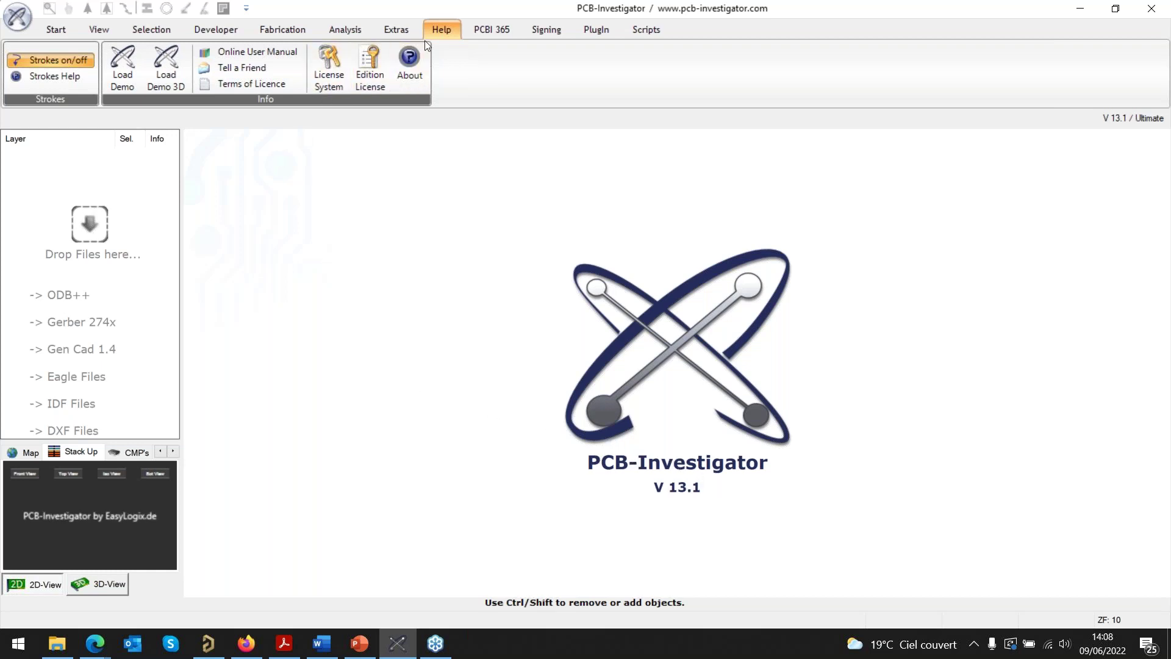
- Load the 2D demo board, widen the layer list and show the top, prepreg_1, bottom, bstop and tstop layers
{"action": "left_click", "coordinate": [130, 75]}
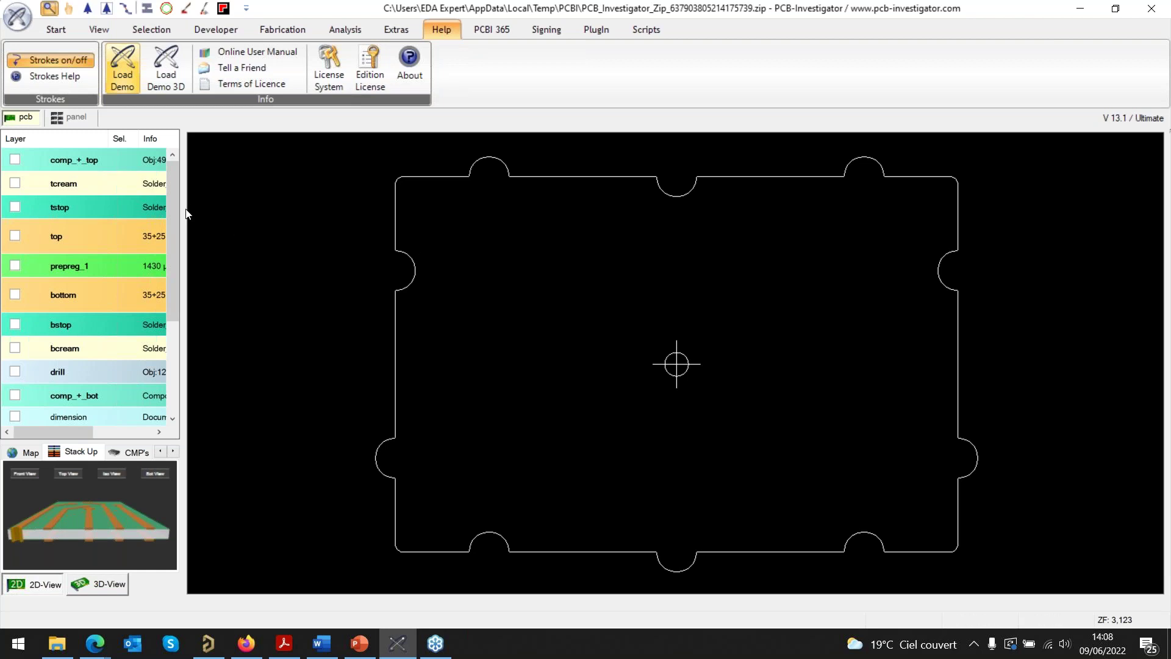
{"action": "left_click_drag", "start_coordinate": [184, 207], "coordinate": [224, 212]}
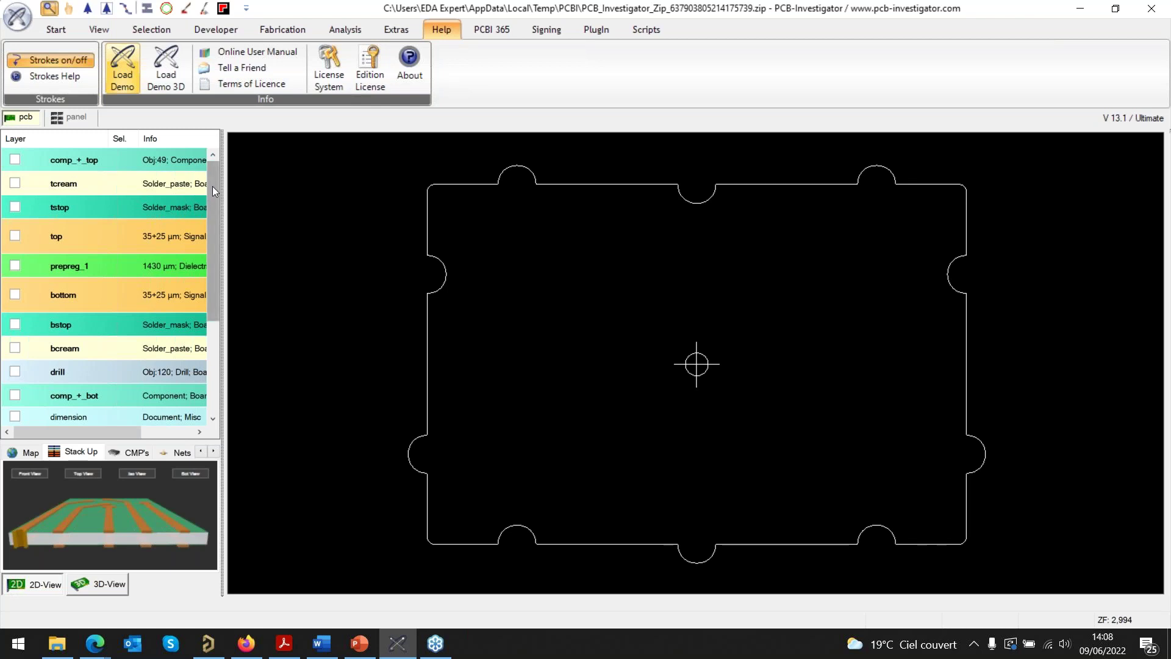
{"action": "left_click", "coordinate": [14, 235]}
{"action": "left_click", "coordinate": [14, 266]}
{"action": "left_click", "coordinate": [14, 294]}
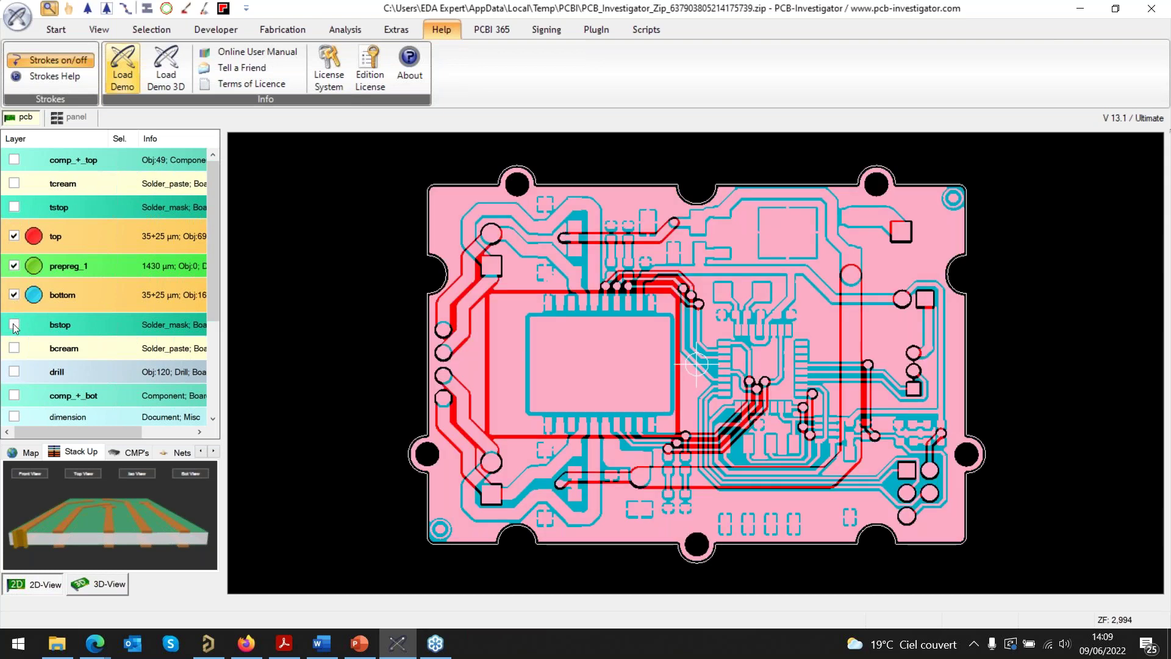
{"action": "left_click", "coordinate": [14, 324]}
{"action": "left_click", "coordinate": [14, 206]}
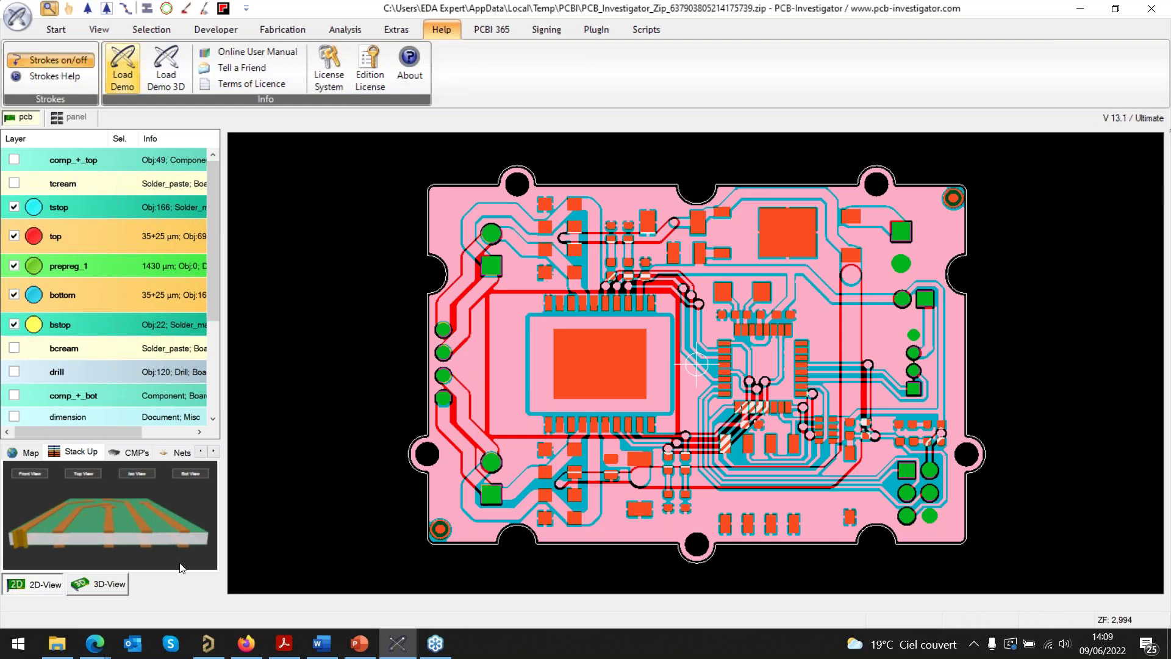
- Inspect the populated board in 3D with the large black chip selected, then return to the 2D view
{"action": "left_click", "coordinate": [122, 583]}
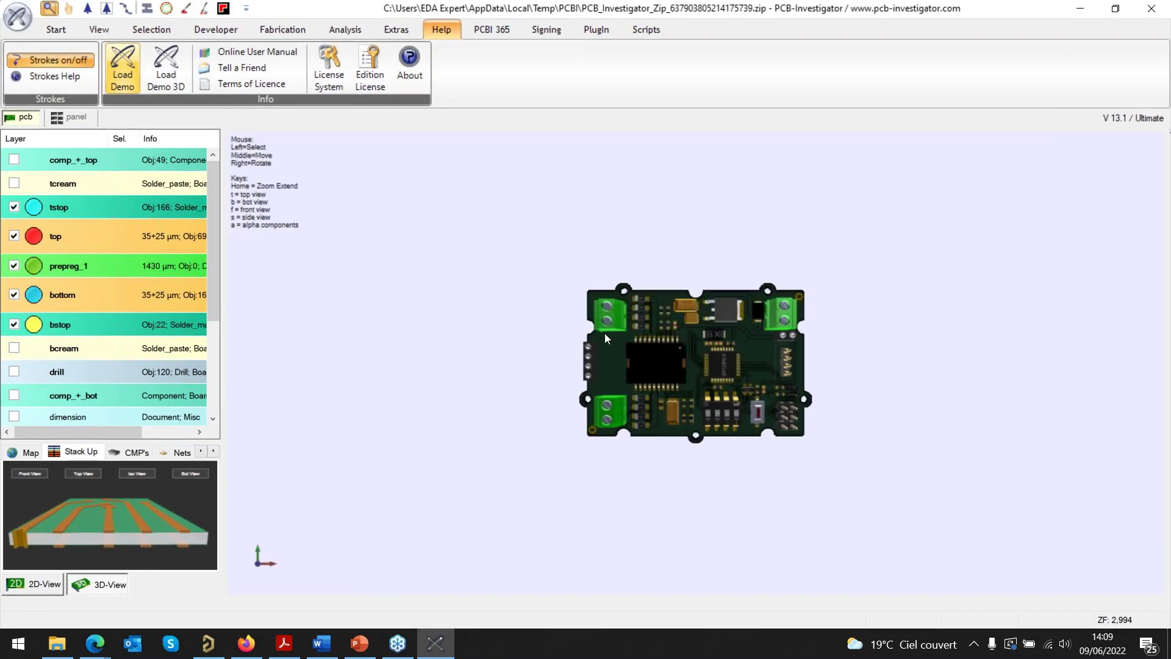
{"action": "scroll", "coordinate": [672, 359], "scroll_direction": "up", "scroll_amount": 5}
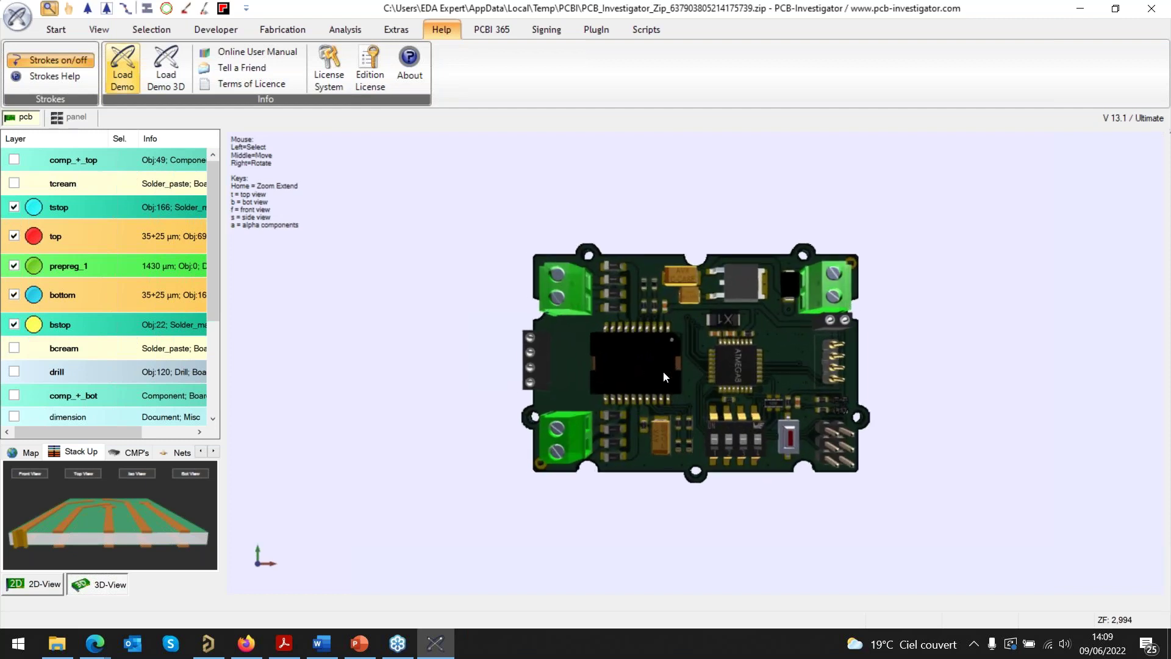
{"action": "left_click", "coordinate": [663, 371]}
{"action": "mouse_move", "coordinate": [734, 370]}
{"action": "right_mouse_down"}
{"action": "mouse_move", "coordinate": [764, 321]}
{"action": "mouse_move", "coordinate": [739, 349]}
{"action": "right_mouse_up"}
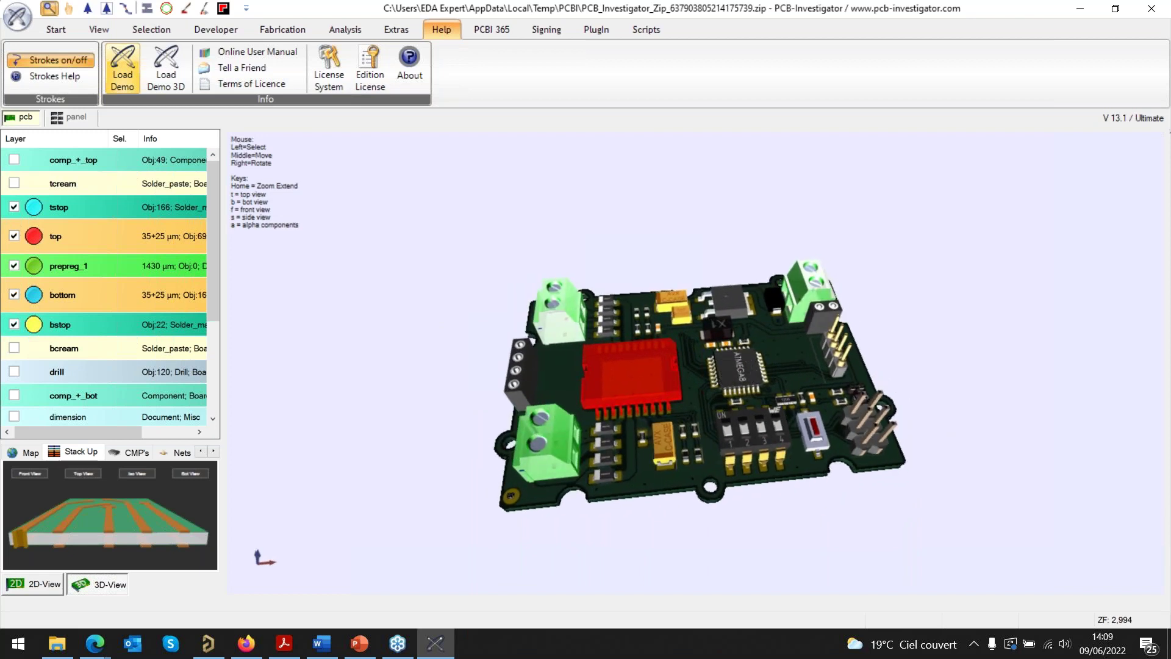
{"action": "left_click", "coordinate": [25, 584]}
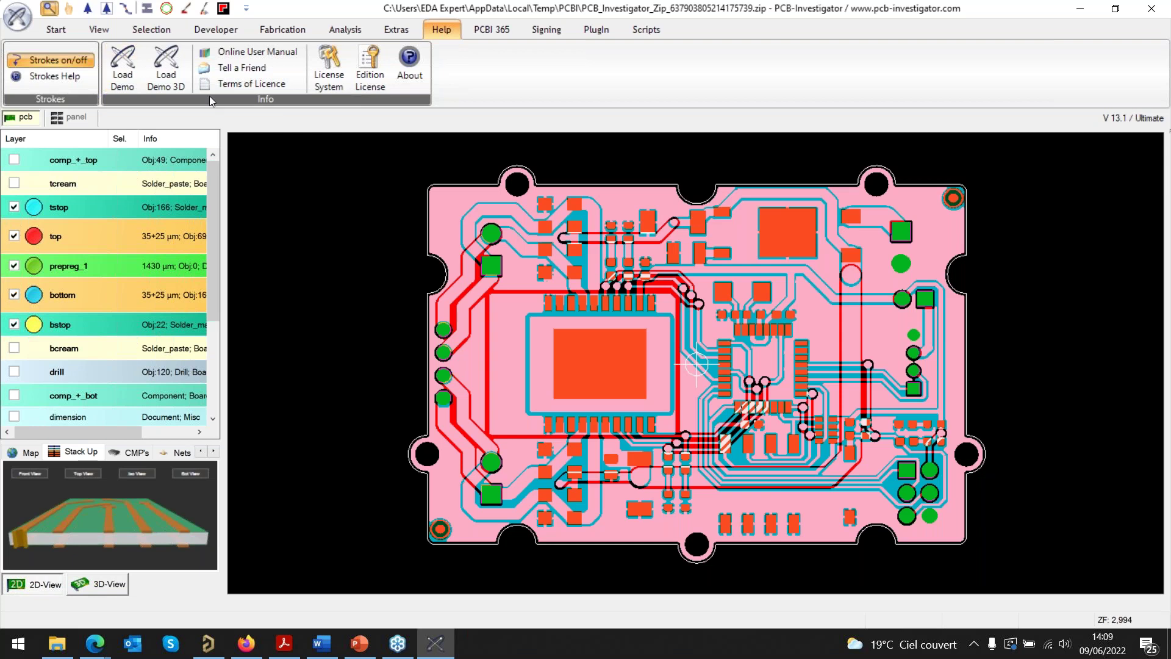
- Review the available import formats and export formats for board data
{"action": "left_click", "coordinate": [56, 31]}
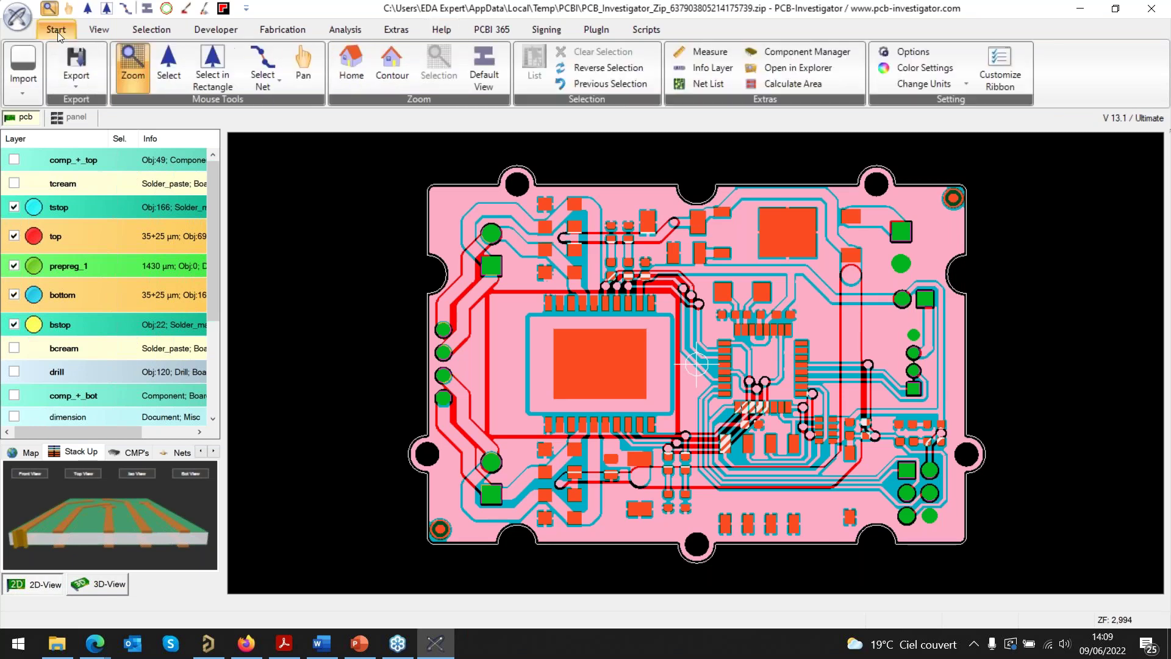
{"action": "left_click", "coordinate": [21, 89]}
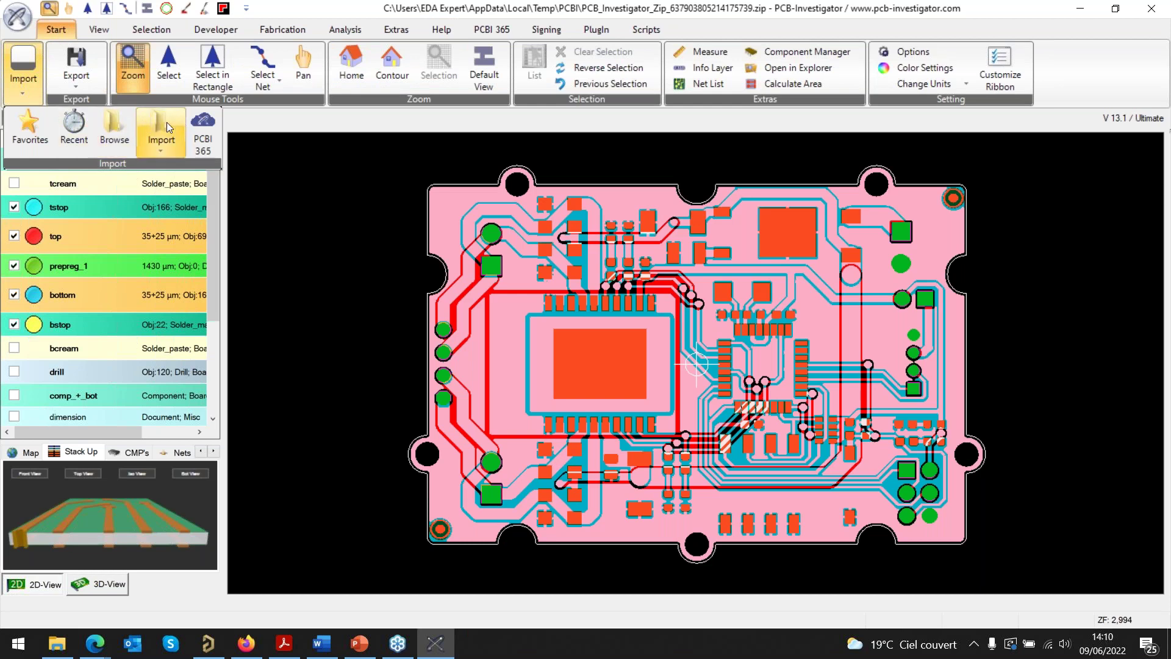
{"action": "left_click", "coordinate": [159, 136]}
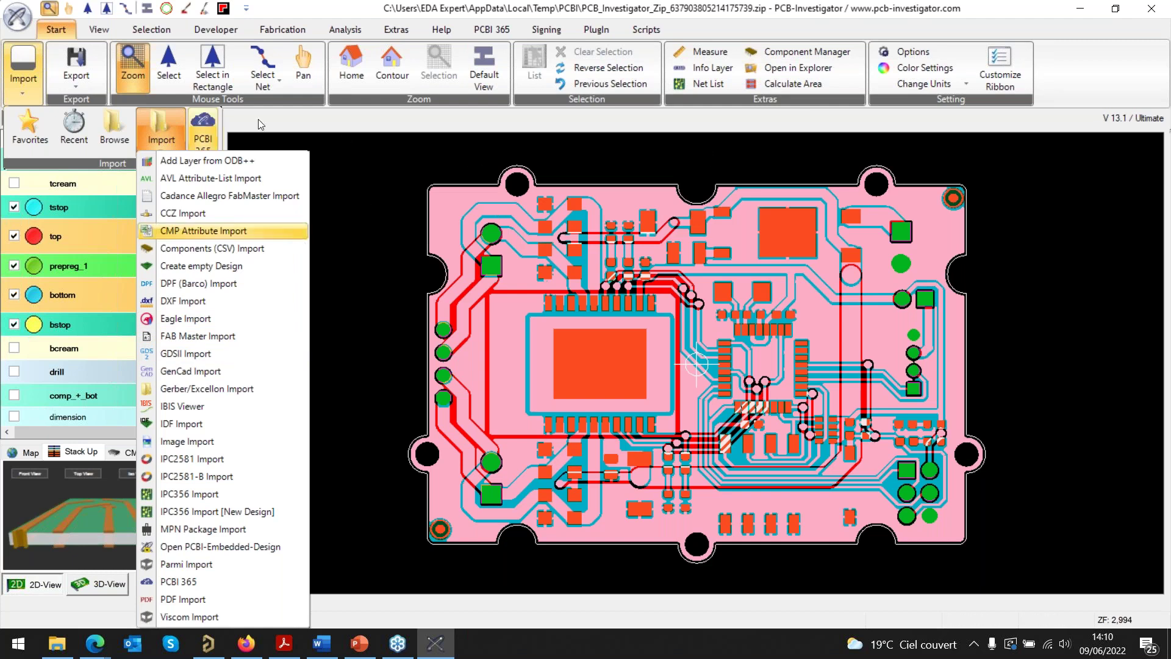
{"action": "left_click", "coordinate": [81, 86]}
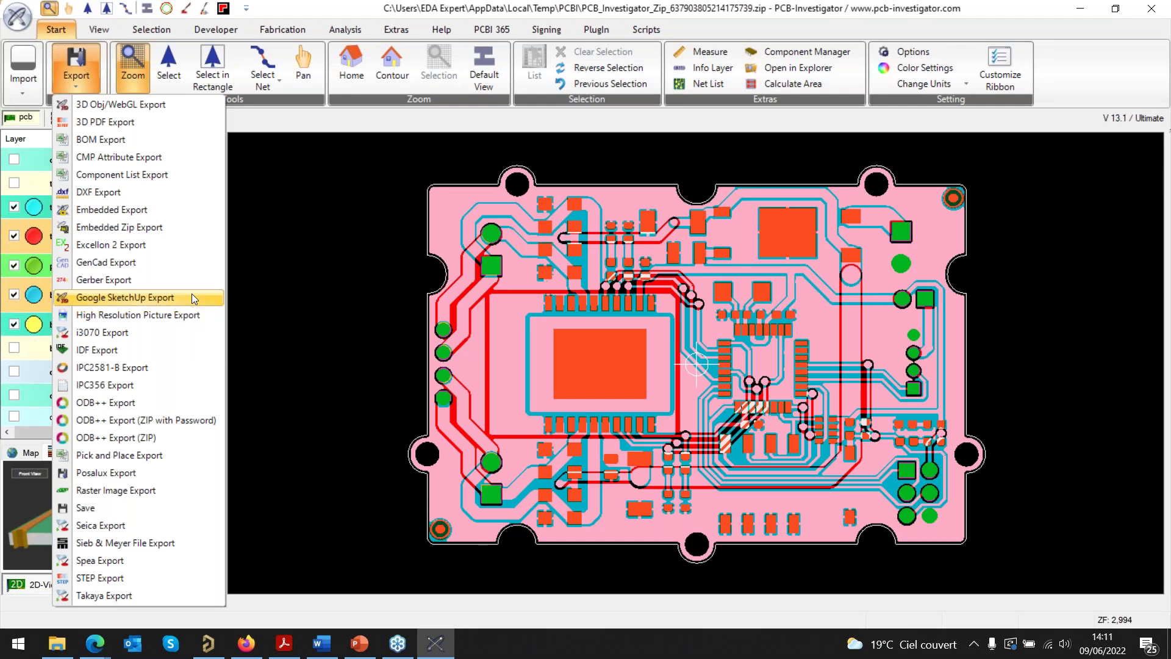
{"action": "left_click", "coordinate": [386, 129]}
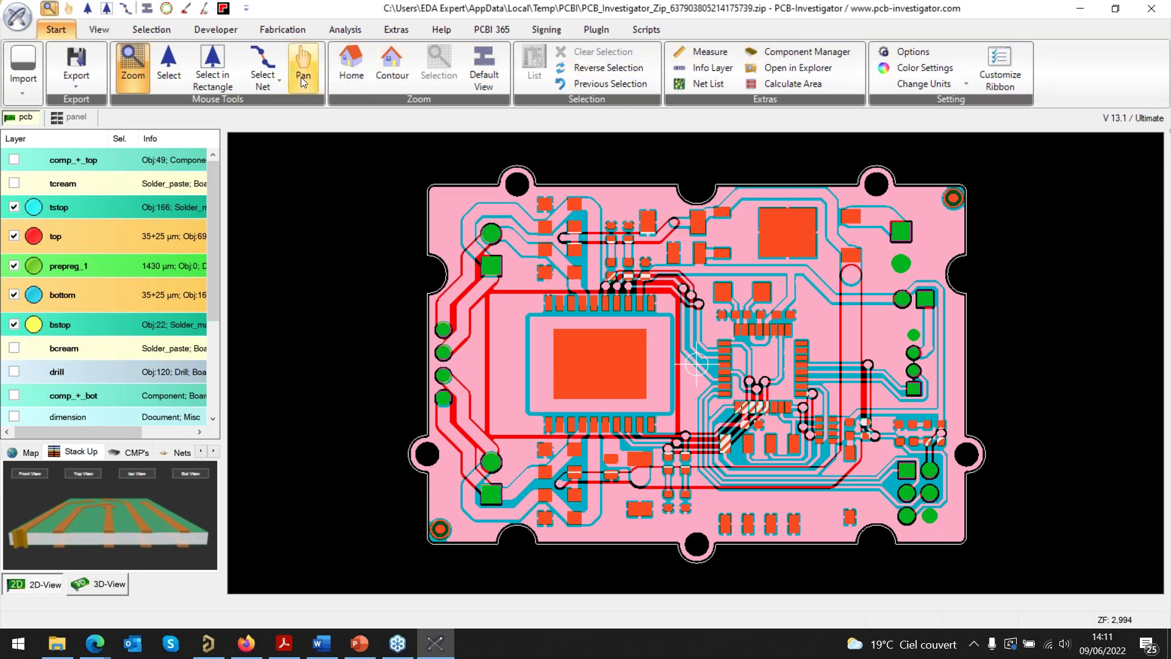
- Select the VCC net from its trace below U2, using Select Net in Default net mode
{"action": "left_click", "coordinate": [278, 86]}
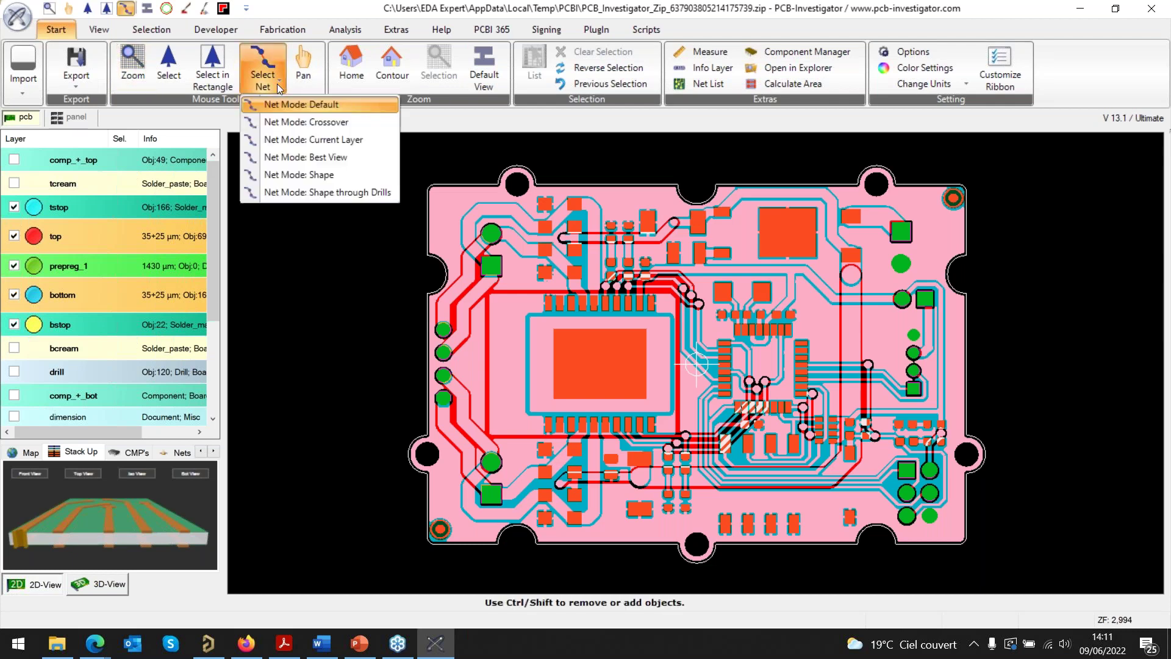
{"action": "left_click", "coordinate": [301, 105]}
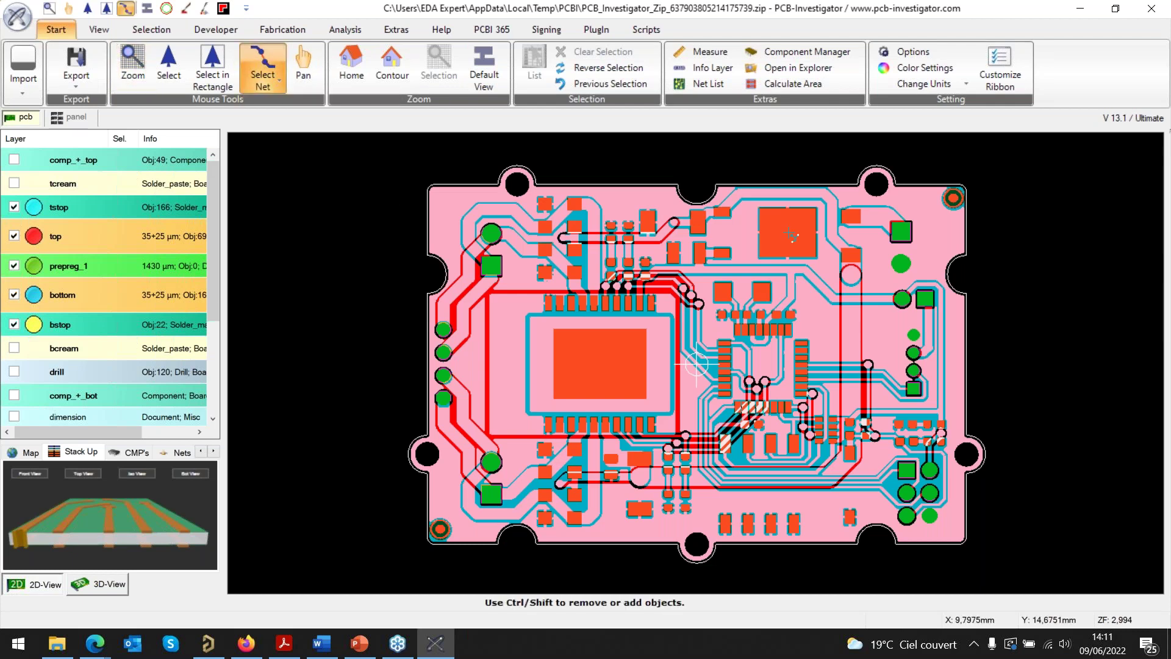
{"action": "mouse_move", "coordinate": [800, 243]}
{"action": "scroll", "coordinate": [696, 364], "scroll_direction": "up", "scroll_amount": 3}
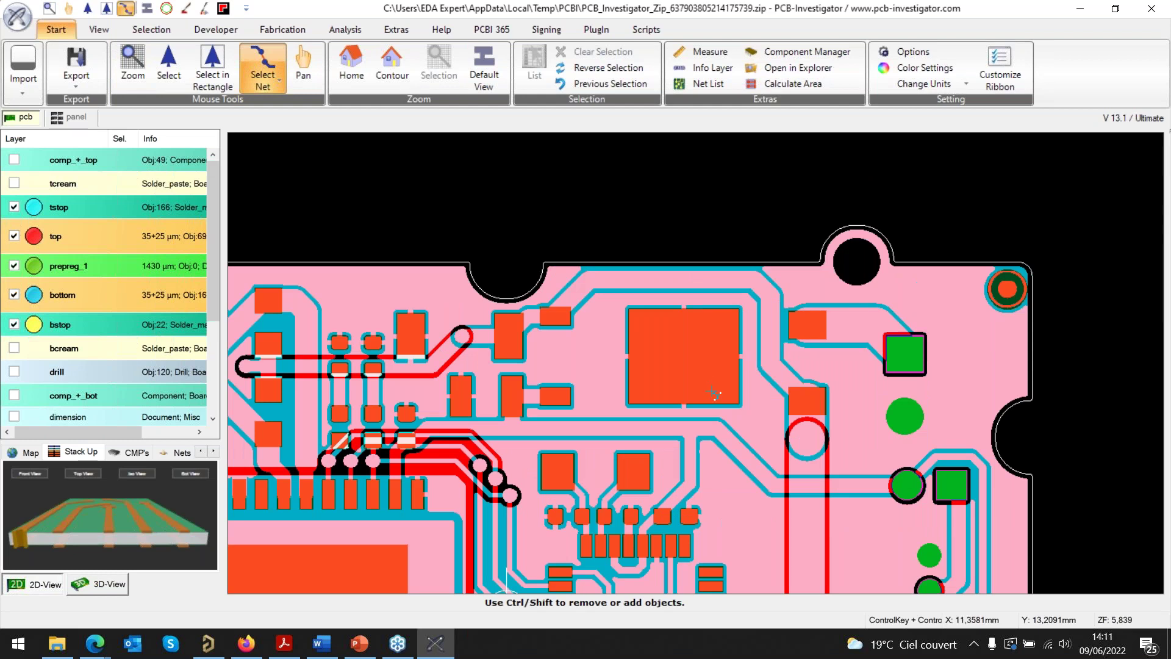
{"action": "mouse_move", "coordinate": [769, 383]}
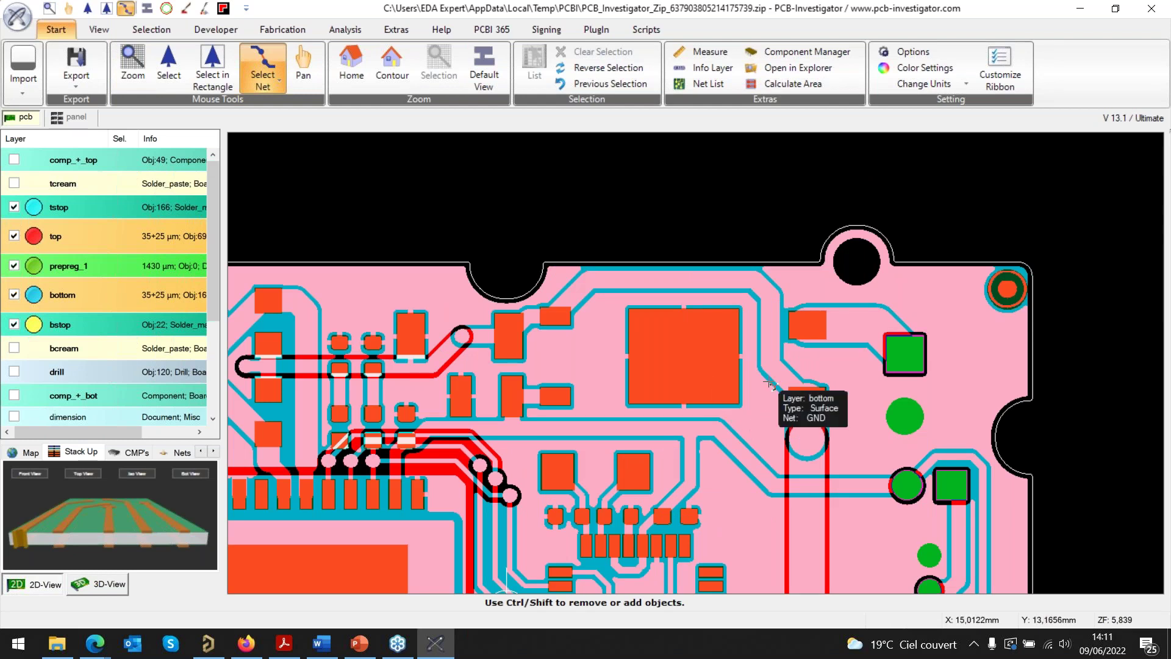
{"action": "left_click", "coordinate": [584, 422]}
{"action": "left_click", "coordinate": [593, 428]}
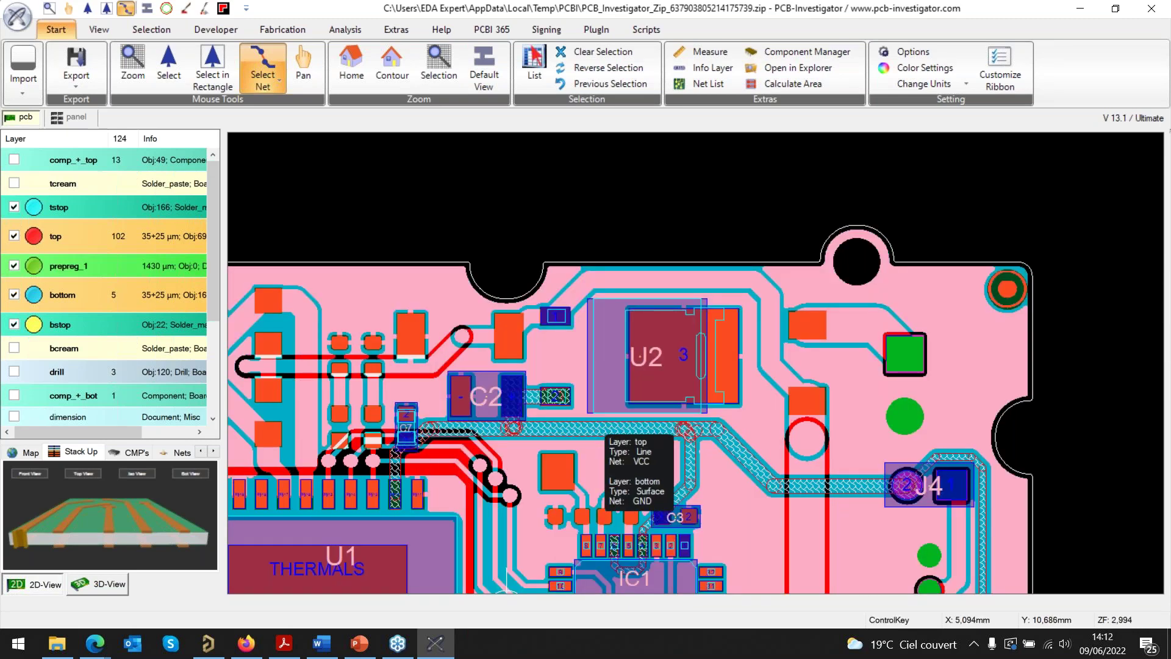
- Select the GND net from the copper surface between IC1 and the I2C connector, then clear the selection
{"action": "scroll", "coordinate": [598, 428], "scroll_direction": "down", "scroll_amount": 2, "text": "ctrl"}
{"action": "scroll", "coordinate": [696, 365], "scroll_direction": "up", "scroll_amount": 1, "text": "ctrl"}
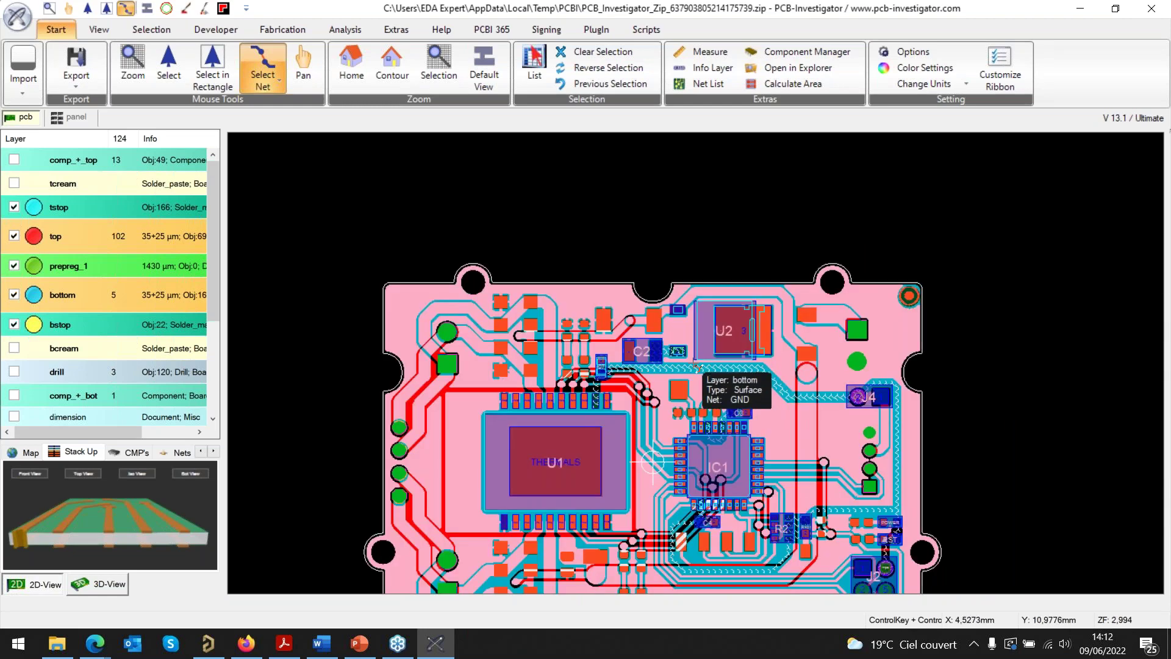
{"action": "scroll", "coordinate": [694, 366], "scroll_direction": "up", "scroll_amount": 1, "text": "ctrl"}
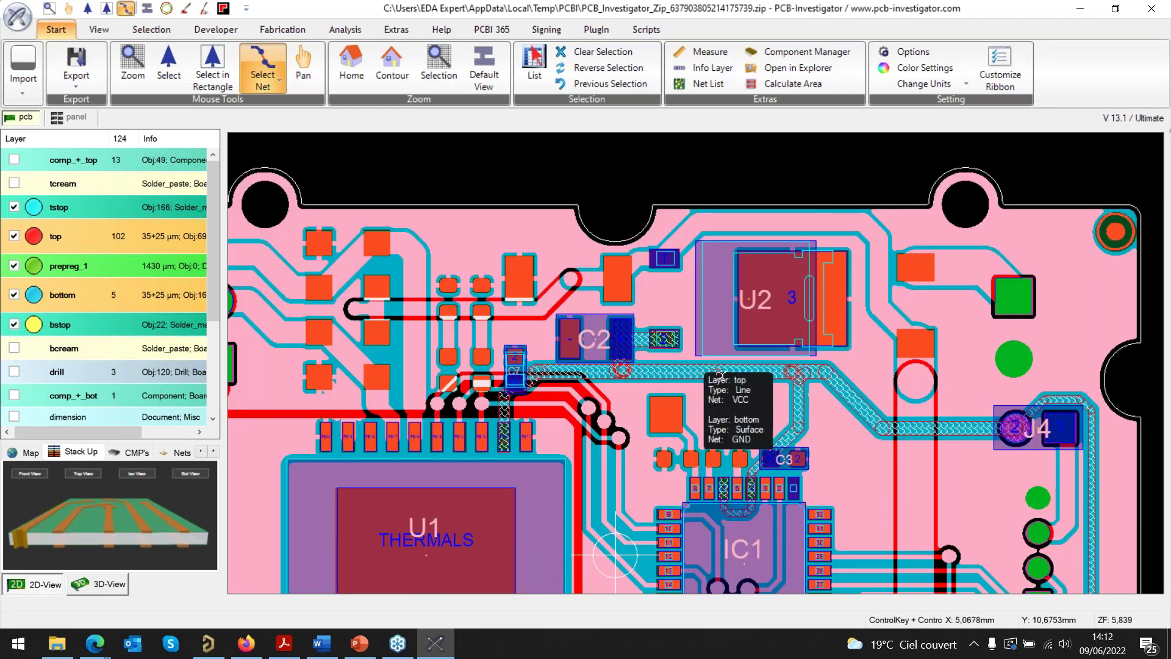
{"action": "scroll", "coordinate": [811, 366], "scroll_direction": "down", "scroll_amount": 3}
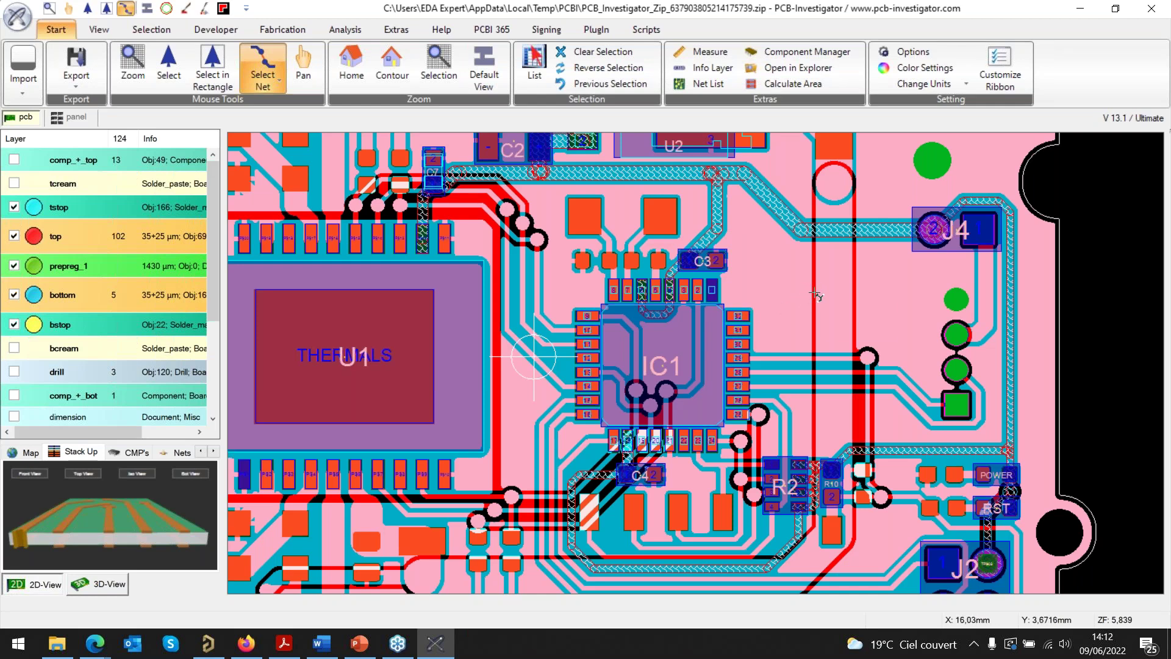
{"action": "mouse_move", "coordinate": [820, 294]}
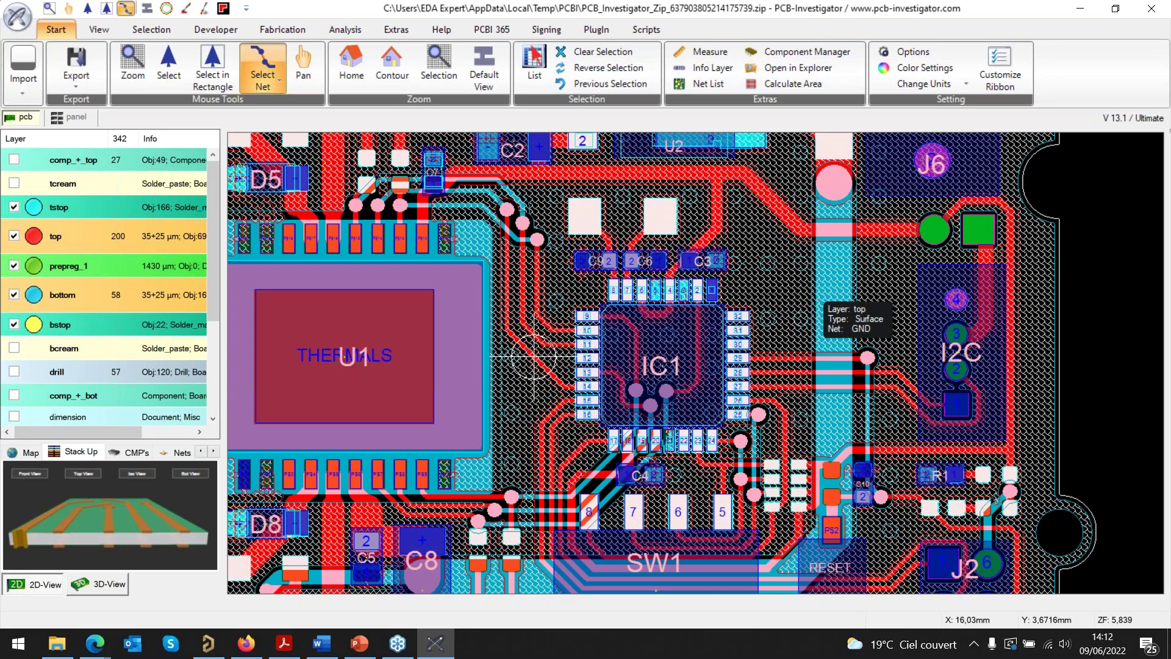
{"action": "left_click", "coordinate": [1095, 175]}
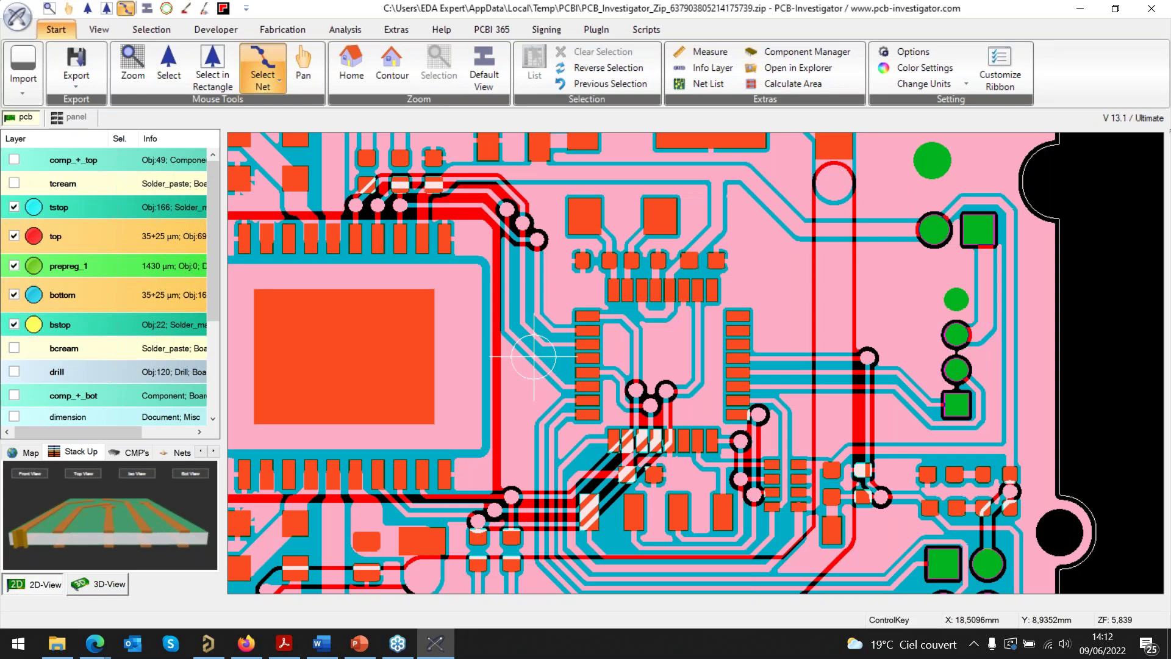
- Measure the point-to-point distance between the two stacked pads beside U2, near the board's upper-right corner
{"action": "scroll", "coordinate": [851, 195], "scroll_direction": "down", "scroll_amount": 3, "text": "ctrl"}
{"action": "scroll", "coordinate": [696, 365], "scroll_direction": "up", "scroll_amount": 2, "text": "ctrl"}
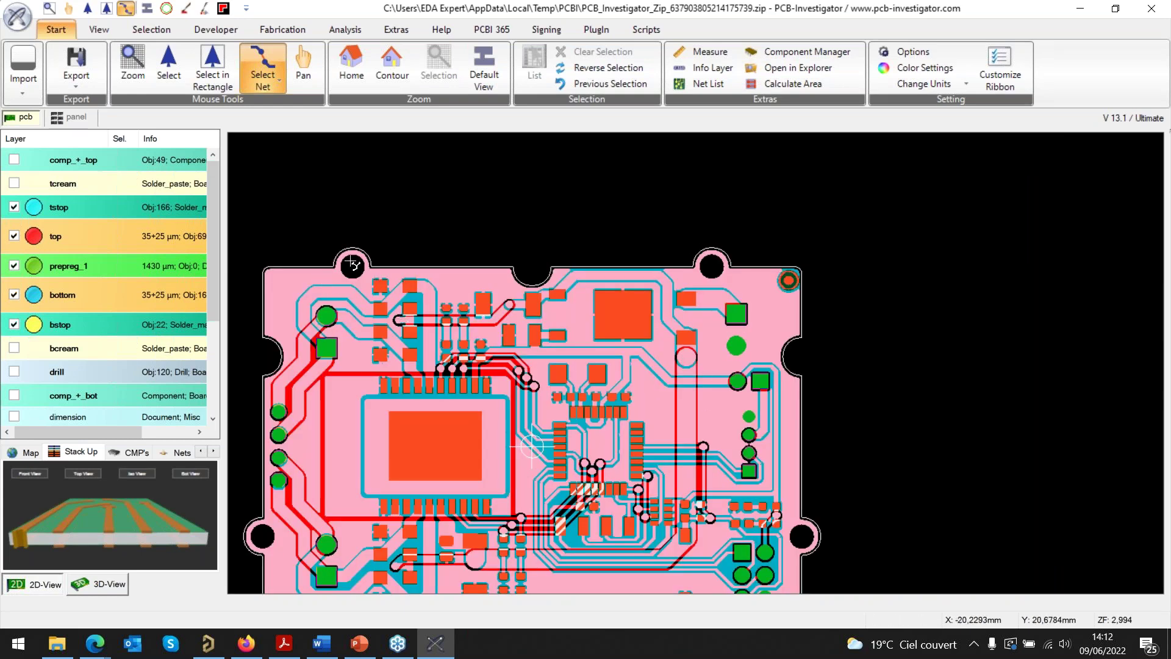
{"action": "left_click", "coordinate": [701, 58]}
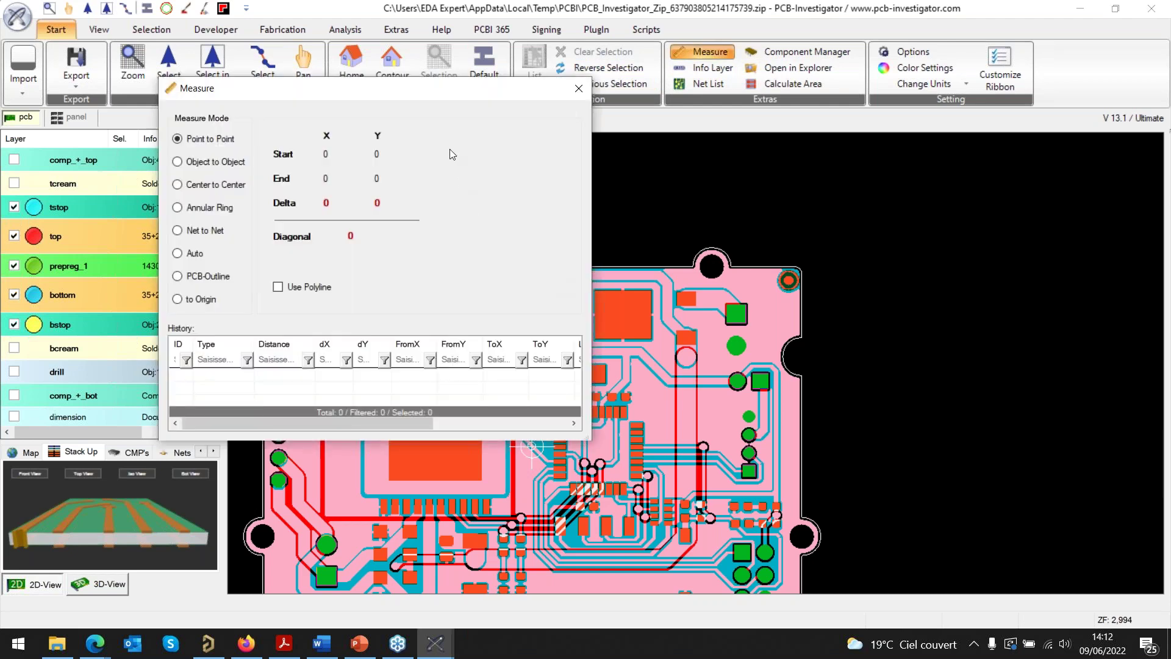
{"action": "left_click_drag", "start_coordinate": [451, 92], "coordinate": [371, 133]}
{"action": "middle_click_drag", "start_coordinate": [531, 446], "coordinate": [639, 406]}
{"action": "scroll", "coordinate": [841, 364], "scroll_direction": "up", "scroll_amount": 2, "text": "ctrl"}
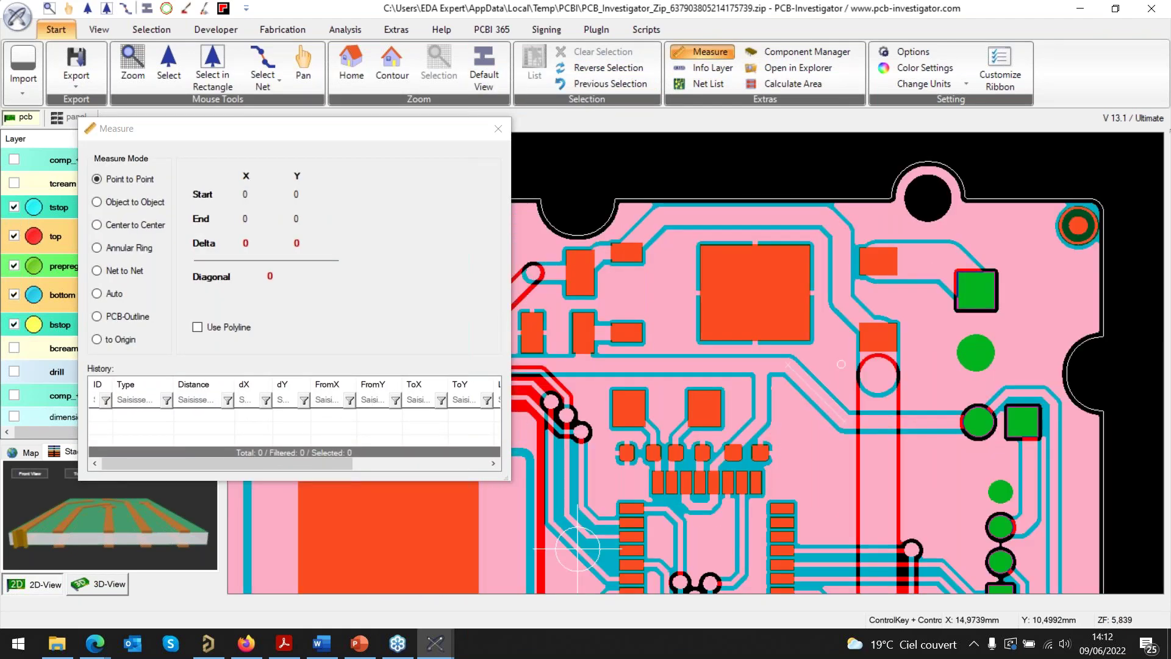
{"action": "left_click", "coordinate": [880, 259]}
{"action": "left_click", "coordinate": [886, 342]}
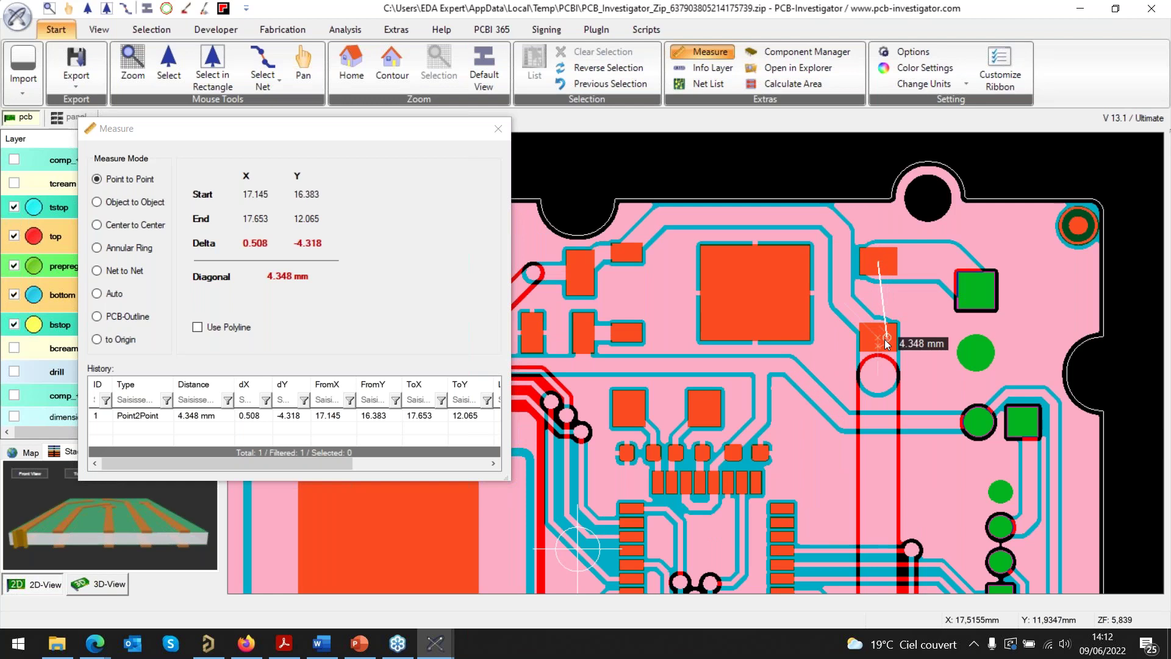
- Measure the same two pads in Object to Object mode and in Center to Center mode
{"action": "left_click", "coordinate": [130, 203]}
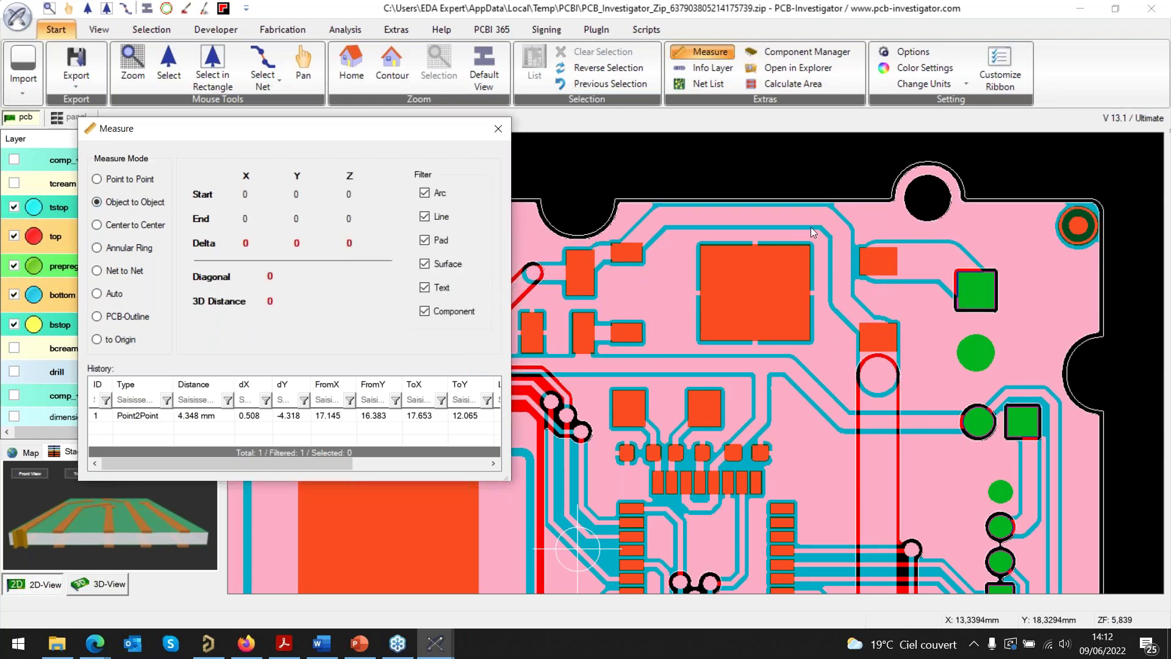
{"action": "left_click", "coordinate": [881, 258]}
{"action": "left_click", "coordinate": [879, 335]}
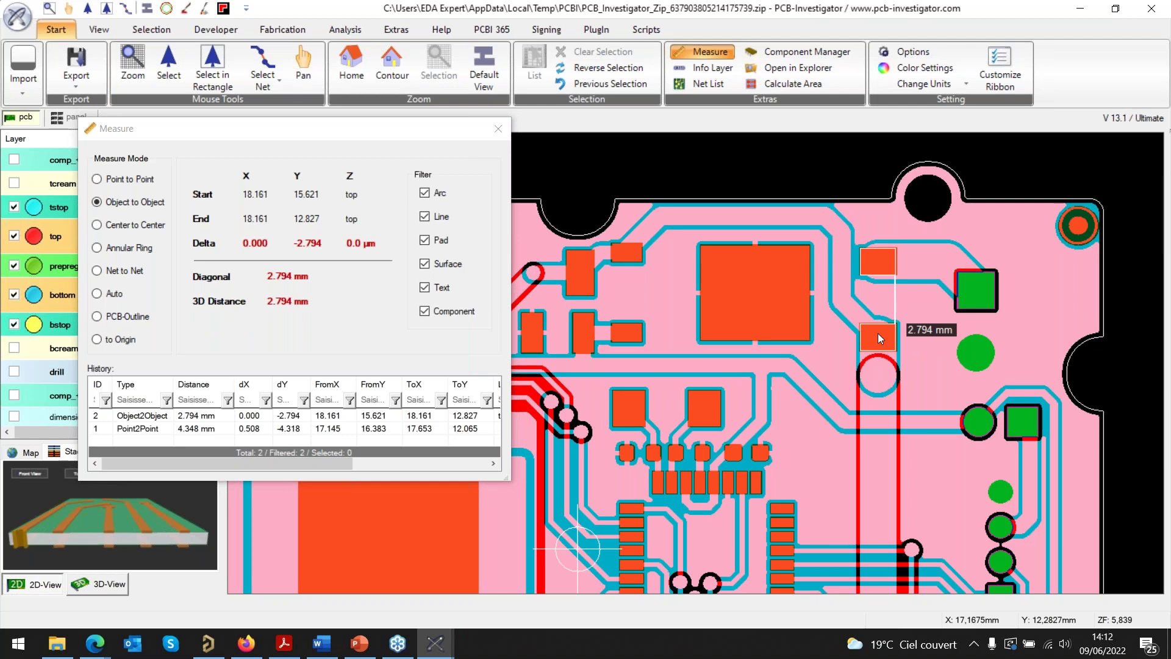
{"action": "left_click", "coordinate": [97, 225]}
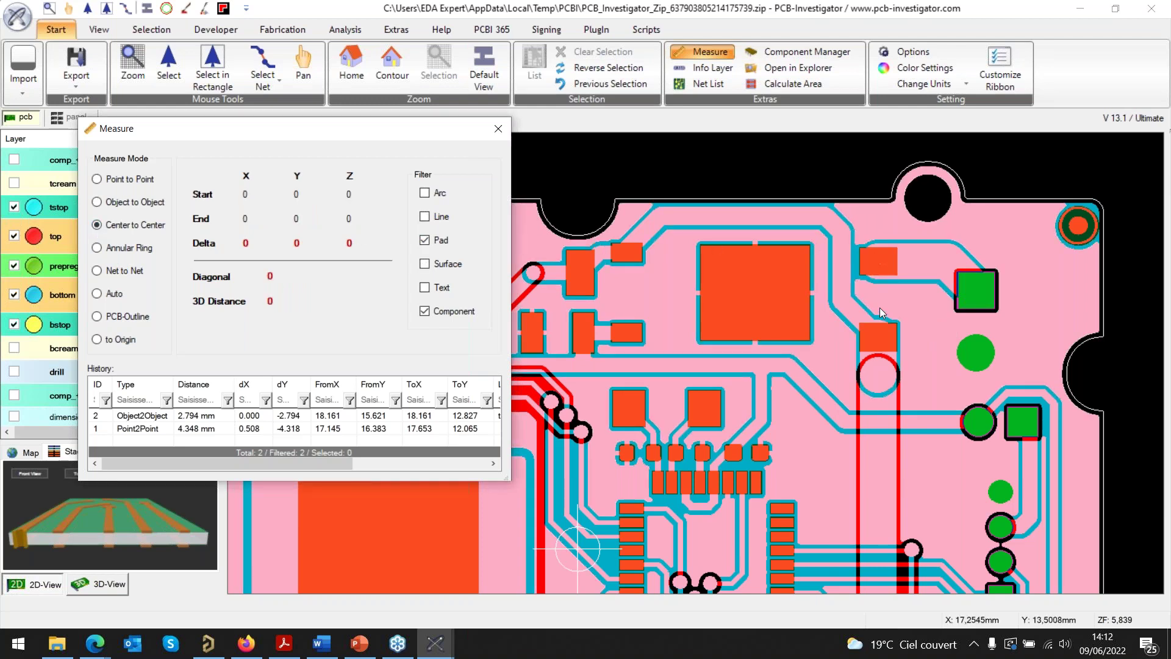
{"action": "left_click", "coordinate": [875, 257]}
{"action": "left_click", "coordinate": [877, 333]}
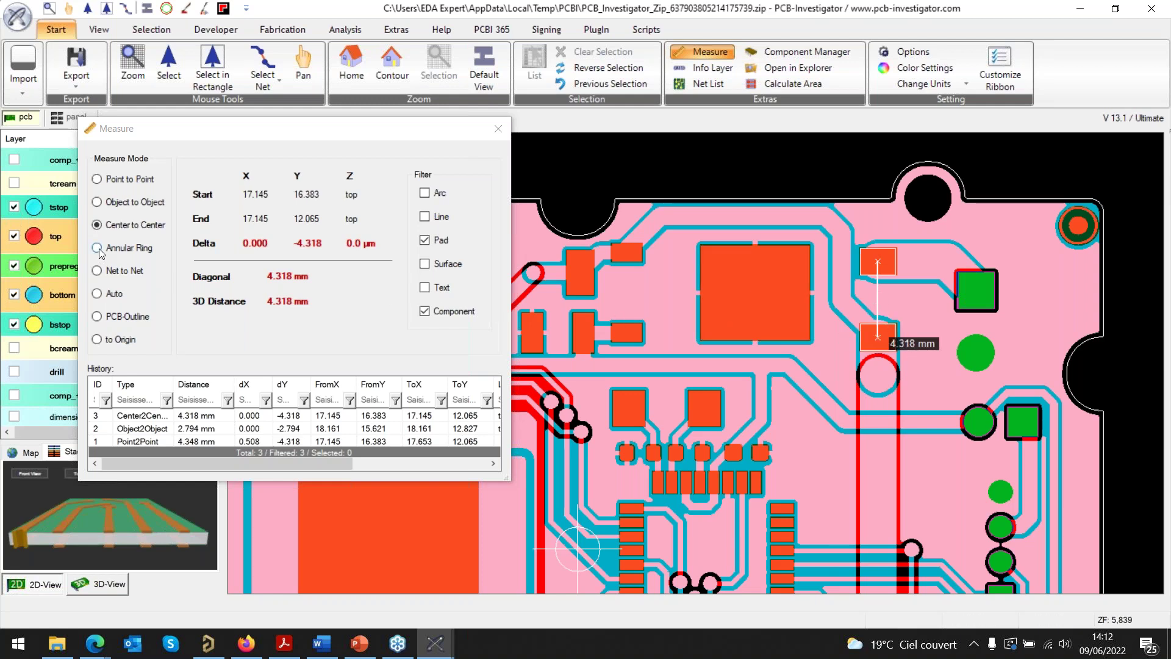
- Measure the annular ring of each of the two stacked pads
{"action": "left_click", "coordinate": [98, 247]}
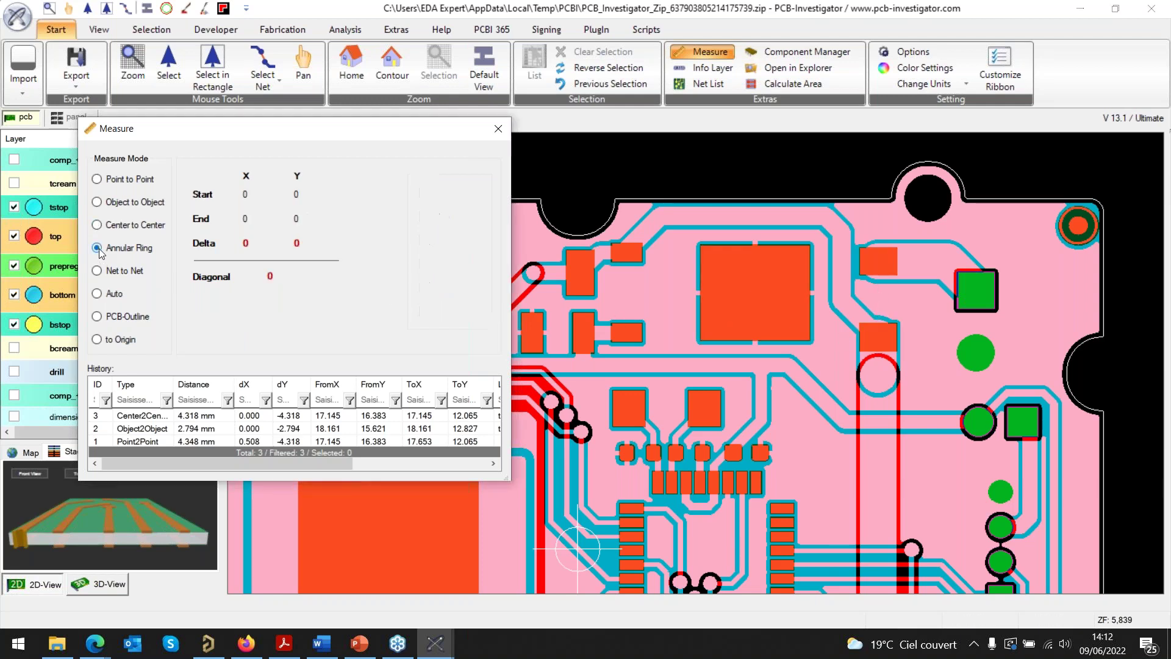
{"action": "left_click", "coordinate": [880, 261]}
{"action": "left_click", "coordinate": [879, 332]}
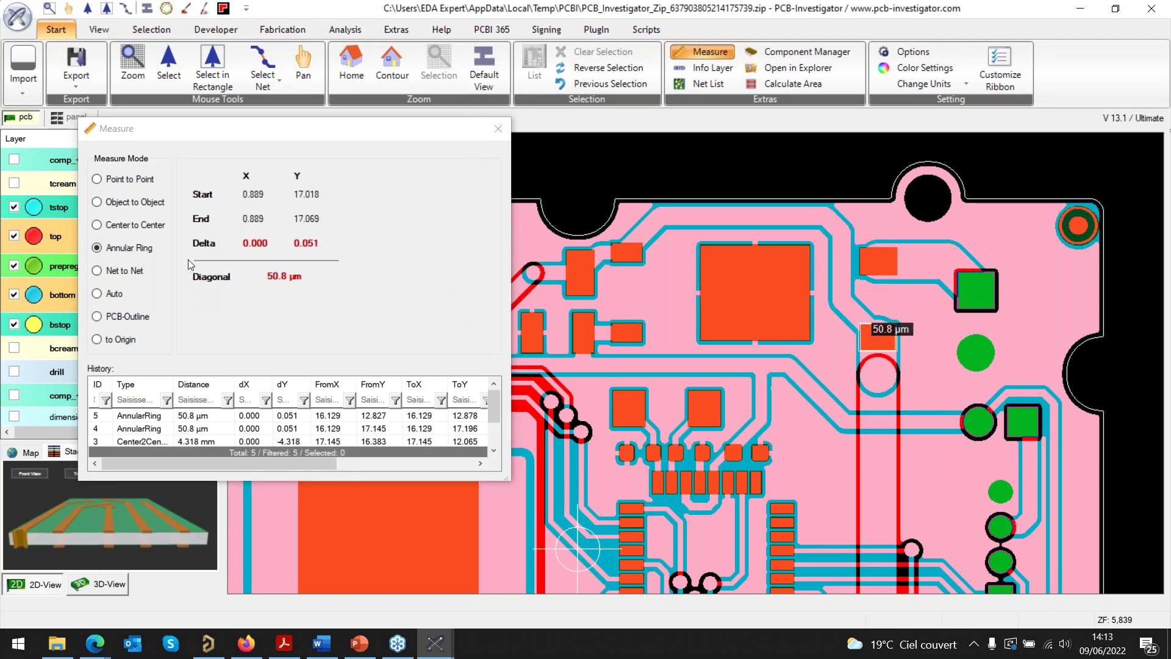
- Measure the distance between the nets 12V and 12V_1 in Net to Net mode
{"action": "left_click", "coordinate": [102, 272]}
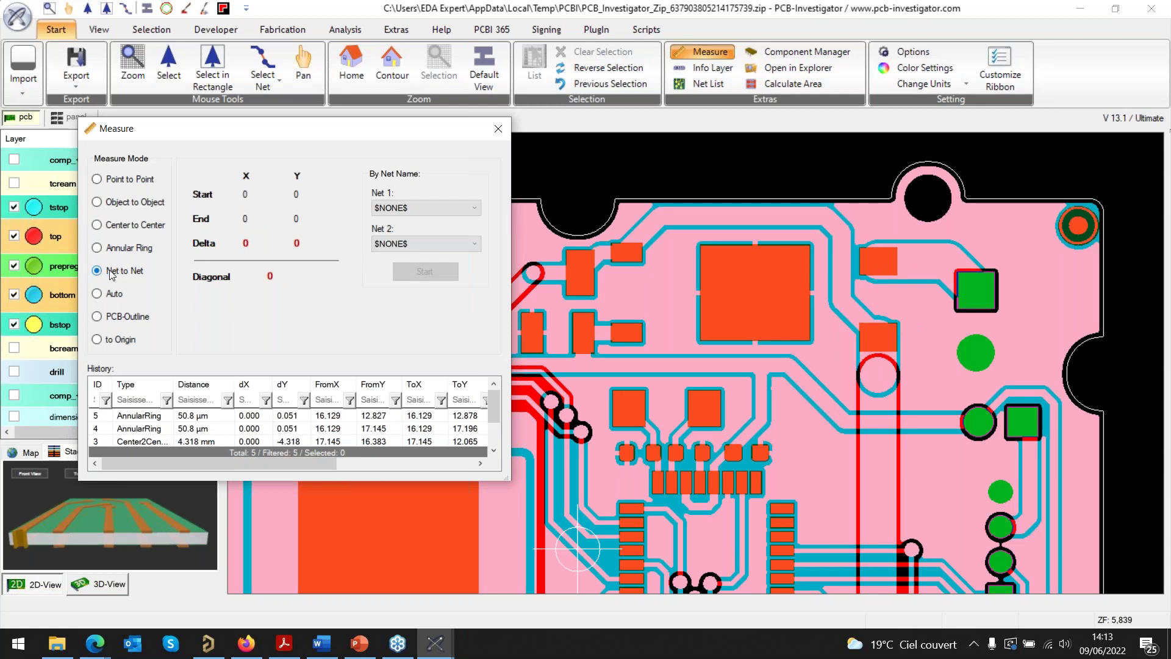
{"action": "left_click", "coordinate": [473, 208]}
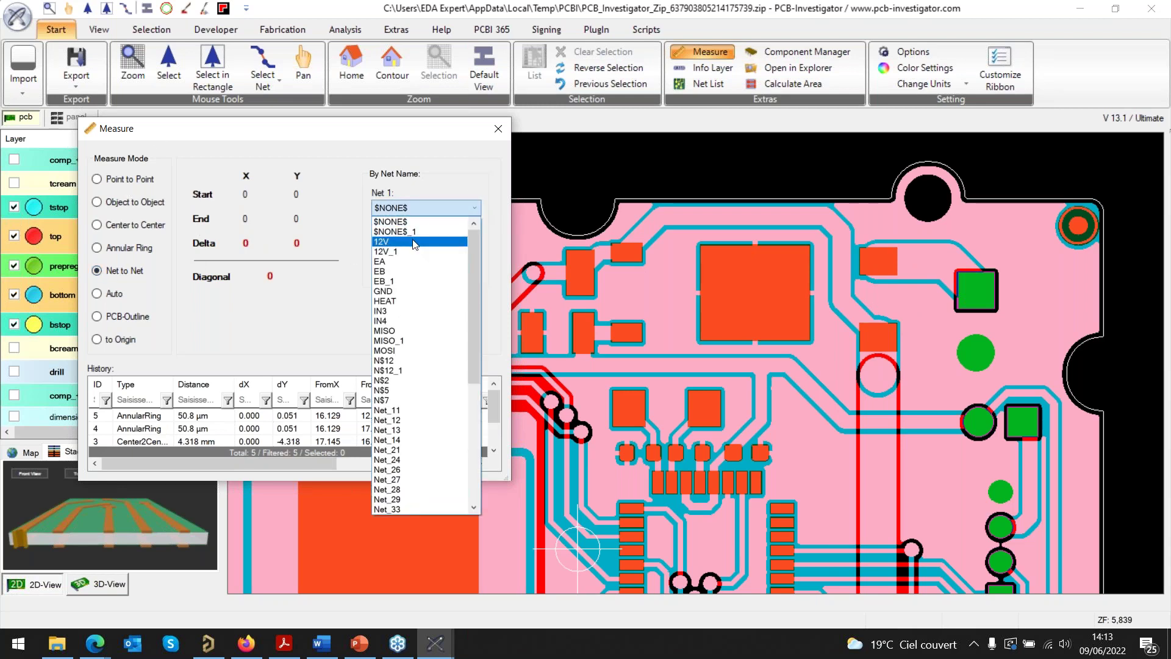
{"action": "left_click", "coordinate": [415, 243]}
{"action": "left_click", "coordinate": [469, 243]}
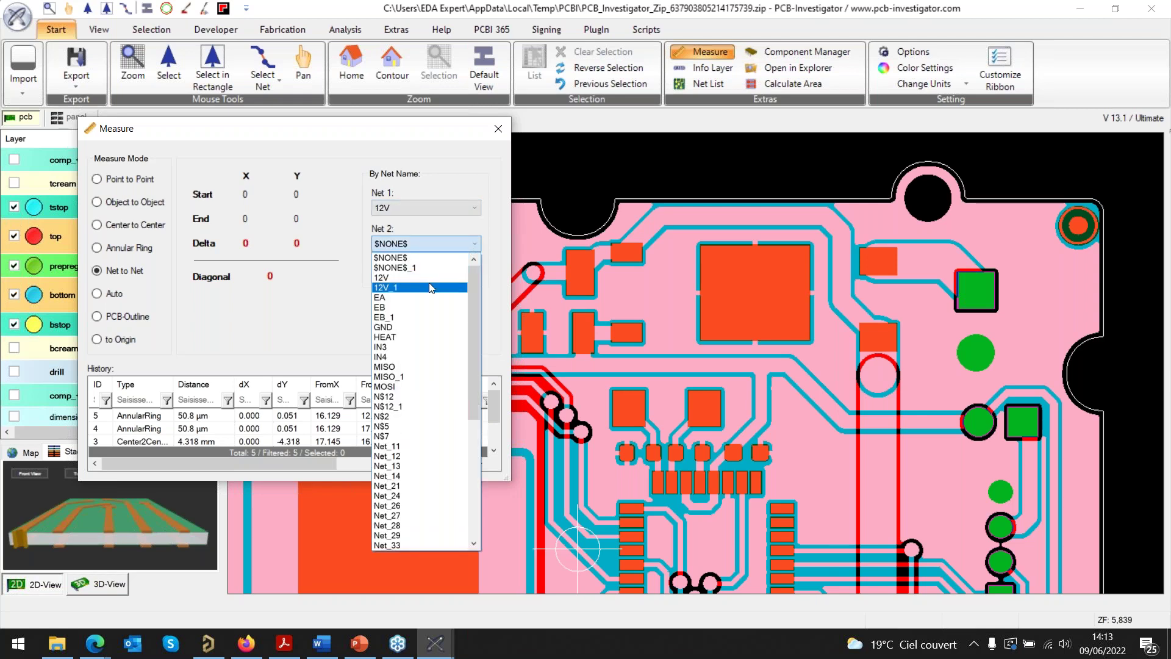
{"action": "left_click", "coordinate": [431, 287]}
{"action": "left_click", "coordinate": [425, 271]}
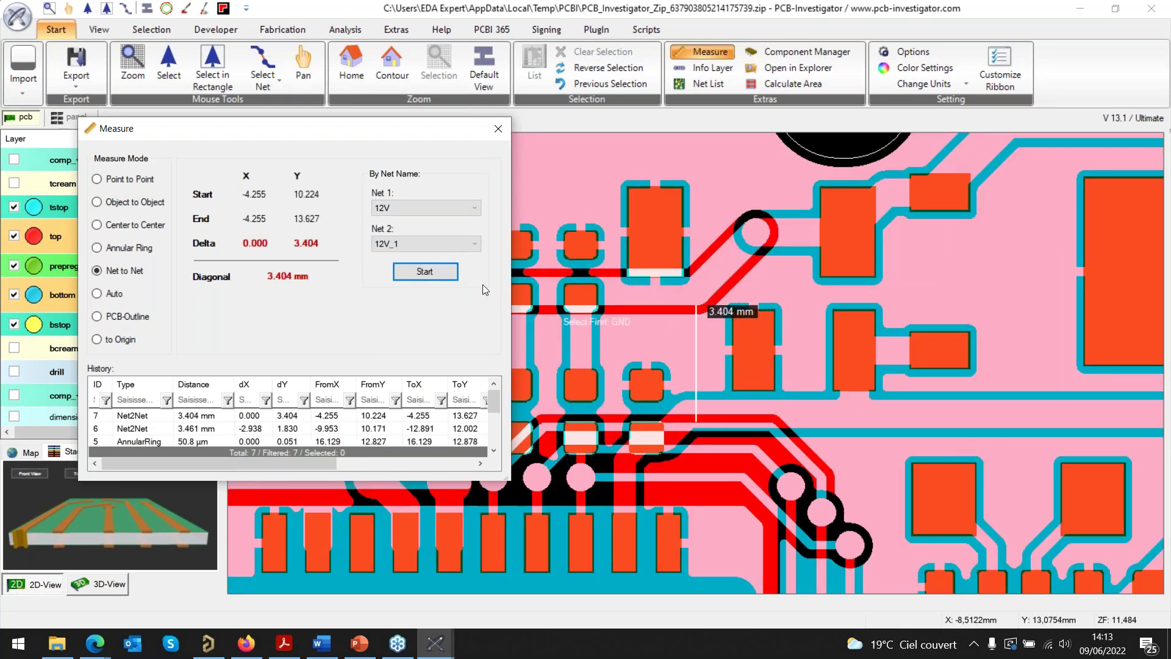
- Measure surrounding clearances in Auto mode from the mouse position, with a 2000 µm maximum distance, around the pads and the vias near IC1
{"action": "left_click", "coordinate": [98, 292]}
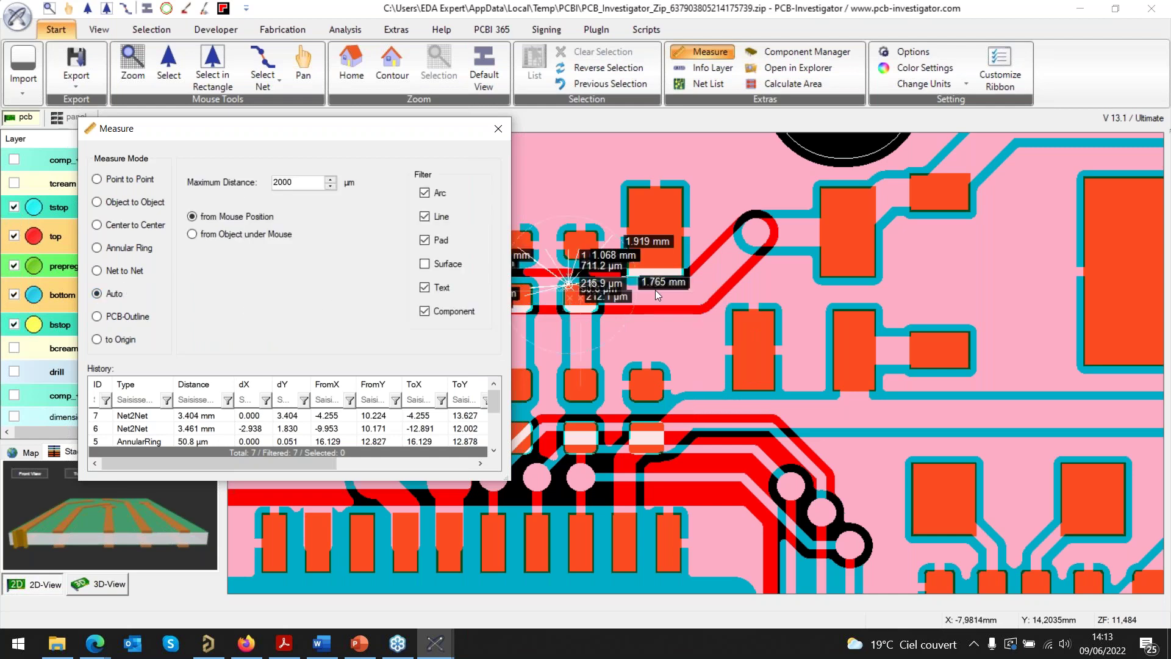
{"action": "scroll", "coordinate": [852, 299], "scroll_direction": "up", "scroll_amount": 2}
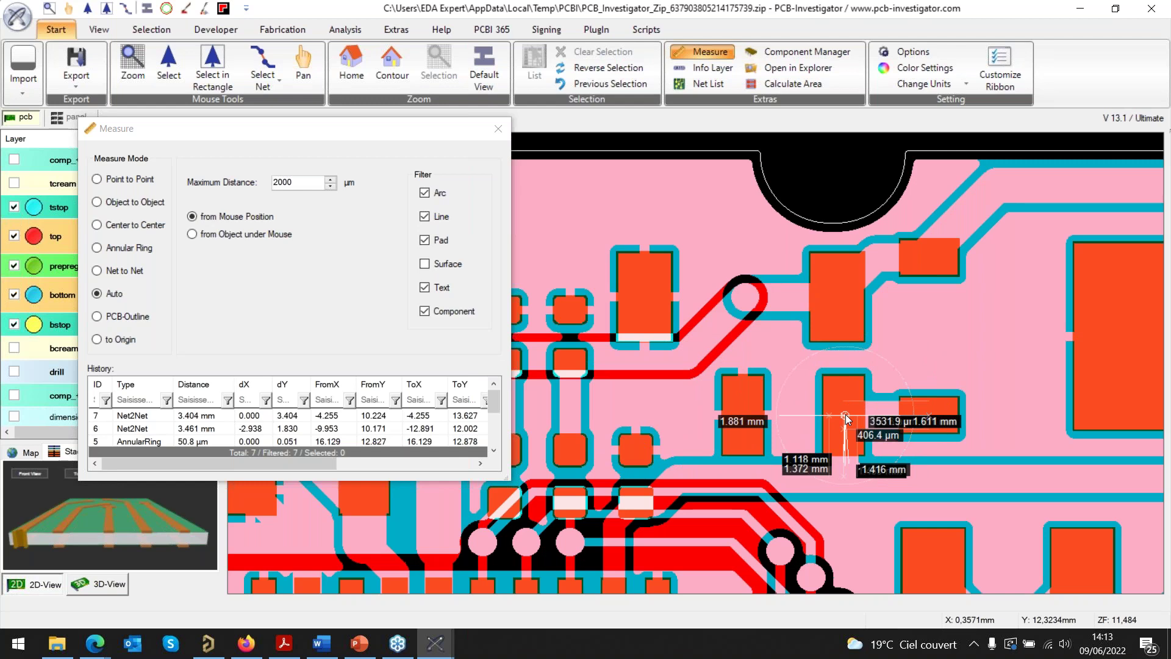
{"action": "middle_click_drag", "start_coordinate": [967, 422], "coordinate": [810, 256]}
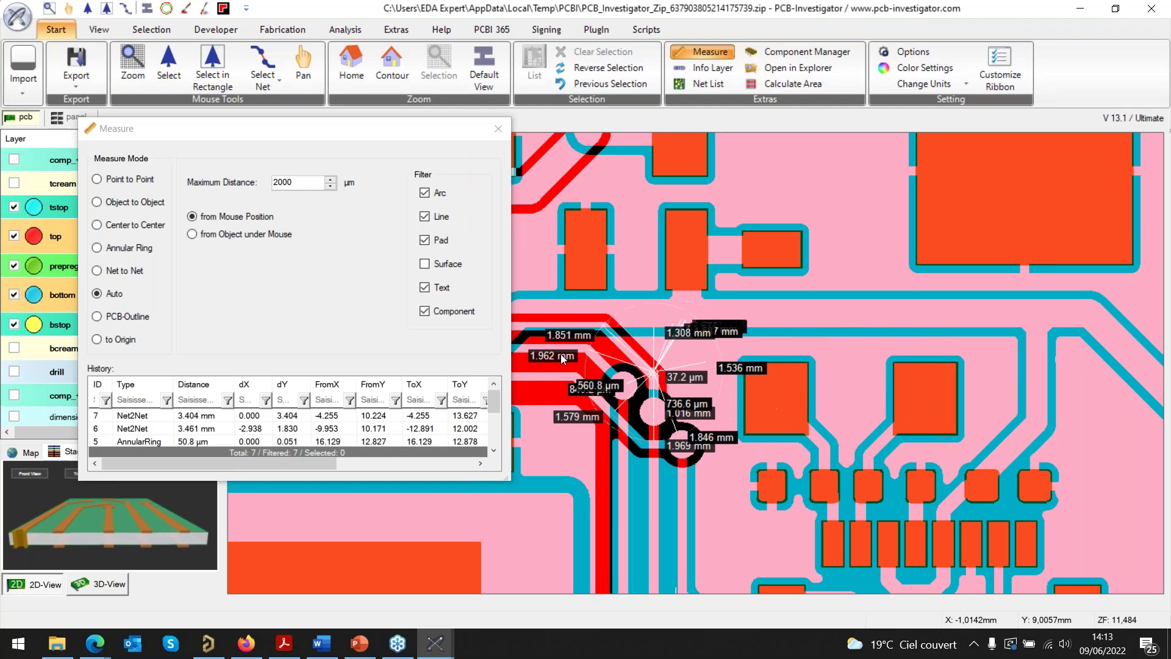
- Recall the first Net2Net measurement from the history, review the older entries, and close the measurement window
{"action": "left_click", "coordinate": [273, 429]}
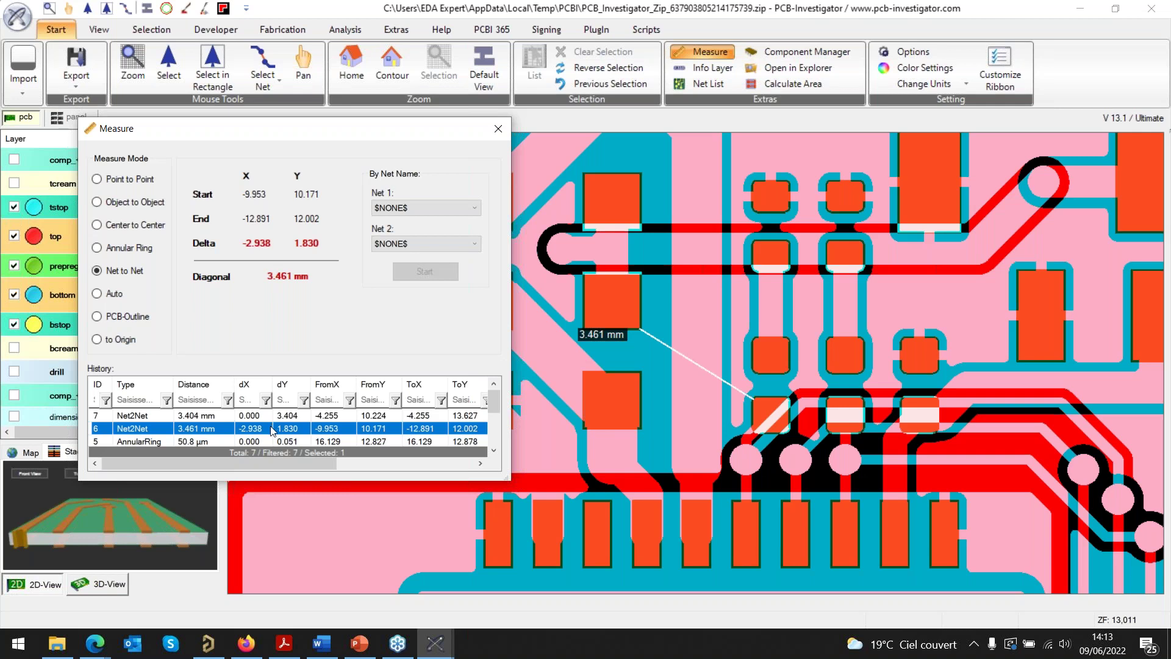
{"action": "scroll", "coordinate": [273, 430], "scroll_direction": "down", "scroll_amount": 2}
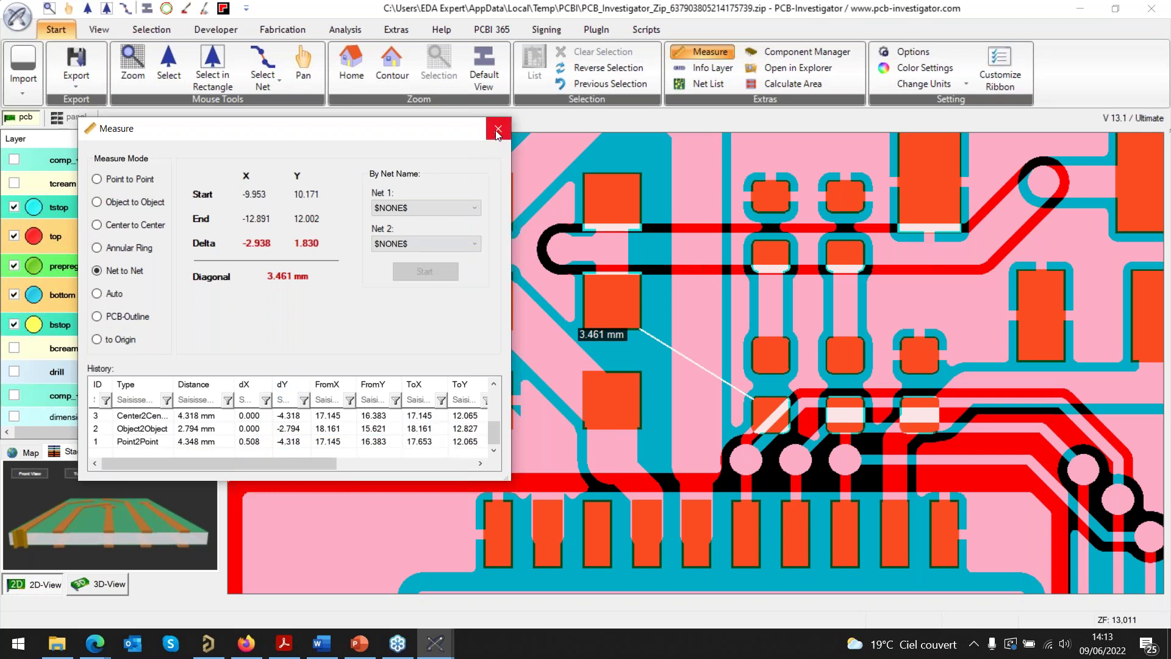
{"action": "left_click", "coordinate": [495, 130]}
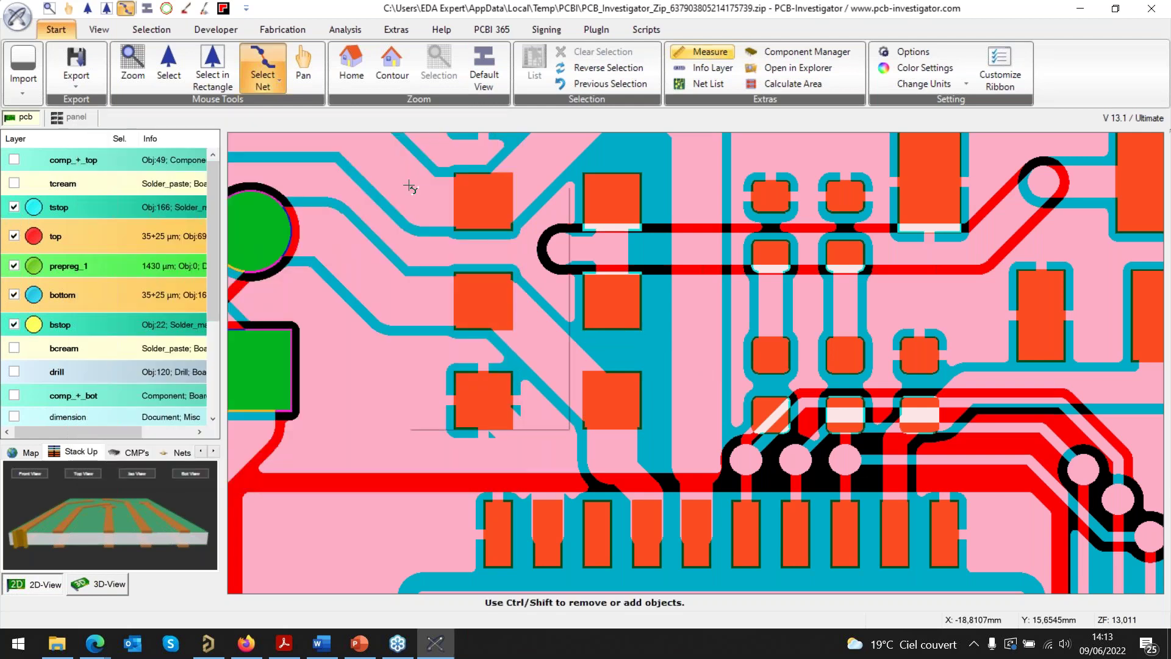
{"action": "right_click", "coordinate": [409, 185]}
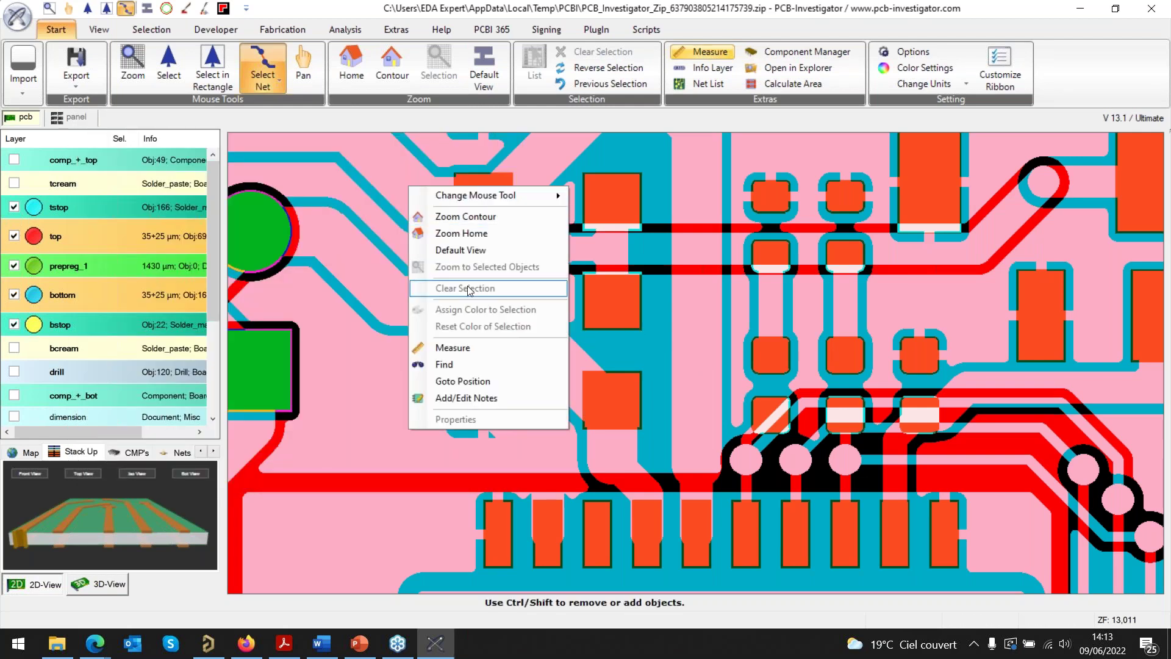
{"action": "left_click", "coordinate": [301, 8]}
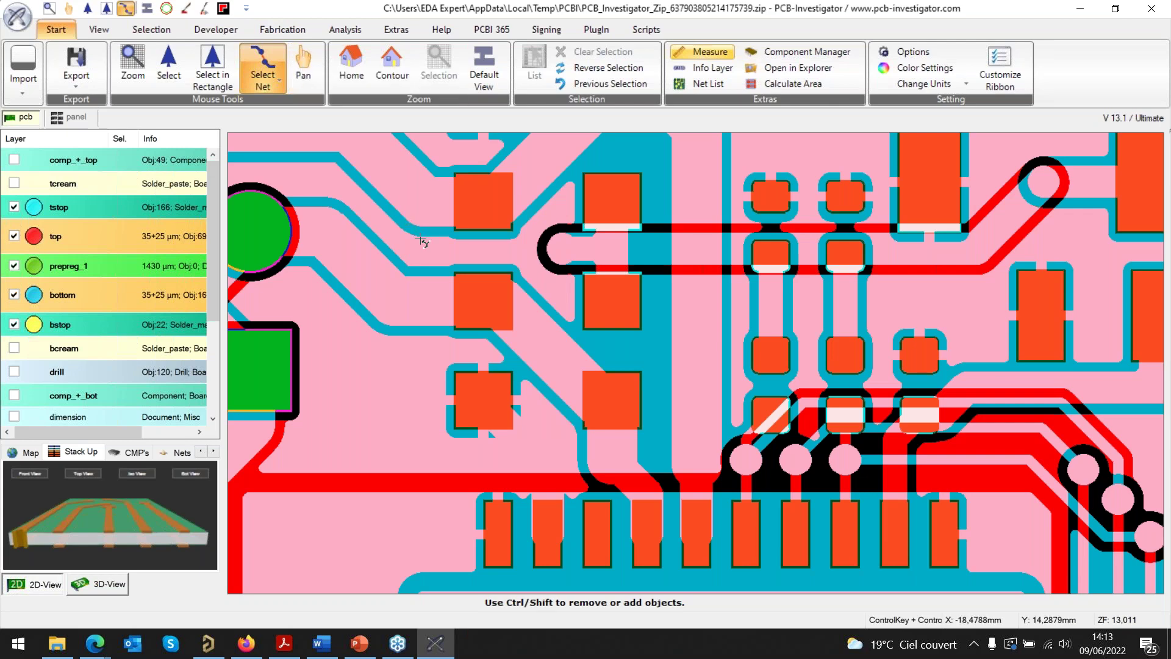
- Open the Component Manager and locate the I2C component on the board from its list
{"action": "scroll", "coordinate": [885, 511], "scroll_direction": "down", "scroll_amount": 4}
{"action": "middle_click_drag", "start_coordinate": [885, 511], "coordinate": [645, 368]}
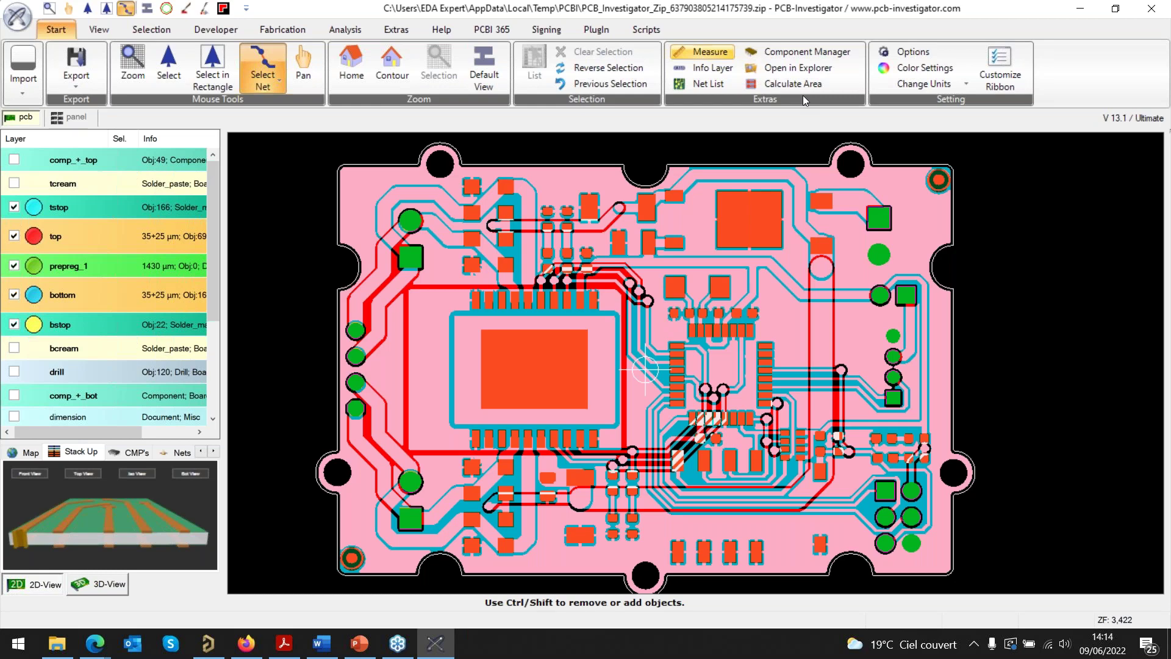
{"action": "left_click", "coordinate": [808, 57]}
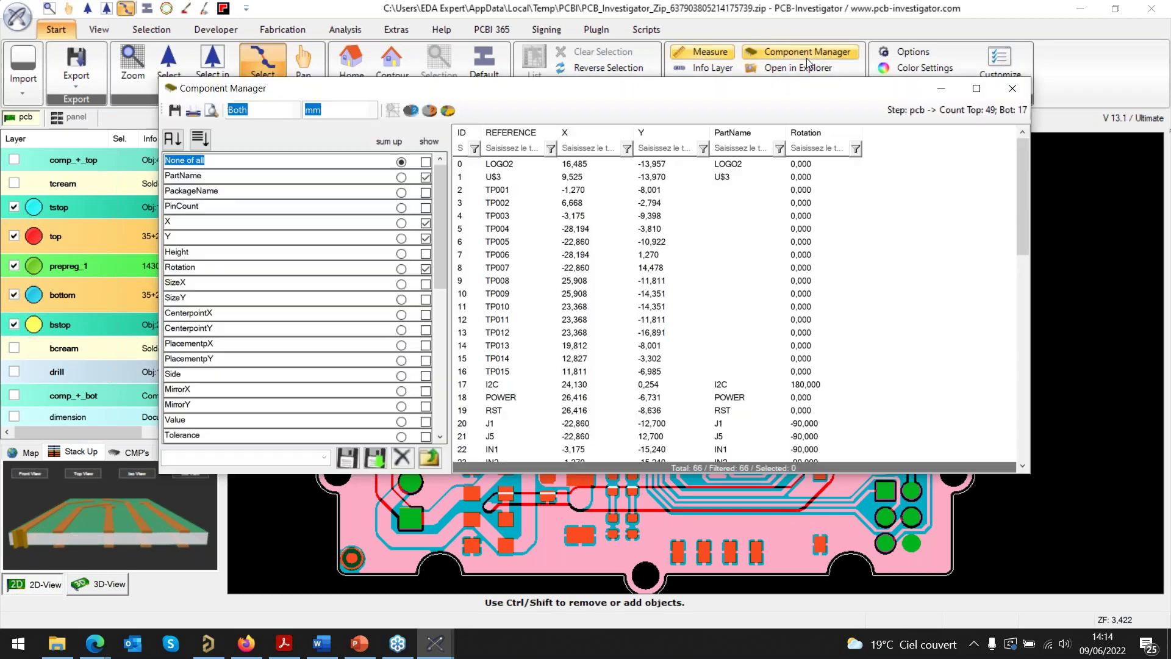
{"action": "left_click_drag", "start_coordinate": [799, 97], "coordinate": [717, 122]}
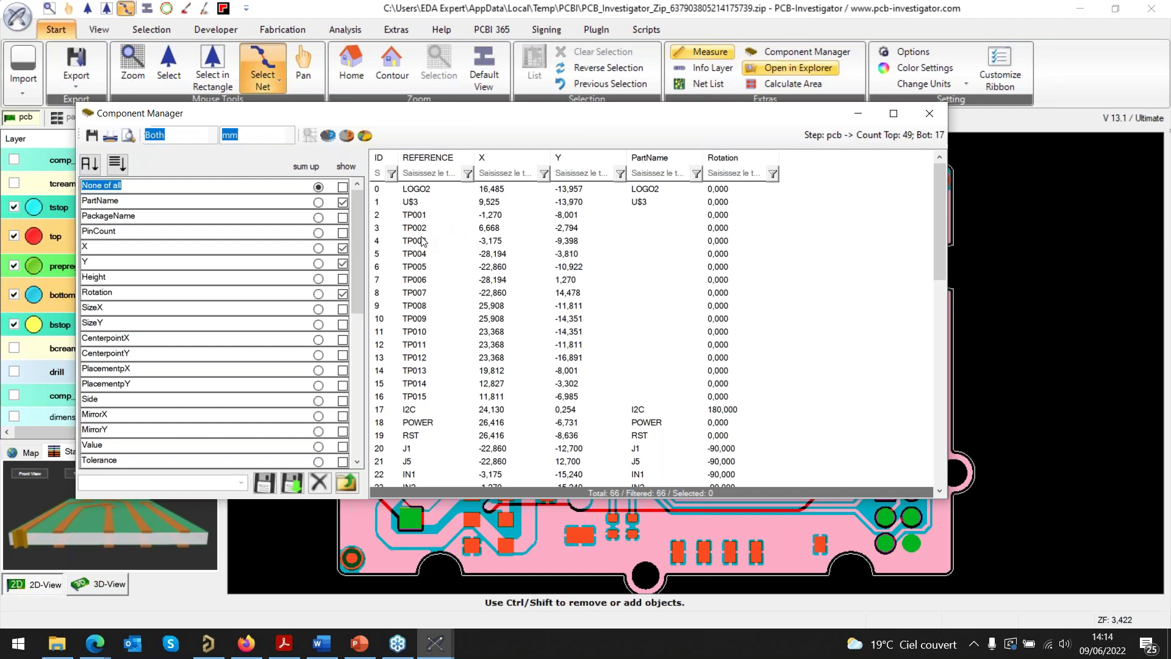
{"action": "scroll", "coordinate": [418, 299], "scroll_direction": "down", "scroll_amount": 2}
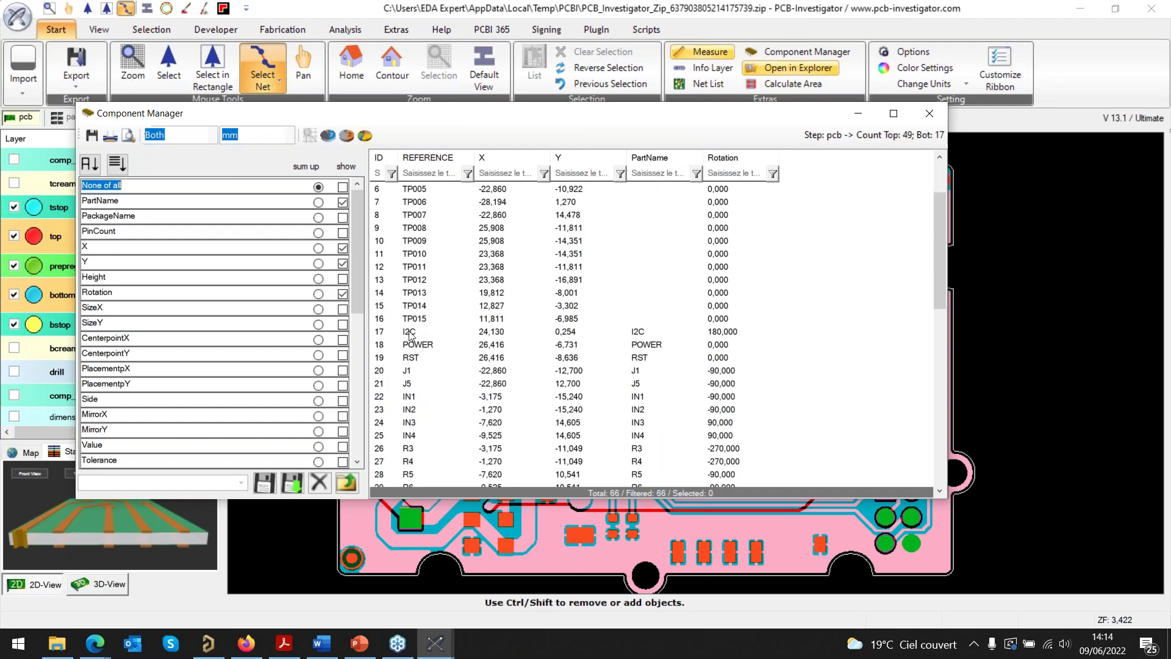
{"action": "left_click", "coordinate": [410, 335]}
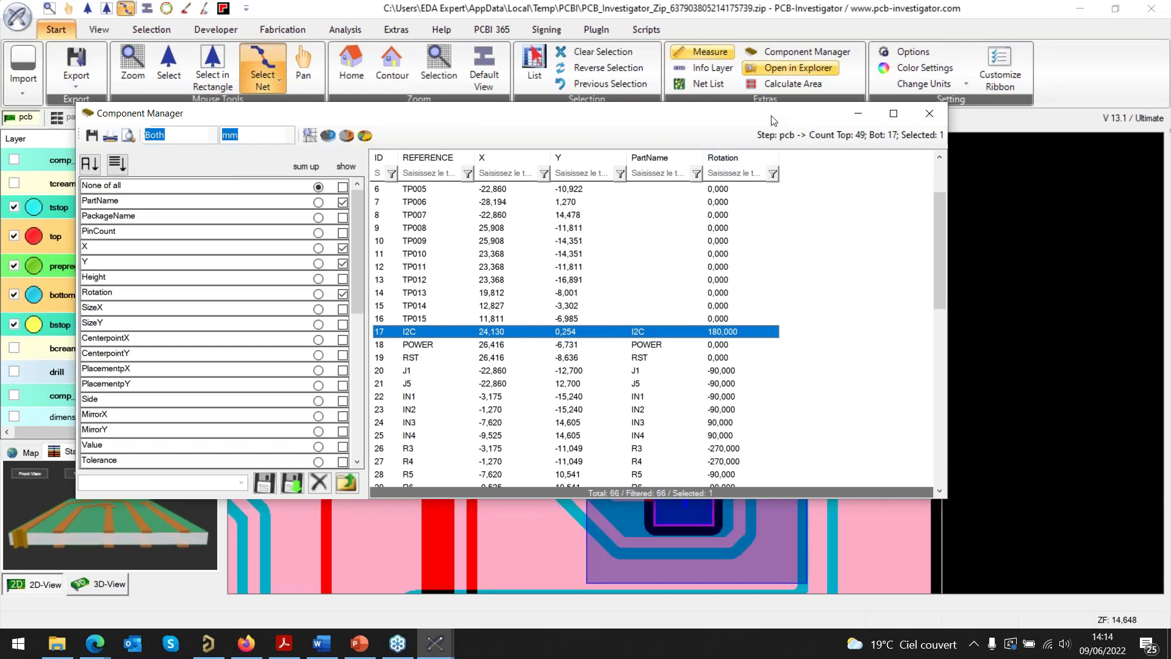
{"action": "left_click_drag", "start_coordinate": [770, 119], "coordinate": [407, 217]}
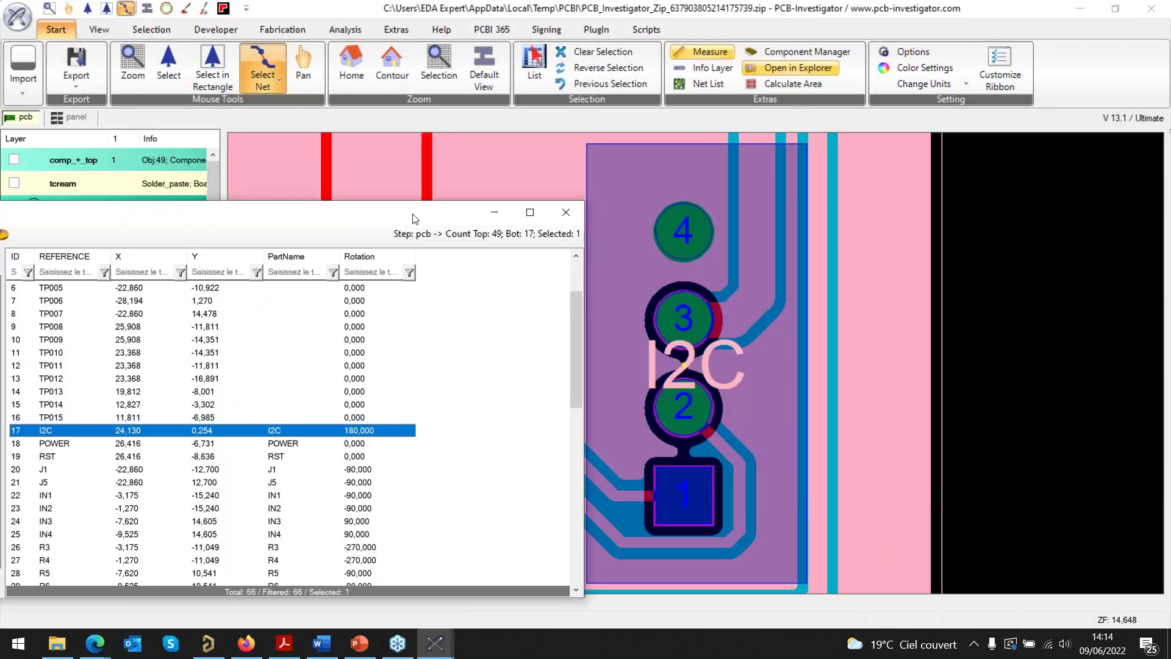
{"action": "left_click_drag", "start_coordinate": [308, 217], "coordinate": [696, 174]}
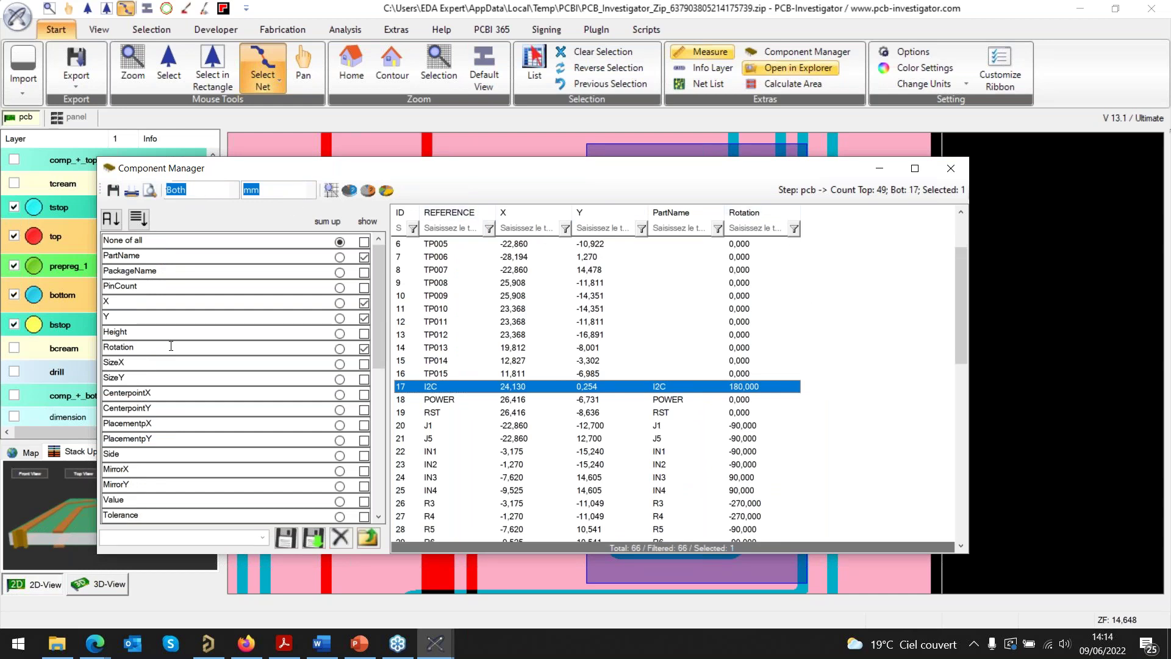
{"action": "mouse_move", "coordinate": [381, 298]}
{"action": "left_mouse_down"}
{"action": "mouse_move", "coordinate": [377, 449]}
{"action": "mouse_move", "coordinate": [389, 287]}
{"action": "left_mouse_up"}
- Locate the components J1 and J5 on the board from the Component Manager list
{"action": "left_click", "coordinate": [432, 428]}
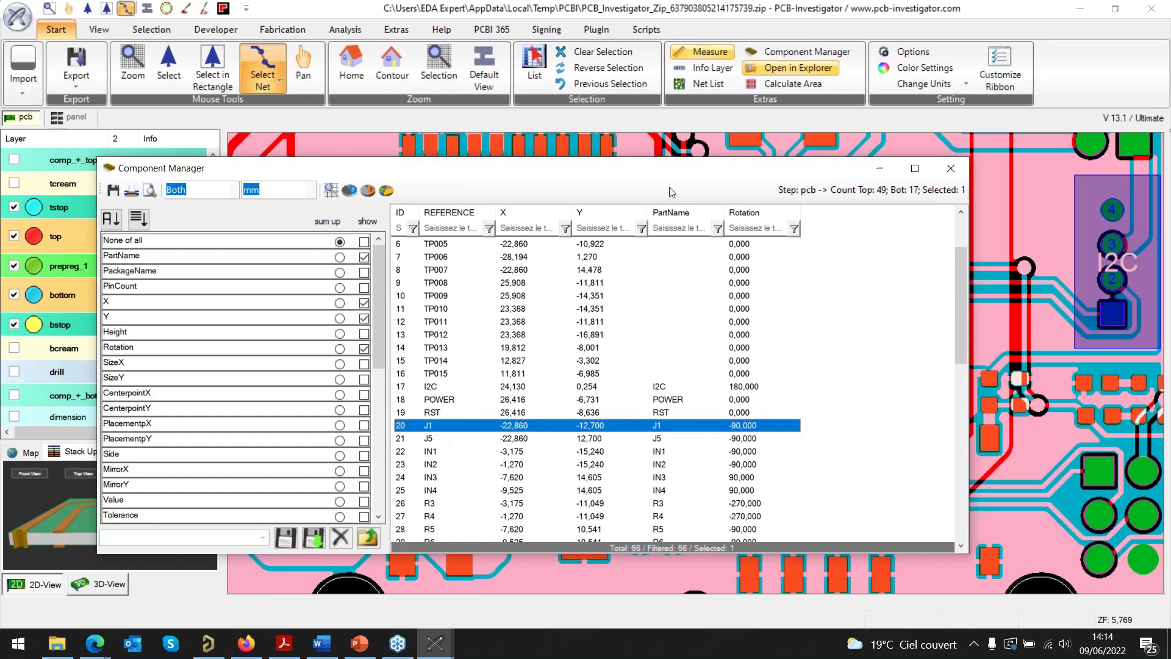
{"action": "left_click_drag", "start_coordinate": [768, 170], "coordinate": [627, 199]}
{"action": "left_click_drag", "start_coordinate": [532, 212], "coordinate": [546, 208]}
{"action": "left_click", "coordinate": [310, 467]}
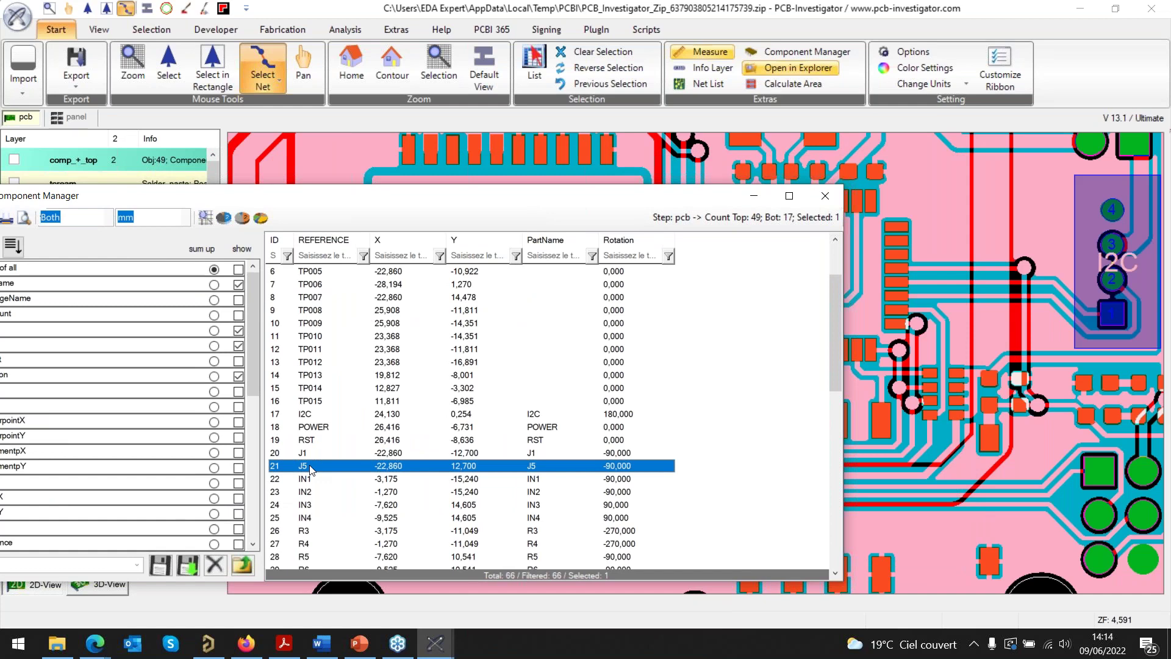
- Select the net of the copper surface beside J6's square pad, keeping the Component Manager clear of the board
{"action": "left_click", "coordinate": [977, 166]}
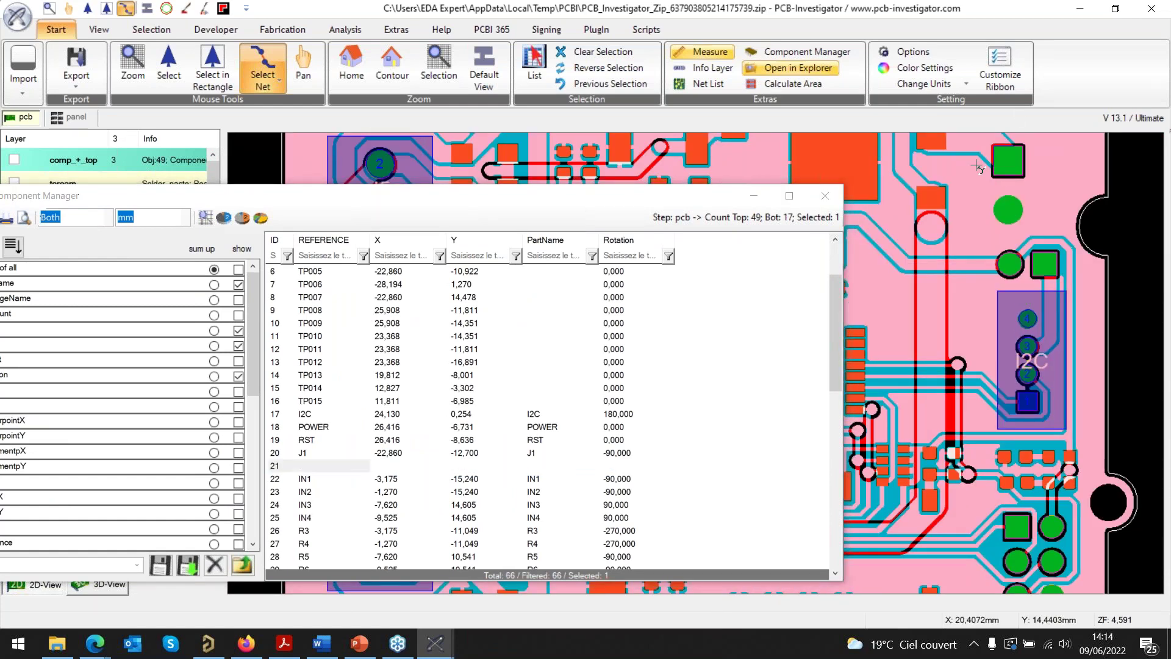
{"action": "left_click_drag", "start_coordinate": [675, 200], "coordinate": [512, 208]}
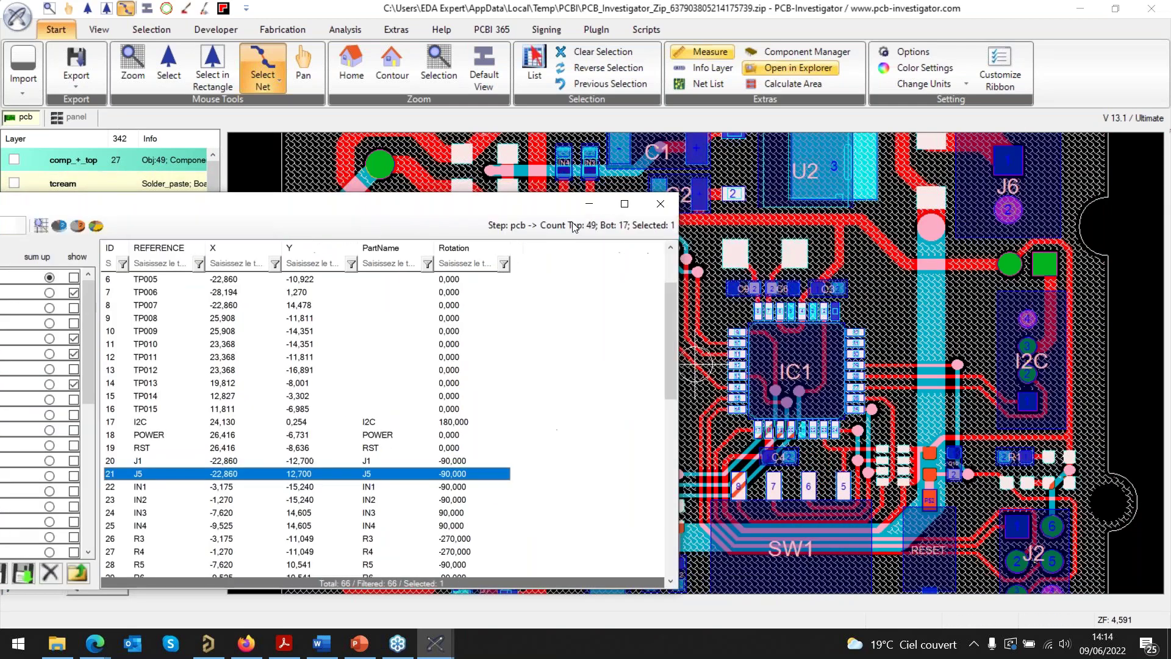
{"action": "scroll", "coordinate": [938, 380], "scroll_direction": "down", "scroll_amount": 5}
{"action": "scroll", "coordinate": [935, 372], "scroll_direction": "up", "scroll_amount": 5}
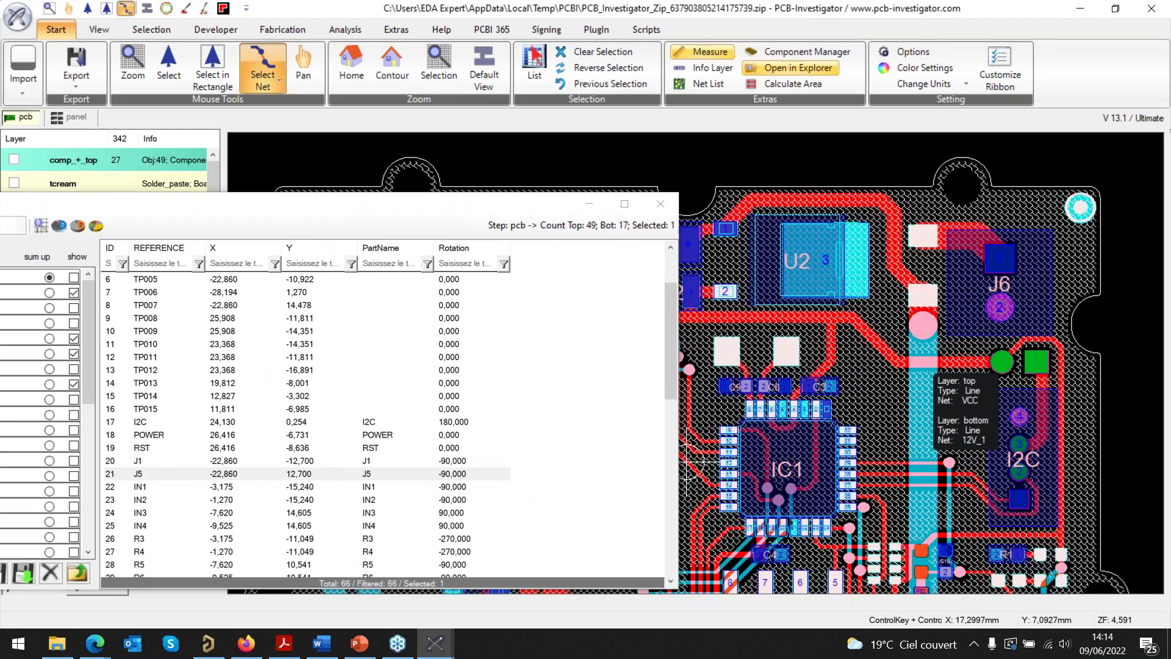
{"action": "middle_click_drag", "start_coordinate": [689, 470], "coordinate": [723, 342]}
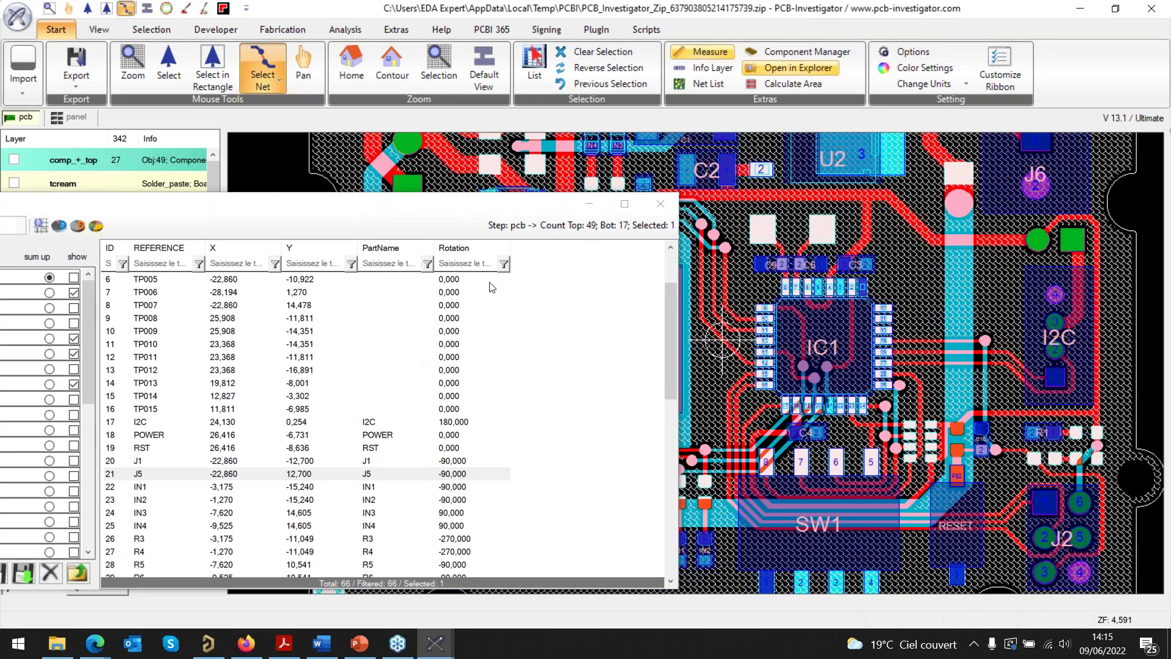
- Close the Component Manager and clear the selection on the board
{"action": "left_click", "coordinate": [664, 212]}
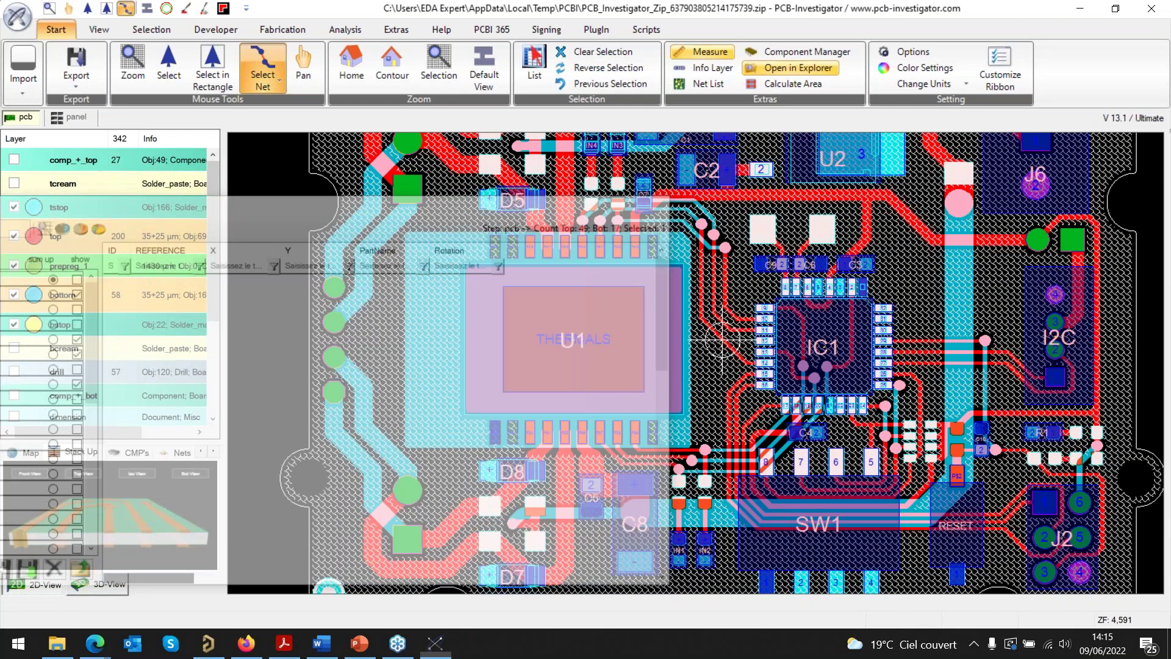
{"action": "scroll", "coordinate": [722, 345], "scroll_direction": "down", "scroll_amount": 5}
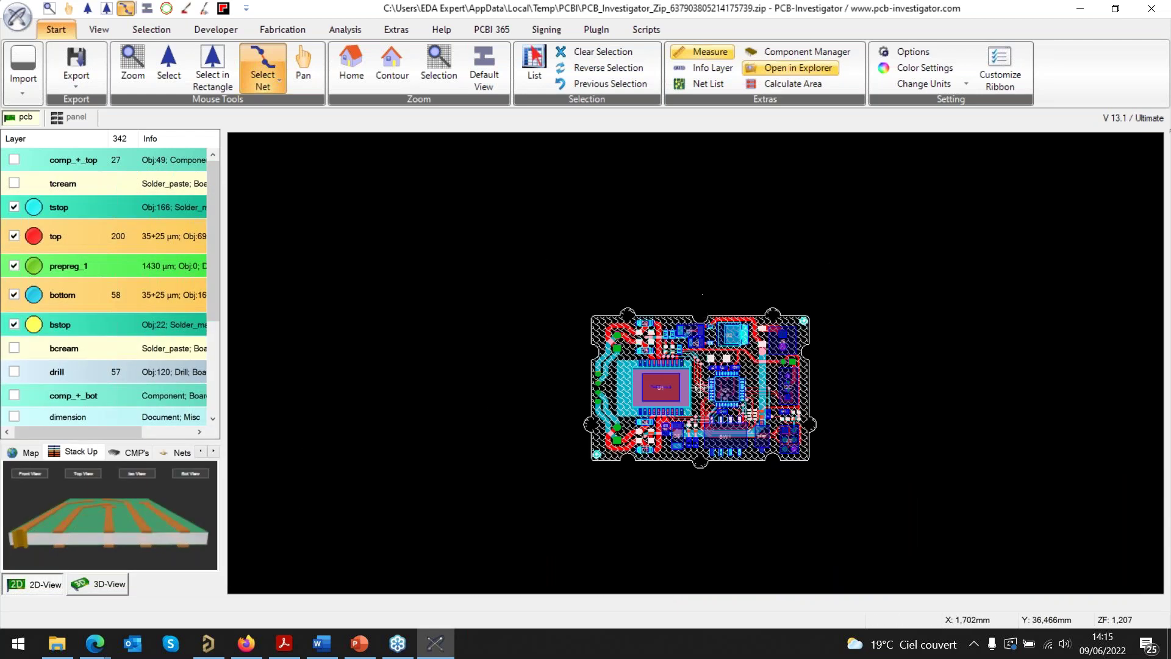
{"action": "scroll", "coordinate": [694, 369], "scroll_direction": "up", "scroll_amount": 4, "text": "ctrl"}
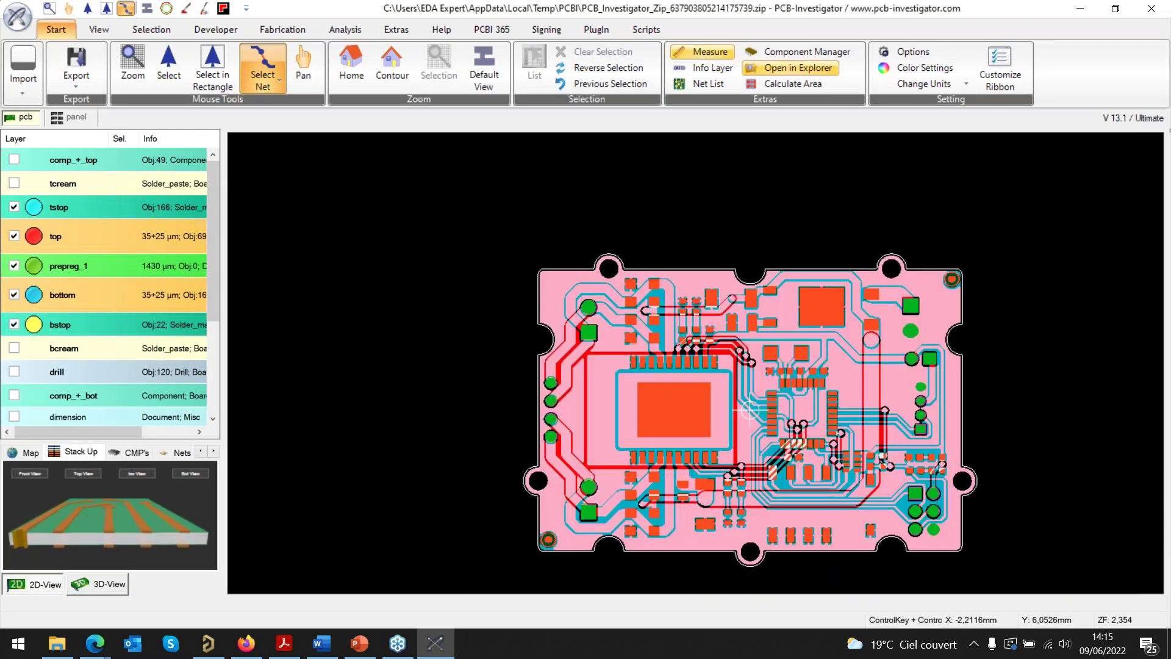
{"action": "middle_click_drag", "start_coordinate": [694, 369], "coordinate": [655, 353]}
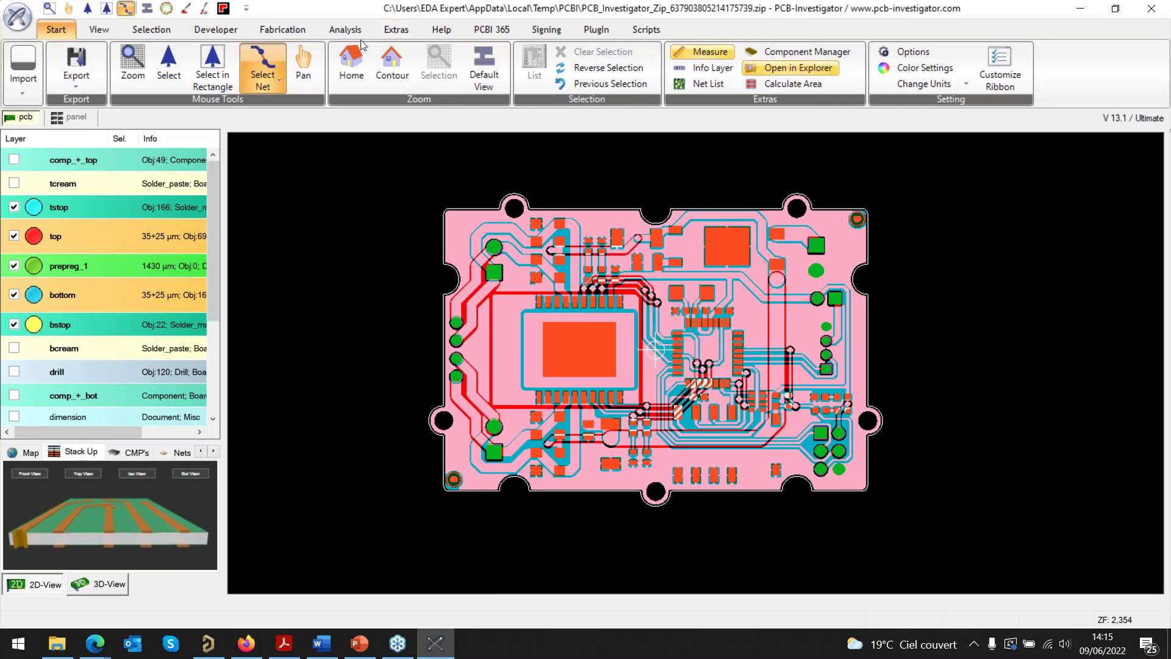
- Start the graphical Compare Designs tool and load the demo design from the VayoPro-DFM Expert Data folder as Job 1
{"action": "left_click", "coordinate": [396, 29]}
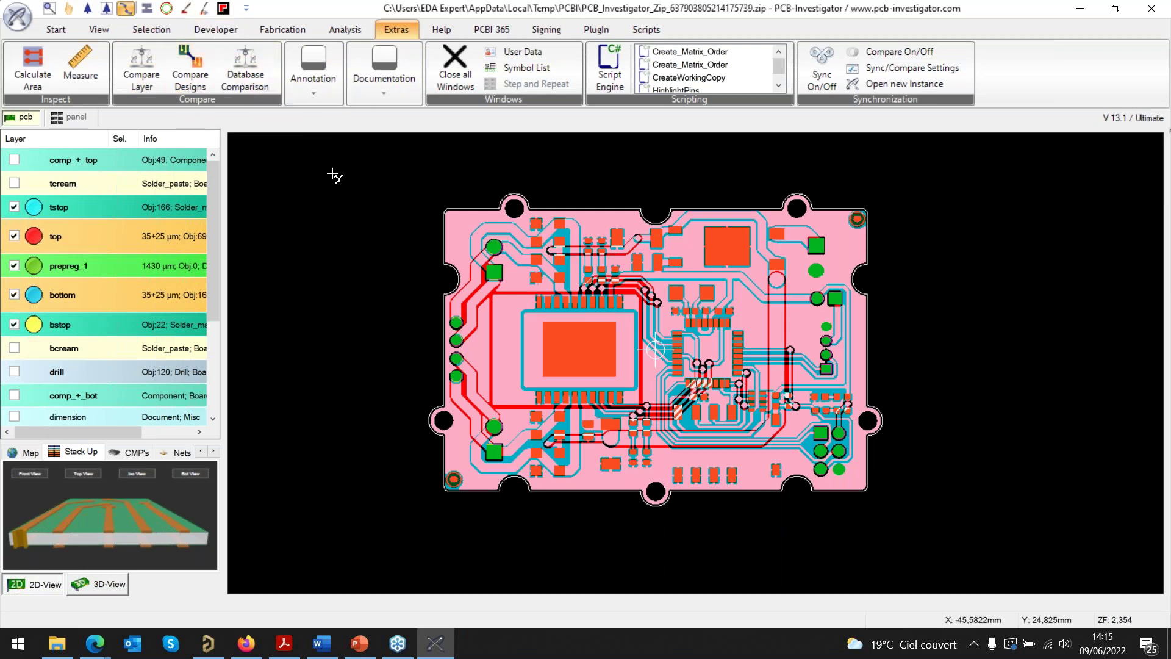
{"action": "left_click", "coordinate": [182, 76]}
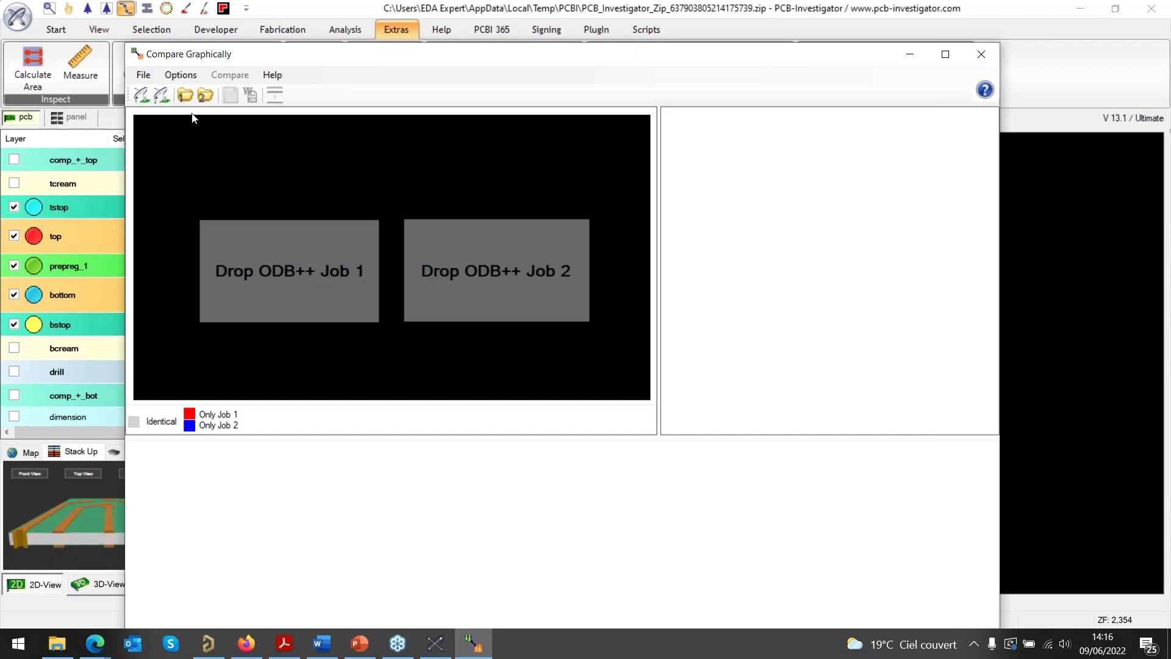
{"action": "left_click", "coordinate": [186, 95]}
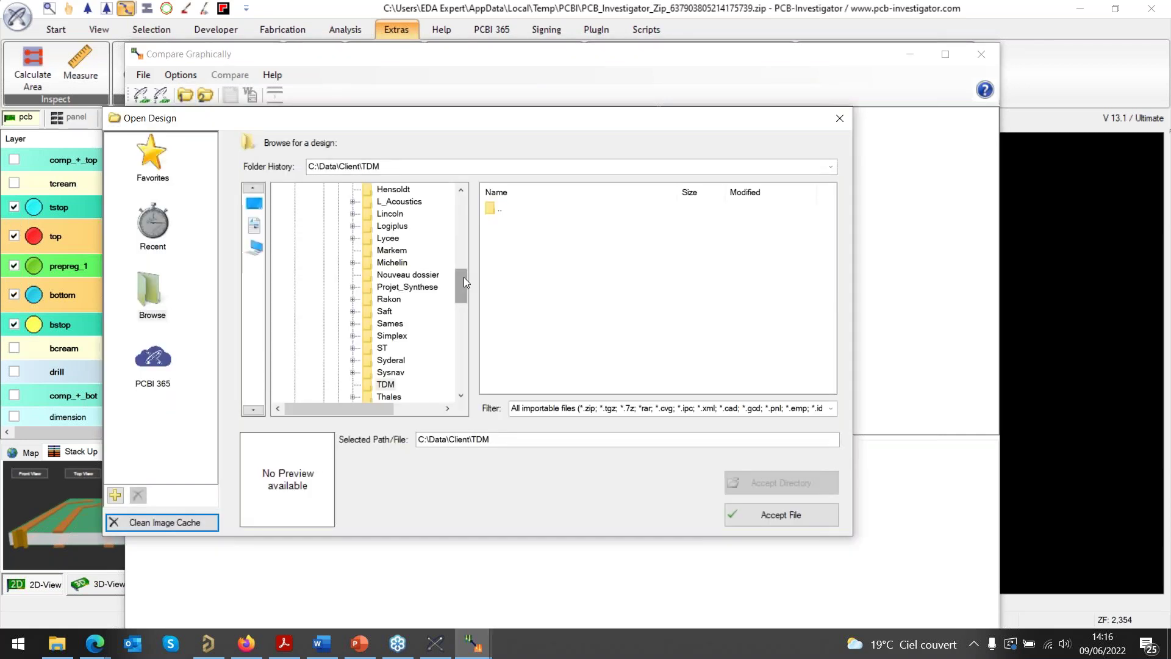
{"action": "left_click_drag", "start_coordinate": [464, 279], "coordinate": [460, 214]}
{"action": "left_click", "coordinate": [373, 287]}
{"action": "double_click", "coordinate": [512, 221]}
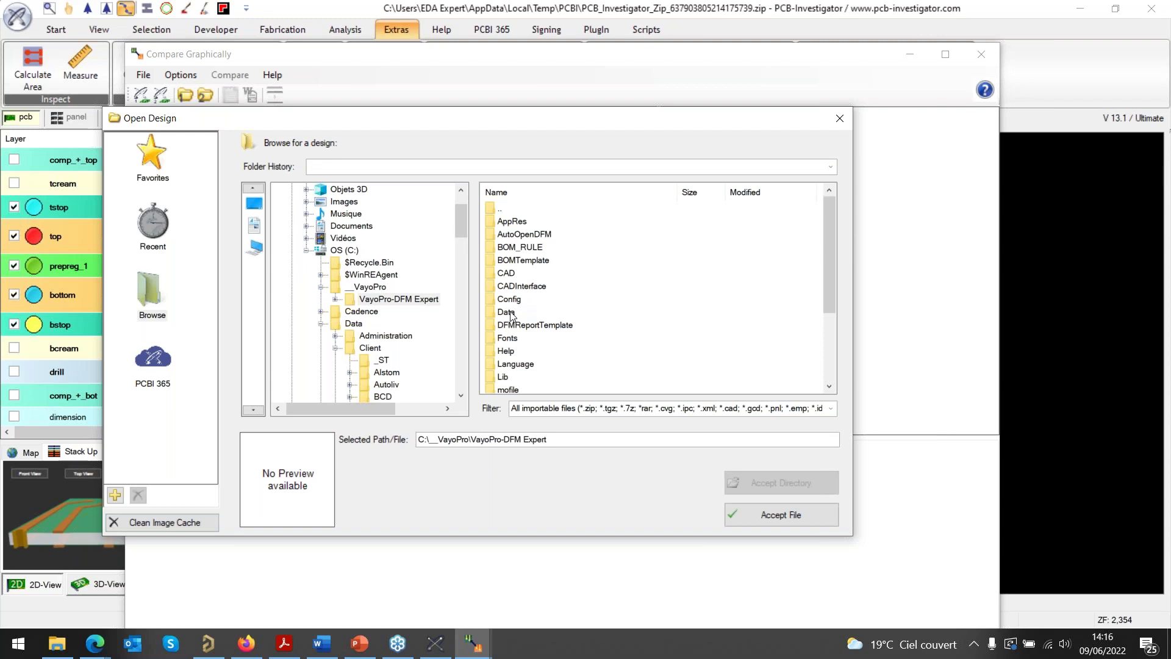
{"action": "double_click", "coordinate": [520, 311]}
{"action": "left_click", "coordinate": [535, 263]}
{"action": "double_click", "coordinate": [535, 264]}
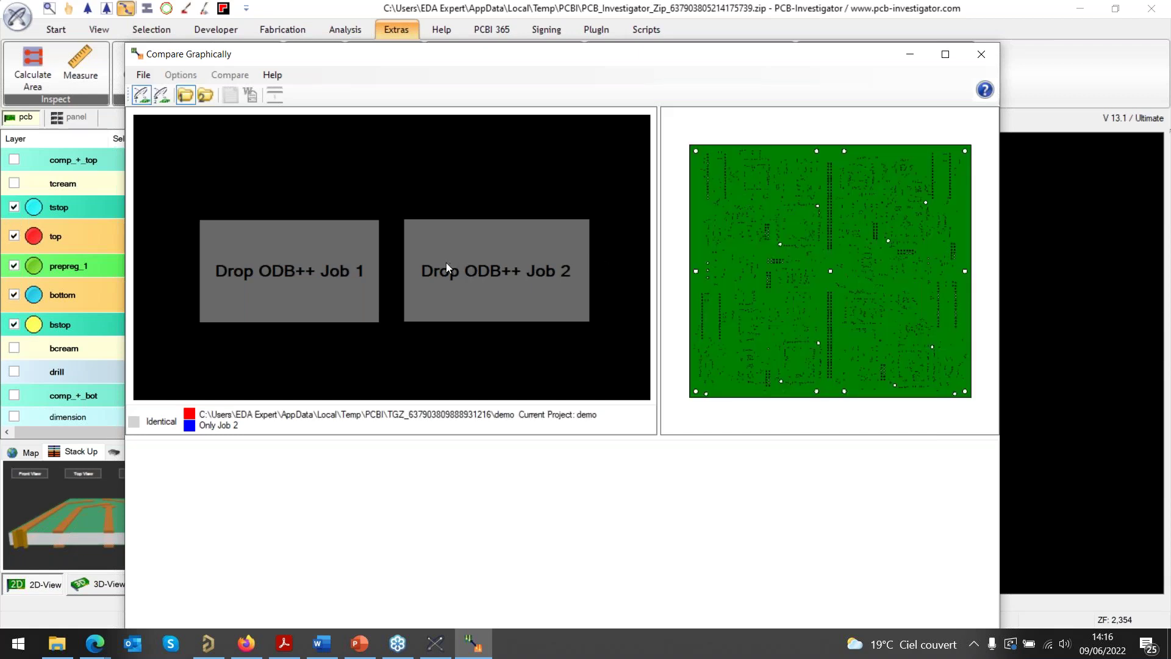
- Start loading Job 2 for the comparison and browse to the folder C:\Data\Produit_Logiciel
{"action": "left_click", "coordinate": [209, 103]}
{"action": "left_click_drag", "start_coordinate": [480, 281], "coordinate": [479, 225]}
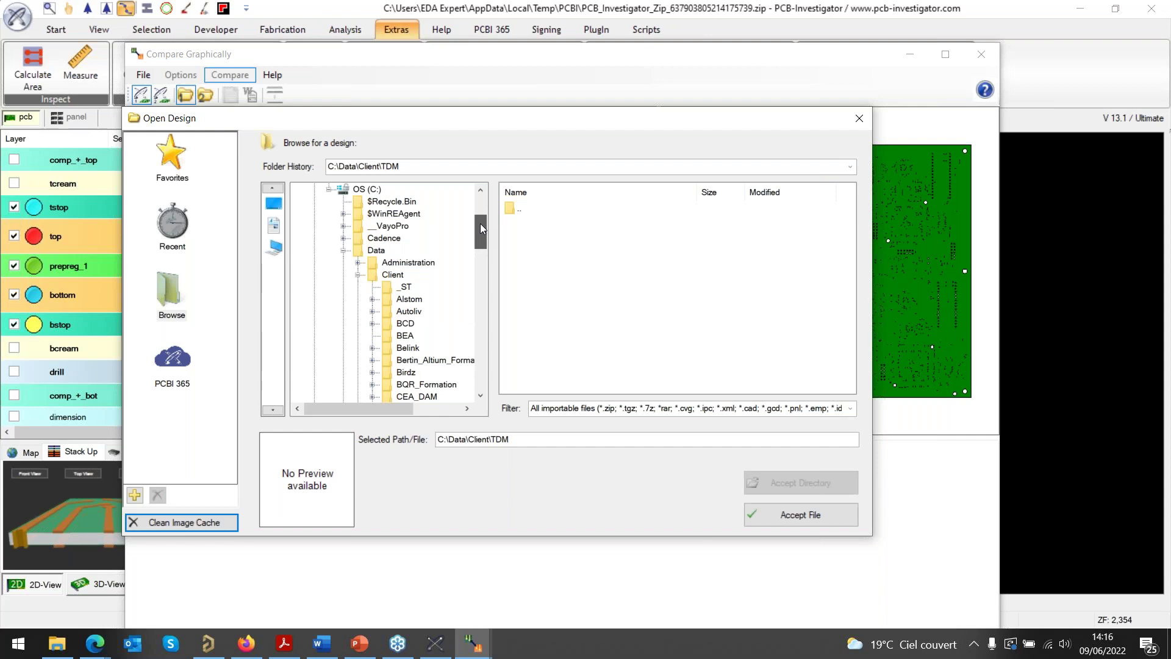
{"action": "left_click_drag", "start_coordinate": [481, 223], "coordinate": [481, 226]}
{"action": "left_click", "coordinate": [358, 263]}
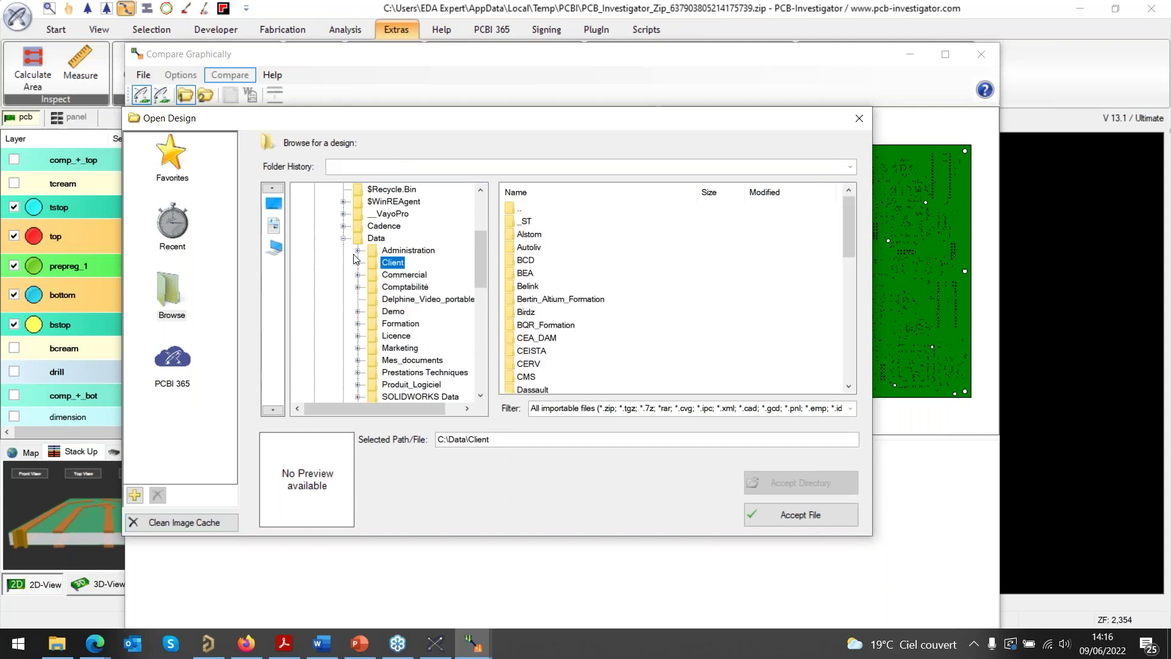
{"action": "left_click", "coordinate": [344, 238]}
{"action": "scroll", "coordinate": [396, 302], "scroll_direction": "down", "scroll_amount": 1}
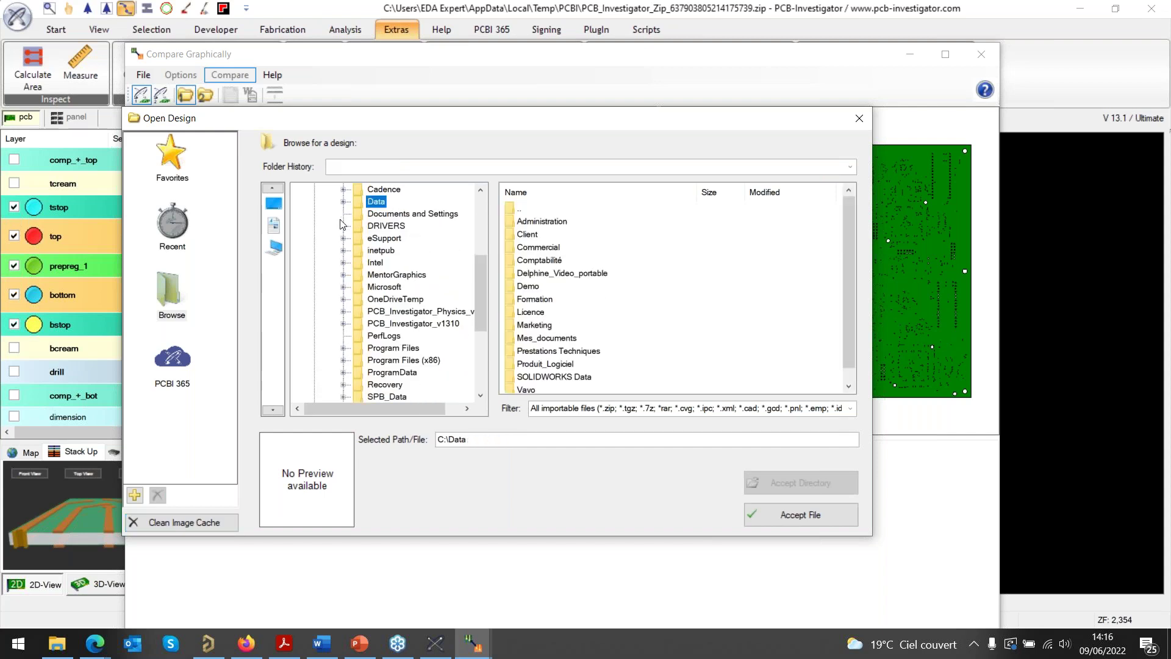
{"action": "left_click", "coordinate": [343, 202]}
{"action": "left_click_drag", "start_coordinate": [477, 257], "coordinate": [480, 285]}
{"action": "left_click", "coordinate": [358, 251]}
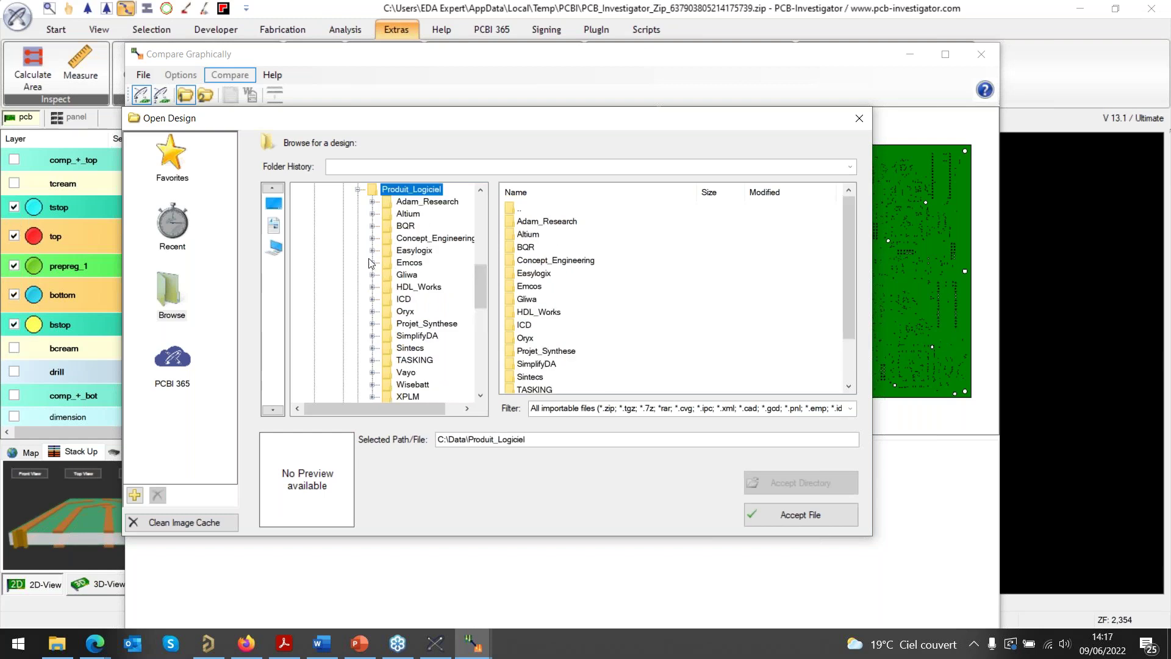
- Load the phy_pcb_routed design from Altium\Webdemo\Project\PHY\Project Outputs for PHY\ODB as Job 2
{"action": "left_click", "coordinate": [372, 213]}
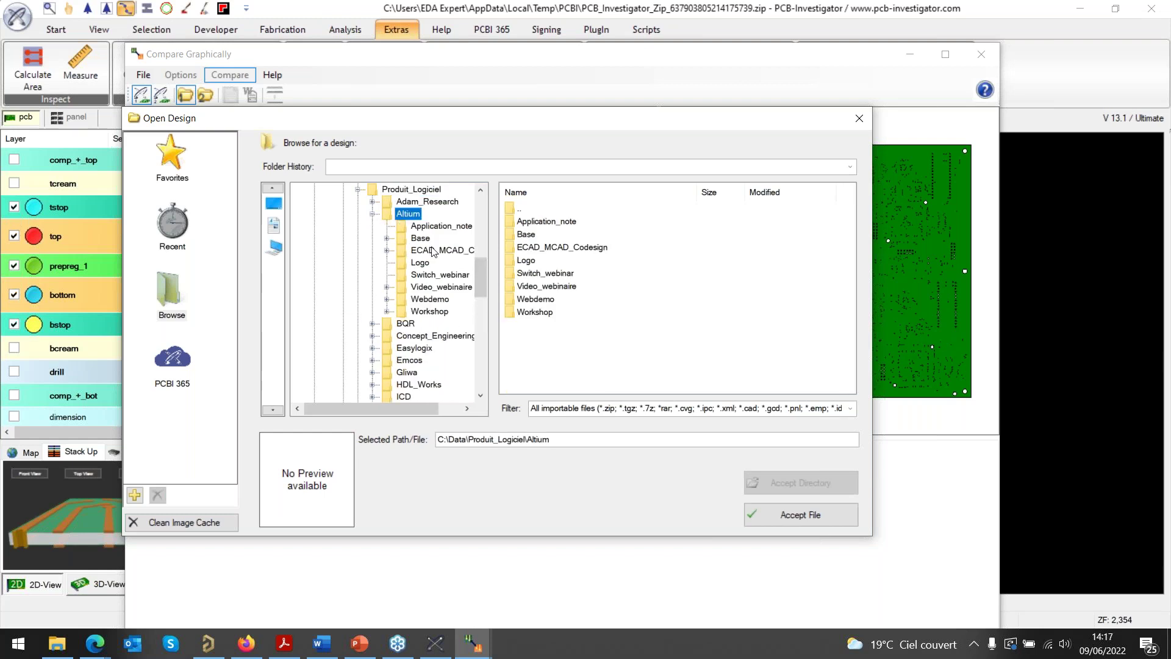
{"action": "left_click", "coordinate": [426, 300]}
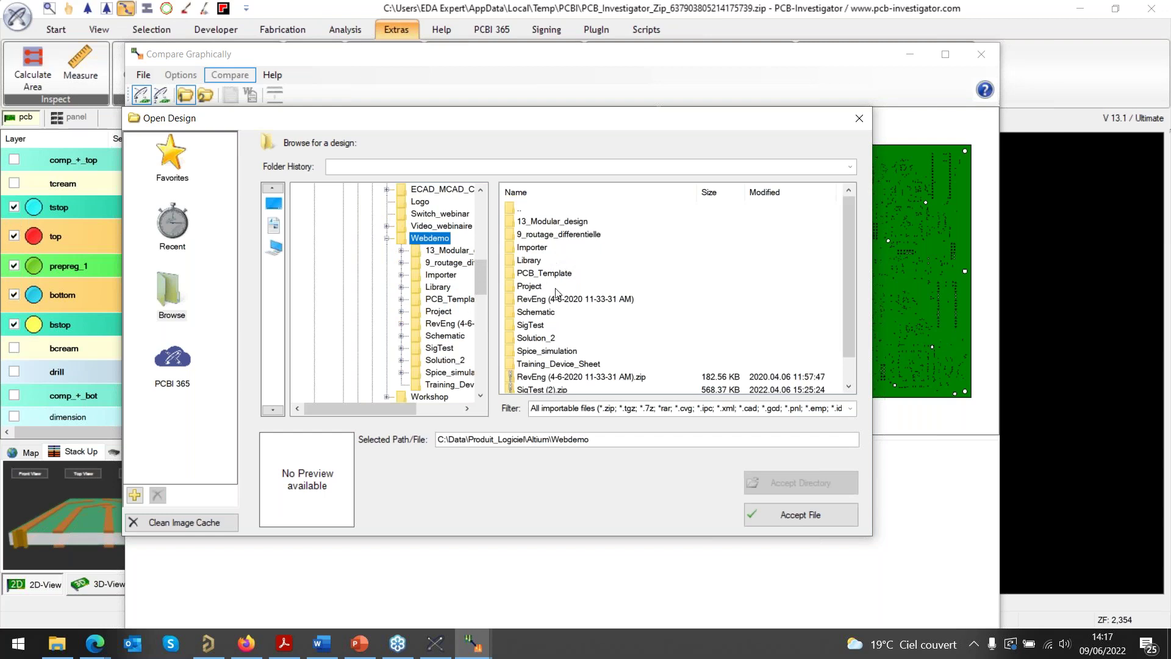
{"action": "left_click", "coordinate": [531, 287]}
{"action": "double_click", "coordinate": [531, 288]}
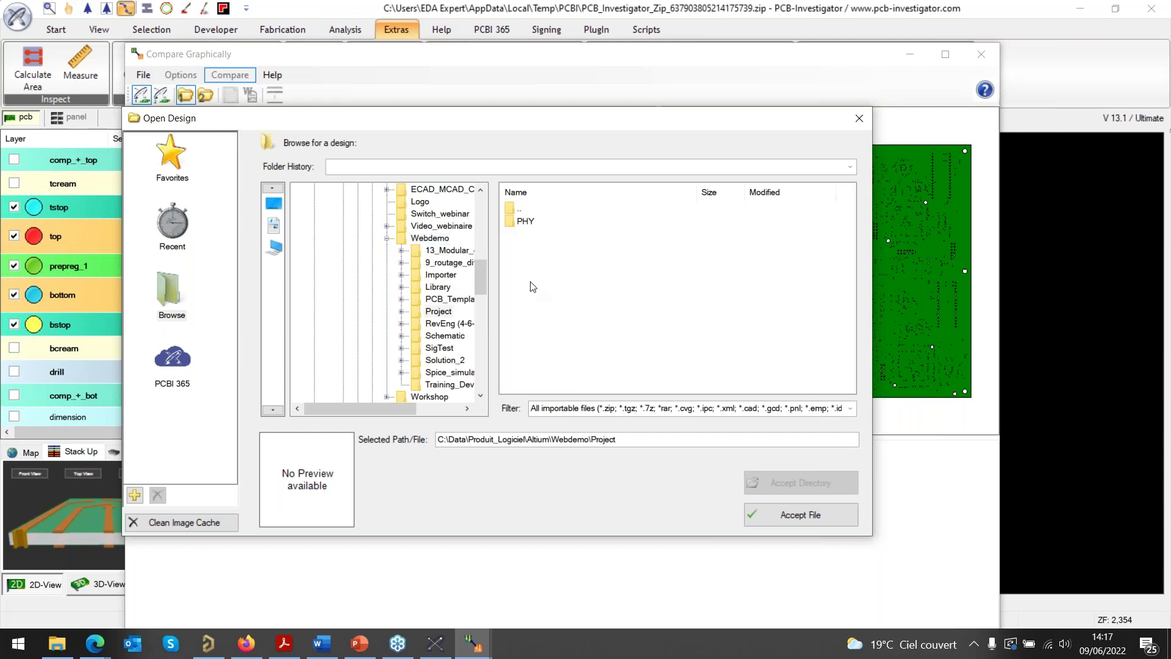
{"action": "double_click", "coordinate": [531, 223]}
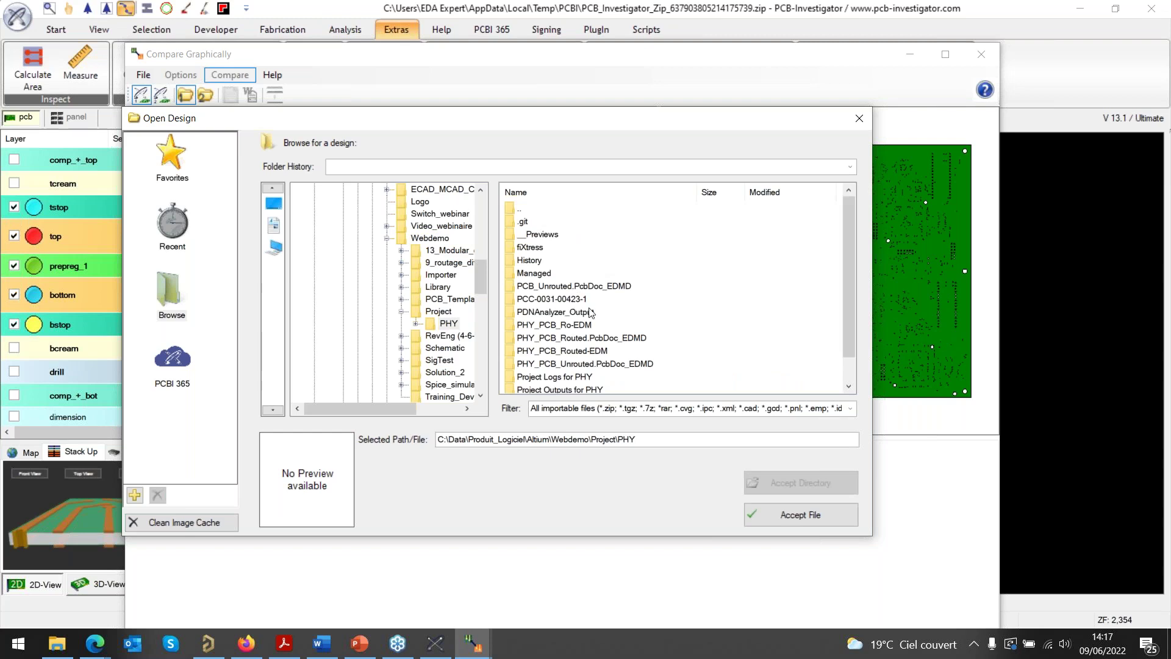
{"action": "scroll", "coordinate": [605, 314], "scroll_direction": "down", "scroll_amount": 1}
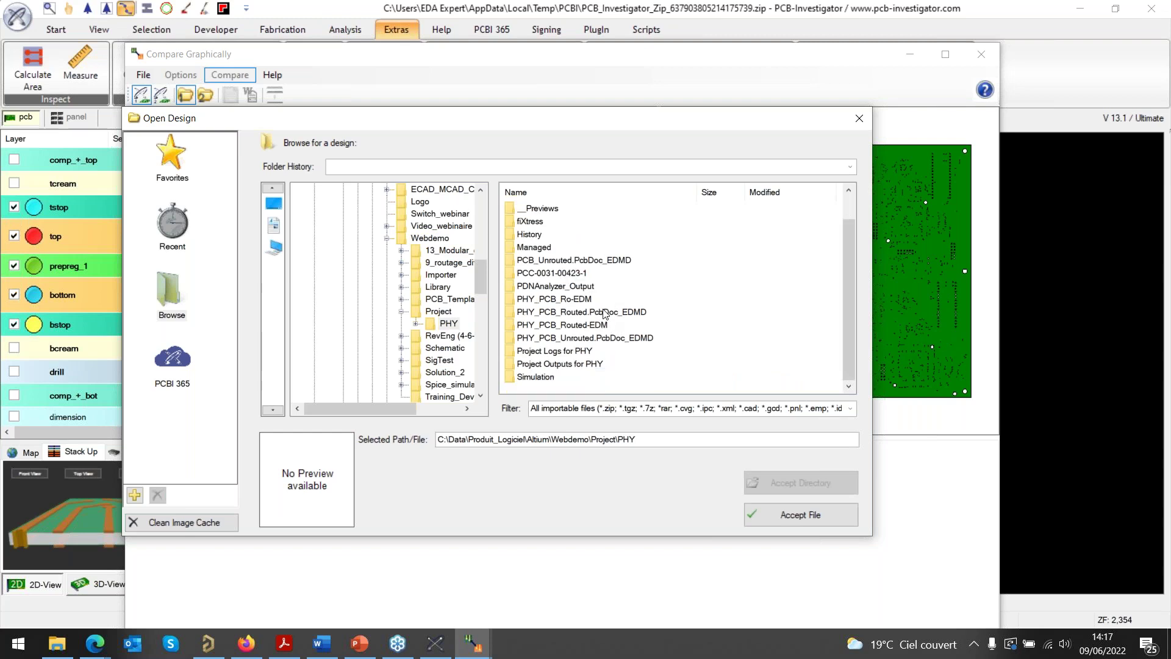
{"action": "left_click", "coordinate": [573, 364]}
{"action": "double_click", "coordinate": [573, 364]}
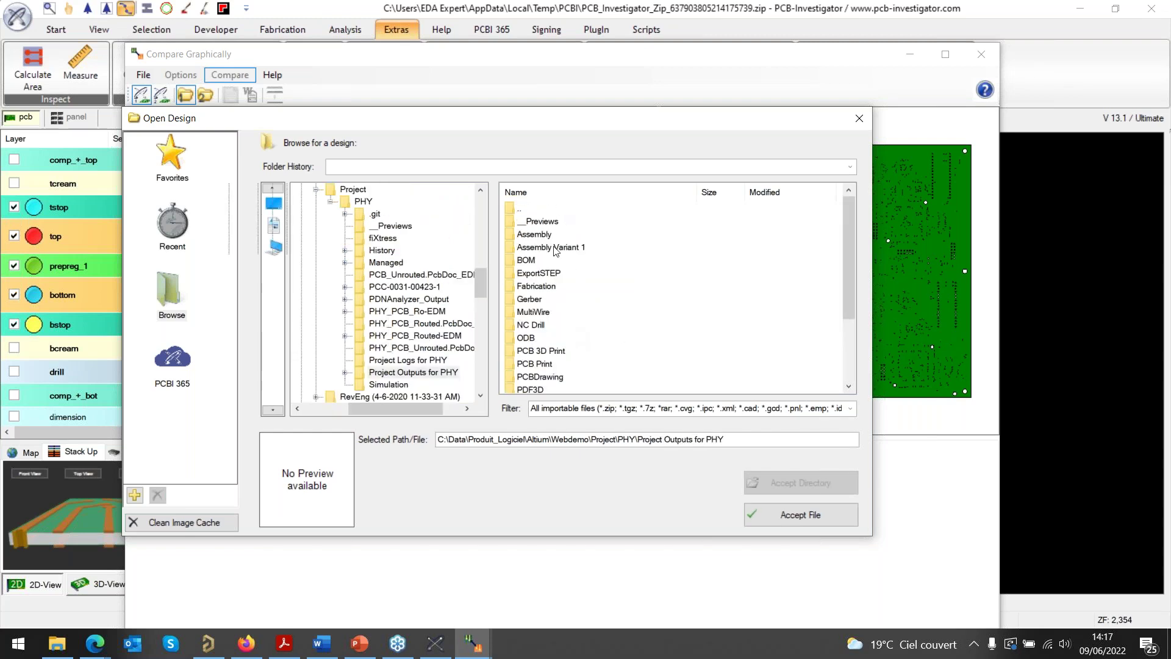
{"action": "double_click", "coordinate": [537, 338]}
{"action": "double_click", "coordinate": [606, 248]}
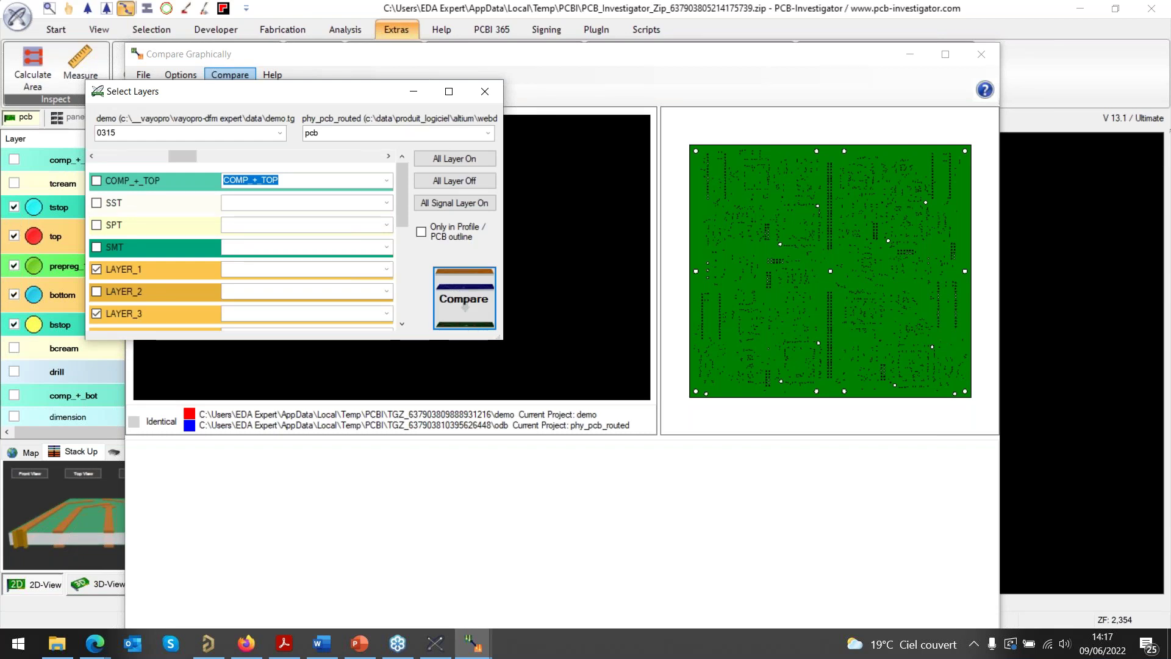
- Include all layers in the layer selection and run the graphical comparison of steps 0315 and pcb
{"action": "left_click_drag", "start_coordinate": [323, 97], "coordinate": [535, 165]}
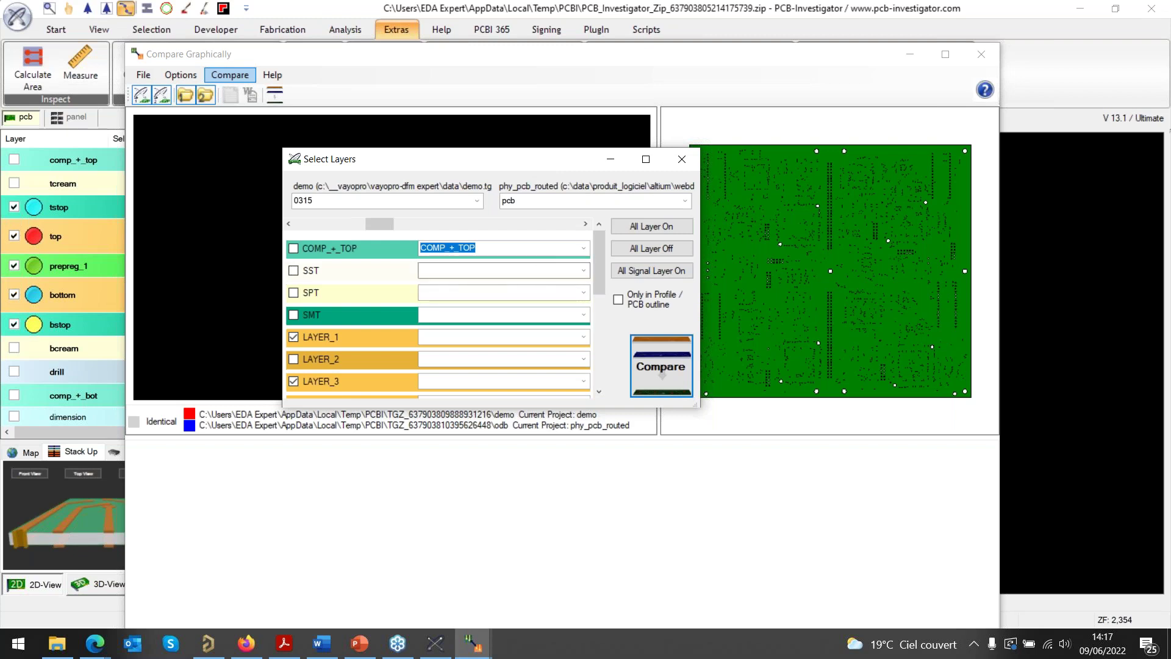
{"action": "left_click", "coordinate": [638, 232]}
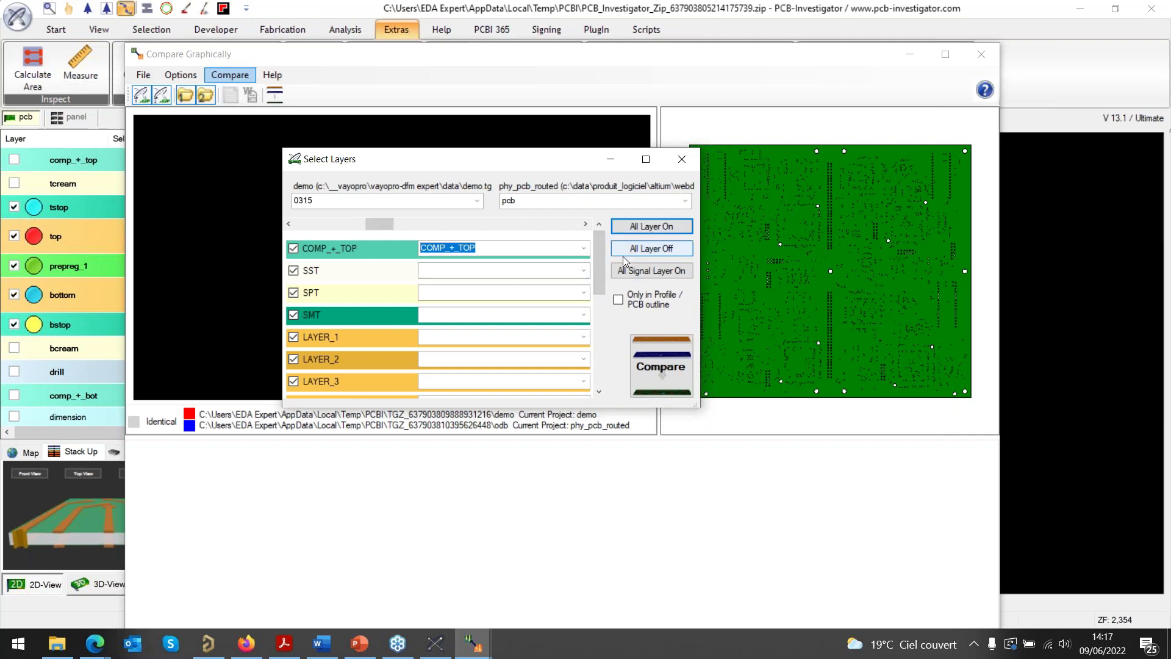
{"action": "left_click", "coordinate": [657, 366]}
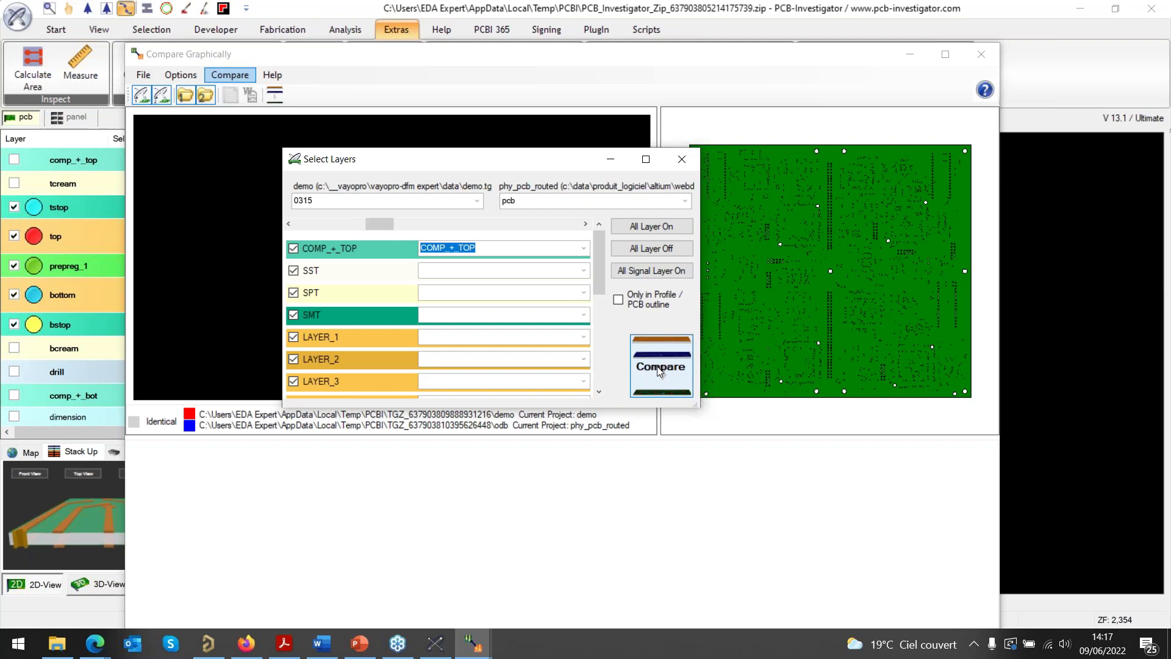
{"action": "left_click", "coordinate": [657, 366]}
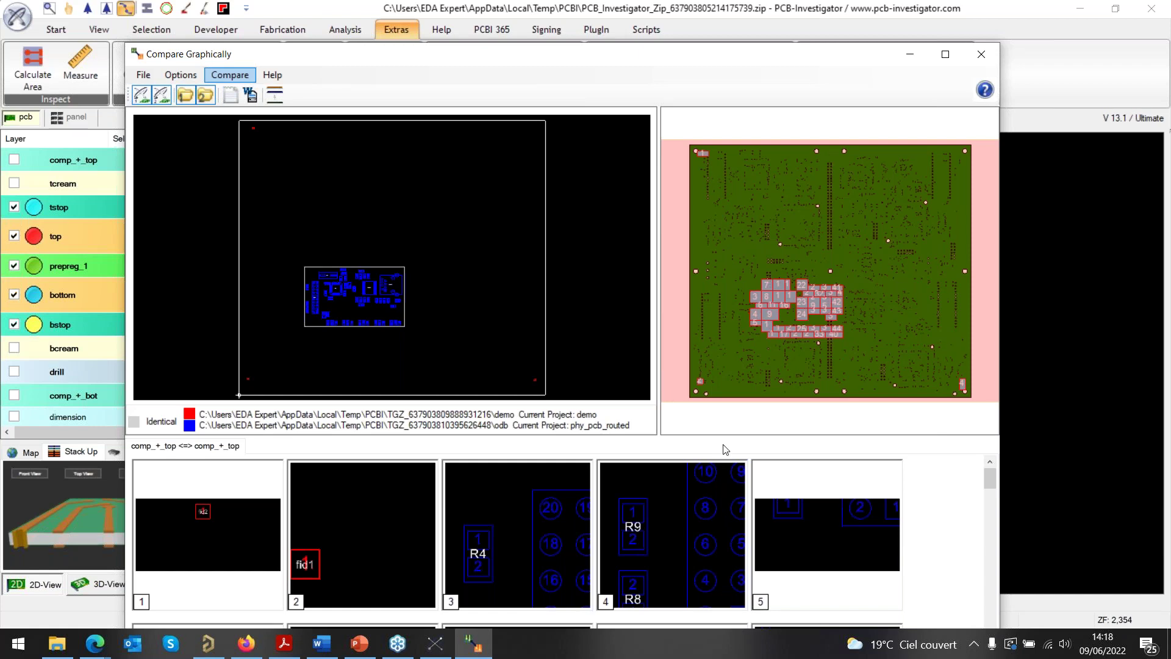
- Examine the numbered difference images for the comp_+_top layers and close the graphical comparison
{"action": "scroll", "coordinate": [726, 450], "scroll_direction": "down", "scroll_amount": 3}
{"action": "scroll", "coordinate": [725, 450], "scroll_direction": "up", "scroll_amount": 3}
{"action": "scroll", "coordinate": [378, 481], "scroll_direction": "down", "scroll_amount": 2}
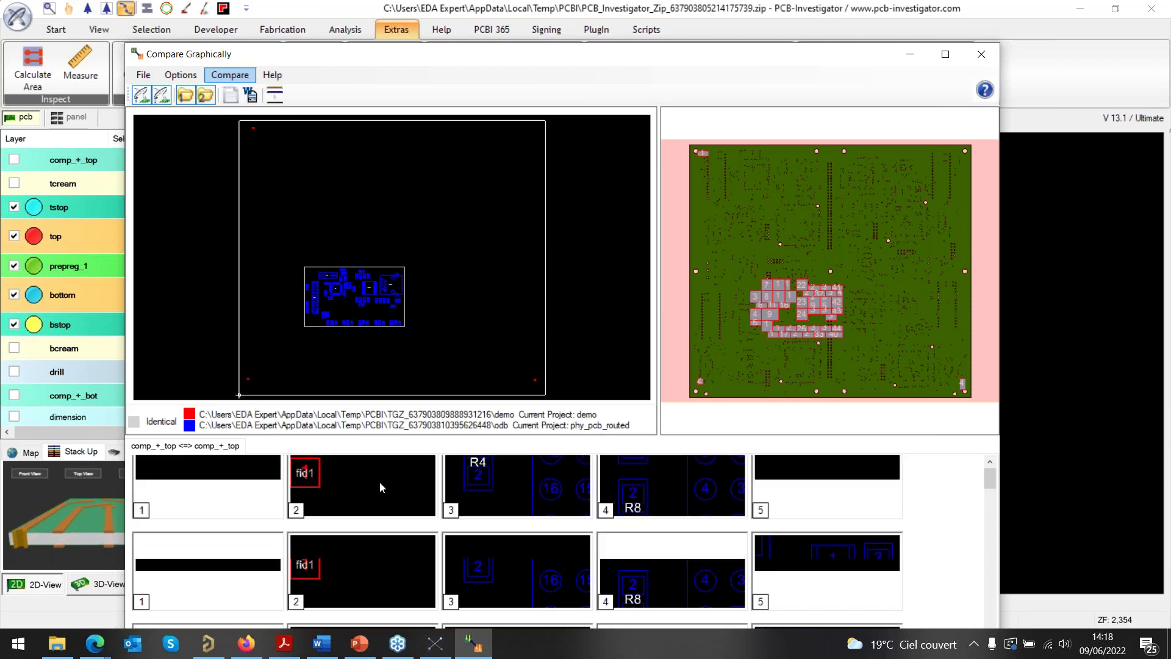
{"action": "scroll", "coordinate": [594, 499], "scroll_direction": "down", "scroll_amount": 5}
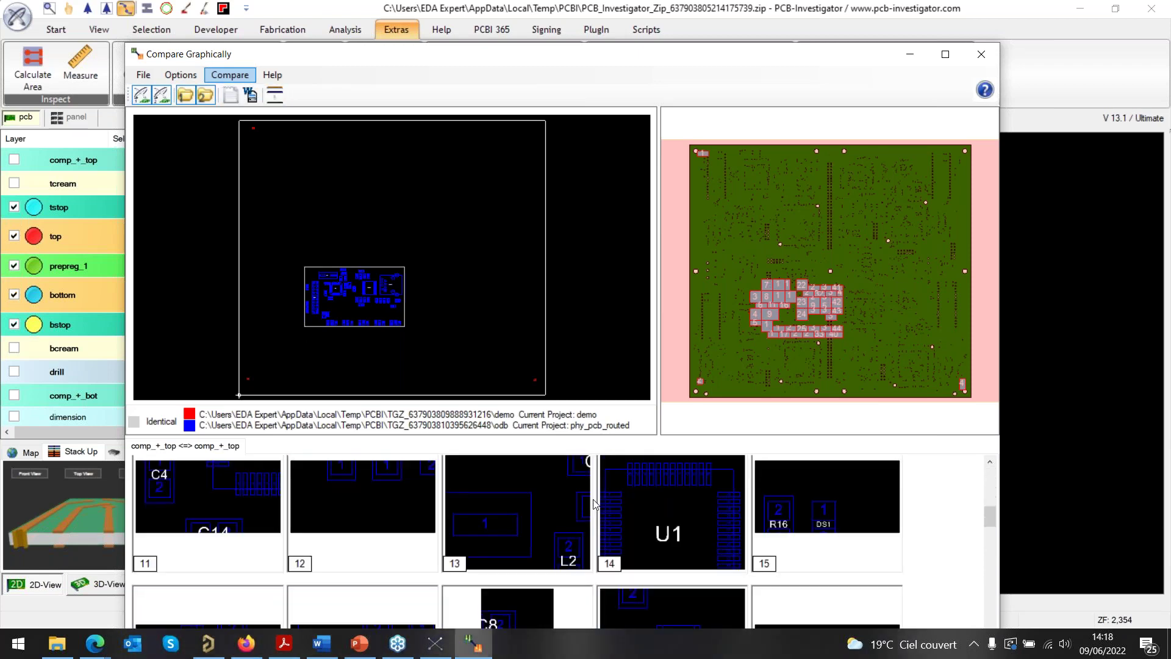
{"action": "scroll", "coordinate": [594, 503], "scroll_direction": "down", "scroll_amount": 10}
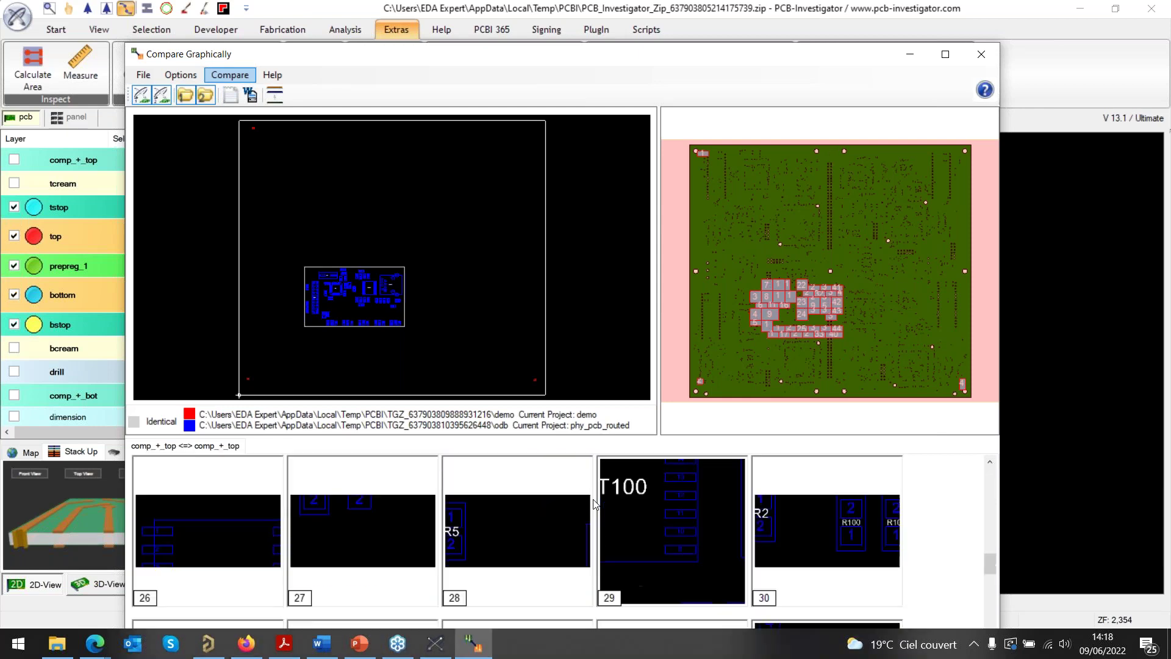
{"action": "scroll", "coordinate": [595, 503], "scroll_direction": "down", "scroll_amount": 10}
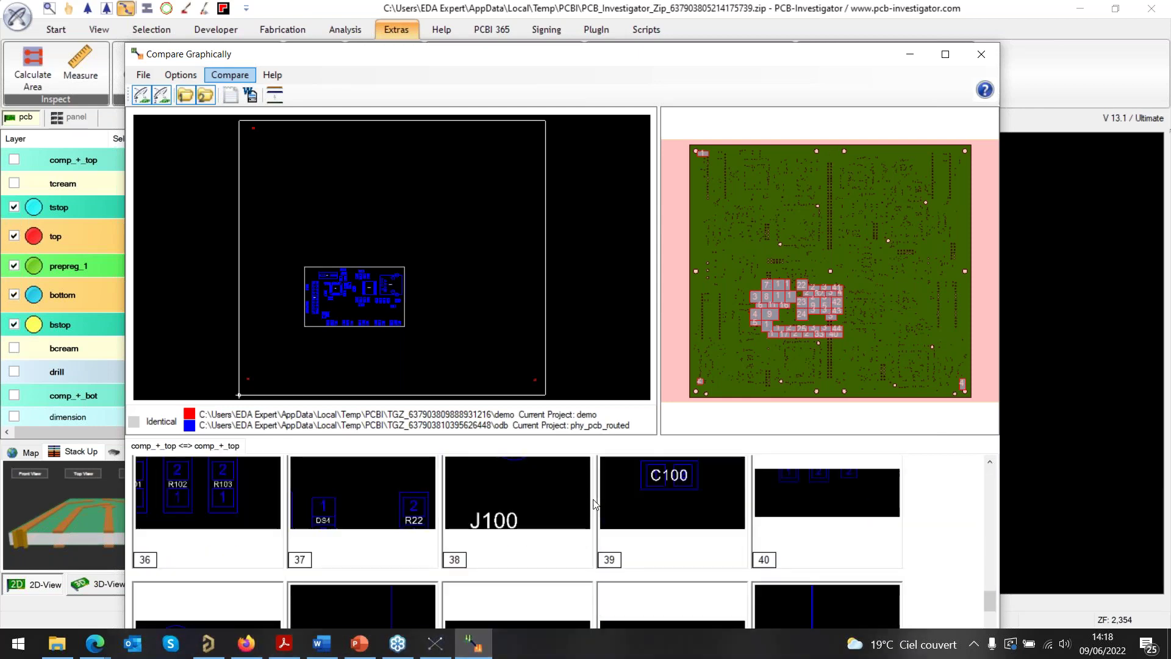
{"action": "scroll", "coordinate": [596, 504], "scroll_direction": "down", "scroll_amount": 1}
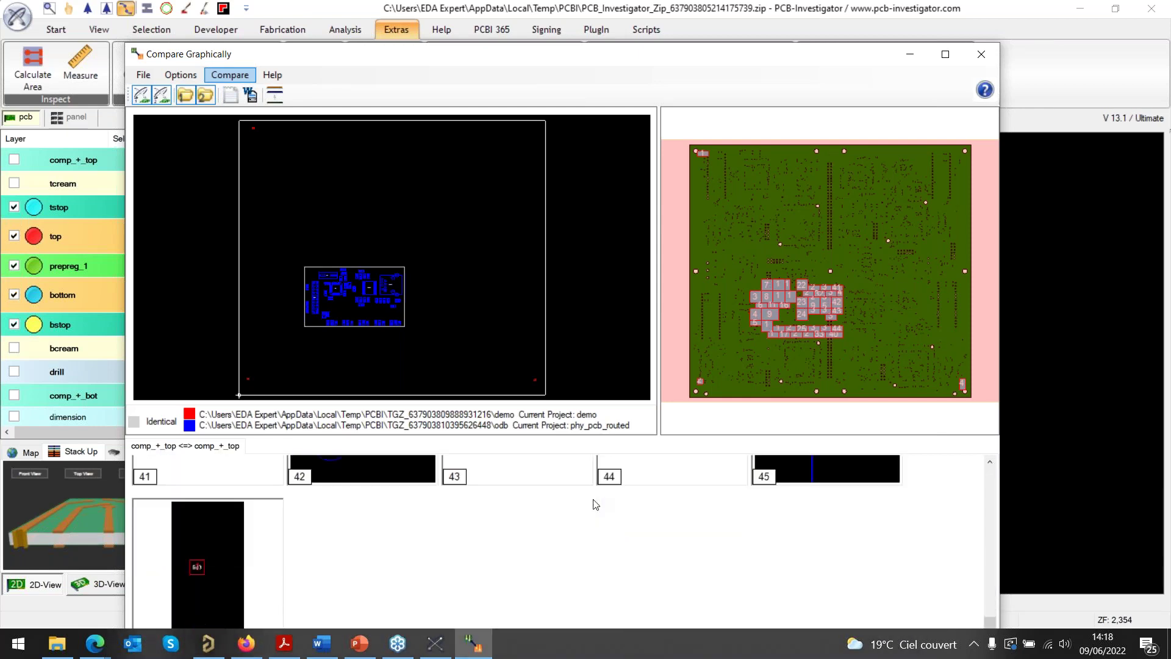
{"action": "scroll", "coordinate": [596, 504], "scroll_direction": "up", "scroll_amount": 1}
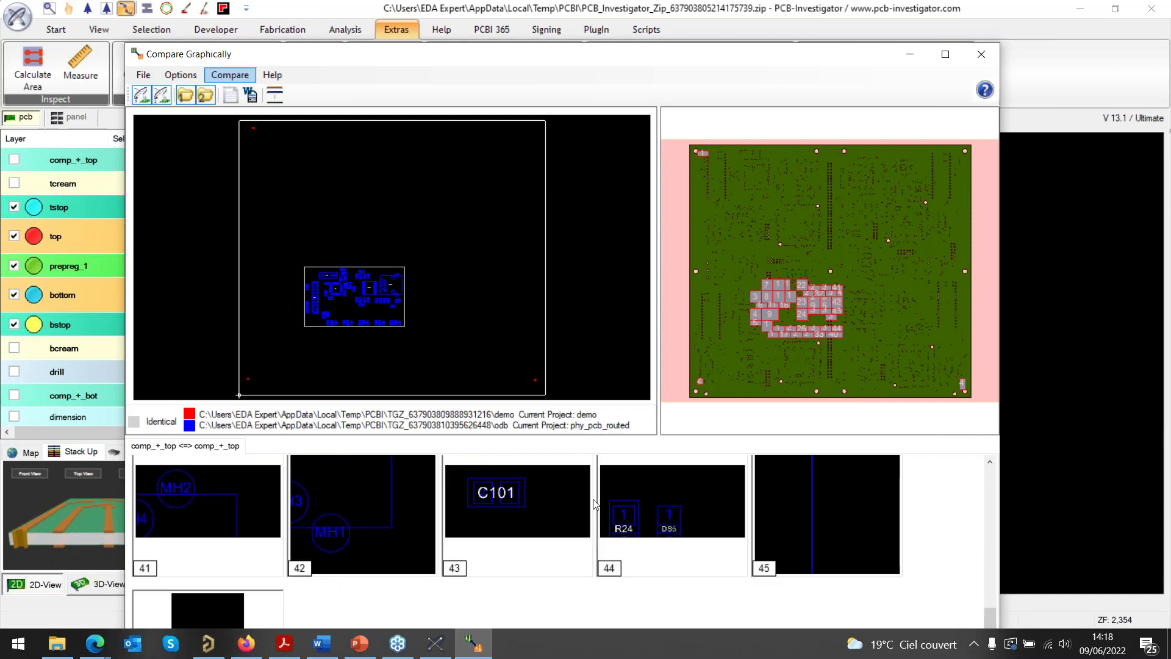
{"action": "scroll", "coordinate": [595, 503], "scroll_direction": "up", "scroll_amount": 8}
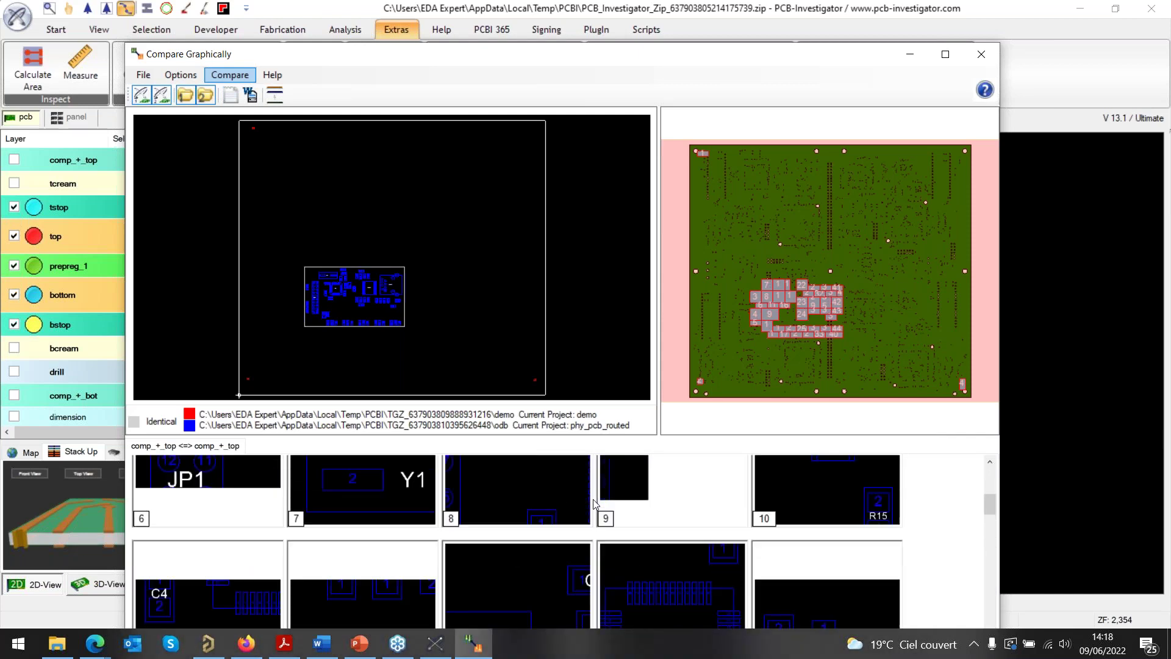
{"action": "scroll", "coordinate": [592, 498], "scroll_direction": "up", "scroll_amount": 3}
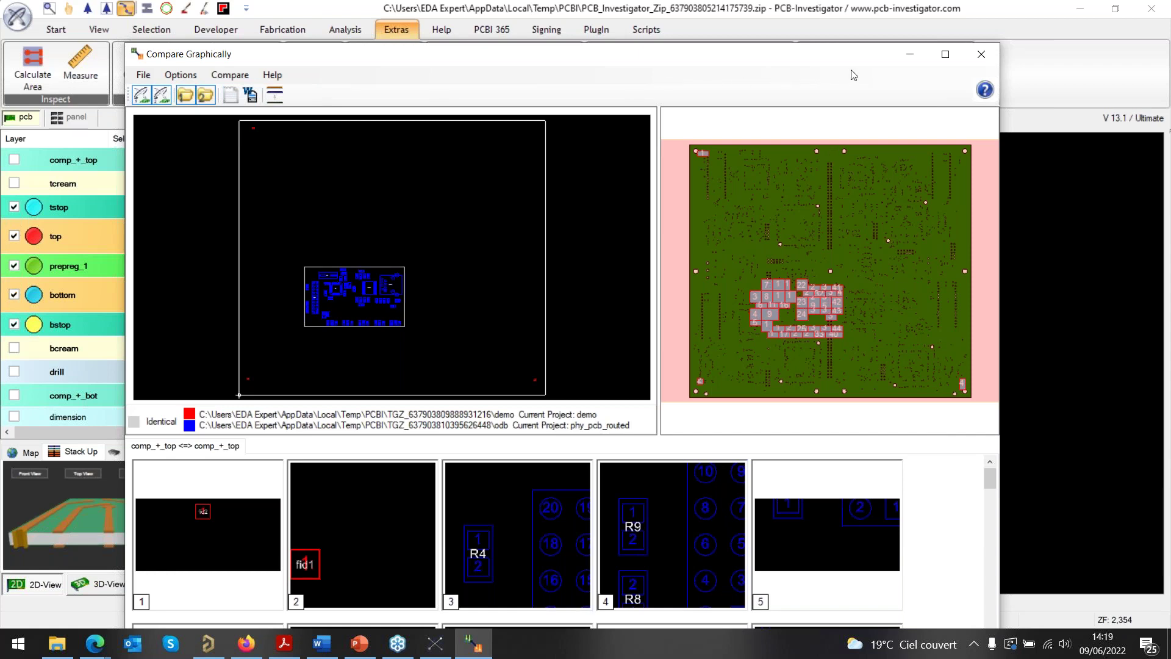
{"action": "left_click", "coordinate": [982, 55]}
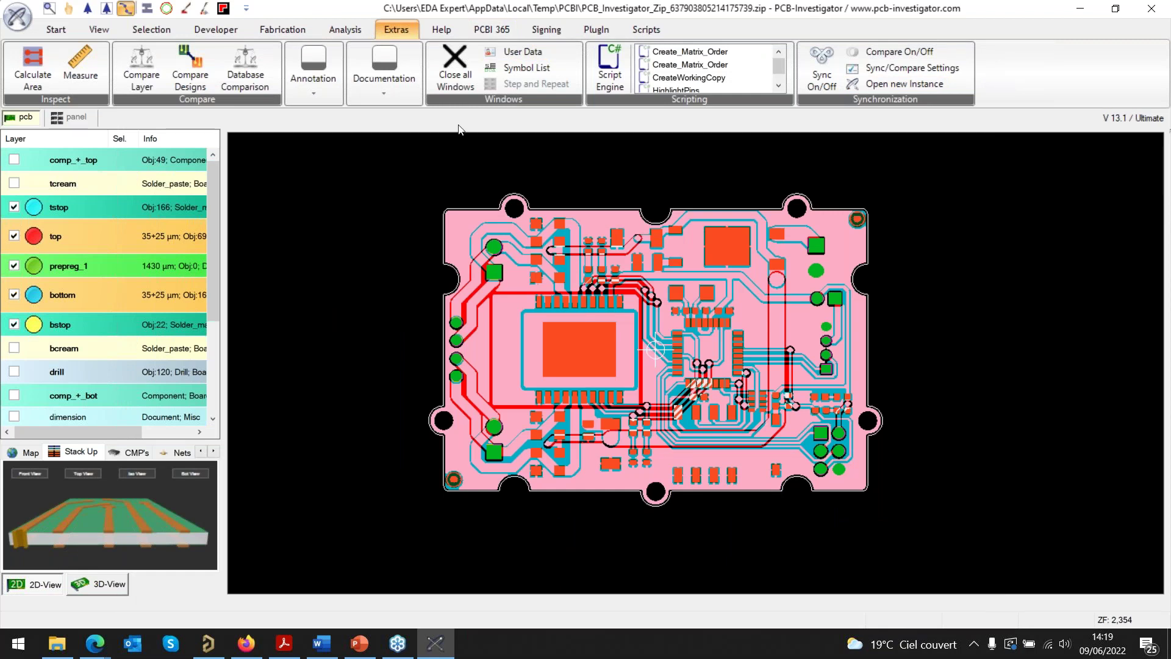
- View the board's layer definitions in the fabrication Matrix and close it
{"action": "left_click", "coordinate": [284, 31]}
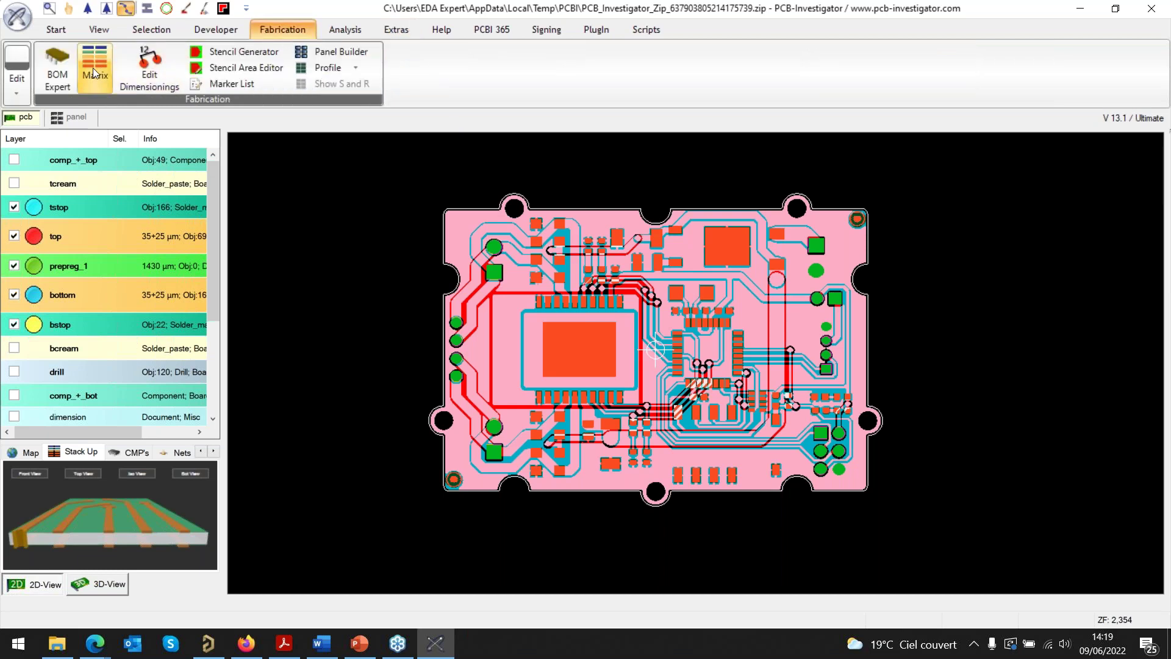
{"action": "left_click", "coordinate": [92, 68]}
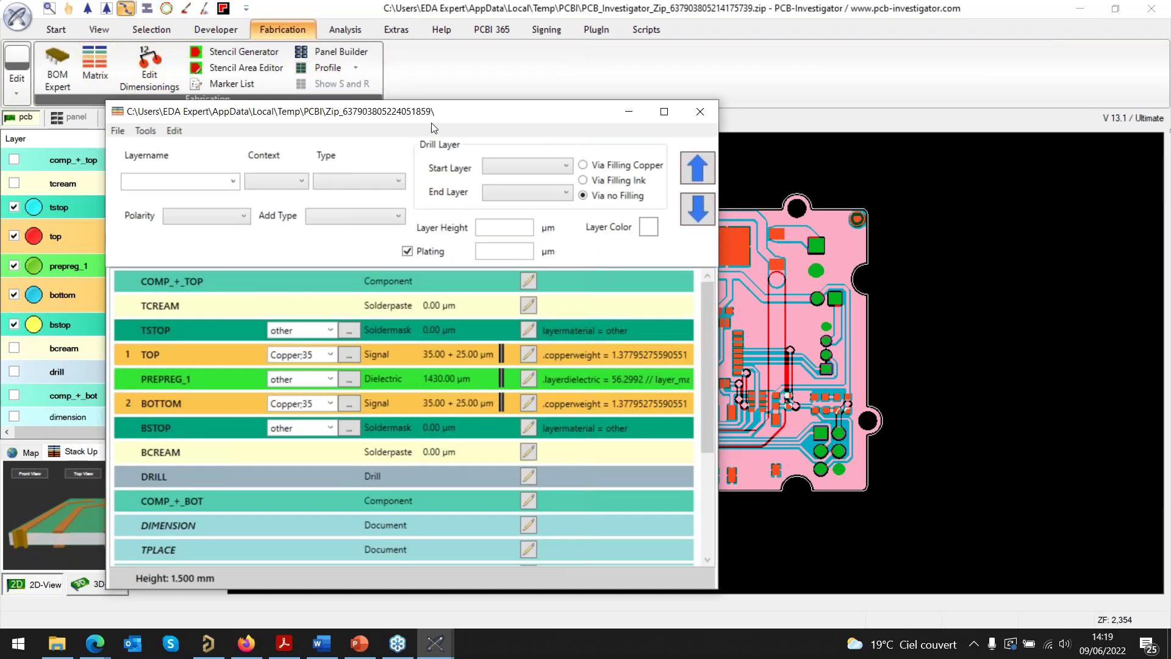
{"action": "left_click_drag", "start_coordinate": [477, 117], "coordinate": [526, 51]}
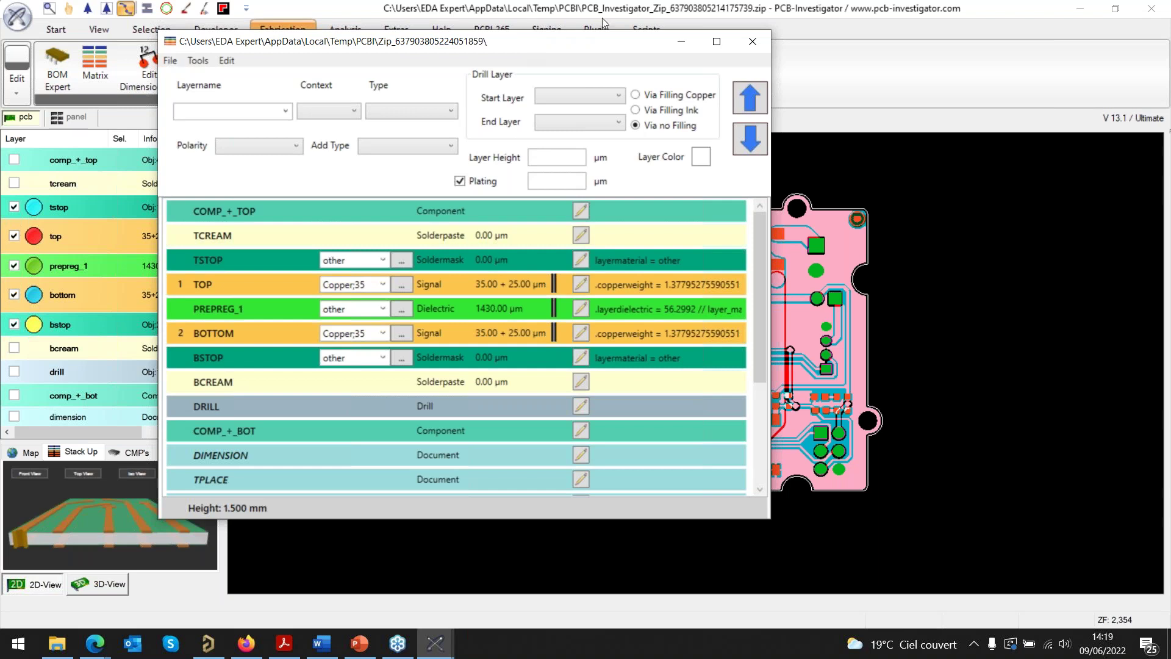
{"action": "left_click", "coordinate": [753, 42]}
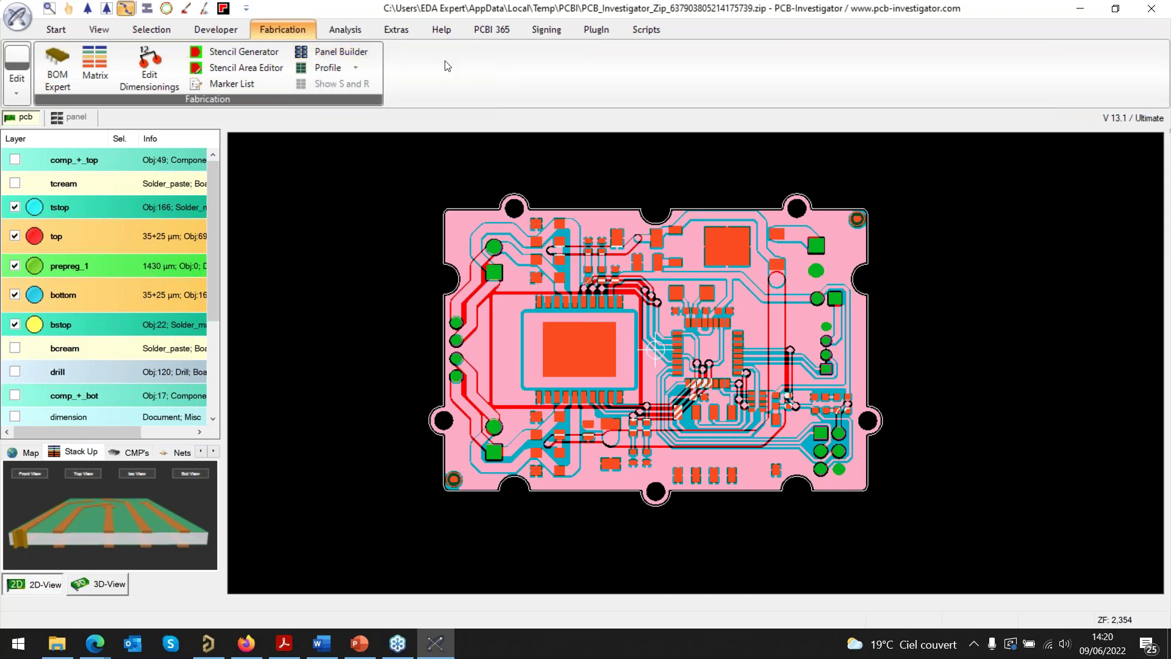
- Start the Panel Builder and add a new step named panel
{"action": "left_click", "coordinate": [345, 55]}
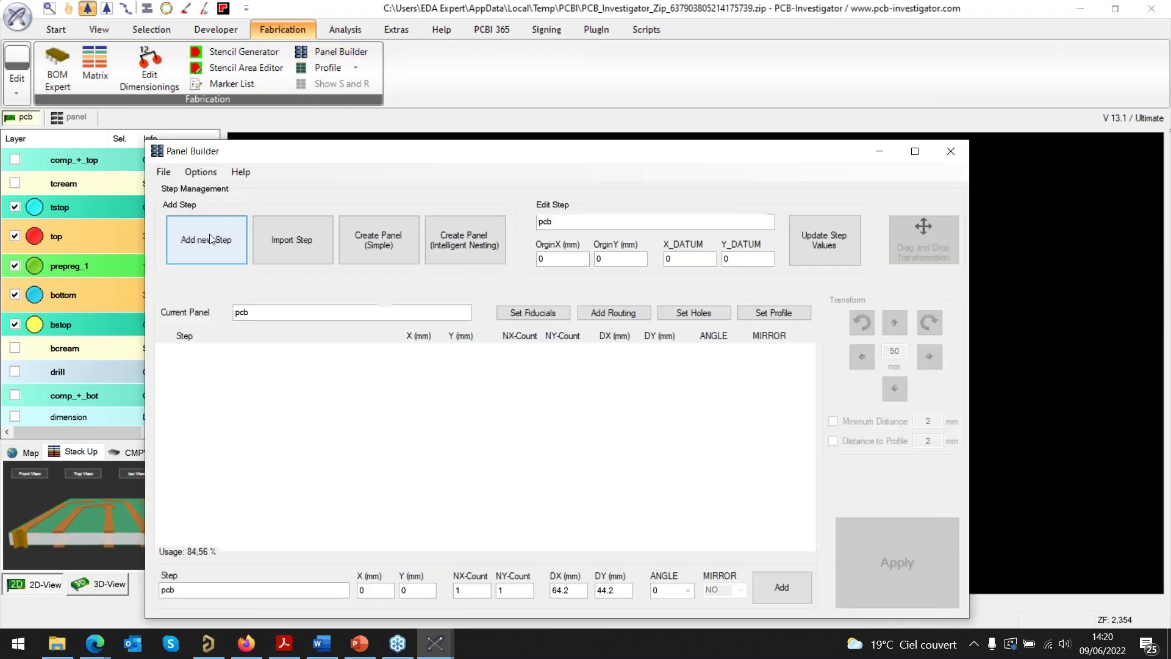
{"action": "left_click", "coordinate": [208, 235]}
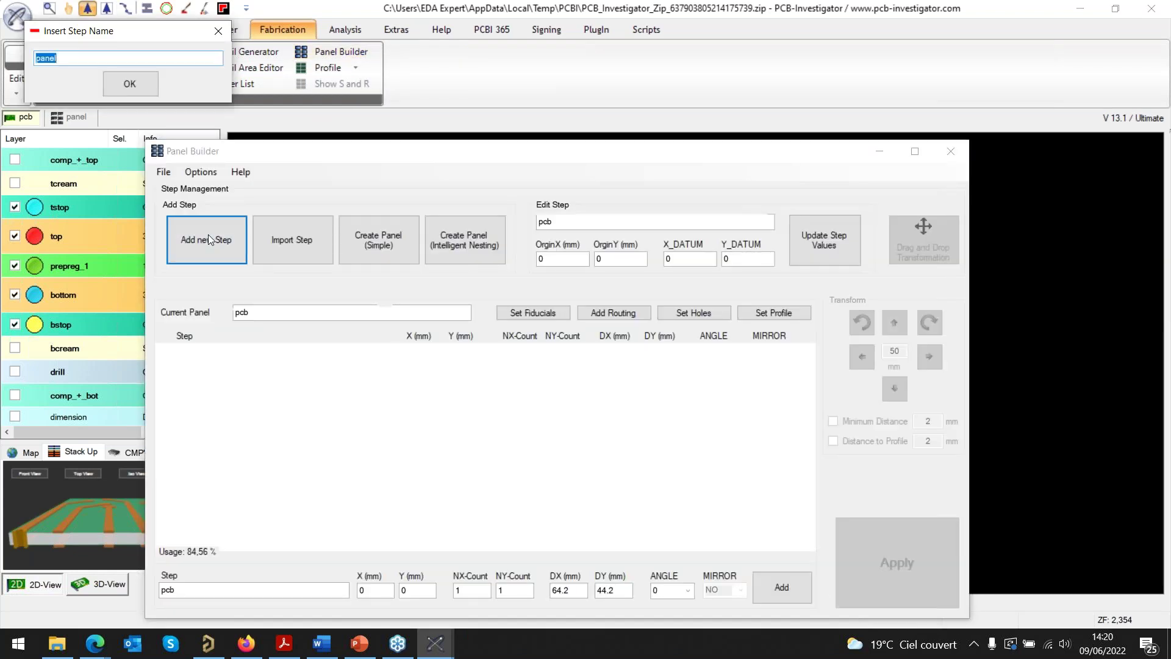
{"action": "left_click", "coordinate": [144, 86]}
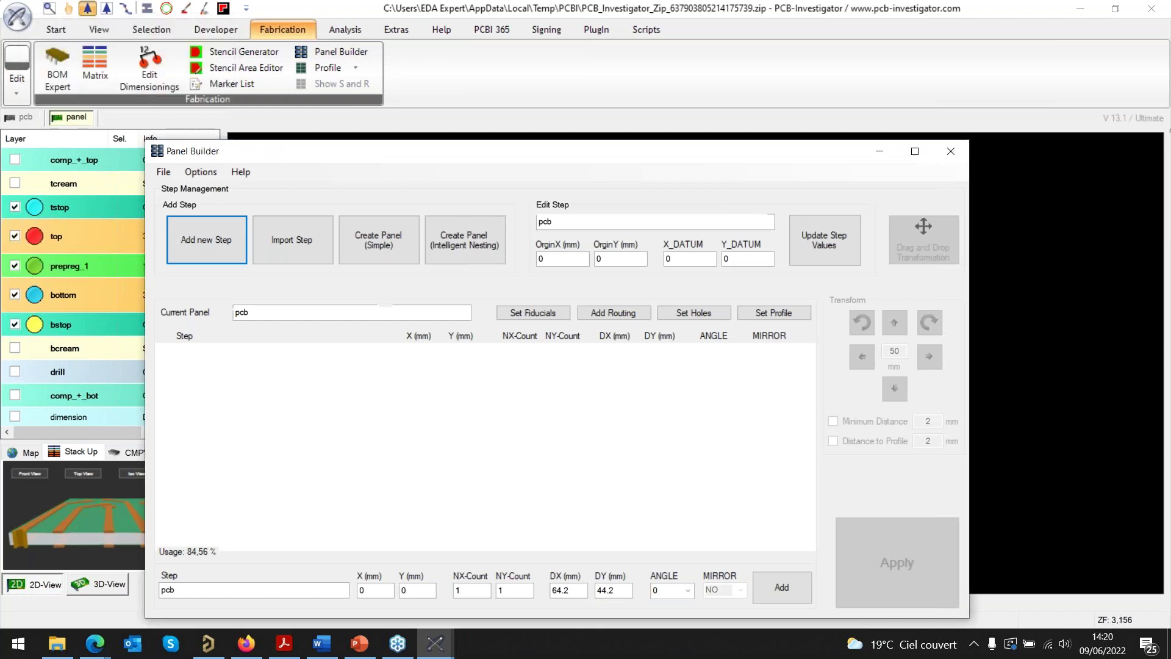
- Import the pcb step of the favorite Demo Design as pcb_1, adding a prefix to the new layer names
{"action": "left_click", "coordinate": [294, 242]}
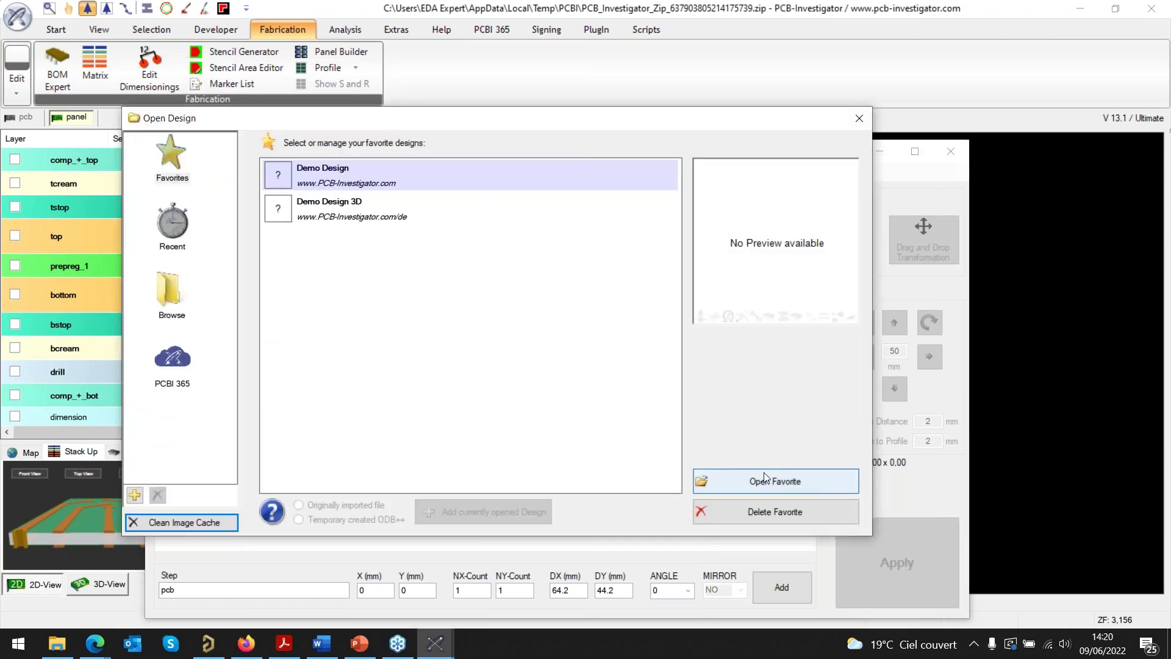
{"action": "double_click", "coordinate": [424, 188]}
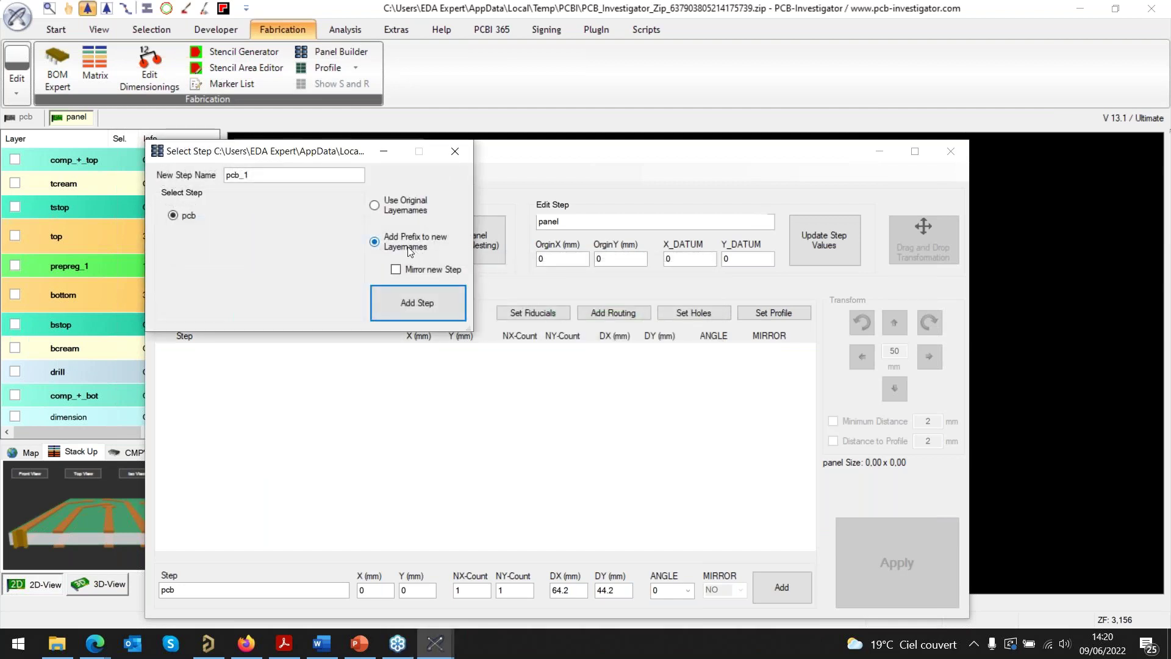
{"action": "left_click", "coordinate": [413, 304]}
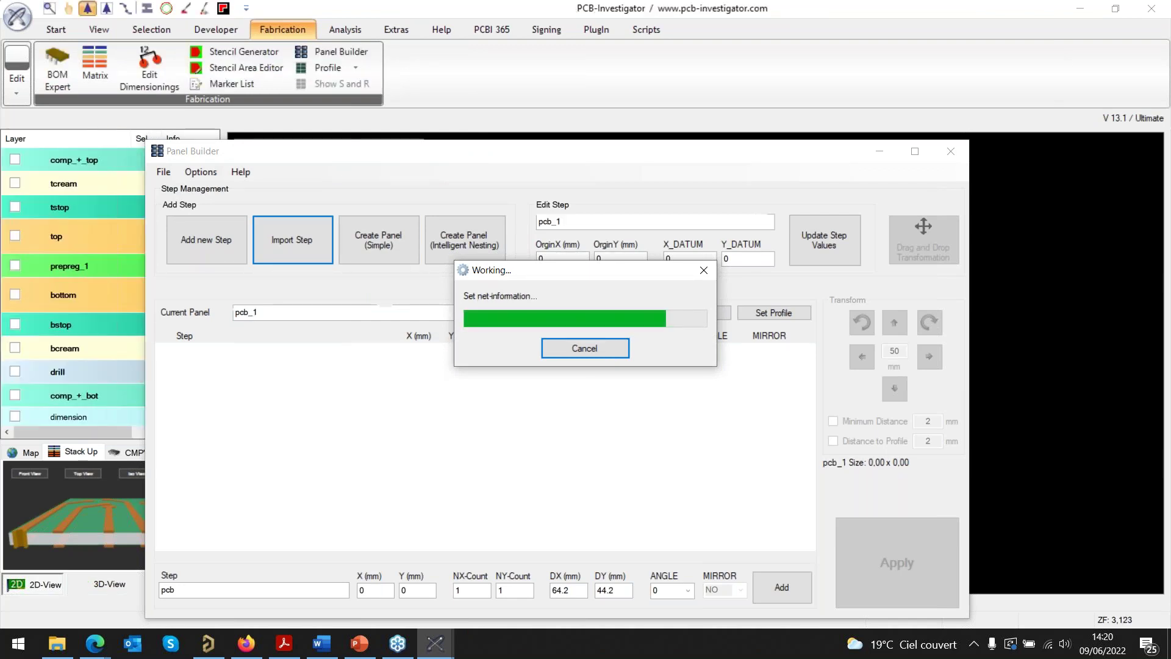
- Create the simple panel new_panel_1 from the pcb step, using the two-by-two layout with all four boards at 0 degrees
{"action": "left_click", "coordinate": [385, 246]}
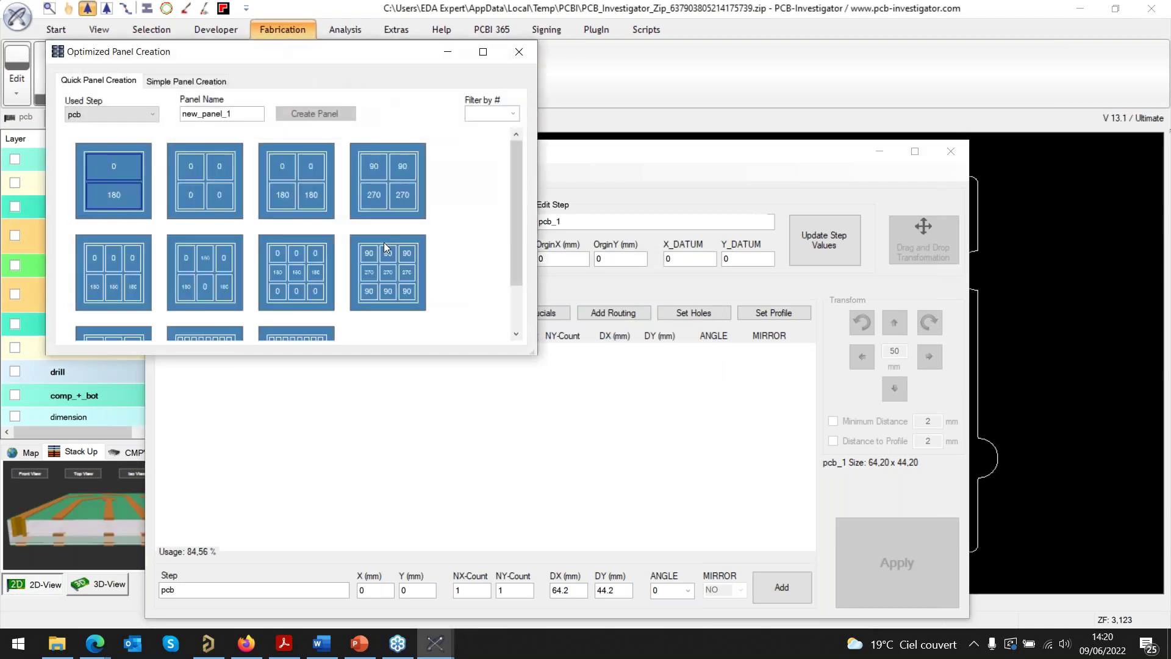
{"action": "mouse_move", "coordinate": [385, 247]}
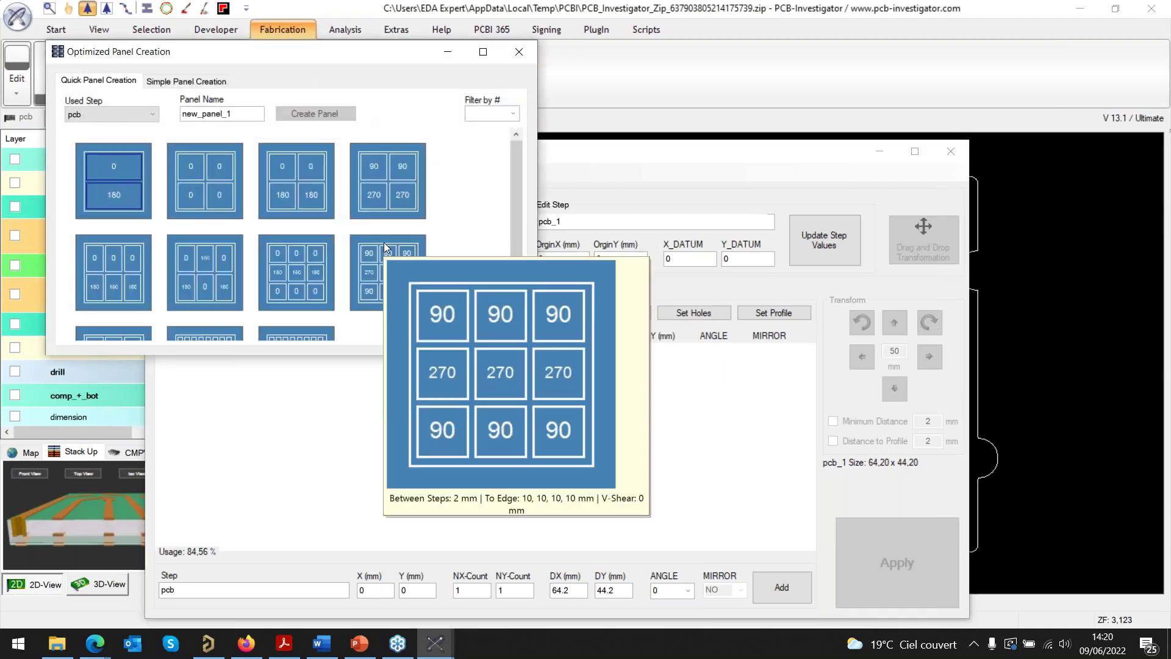
{"action": "left_click", "coordinate": [200, 170]}
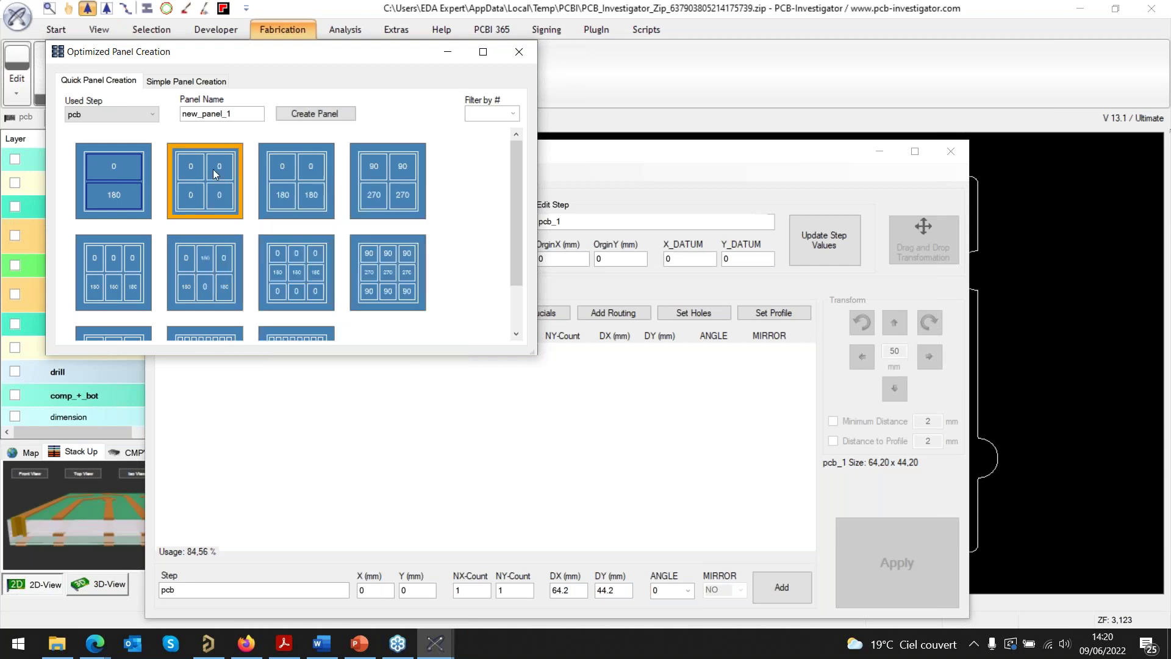
{"action": "left_click", "coordinate": [316, 117]}
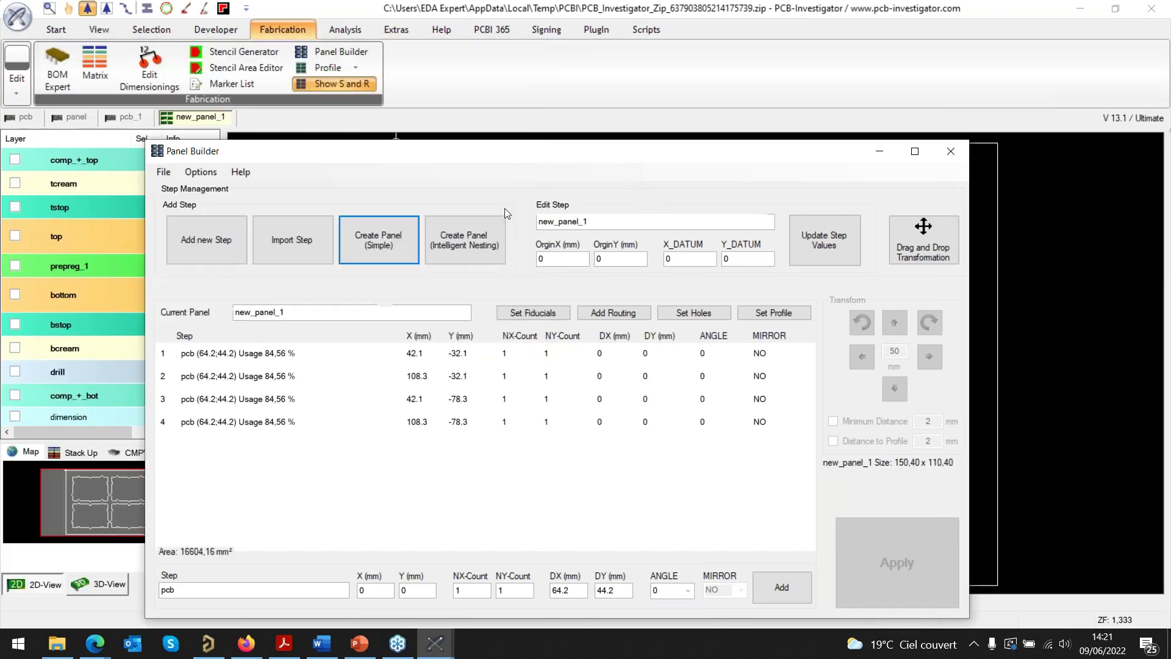
- Try to start intelligent nesting in the Nesting Panel Optimizer without adding sub-steps, and close the optimizer
{"action": "left_click", "coordinate": [468, 244]}
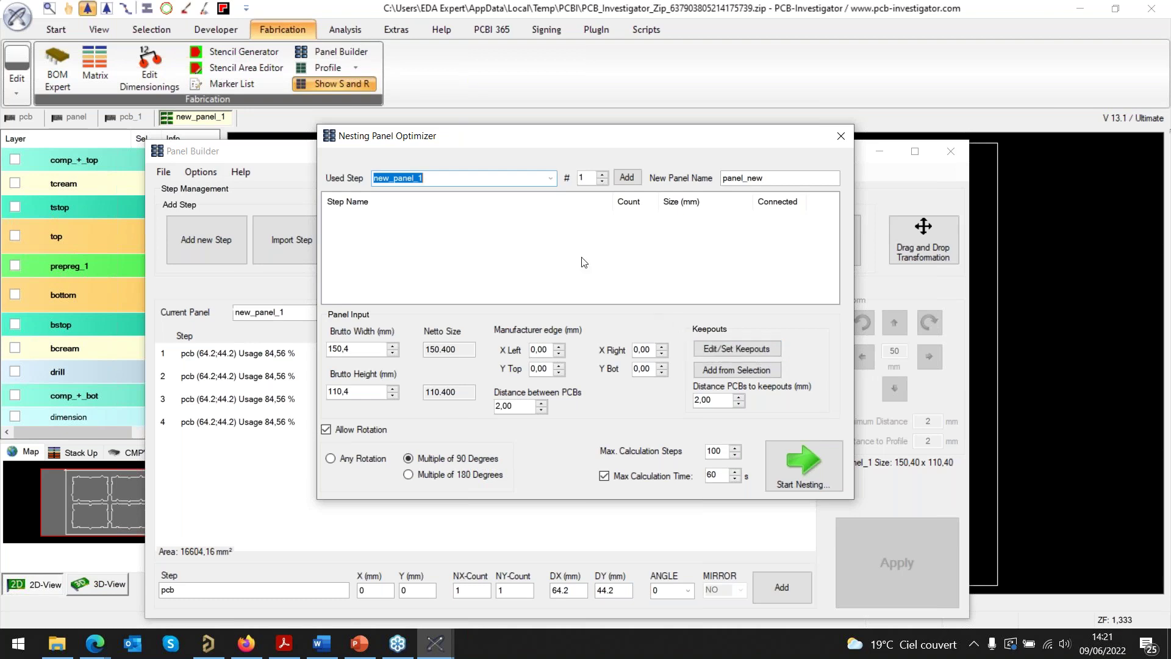
{"action": "left_click", "coordinate": [788, 452]}
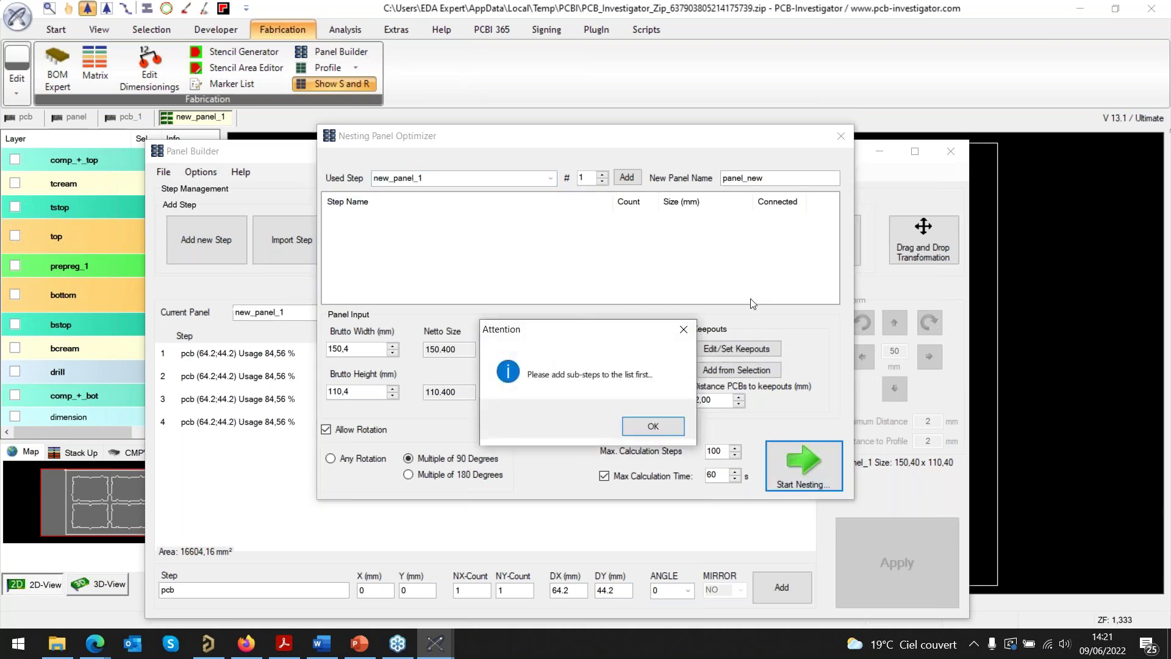
{"action": "left_click", "coordinate": [670, 422]}
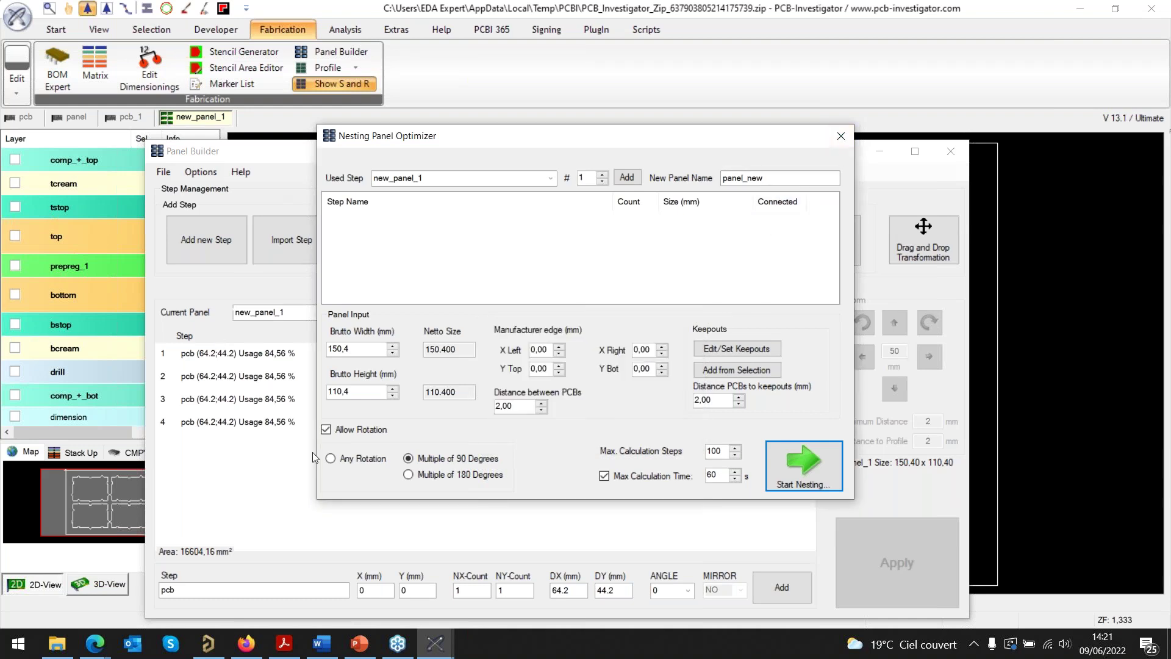
{"action": "left_click", "coordinate": [842, 140]}
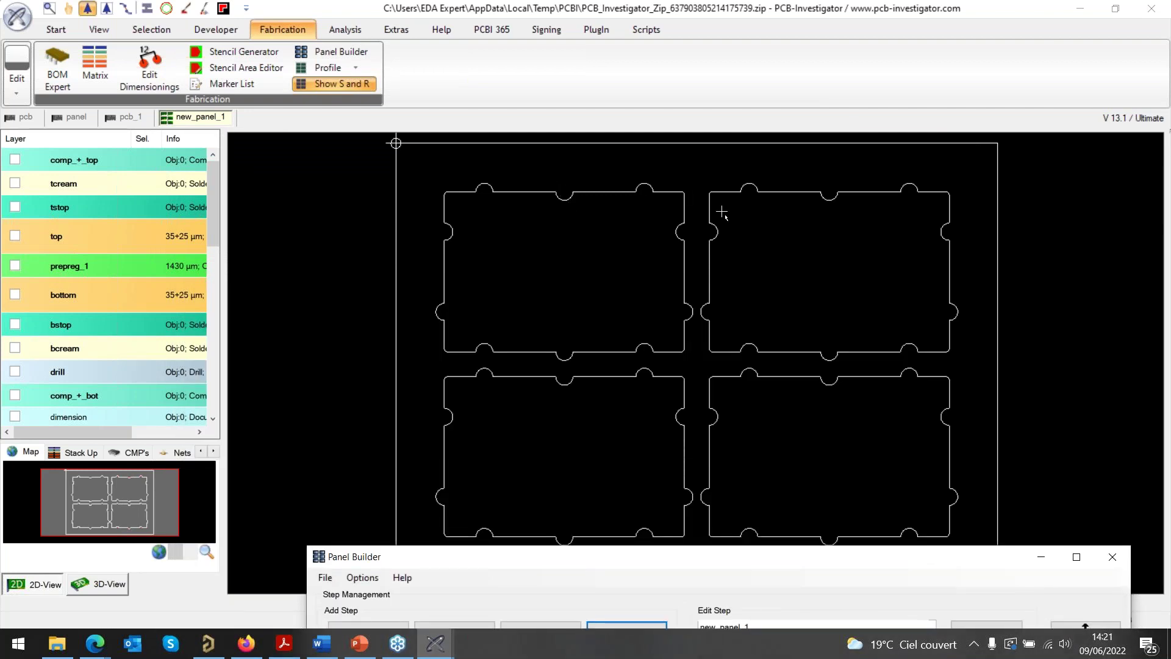
- Display the top, prepreg_1, bottom and bstop layers to inspect the boards on new_panel_1, and return to the Panel Builder
{"action": "left_click", "coordinate": [15, 235]}
{"action": "left_click", "coordinate": [15, 265]}
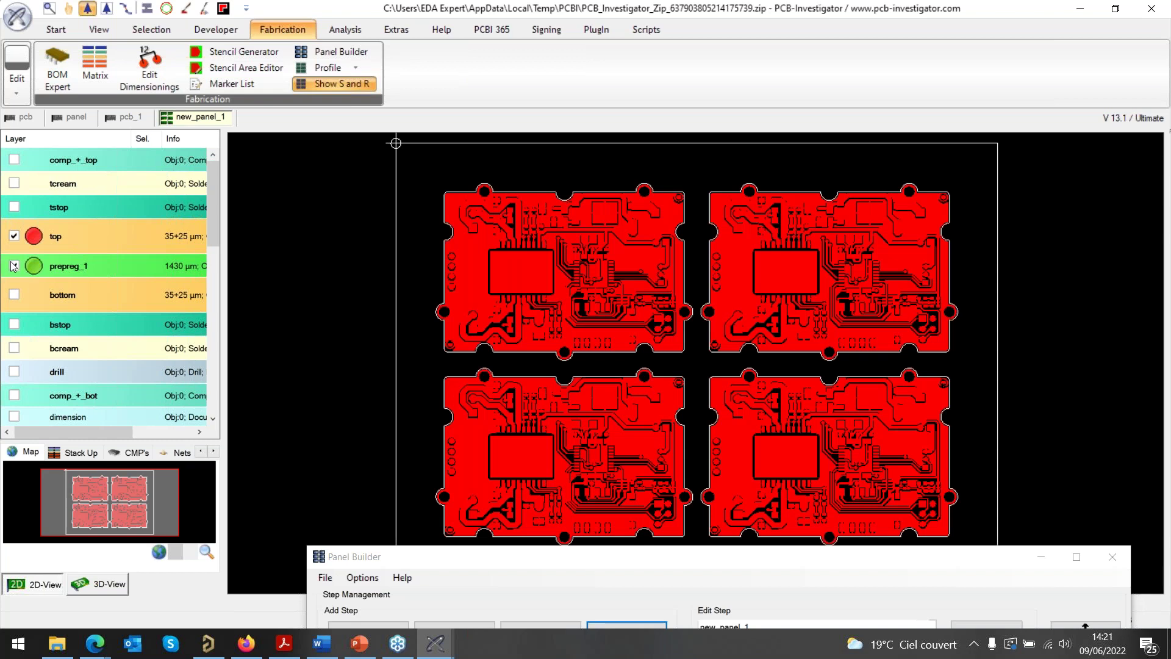
{"action": "left_click", "coordinate": [14, 294]}
{"action": "left_click", "coordinate": [15, 324]}
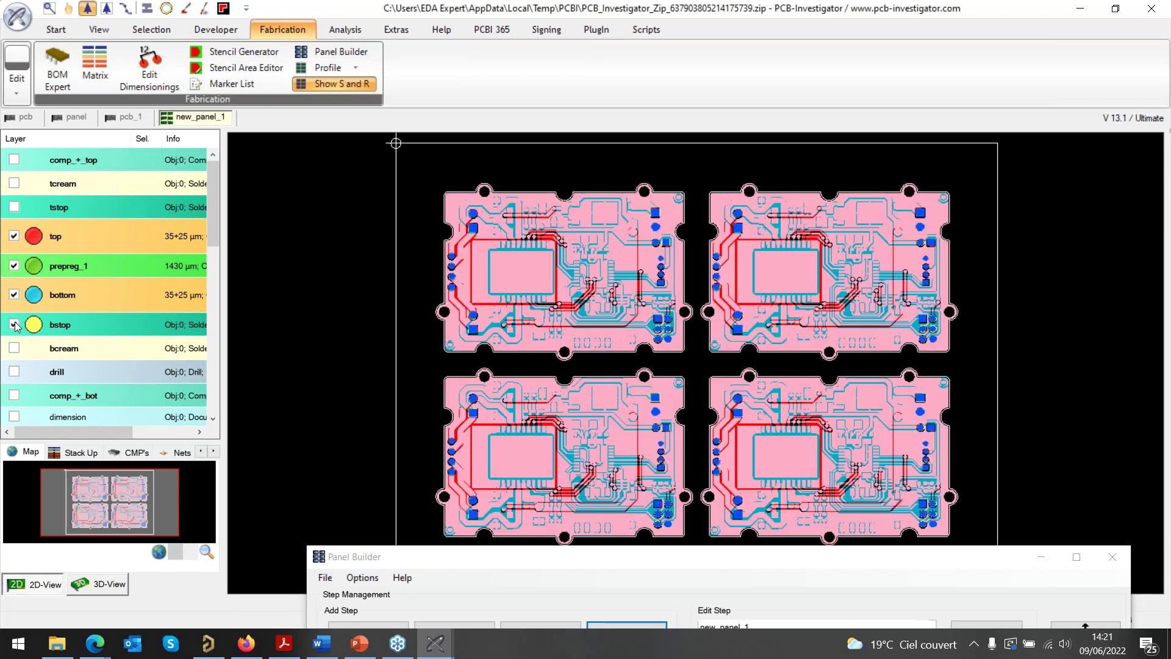
{"action": "mouse_move", "coordinate": [563, 229]}
{"action": "left_click_drag", "start_coordinate": [696, 560], "coordinate": [557, 105]}
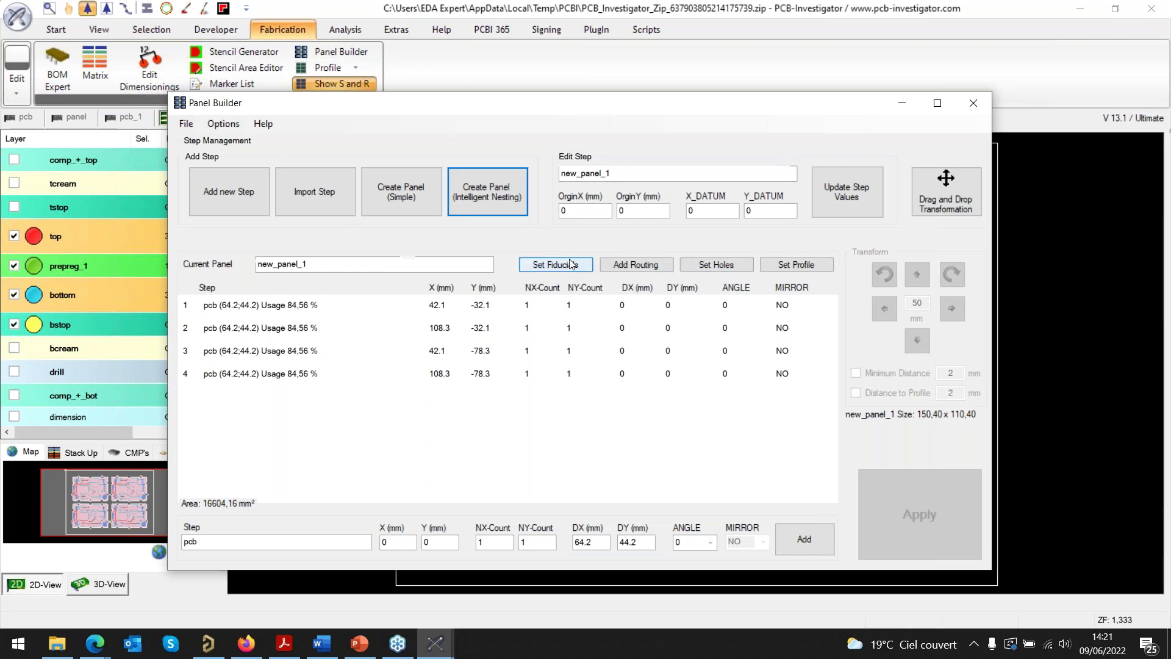
- View the panel's routing settings for the ROUT_CUTOUT layer and close them without creating a routing layer
{"action": "left_click", "coordinate": [634, 264]}
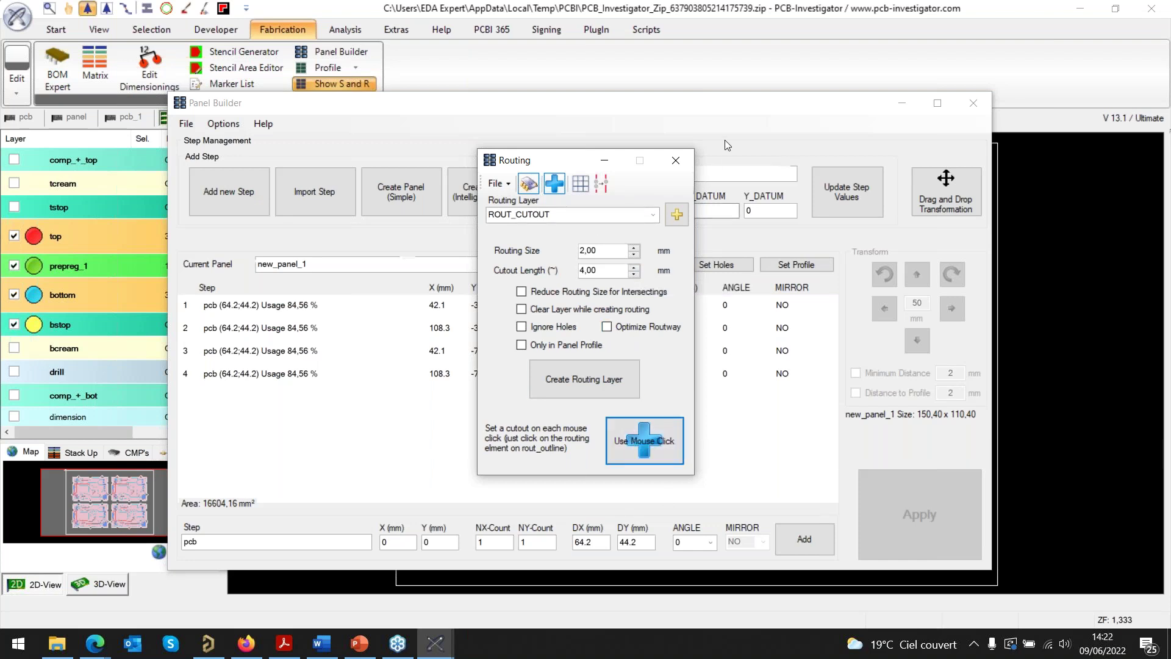
{"action": "left_click", "coordinate": [675, 160]}
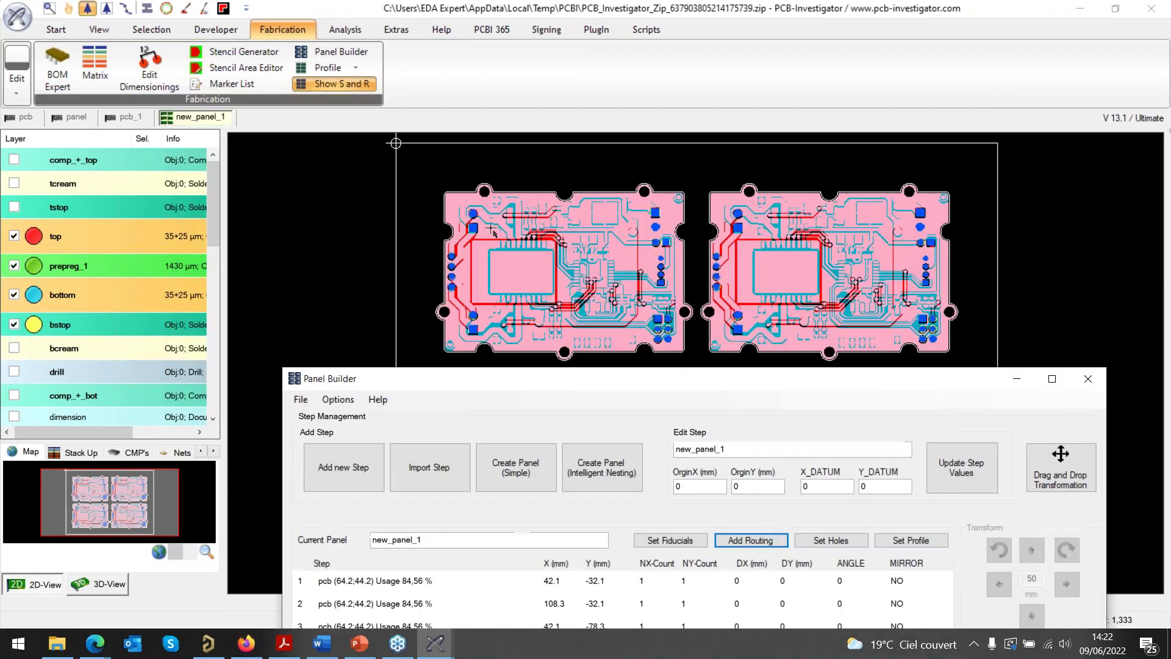
{"action": "mouse_move", "coordinate": [493, 231]}
- Close the Panel Builder without saving the changes to the data
{"action": "left_click_drag", "start_coordinate": [753, 383], "coordinate": [651, 100]}
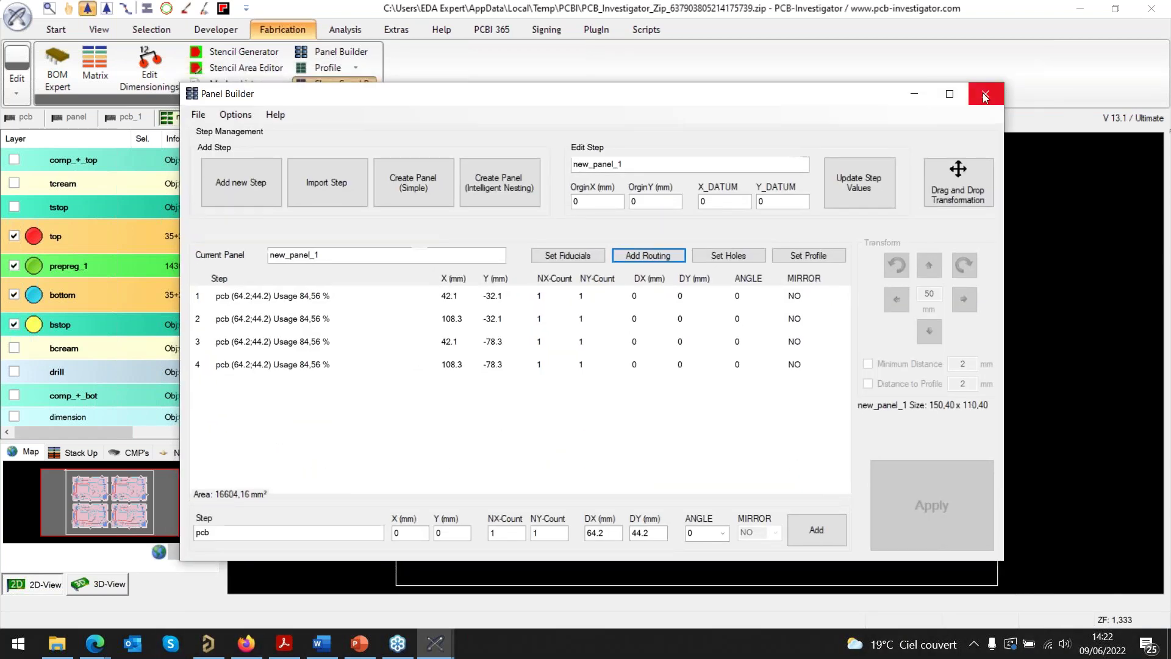
{"action": "left_click", "coordinate": [983, 93]}
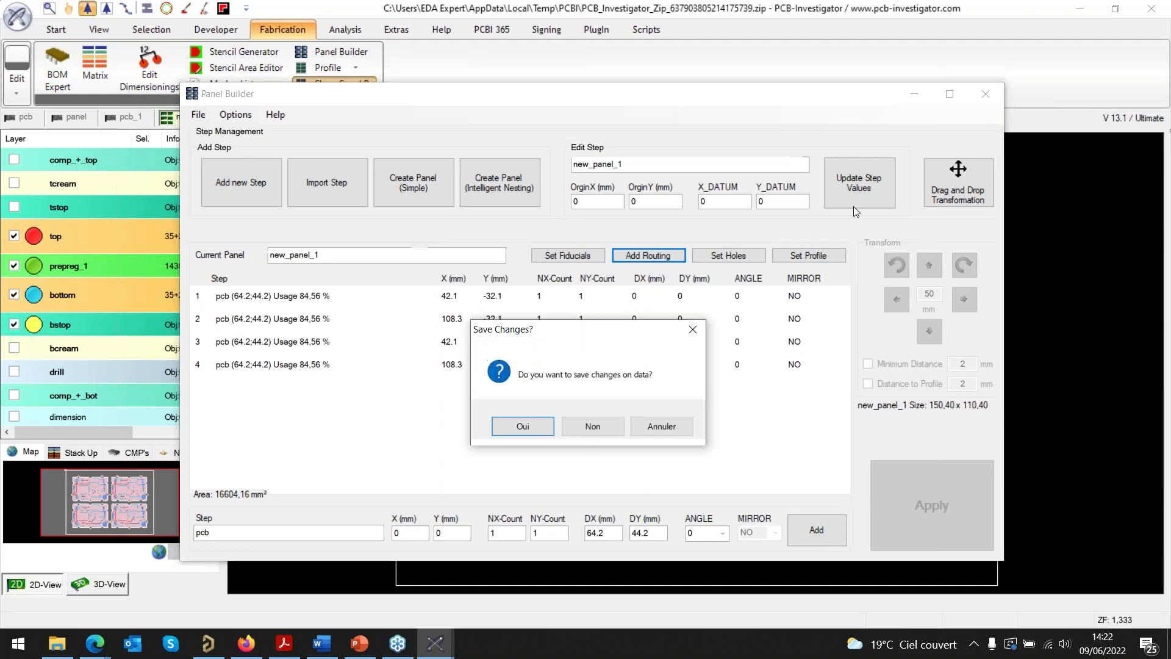
{"action": "left_click", "coordinate": [601, 428]}
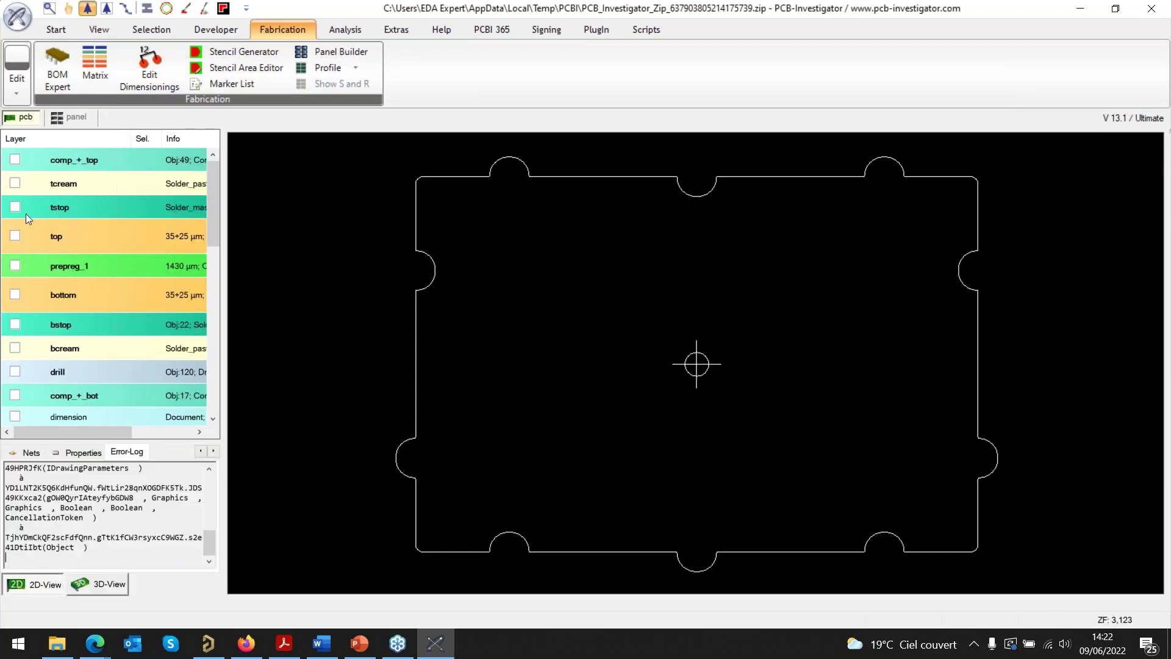
- Display the top, prepreg_1, bottom and bstop layers of the pcb step
{"action": "left_click", "coordinate": [14, 237]}
{"action": "left_click", "coordinate": [15, 265]}
{"action": "left_click", "coordinate": [14, 294]}
{"action": "left_click", "coordinate": [14, 325]}
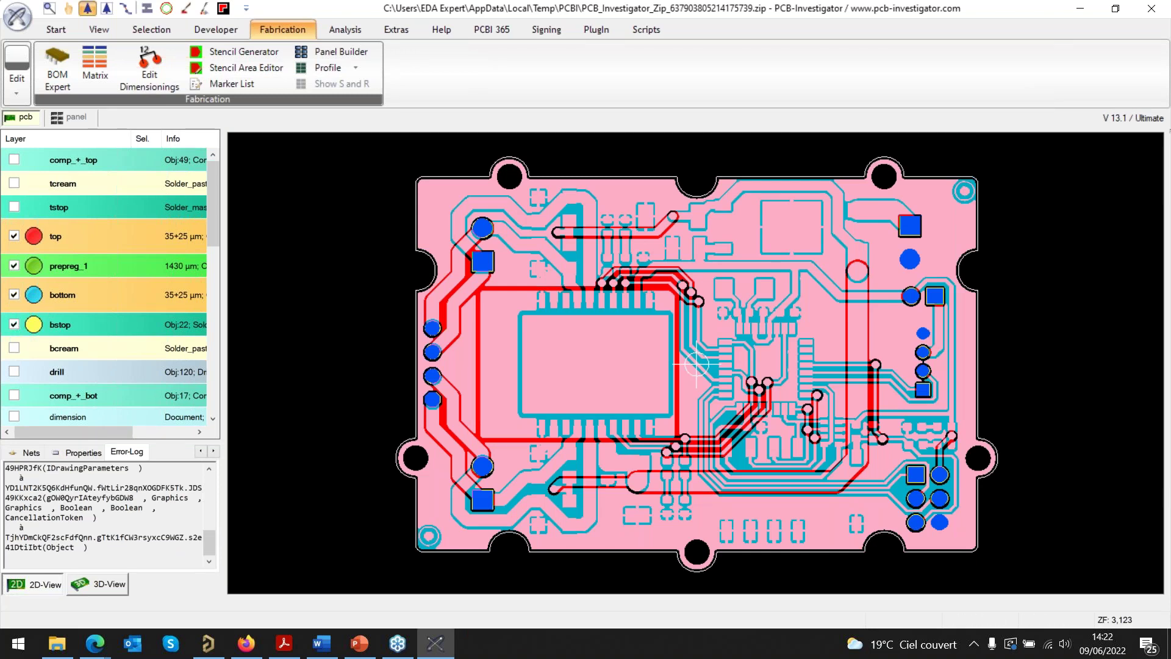
- Start the design rule check for the pcb step and open the Multilayer-Standard rule file in the Rule File Manager
{"action": "left_click", "coordinate": [357, 30]}
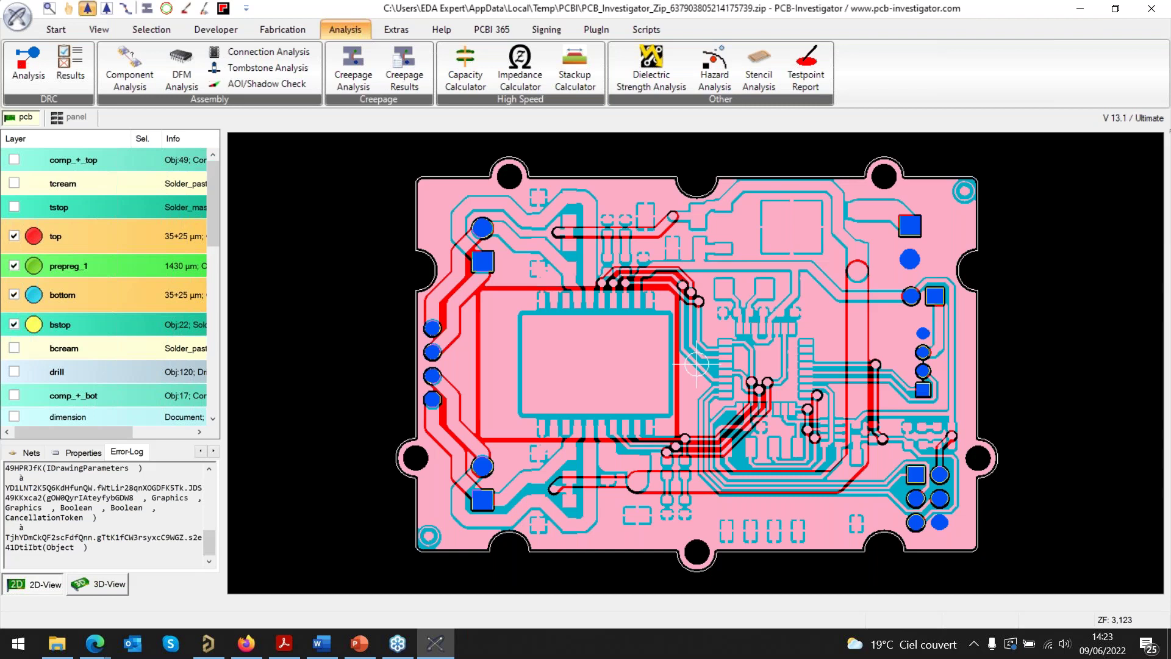
{"action": "left_click", "coordinate": [31, 68]}
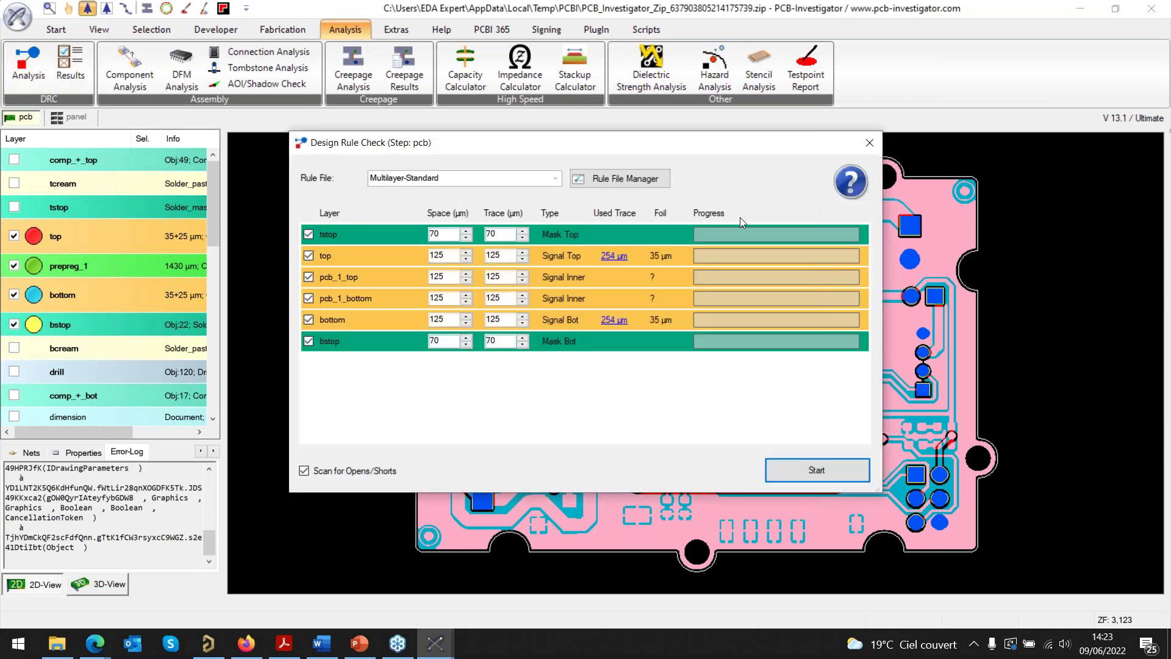
{"action": "left_click", "coordinate": [613, 177]}
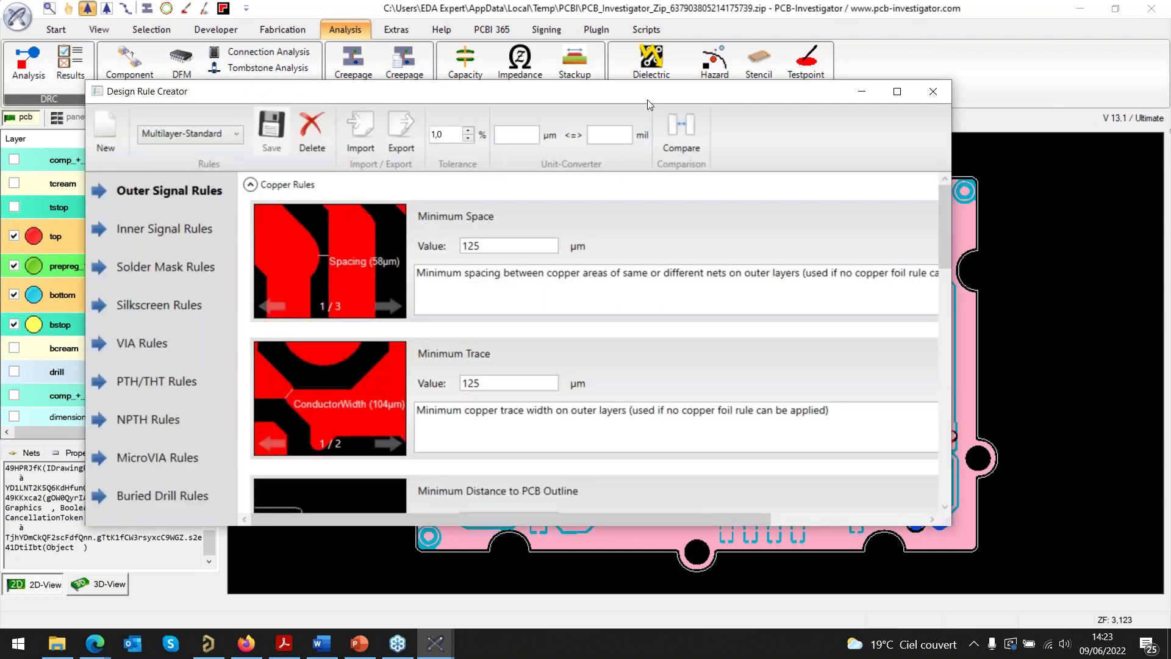
{"action": "left_click_drag", "start_coordinate": [652, 81], "coordinate": [652, 37]}
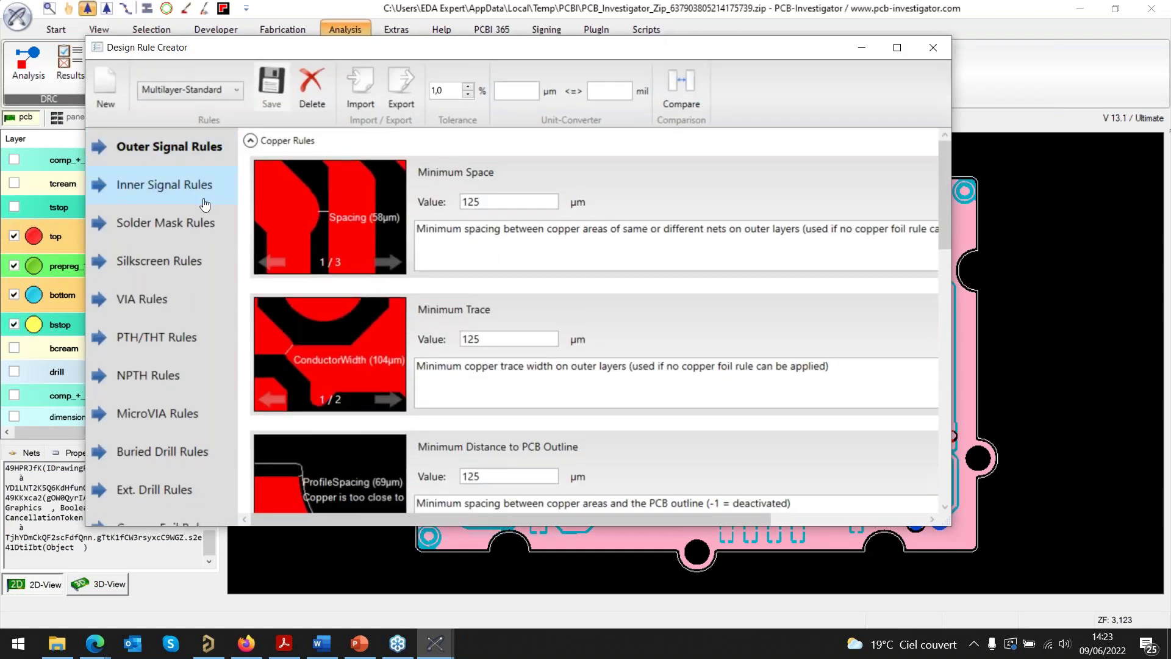
- View the inner signal, solder mask and silkscreen rules of the Multilayer-Standard rule file
{"action": "left_click", "coordinate": [188, 193]}
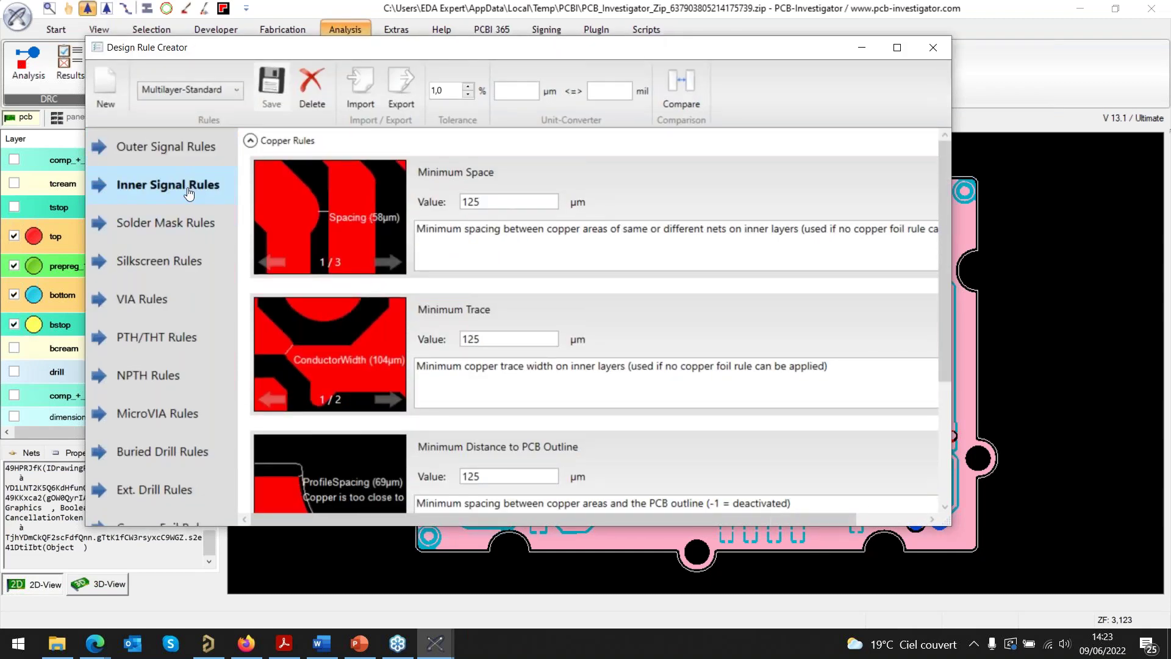
{"action": "left_click", "coordinate": [174, 234]}
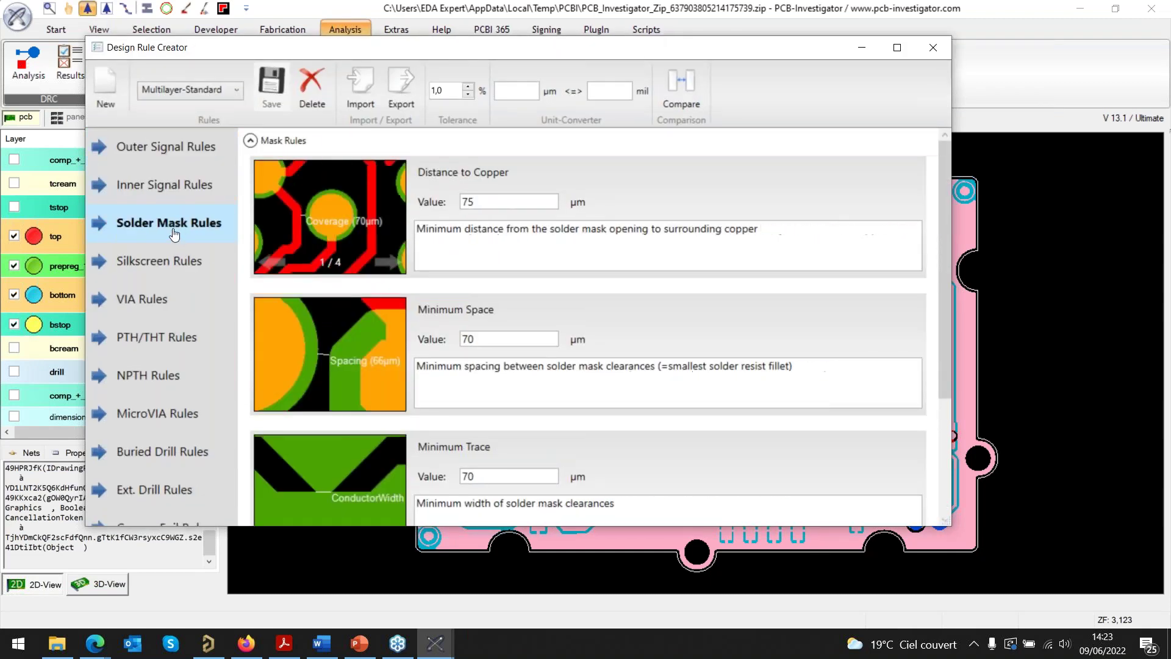
{"action": "left_click", "coordinate": [181, 268]}
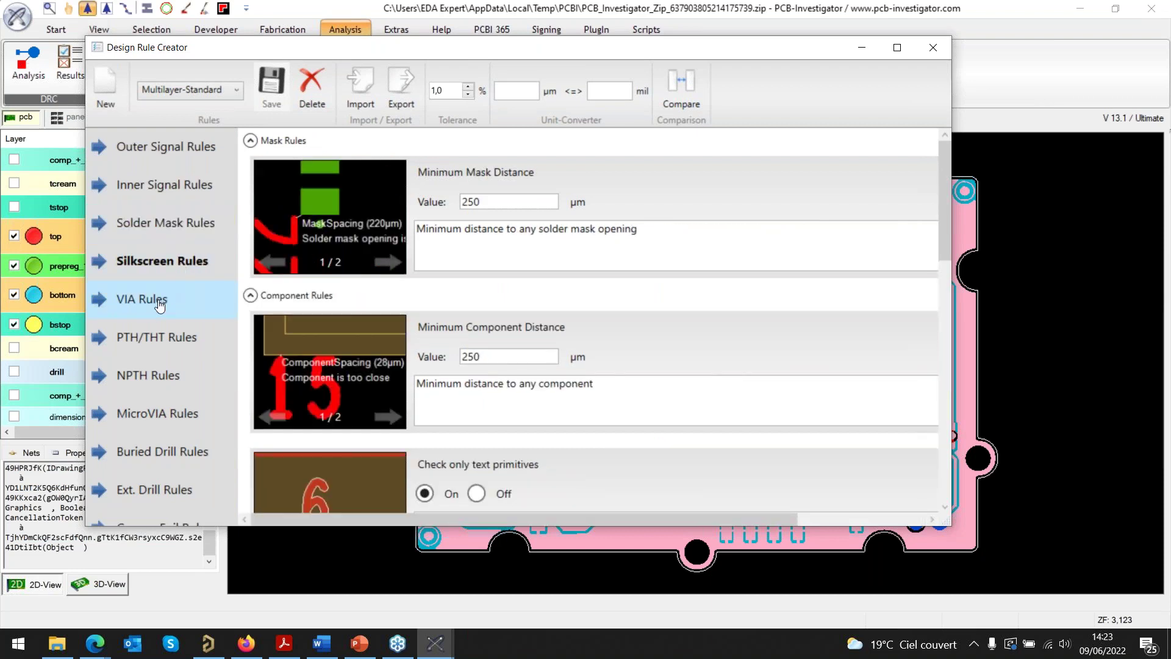
- Examine the VIA rules from mask clearance through annular rings to minimum drill diameter and drill distance
{"action": "left_click", "coordinate": [158, 305]}
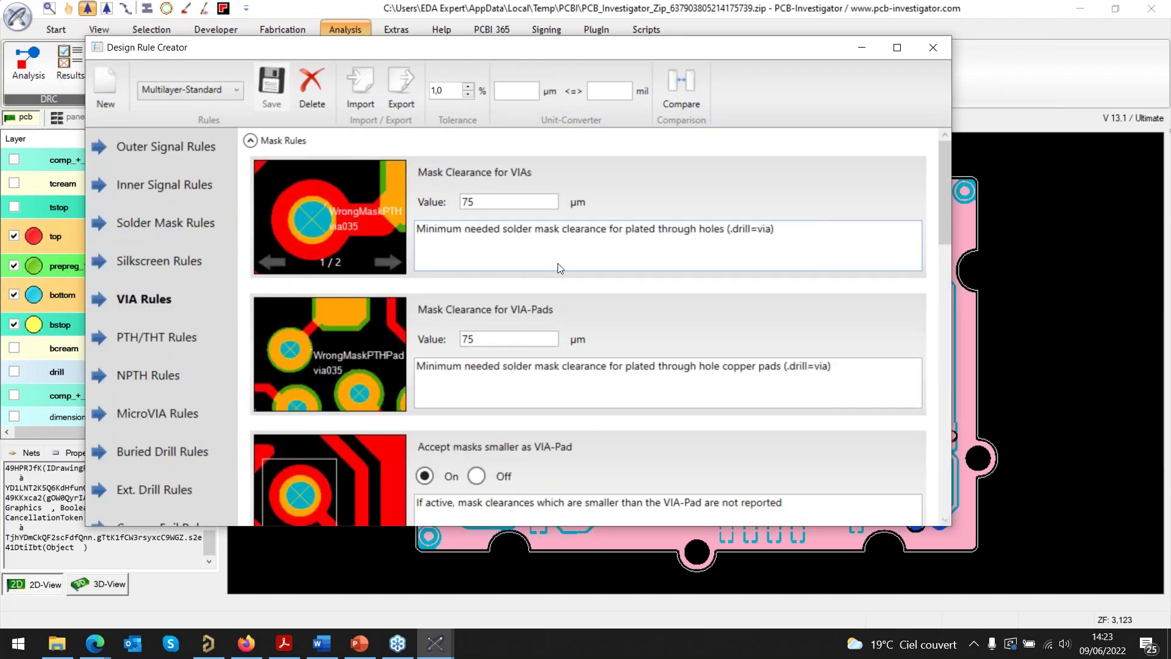
{"action": "scroll", "coordinate": [572, 267], "scroll_direction": "down", "scroll_amount": 3}
{"action": "scroll", "coordinate": [571, 262], "scroll_direction": "down", "scroll_amount": 1}
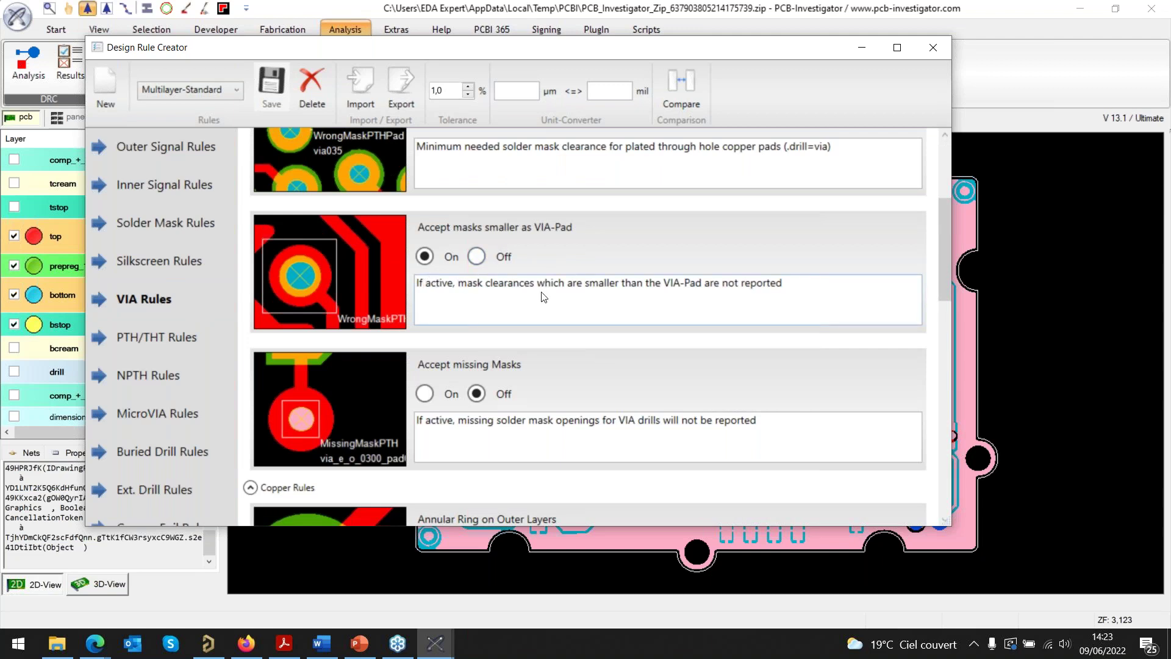
{"action": "scroll", "coordinate": [543, 297], "scroll_direction": "down", "scroll_amount": 12}
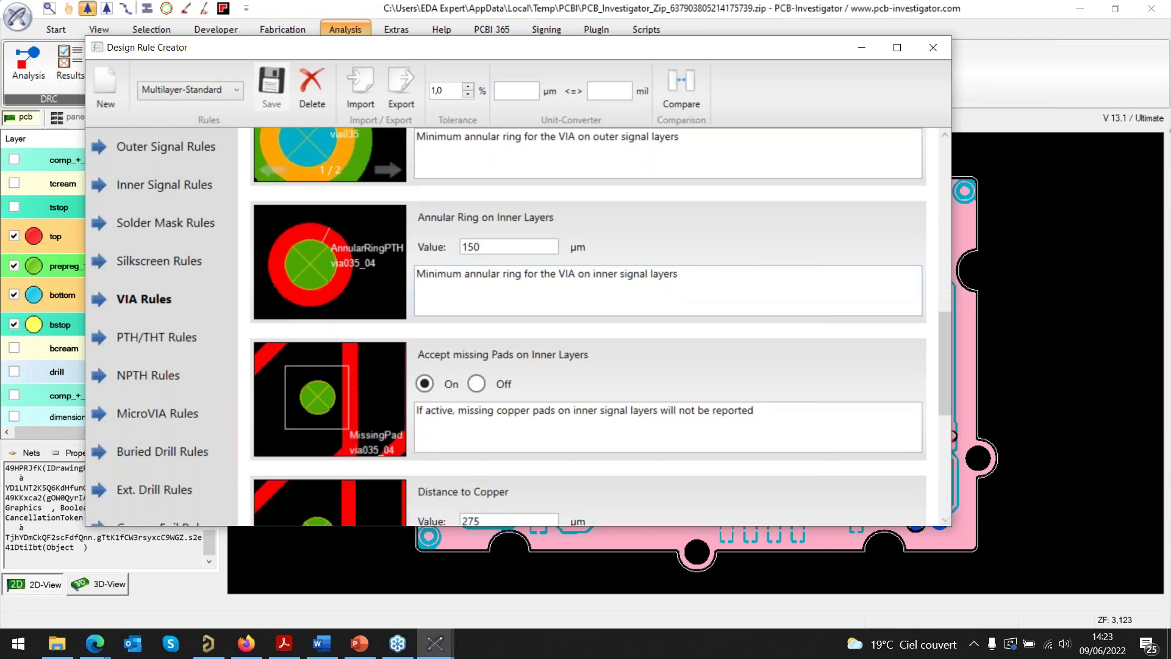
{"action": "scroll", "coordinate": [544, 297], "scroll_direction": "down", "scroll_amount": 9}
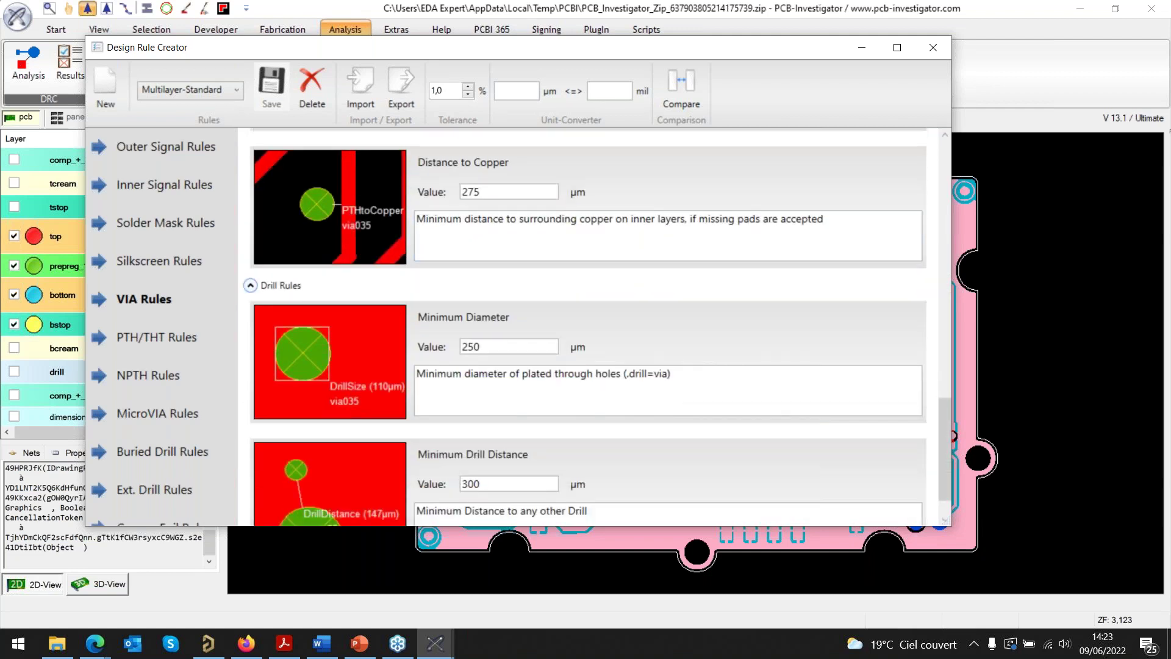
{"action": "scroll", "coordinate": [544, 297], "scroll_direction": "down", "scroll_amount": 1}
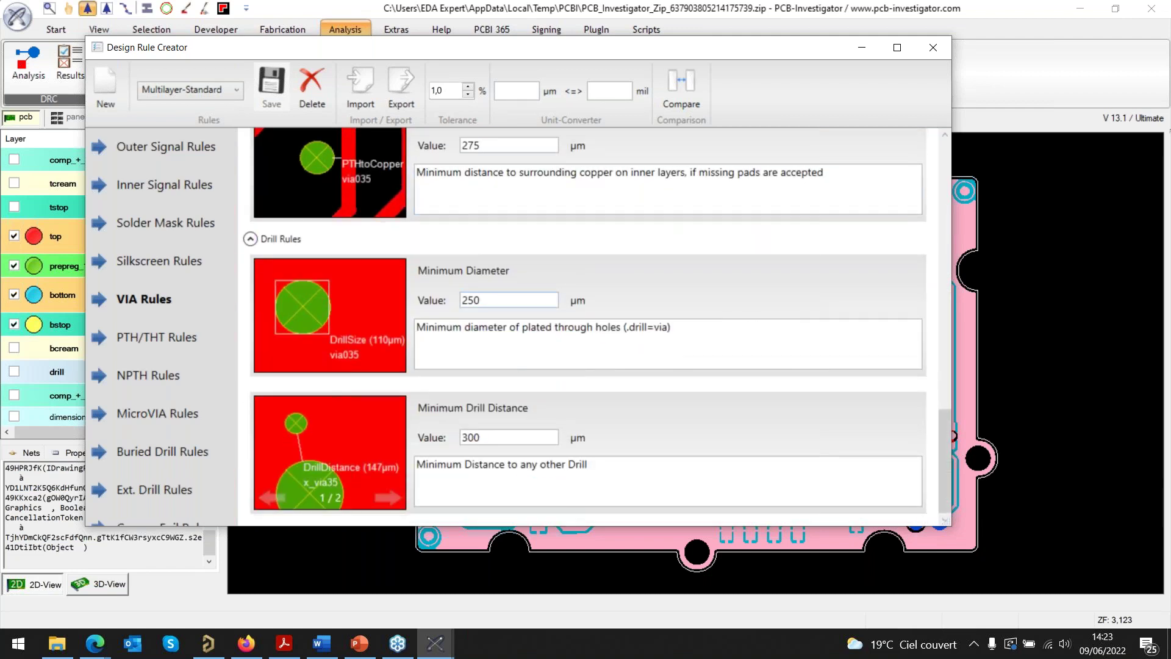
- Examine the outer signal rules, including outline distance, minimum angle, thermal pads, via-in-pad and mask clearances
{"action": "left_click", "coordinate": [157, 151]}
{"action": "scroll", "coordinate": [465, 254], "scroll_direction": "down", "scroll_amount": 5}
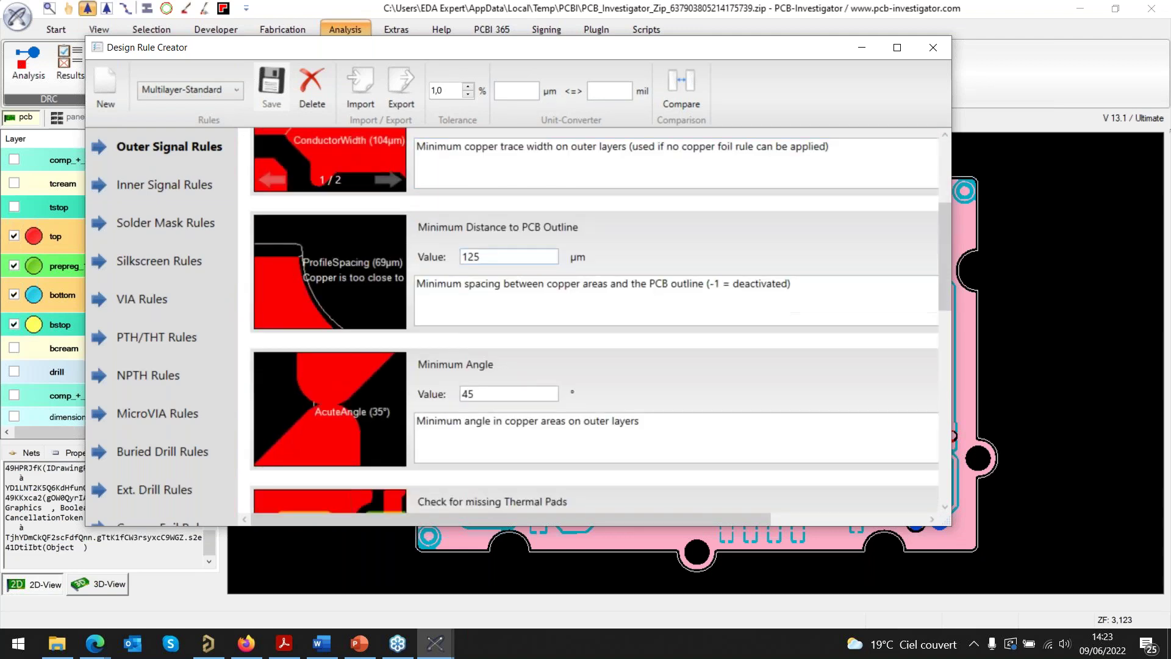
{"action": "scroll", "coordinate": [594, 320], "scroll_direction": "down", "scroll_amount": 2}
{"action": "scroll", "coordinate": [343, 266], "scroll_direction": "down", "scroll_amount": 2}
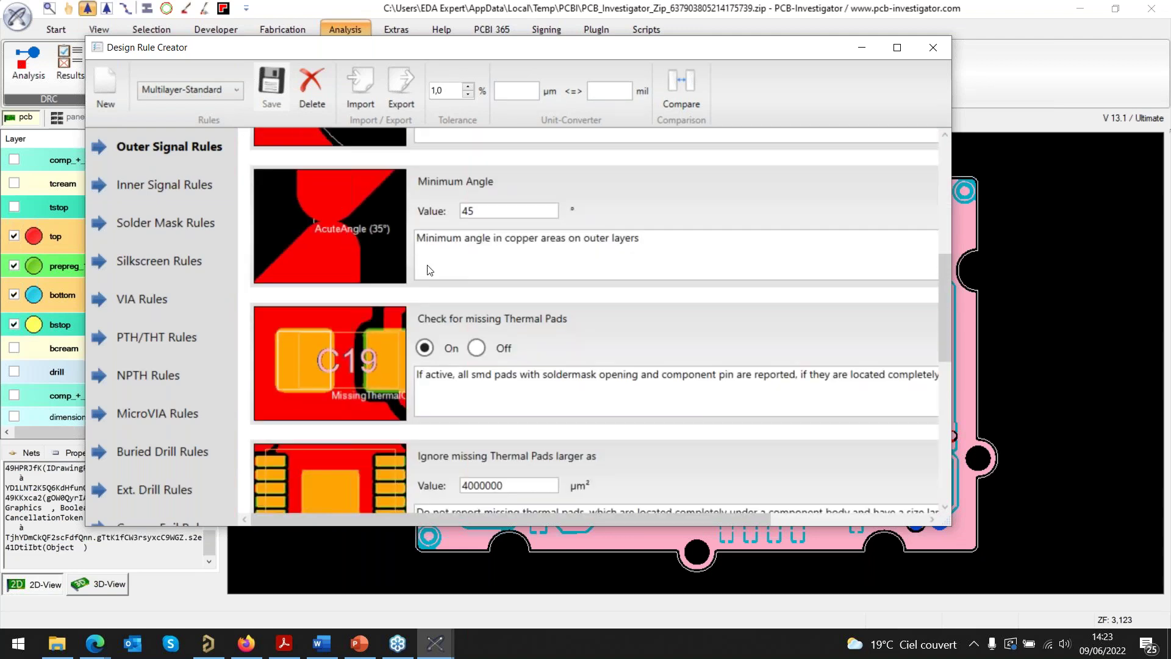
{"action": "scroll", "coordinate": [460, 265], "scroll_direction": "down", "scroll_amount": 1}
{"action": "scroll", "coordinate": [473, 269], "scroll_direction": "down", "scroll_amount": 5}
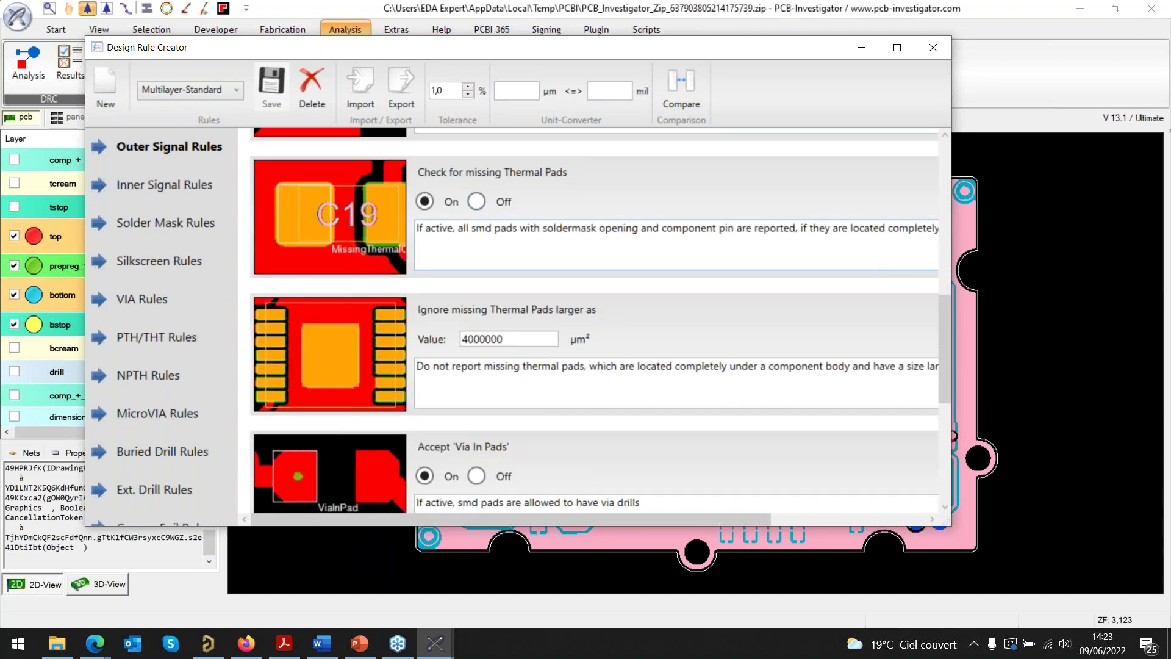
{"action": "scroll", "coordinate": [594, 320], "scroll_direction": "down", "scroll_amount": 2}
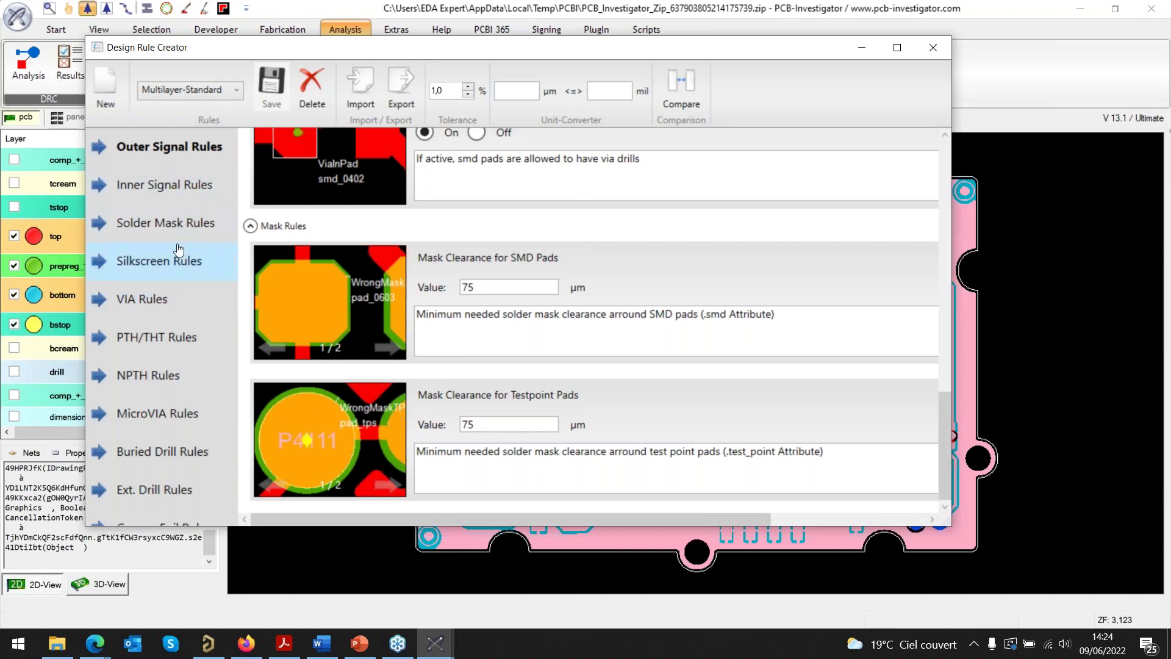
- Review the VIA rules for accepting smaller or missing masks, and open the PTH/THT rules
{"action": "left_click", "coordinate": [161, 299]}
{"action": "scroll", "coordinate": [468, 354], "scroll_direction": "down", "scroll_amount": 5}
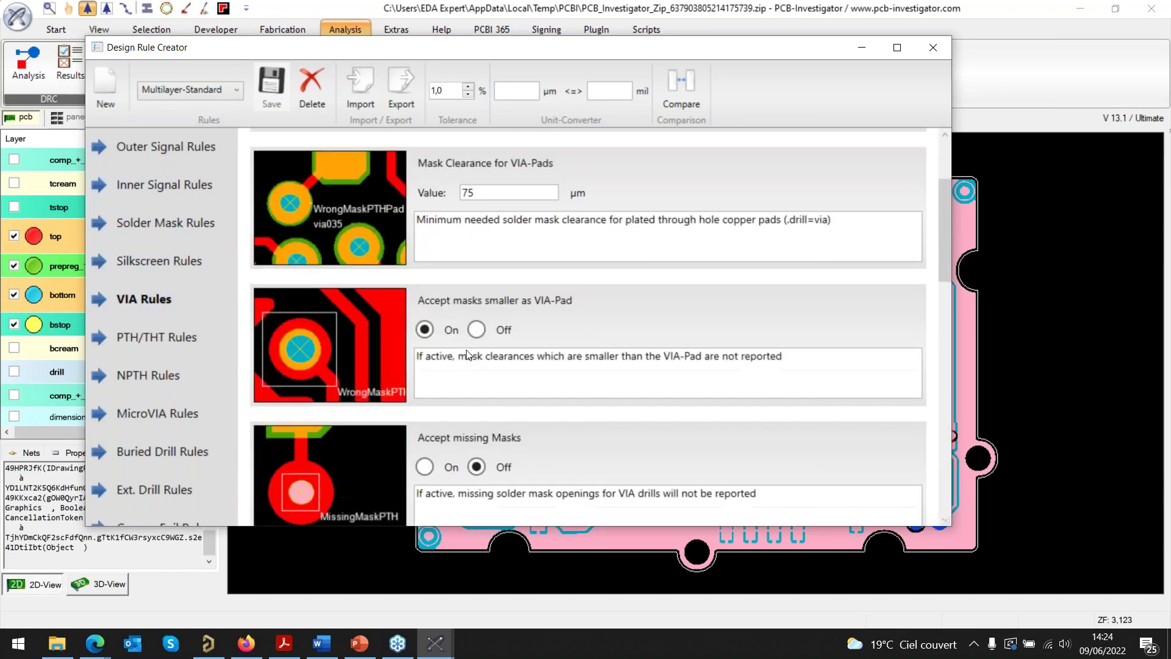
{"action": "left_click", "coordinate": [160, 337]}
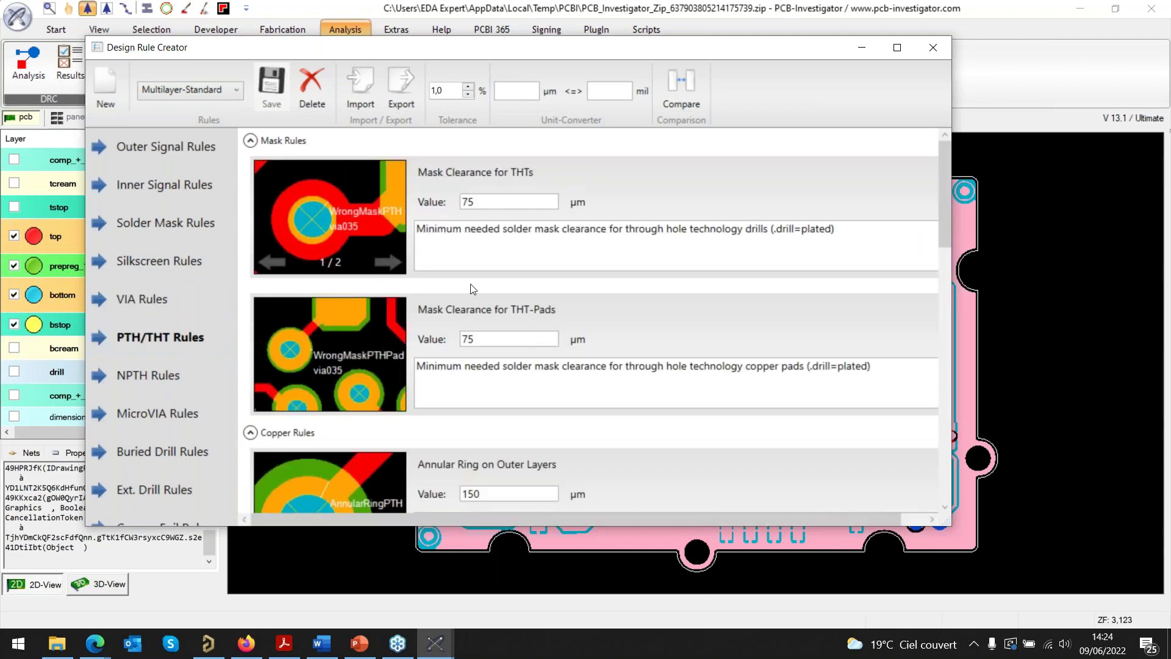
- Examine the PTH/THT rules from mask clearances through annular rings, missing pads and thermal pads to the minimum drill diameter
{"action": "scroll", "coordinate": [471, 285], "scroll_direction": "down", "scroll_amount": 5}
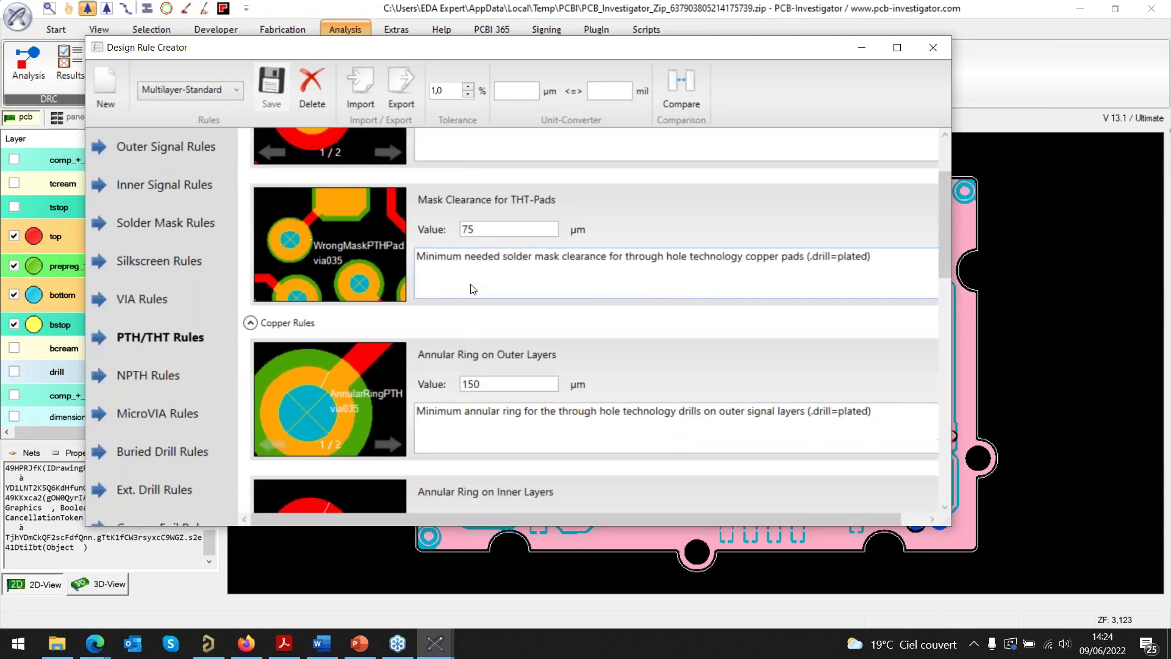
{"action": "scroll", "coordinate": [474, 288], "scroll_direction": "down", "scroll_amount": 4}
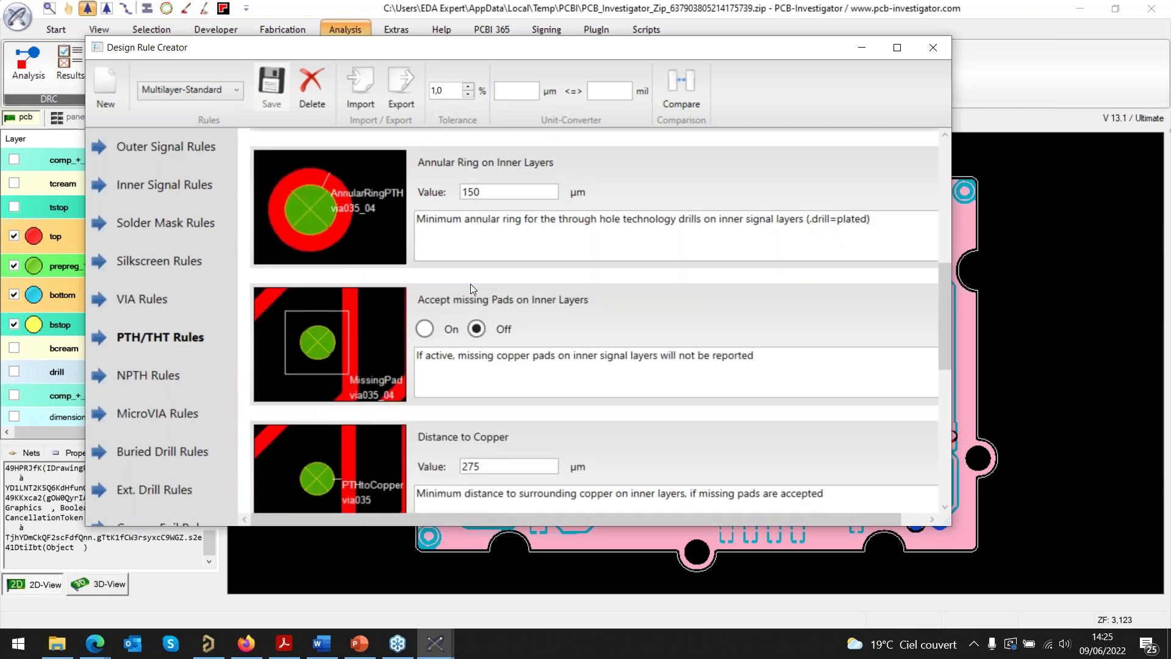
{"action": "scroll", "coordinate": [474, 288], "scroll_direction": "down", "scroll_amount": 5}
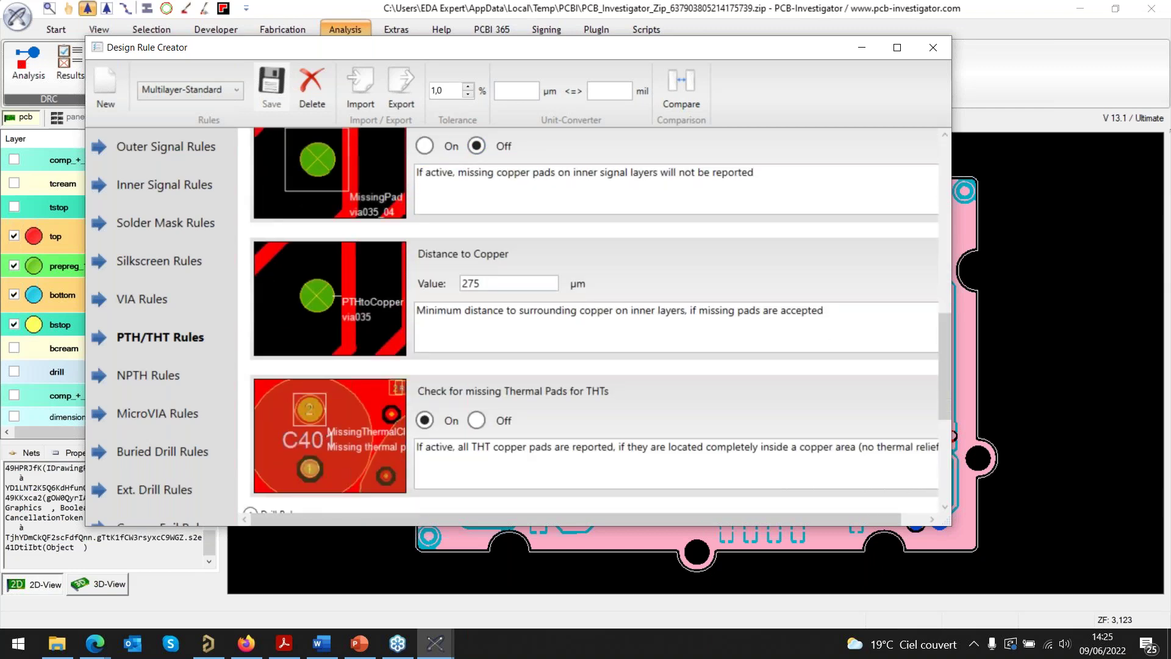
{"action": "scroll", "coordinate": [473, 288], "scroll_direction": "down", "scroll_amount": 1}
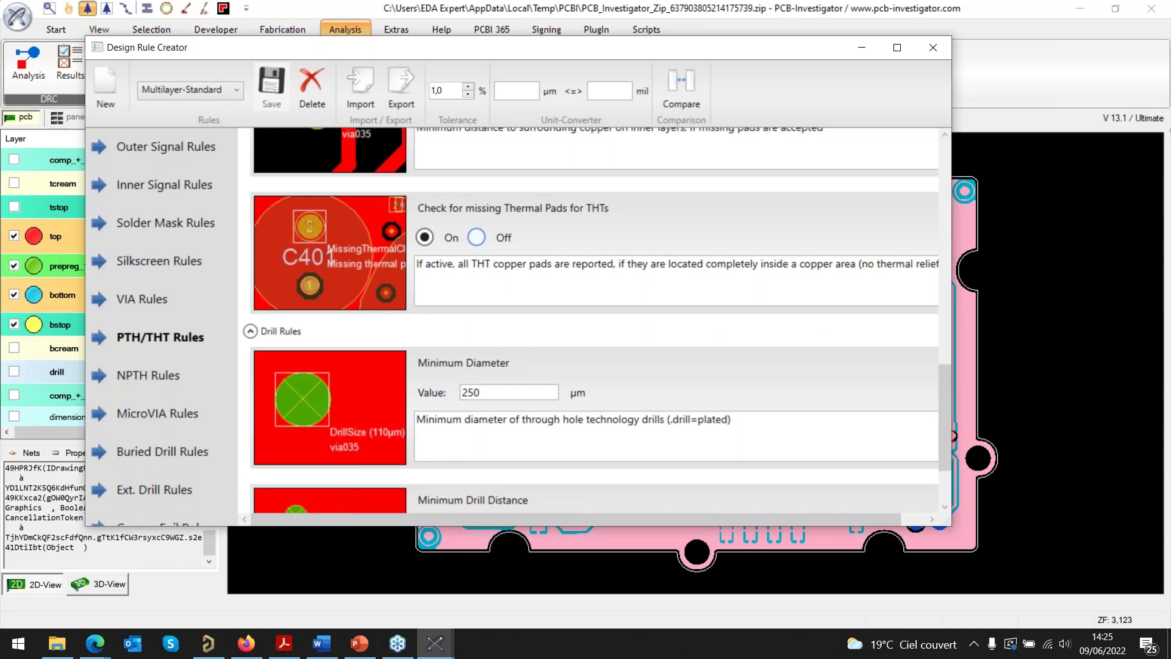
- Review the NPTH rules for mask clearance, distance to copper, minimum diameter and drill distance
{"action": "left_click", "coordinate": [165, 375]}
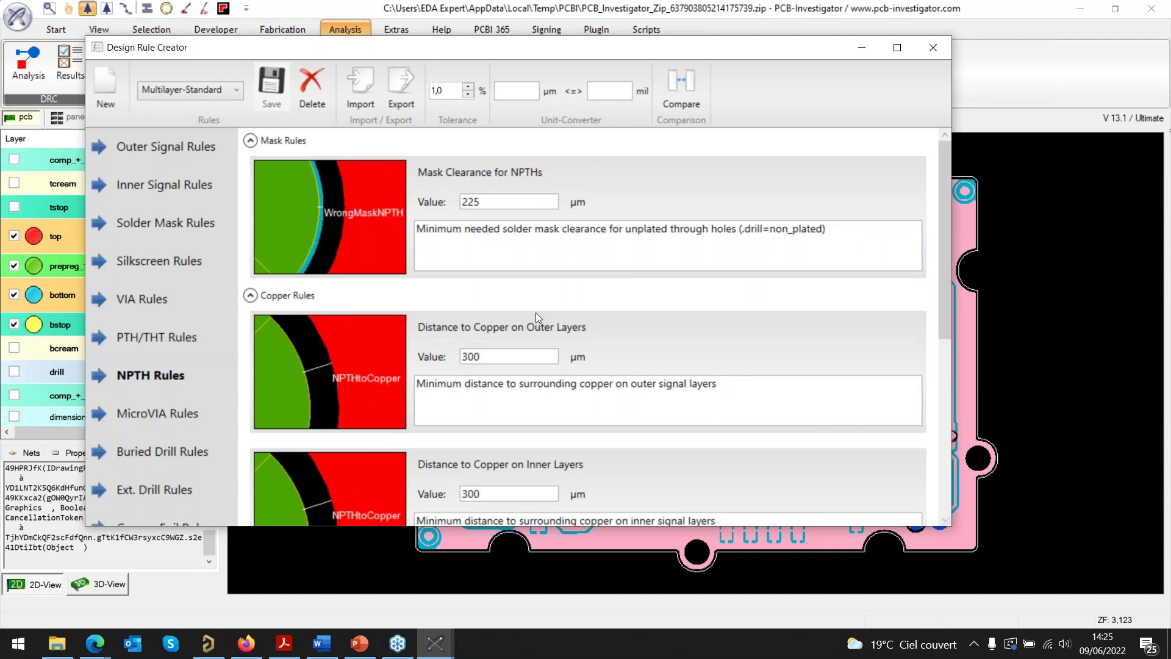
{"action": "scroll", "coordinate": [545, 302], "scroll_direction": "down", "scroll_amount": 5}
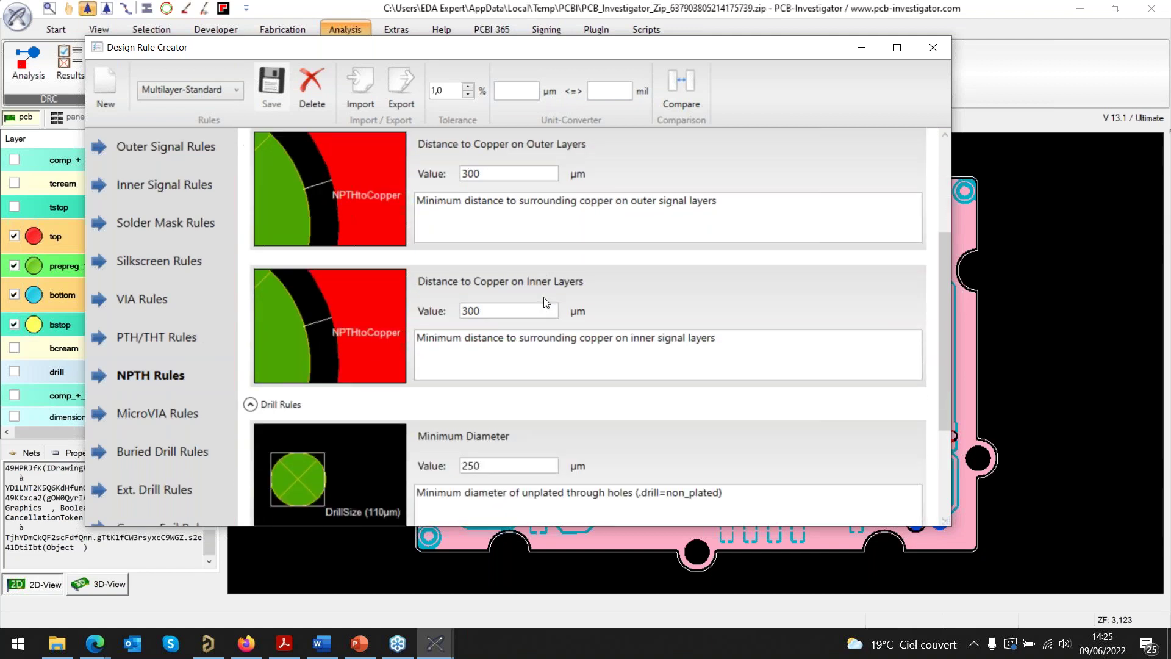
{"action": "scroll", "coordinate": [544, 302], "scroll_direction": "down", "scroll_amount": 1}
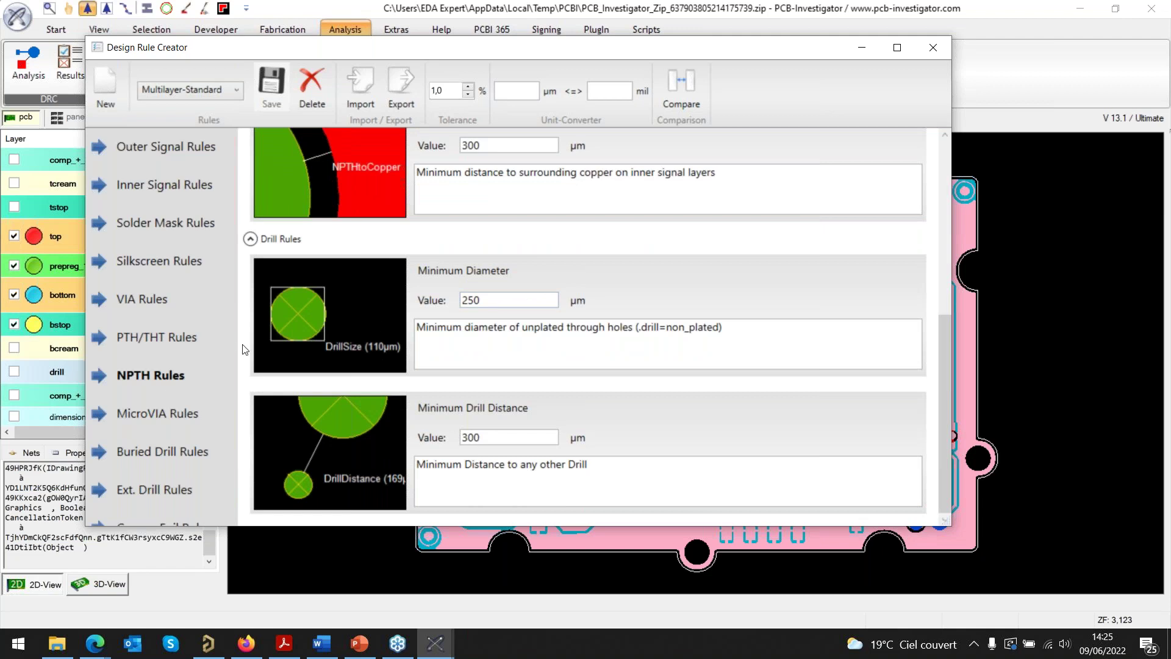
- Review the MicroVIA rules for solder masks, stacked microvias, drill diameter and distance, and annular ring
{"action": "left_click", "coordinate": [168, 414]}
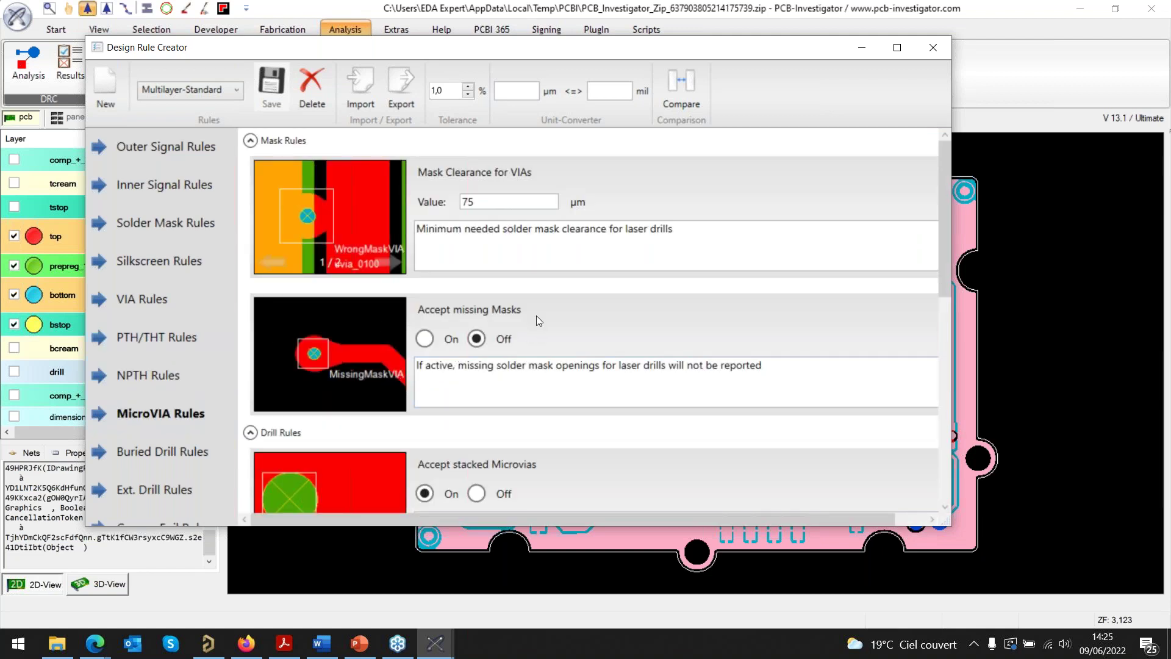
{"action": "scroll", "coordinate": [536, 316], "scroll_direction": "down", "scroll_amount": 10}
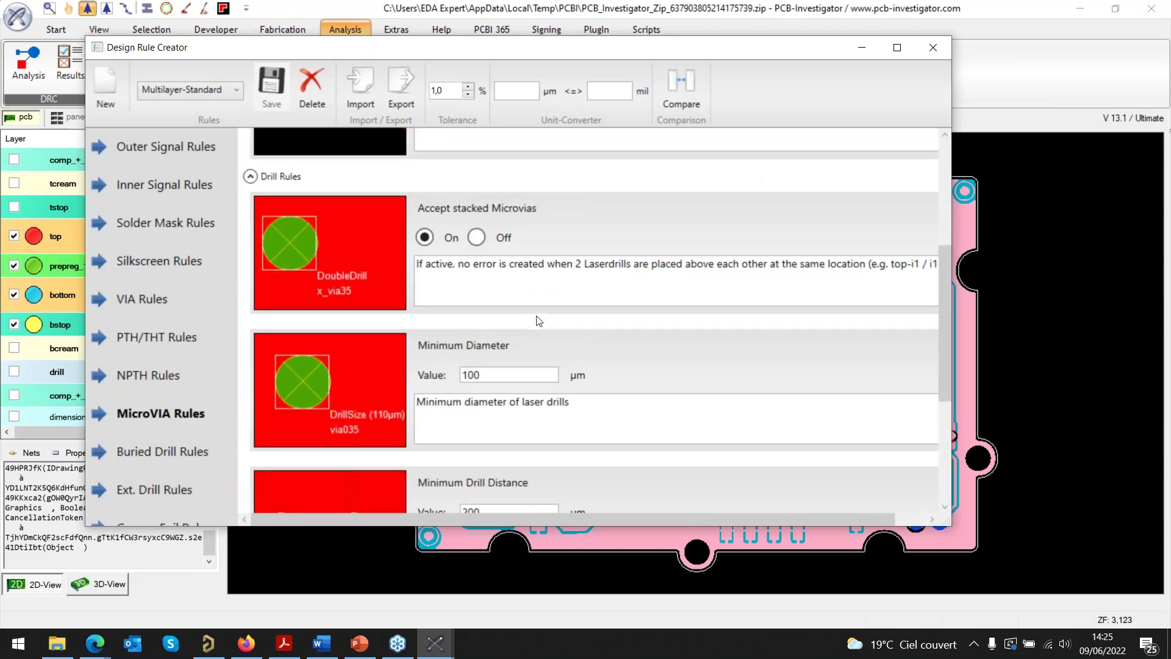
{"action": "scroll", "coordinate": [536, 316], "scroll_direction": "down", "scroll_amount": 1}
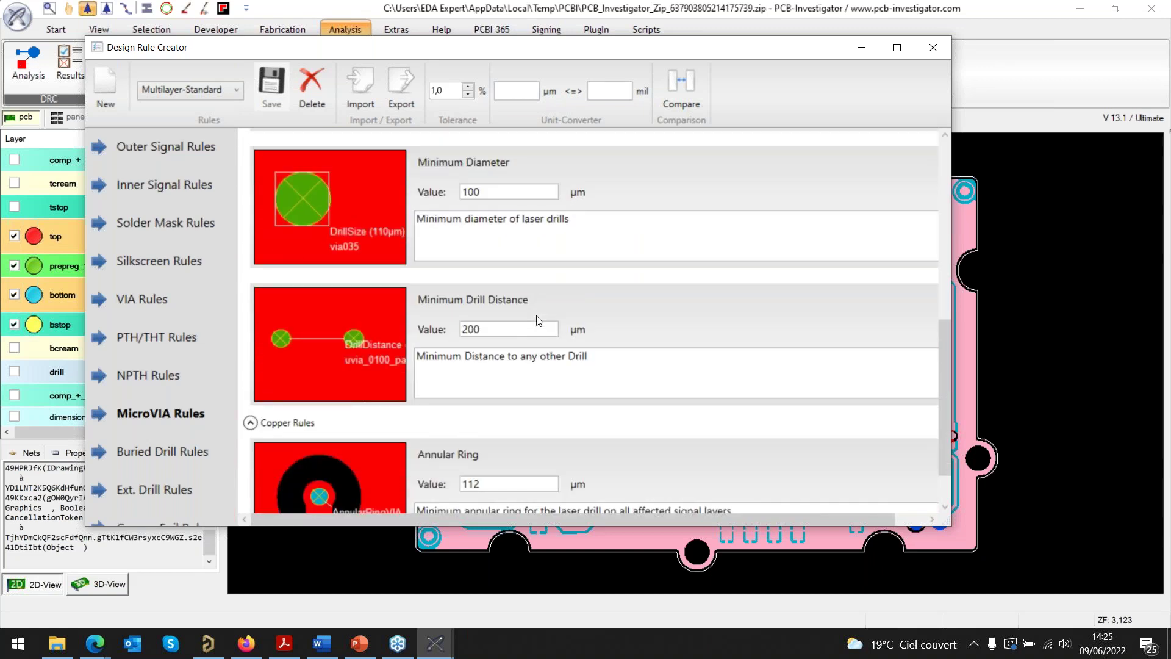
{"action": "scroll", "coordinate": [537, 316], "scroll_direction": "down", "scroll_amount": 2}
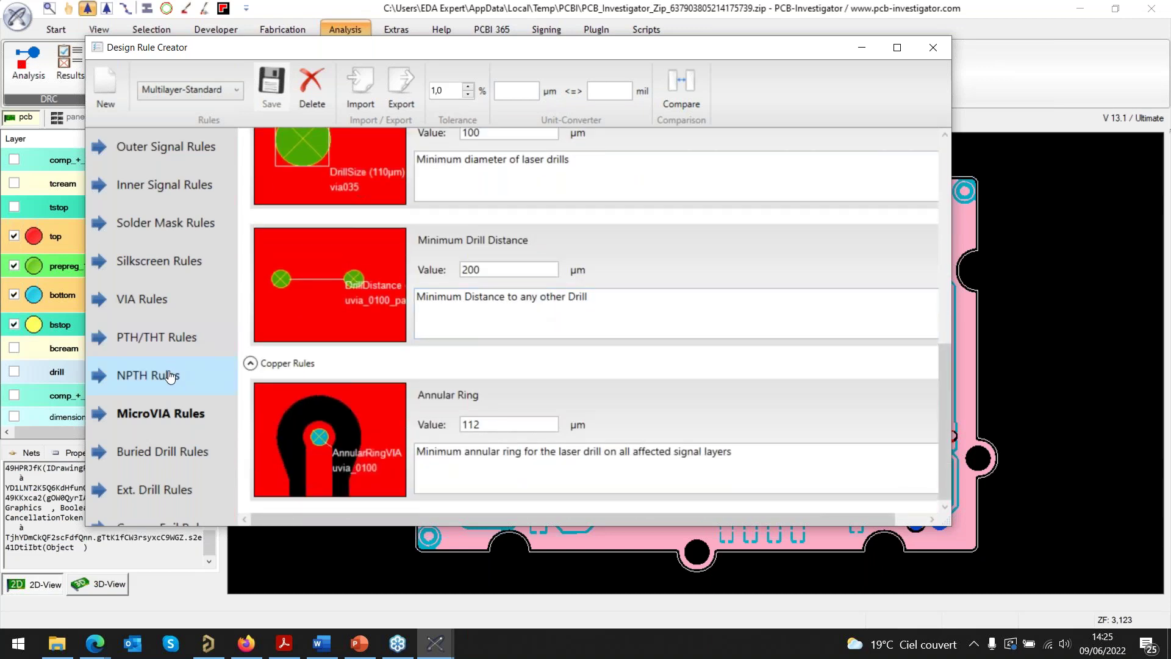
- Examine the Buried Drill rules down to the minimum drill distance, and open the Ext. Drill rules
{"action": "left_click", "coordinate": [149, 450]}
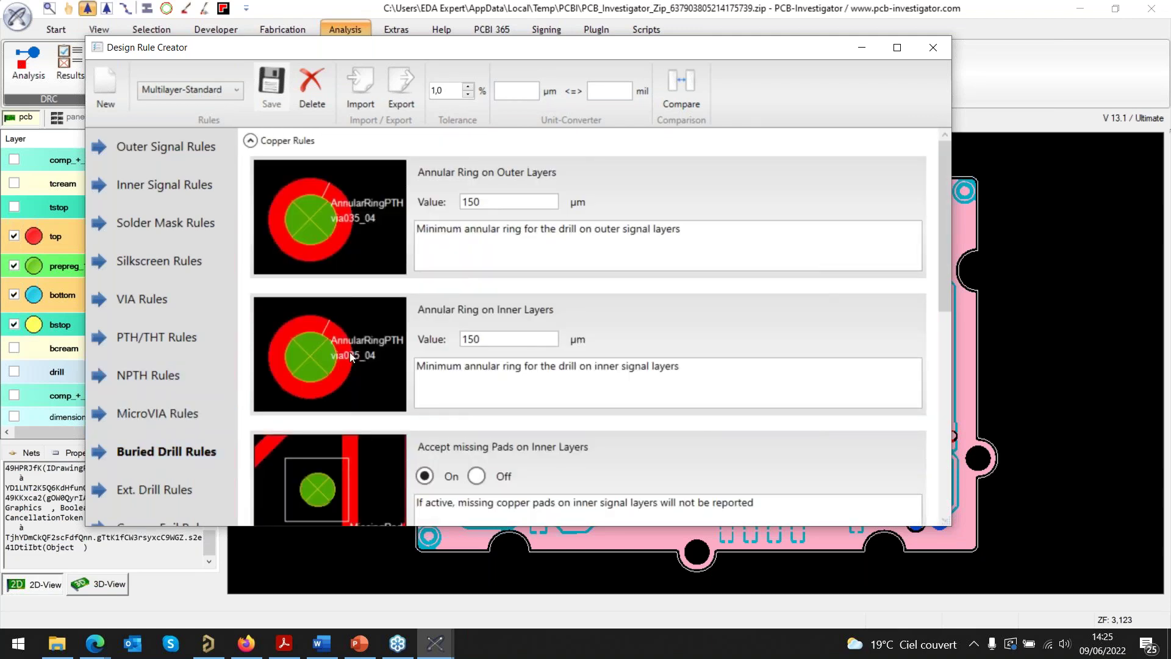
{"action": "scroll", "coordinate": [349, 352], "scroll_direction": "down", "scroll_amount": 10}
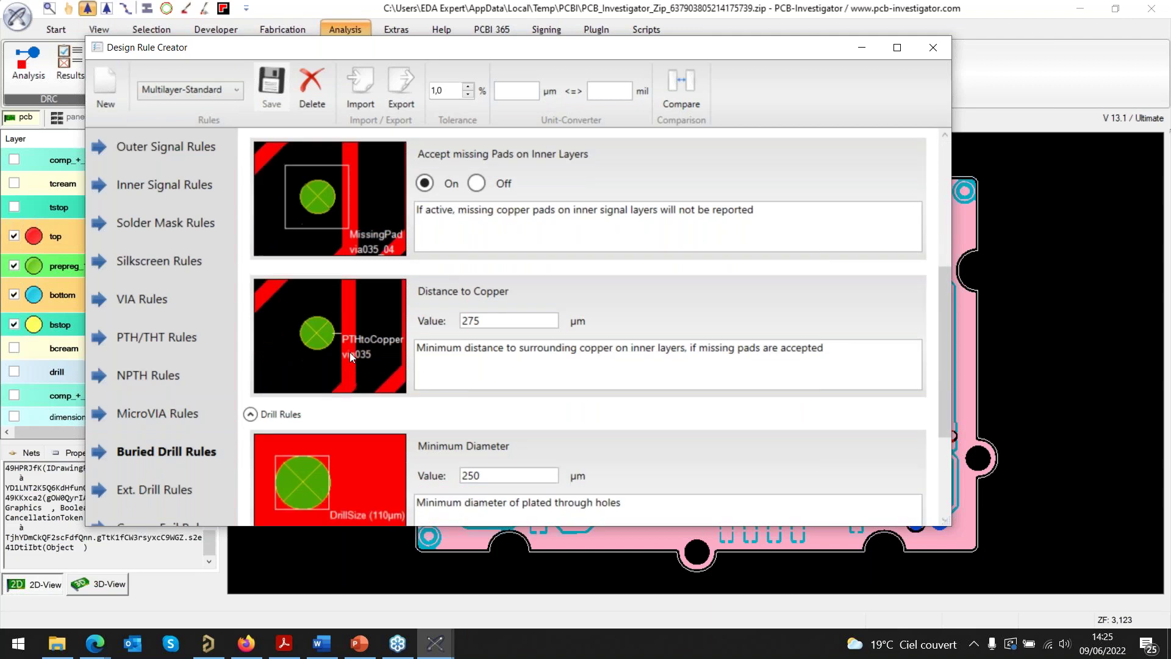
{"action": "scroll", "coordinate": [350, 352], "scroll_direction": "down", "scroll_amount": 6}
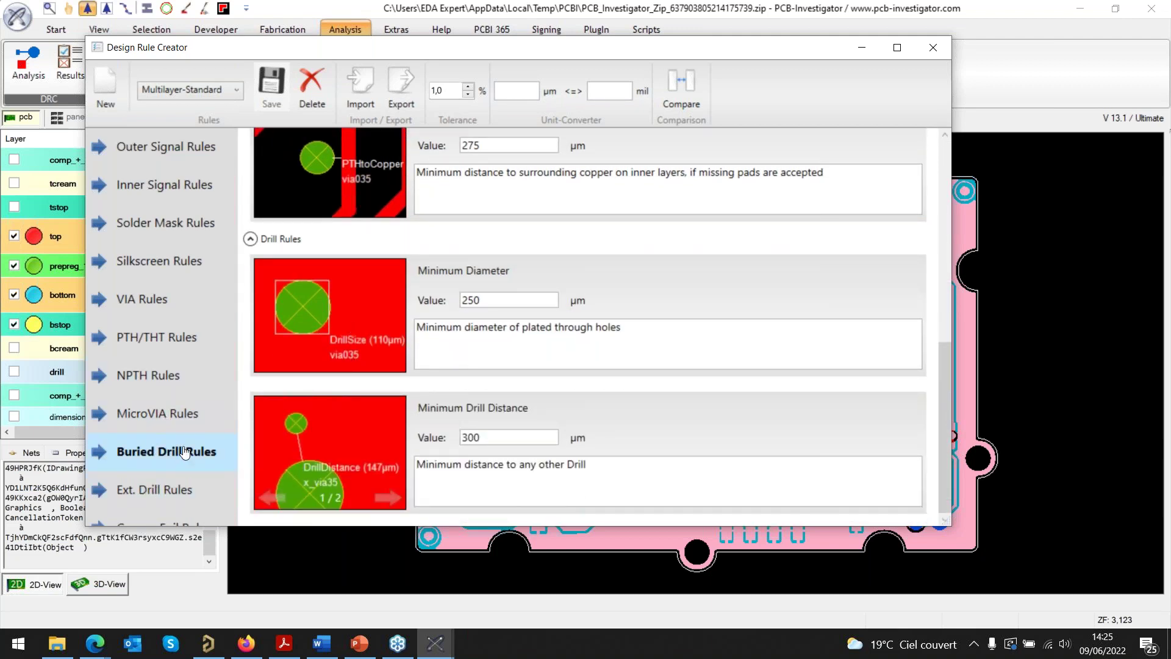
{"action": "left_click", "coordinate": [151, 489]}
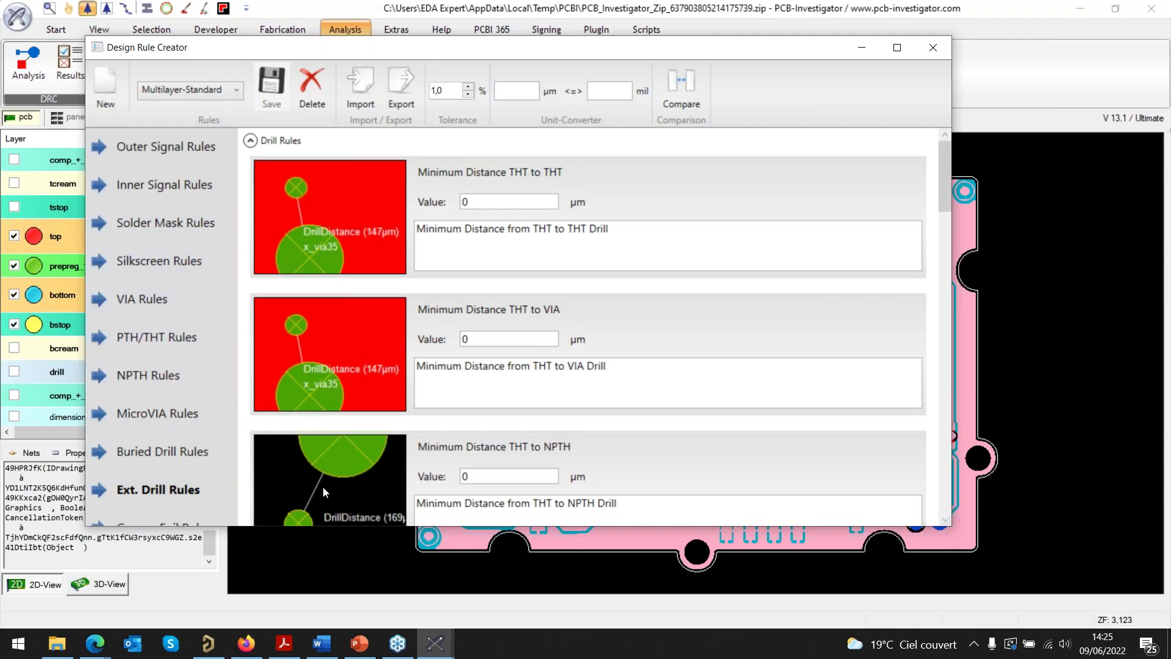
- Enlarge the Design Rule Creator window and examine the Copper Foil rules for Foil Rules 1 and Foil Rules 2
{"action": "left_click_drag", "start_coordinate": [421, 526], "coordinate": [423, 571]}
{"action": "left_click", "coordinate": [168, 528]}
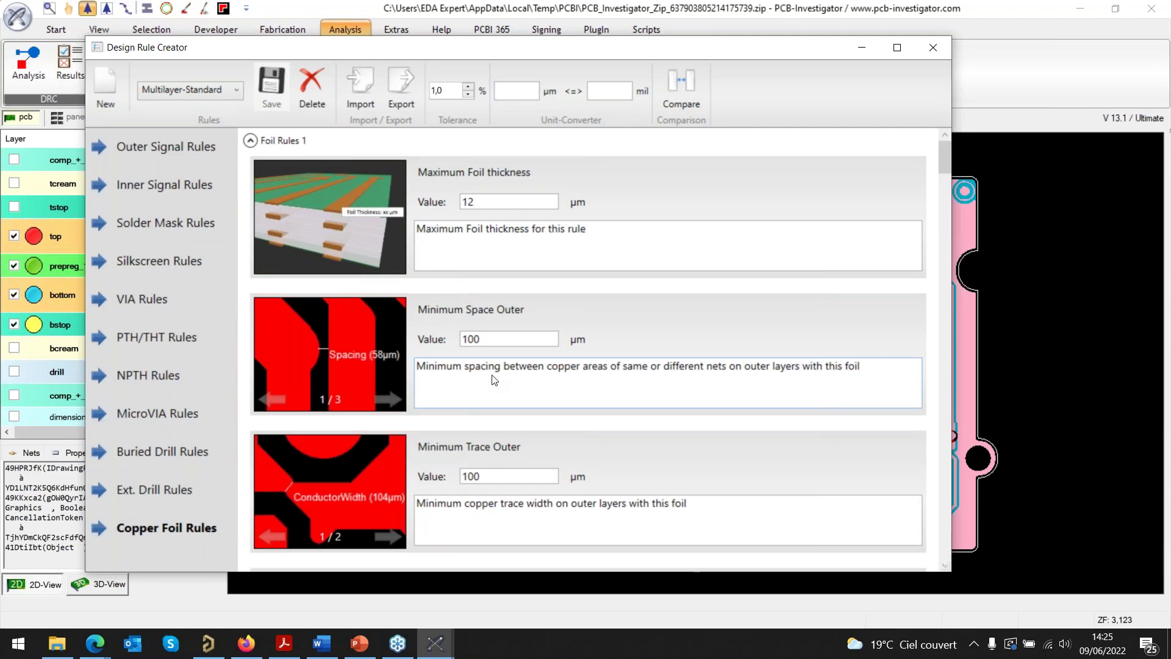
{"action": "scroll", "coordinate": [494, 380], "scroll_direction": "down", "scroll_amount": 3}
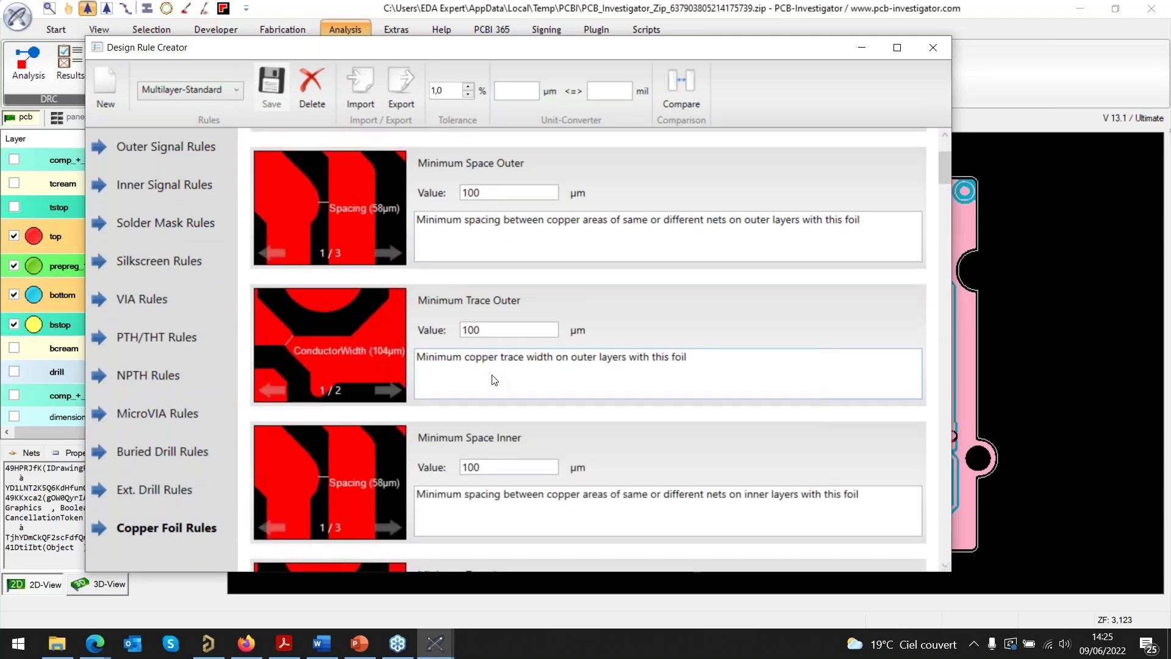
{"action": "scroll", "coordinate": [500, 375], "scroll_direction": "down", "scroll_amount": 5}
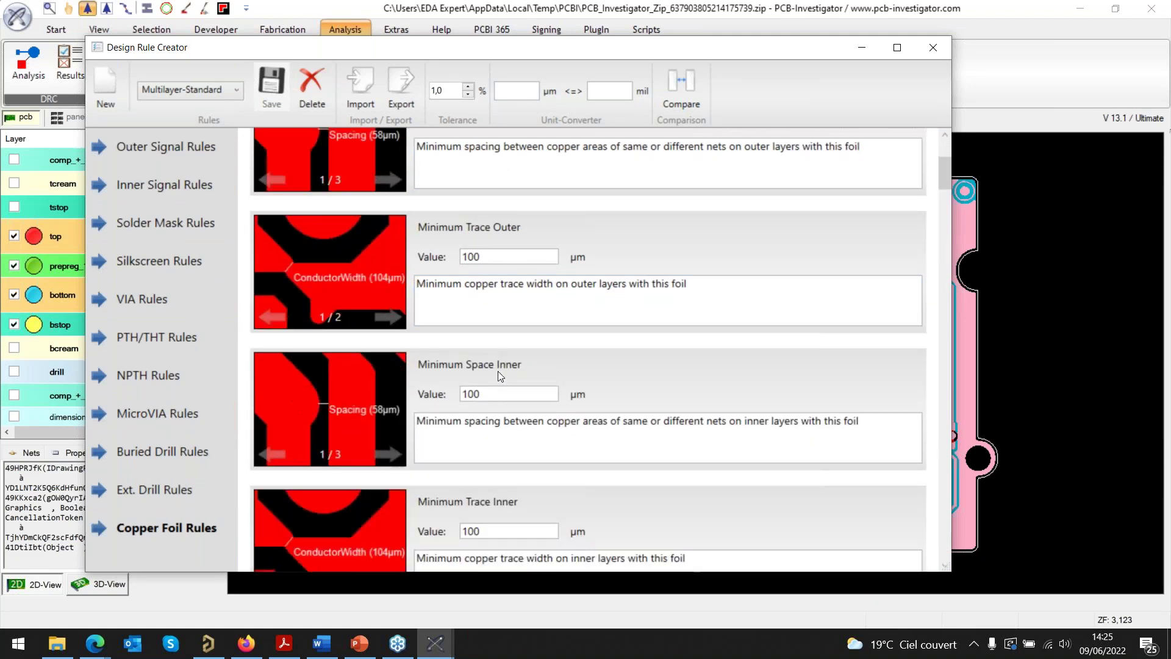
{"action": "scroll", "coordinate": [500, 375], "scroll_direction": "down", "scroll_amount": 5}
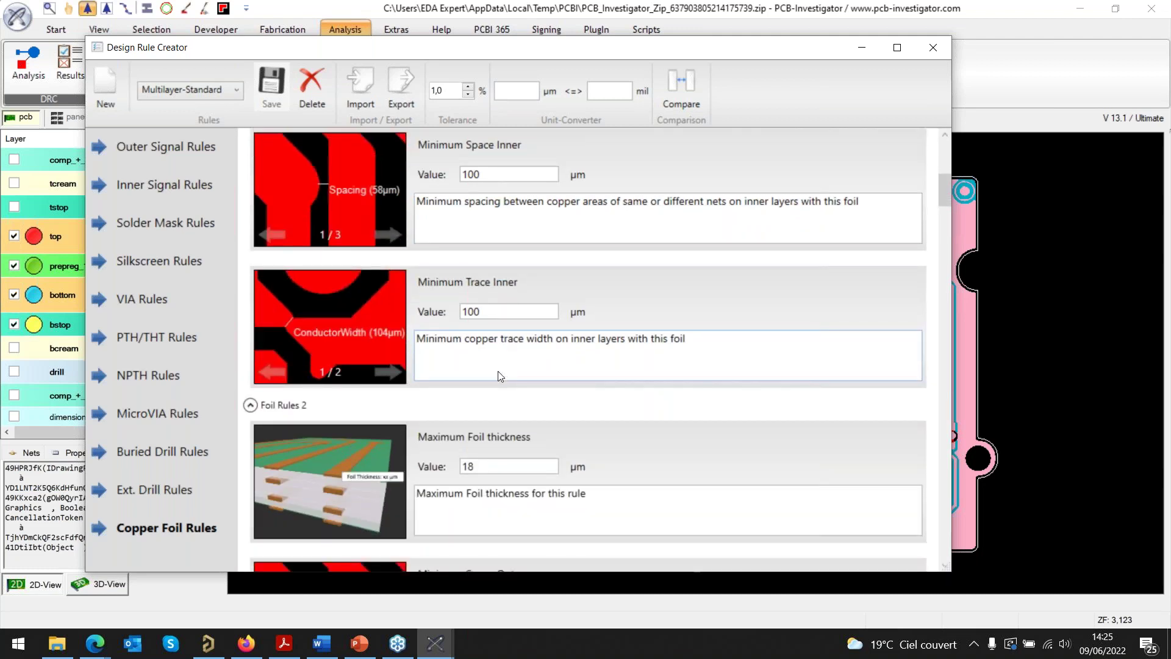
{"action": "scroll", "coordinate": [499, 372], "scroll_direction": "down", "scroll_amount": 3}
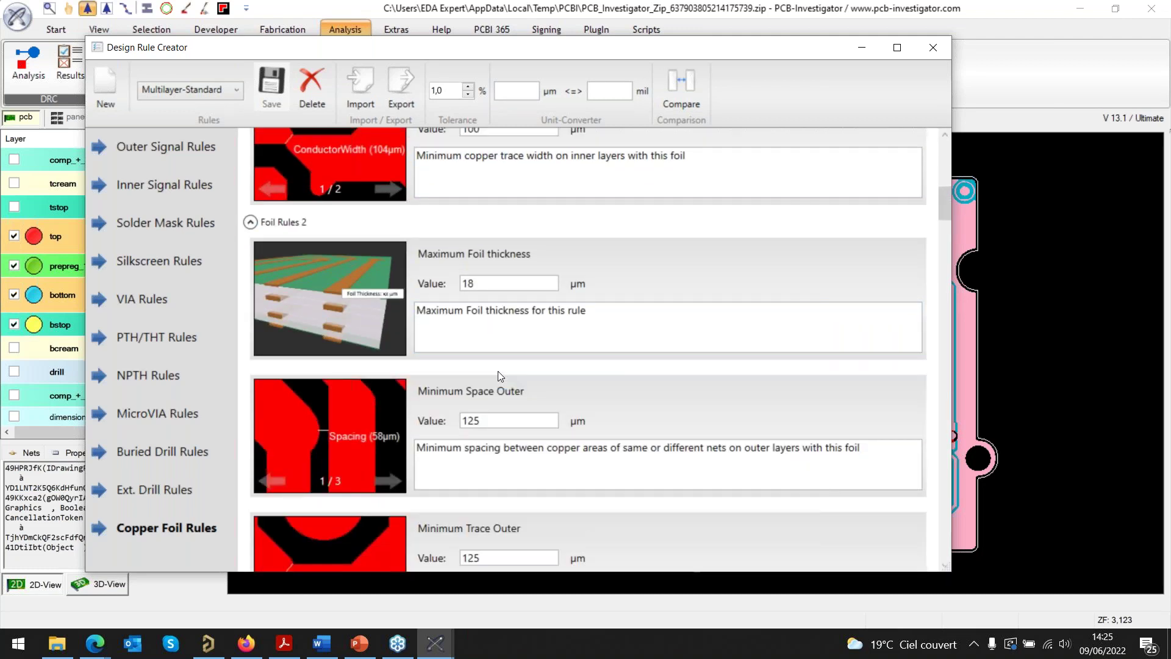
{"action": "scroll", "coordinate": [494, 360], "scroll_direction": "up", "scroll_amount": 3}
- View the list of available rule files without switching, and return to the start of the Copper Foil rules
{"action": "left_click", "coordinate": [232, 90]}
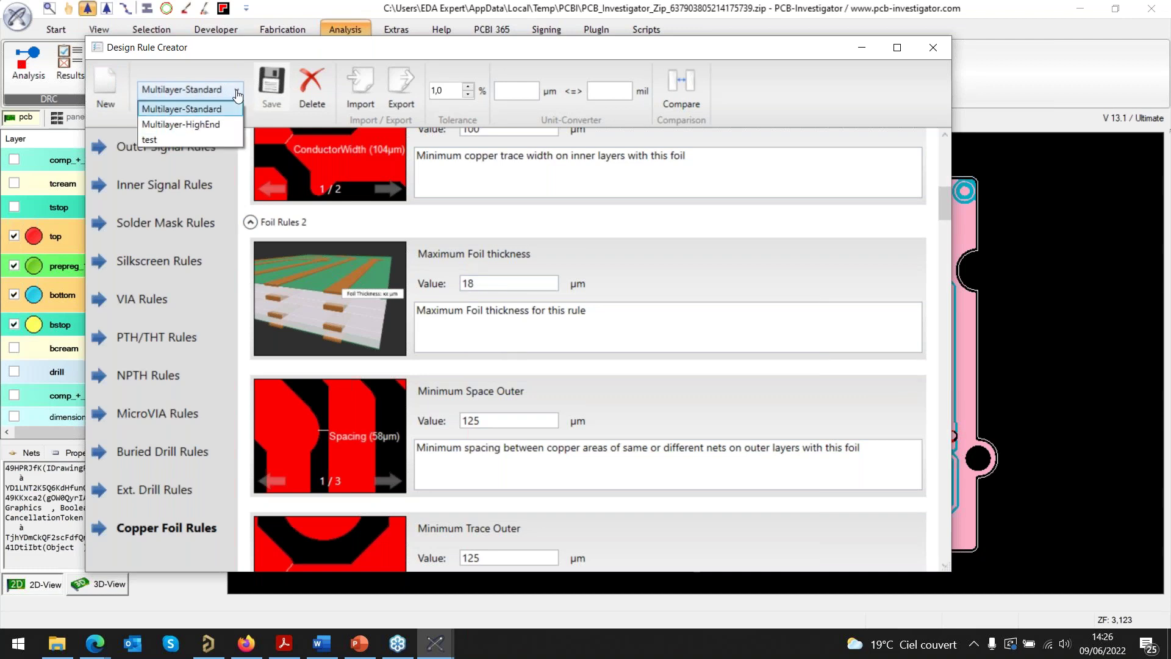
{"action": "left_click", "coordinate": [226, 69]}
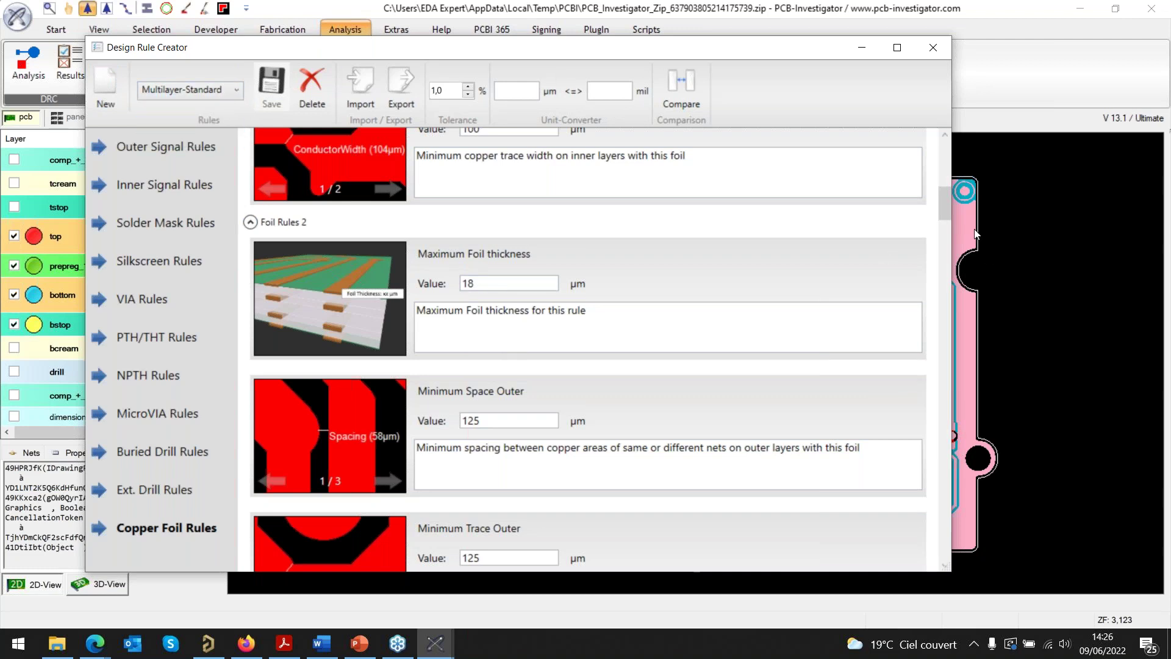
{"action": "left_click_drag", "start_coordinate": [944, 199], "coordinate": [949, 152]}
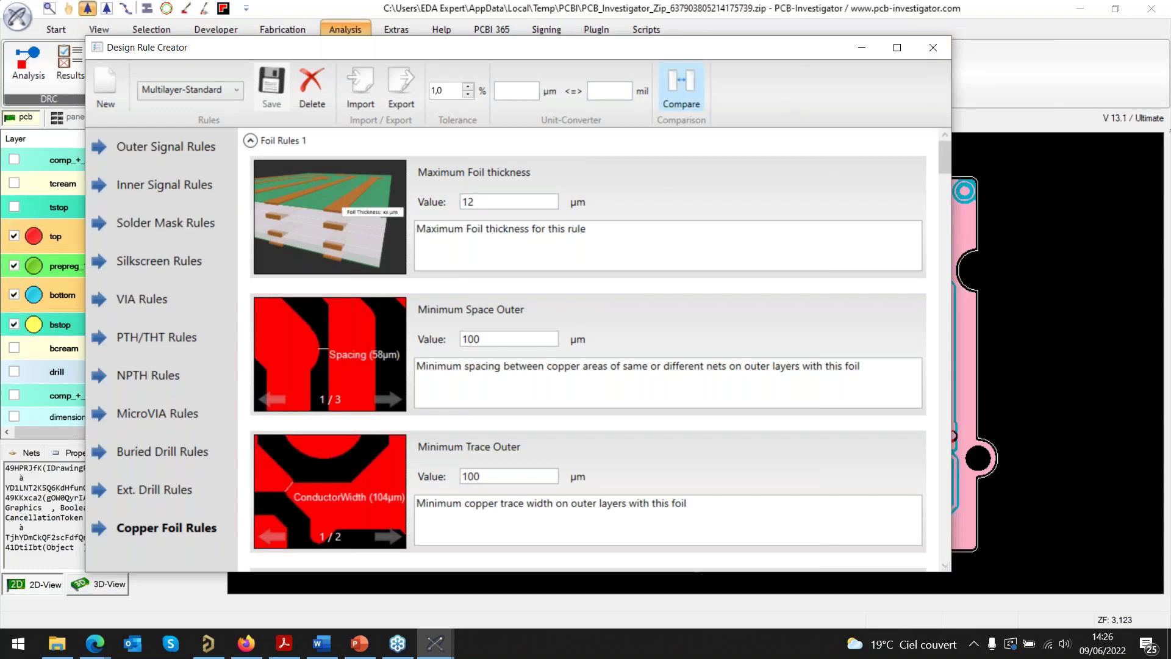
- Run the design rule check on all listed layers with the Multilayer-Standard rule file and open its results
{"action": "left_click", "coordinate": [932, 47]}
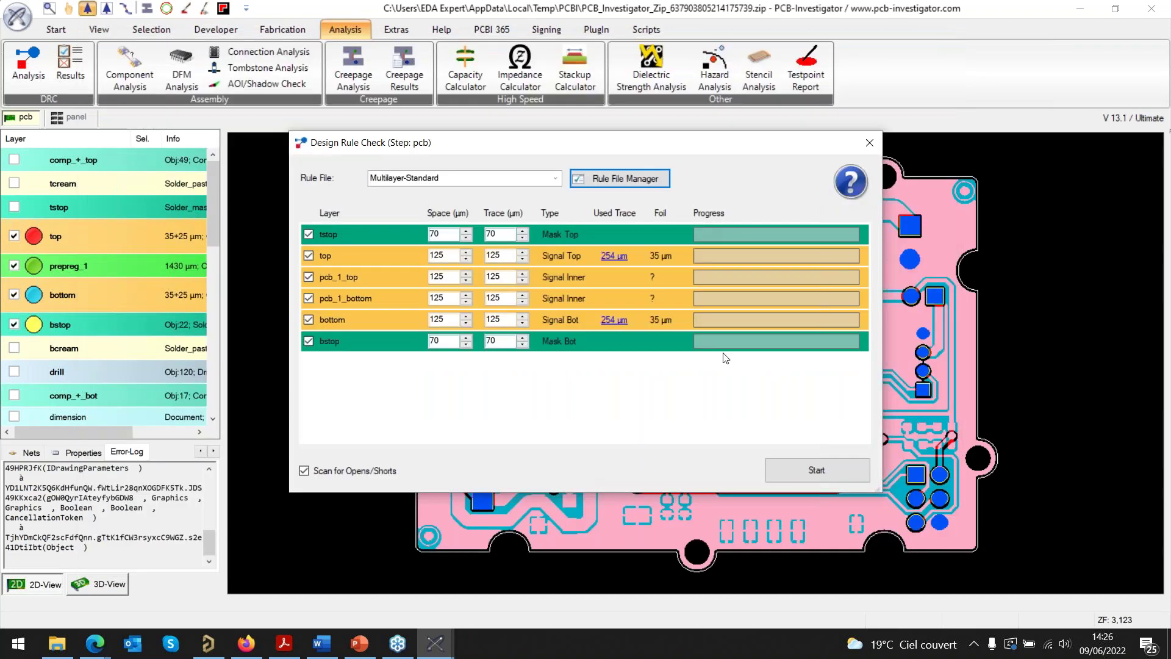
{"action": "left_click", "coordinate": [800, 470]}
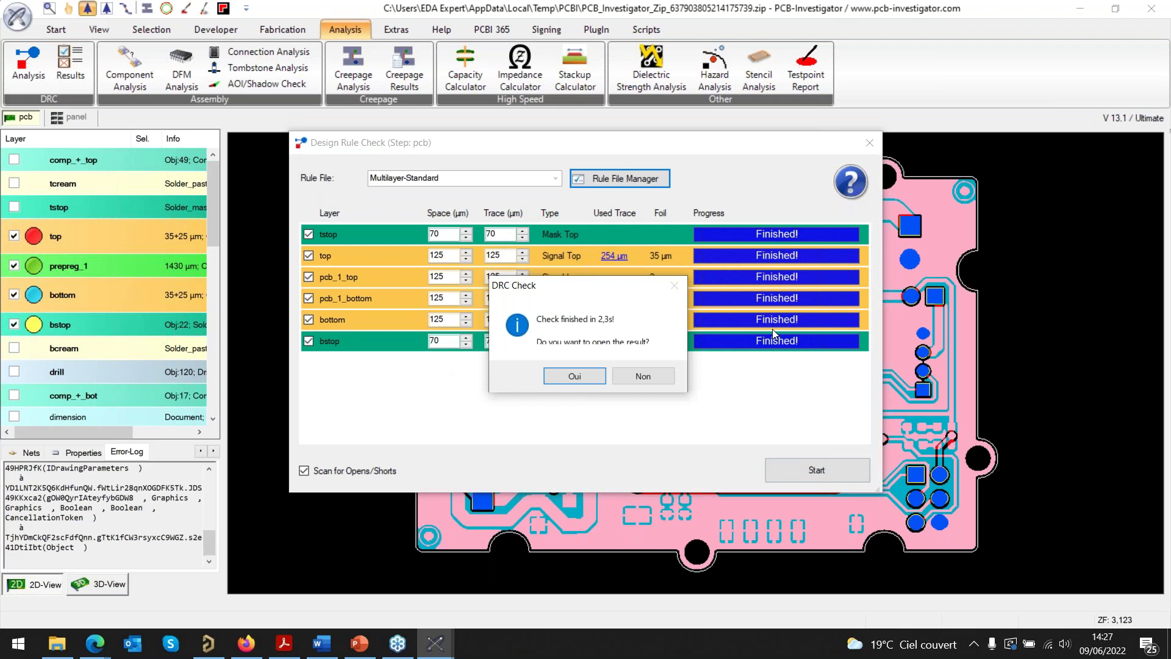
{"action": "left_click", "coordinate": [574, 376]}
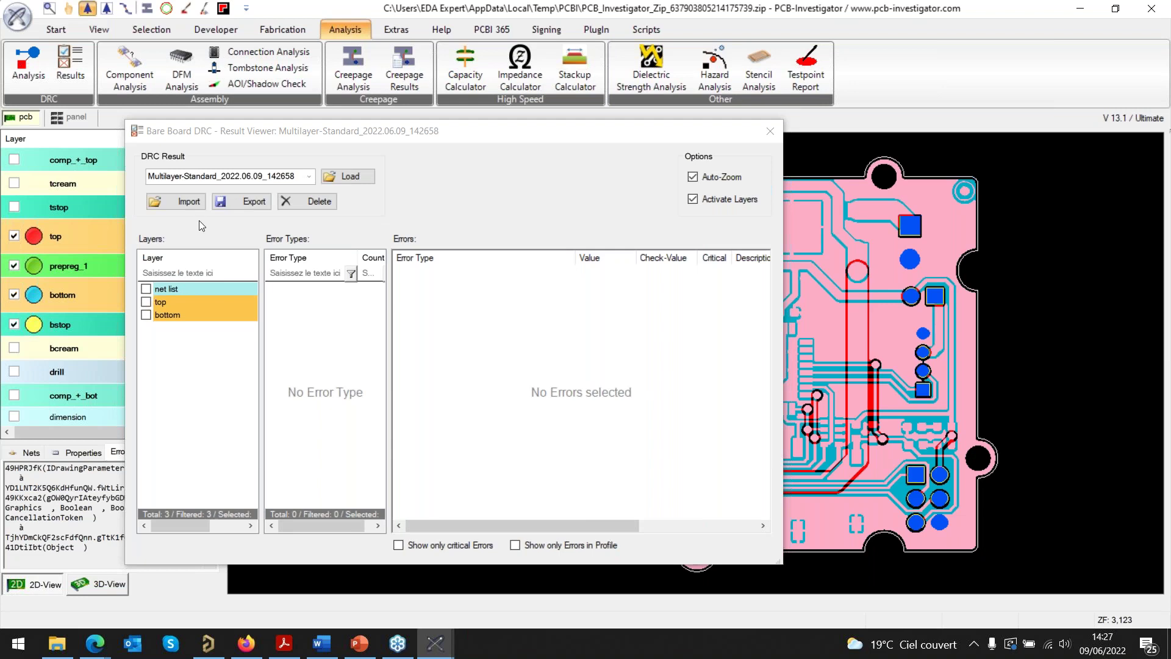
- Show the top layer's errors, zoom to the first MissingMaskVIA error on the board and mark it as critical
{"action": "left_click", "coordinate": [146, 302]}
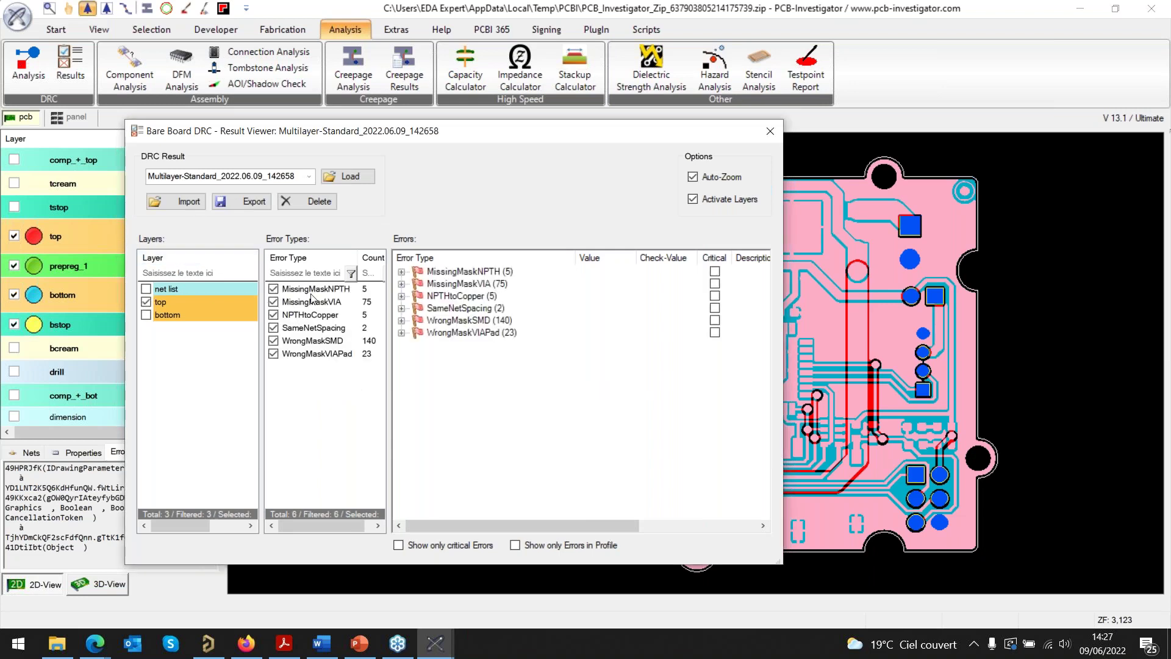
{"action": "left_click", "coordinate": [401, 284]}
{"action": "left_click", "coordinate": [450, 297]}
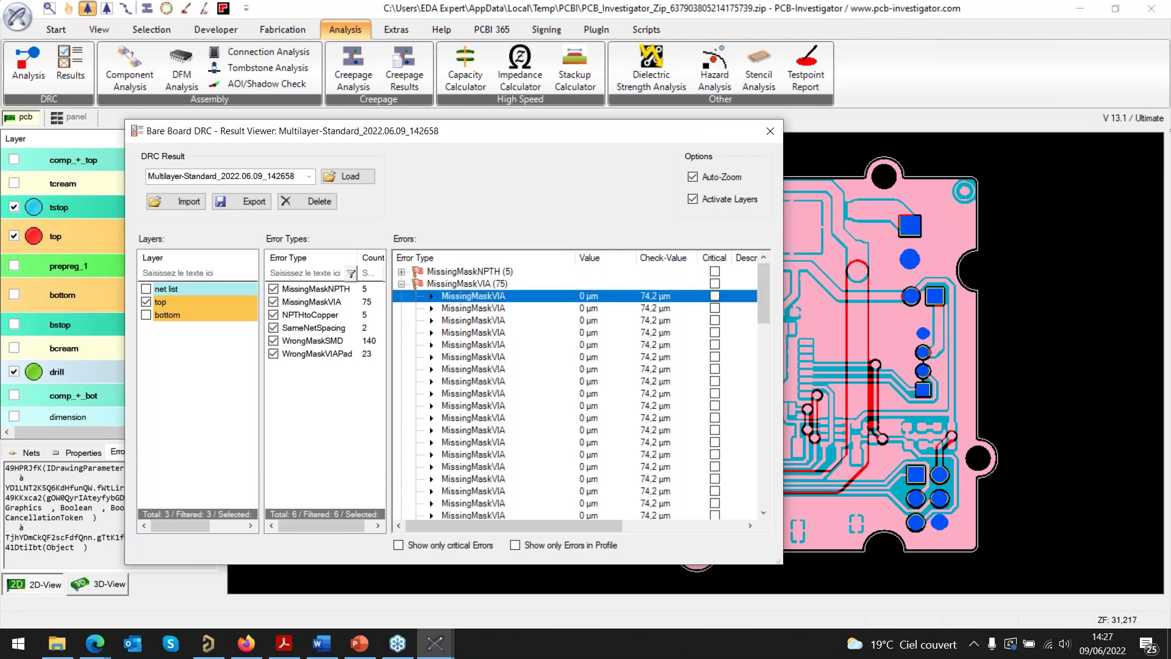
{"action": "left_click_drag", "start_coordinate": [526, 143], "coordinate": [395, 185]}
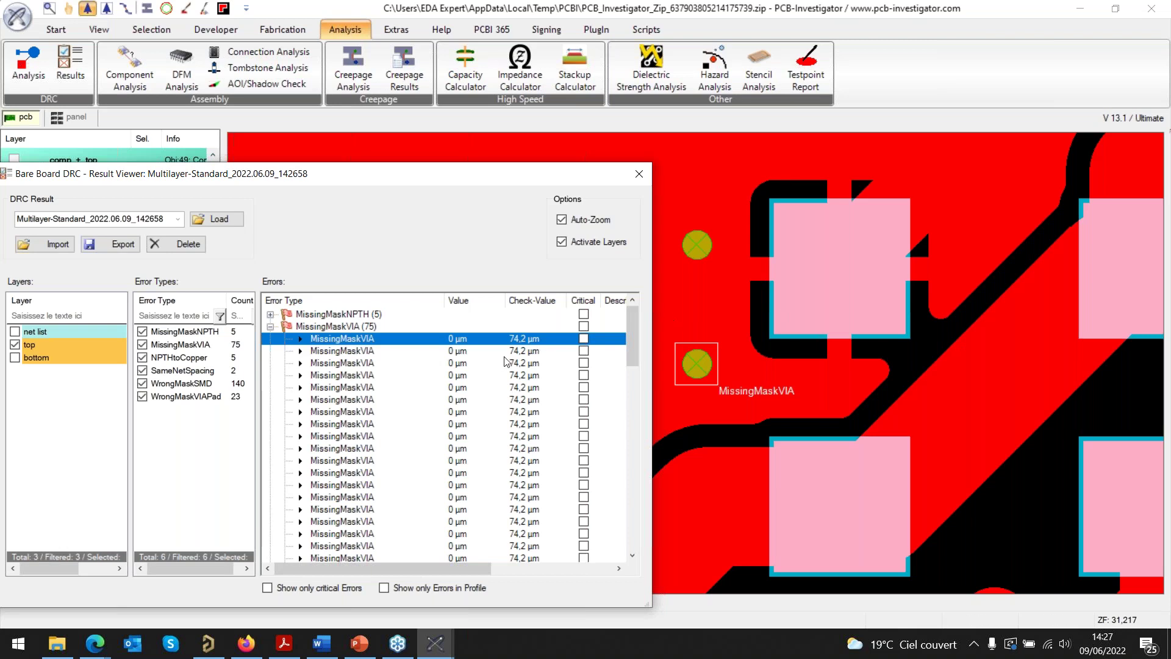
{"action": "left_click", "coordinate": [583, 339]}
{"action": "left_click", "coordinate": [155, 386]}
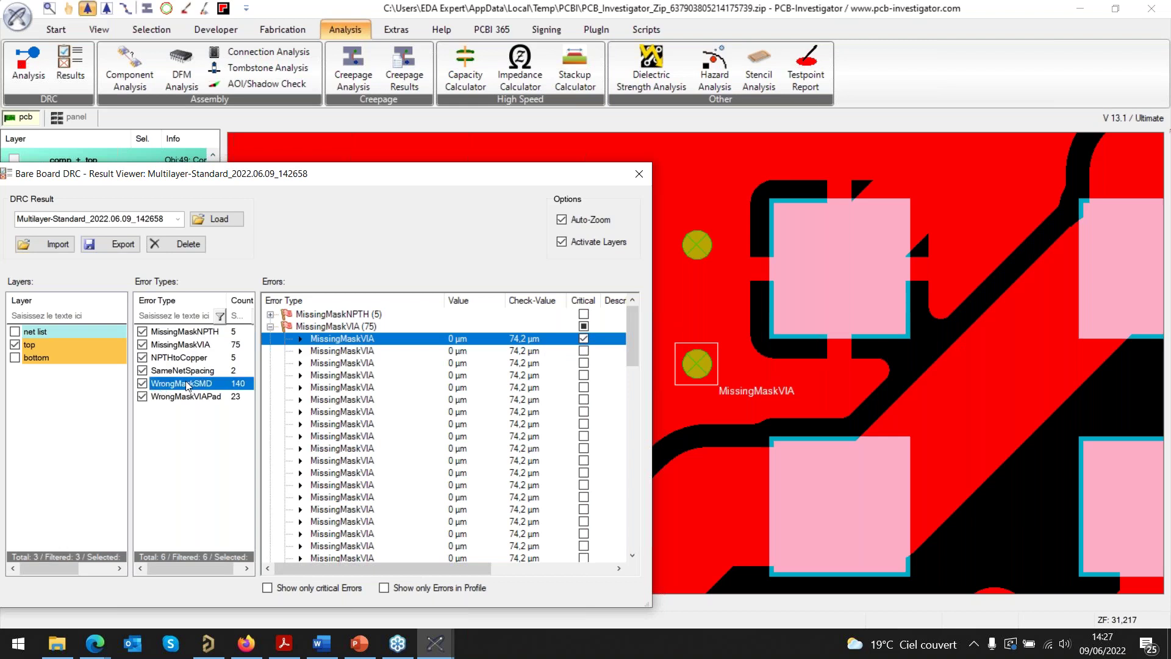
- Switch the results to the bottom layer only, locate its SameNetSpacing error on the GND net and mark it as critical
{"action": "left_click", "coordinate": [15, 357]}
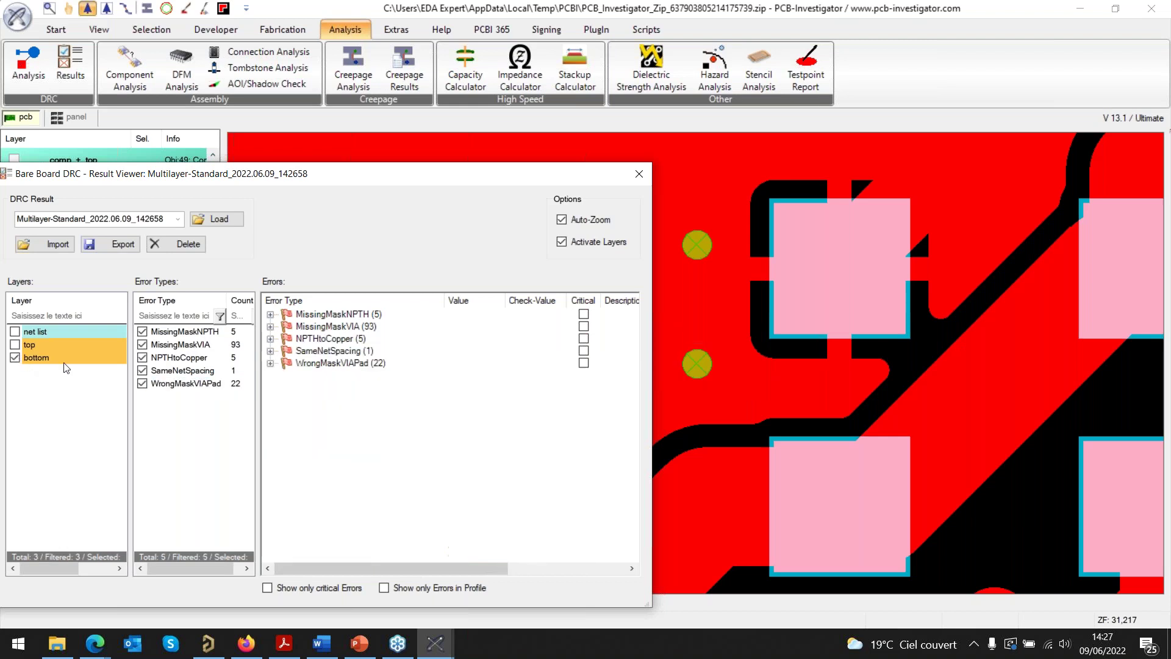
{"action": "left_click", "coordinate": [169, 372]}
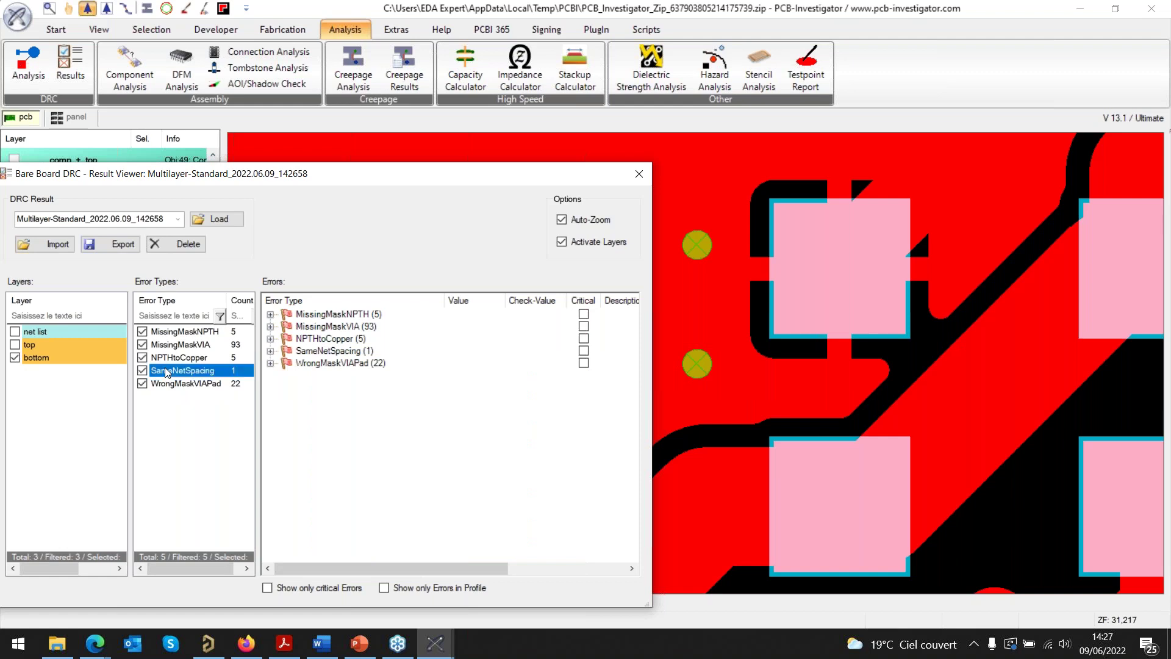
{"action": "left_click", "coordinate": [299, 352]}
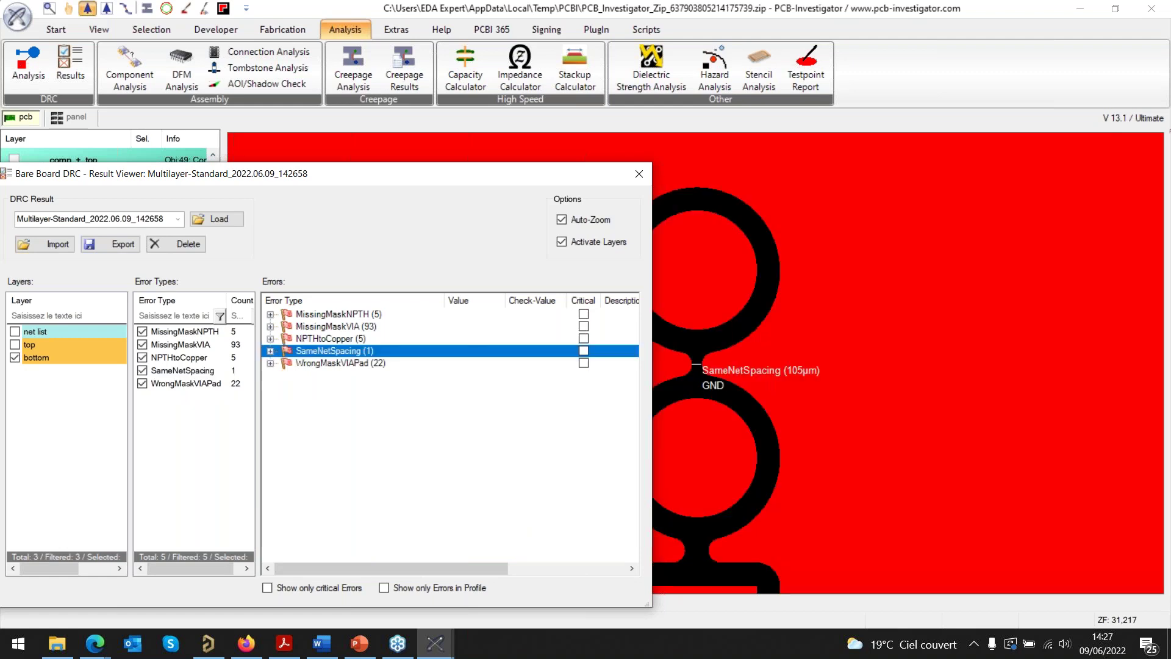
{"action": "left_click", "coordinate": [270, 352]}
{"action": "left_click", "coordinate": [316, 365]}
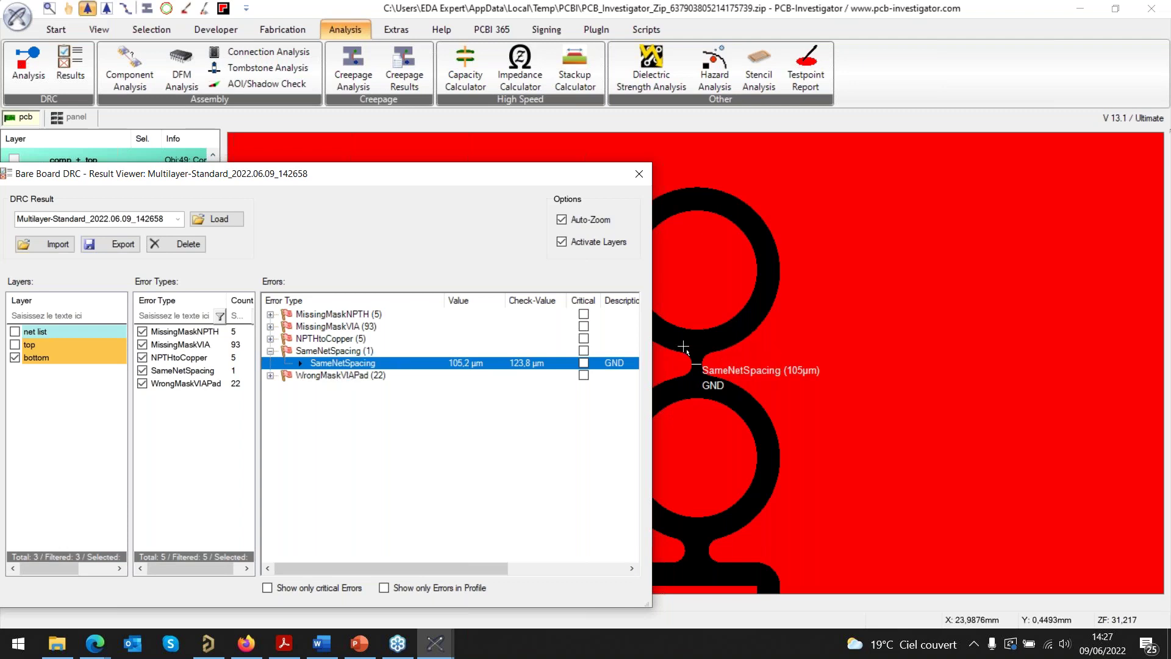
{"action": "left_click", "coordinate": [583, 363]}
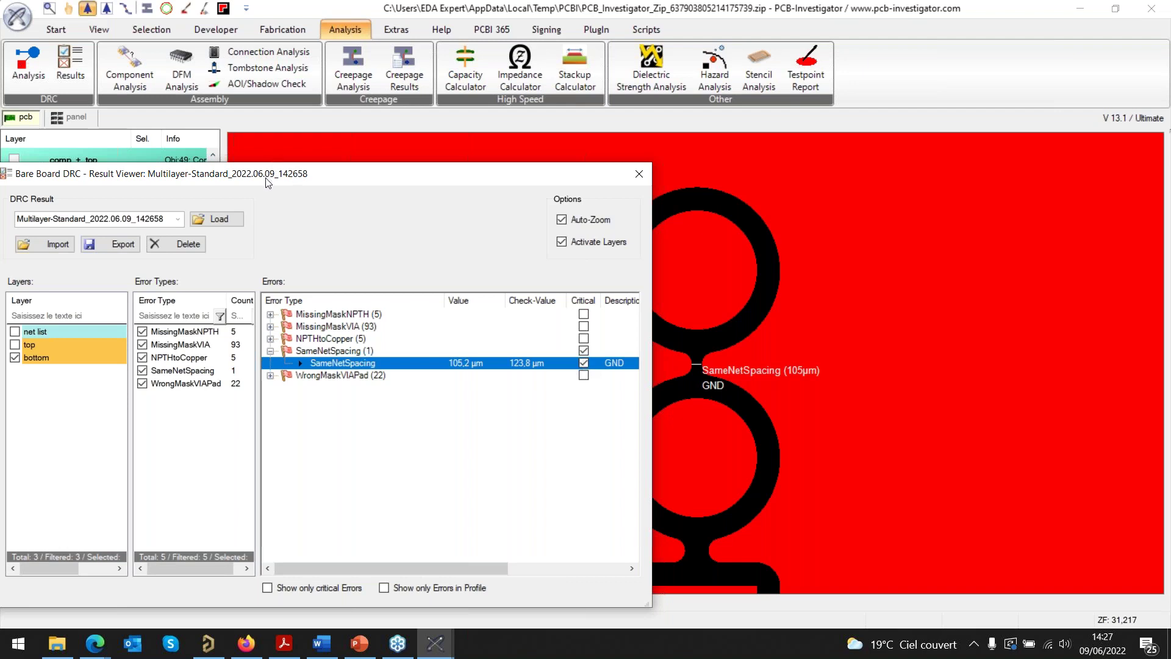
- Close the design rule check results with their changes saved and bring the whole board into view
{"action": "left_click_drag", "start_coordinate": [345, 178], "coordinate": [507, 181]}
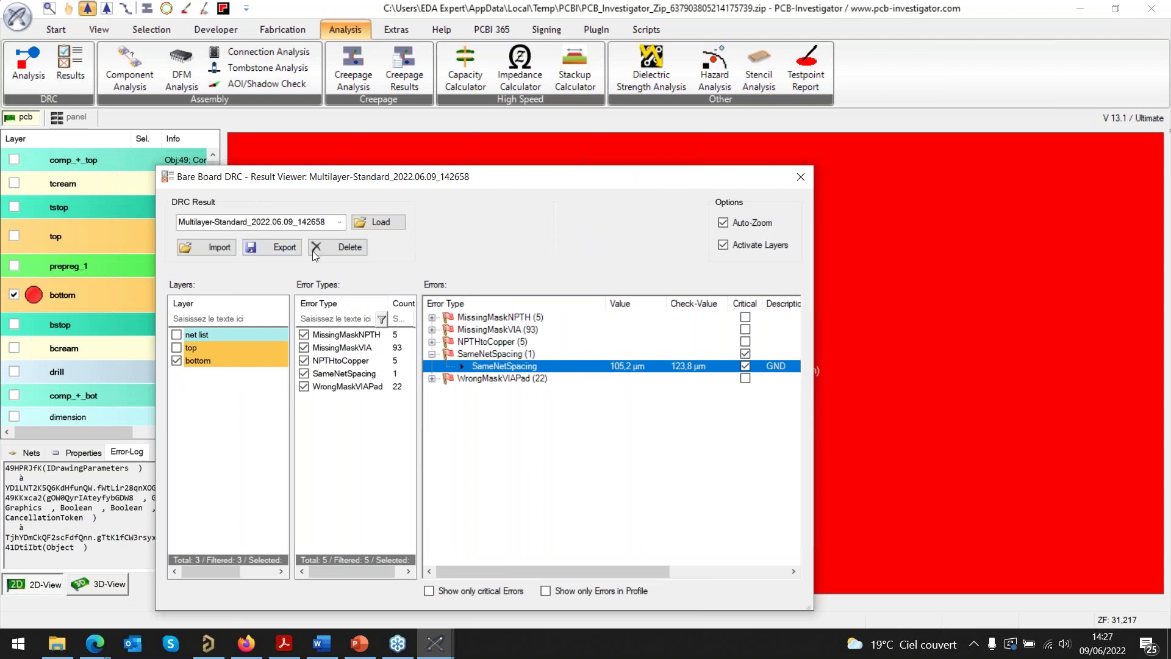
{"action": "left_click", "coordinate": [799, 181]}
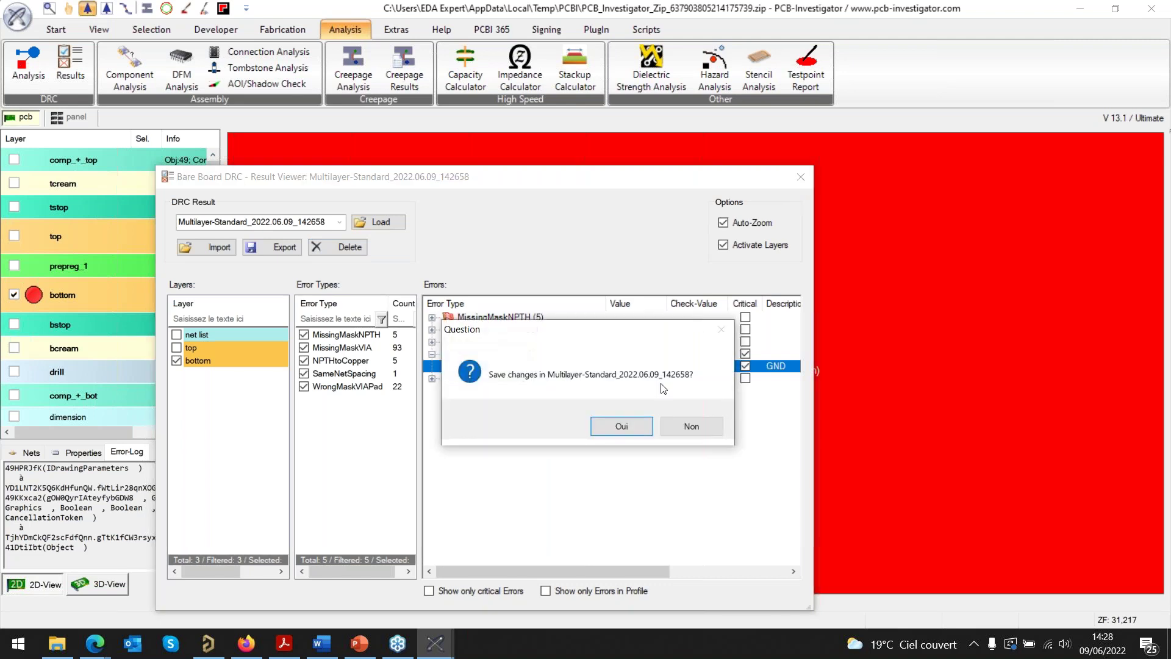
{"action": "left_click", "coordinate": [621, 426]}
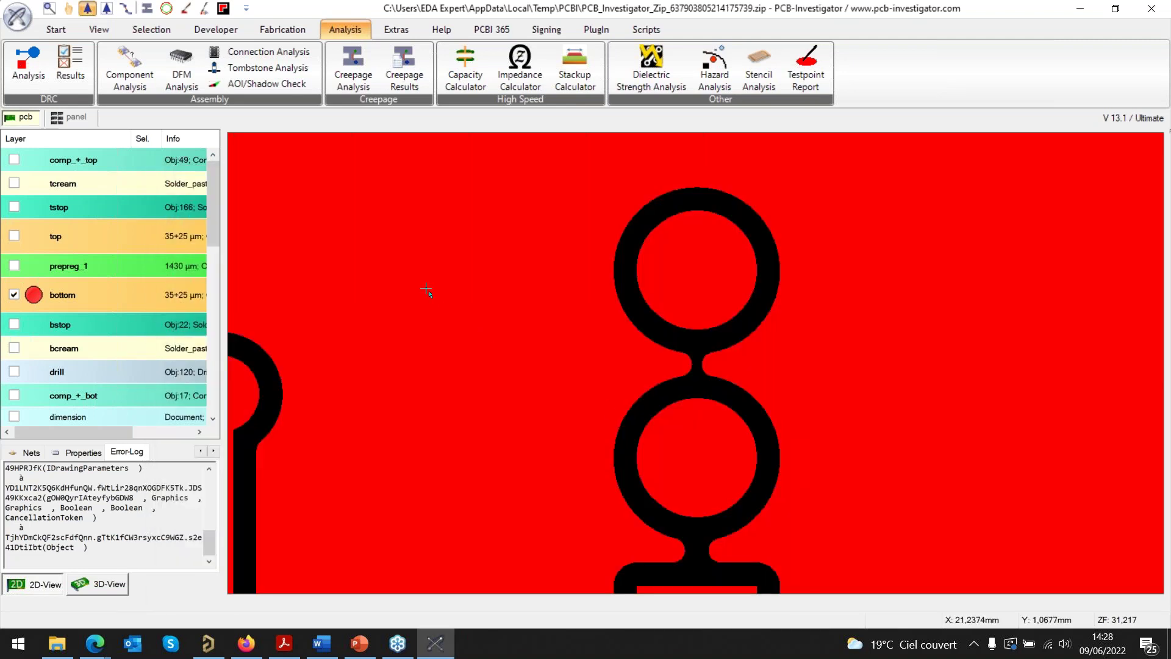
{"action": "scroll", "coordinate": [487, 280], "scroll_direction": "down", "scroll_amount": 10, "text": "ctrl"}
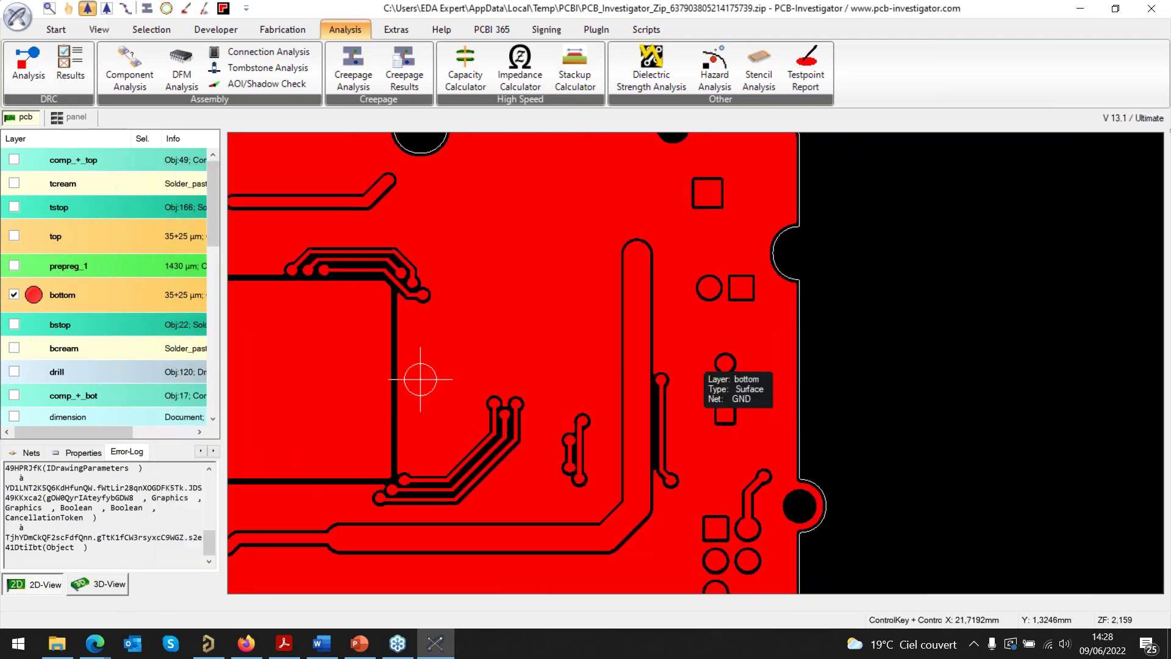
{"action": "scroll", "coordinate": [695, 362], "scroll_direction": "up", "scroll_amount": 2, "text": "ctrl"}
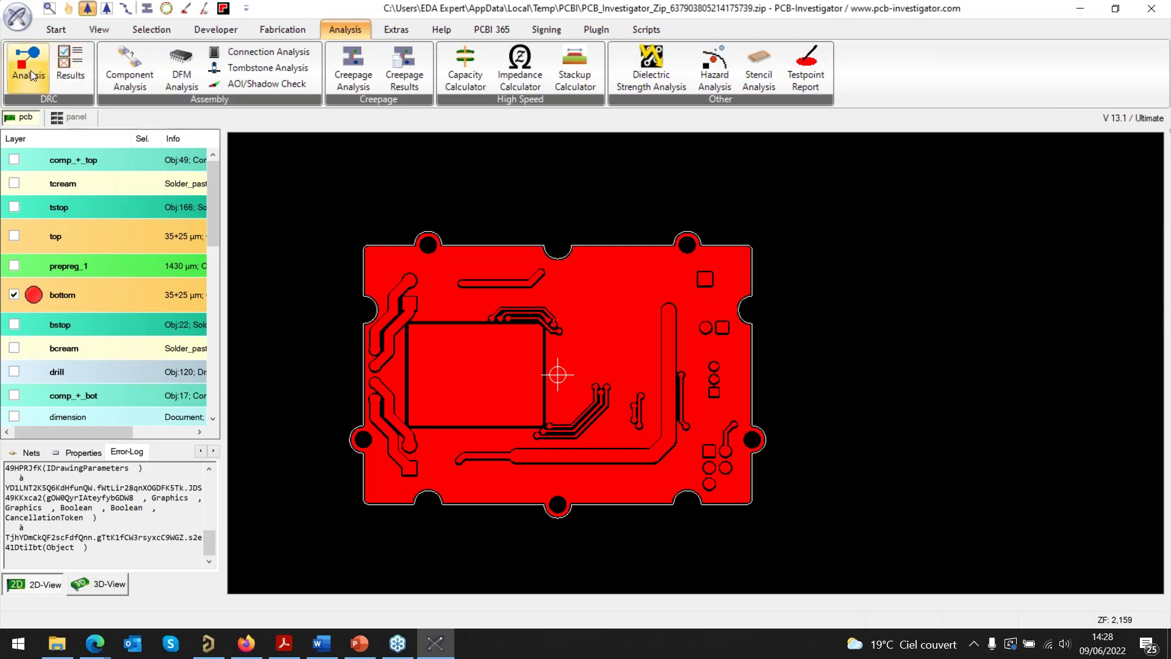
- Run the Component Distance Analysis with its default distances and locate the C6 to C9 outline violation on the board
{"action": "left_click", "coordinate": [134, 78]}
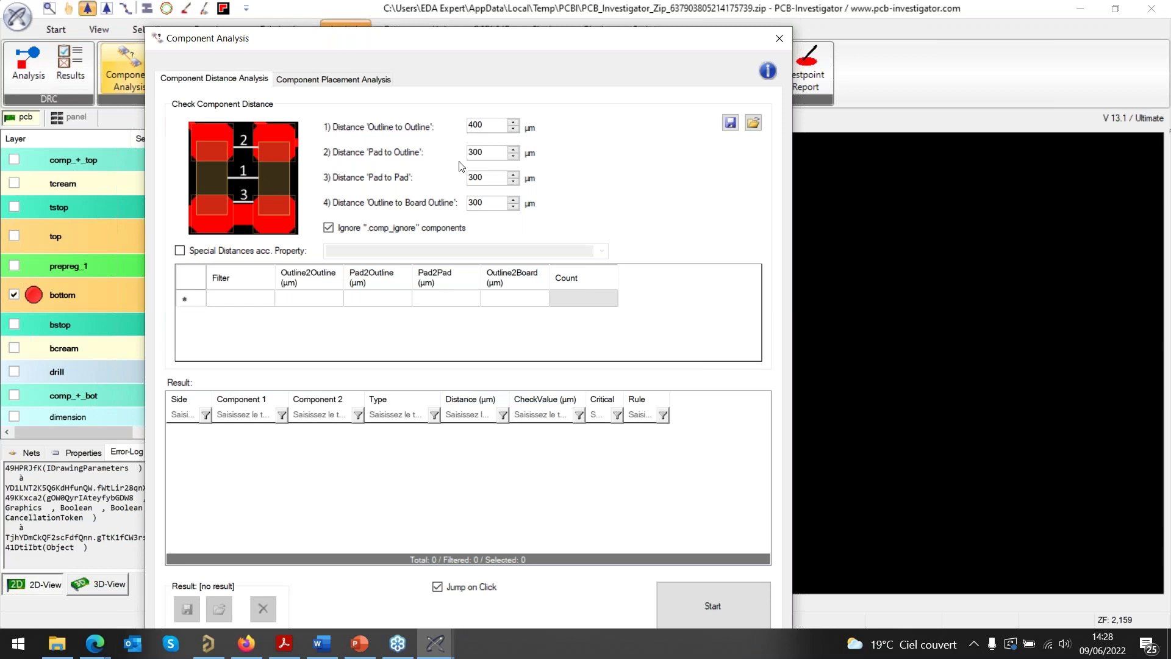
{"action": "left_click", "coordinate": [351, 85]}
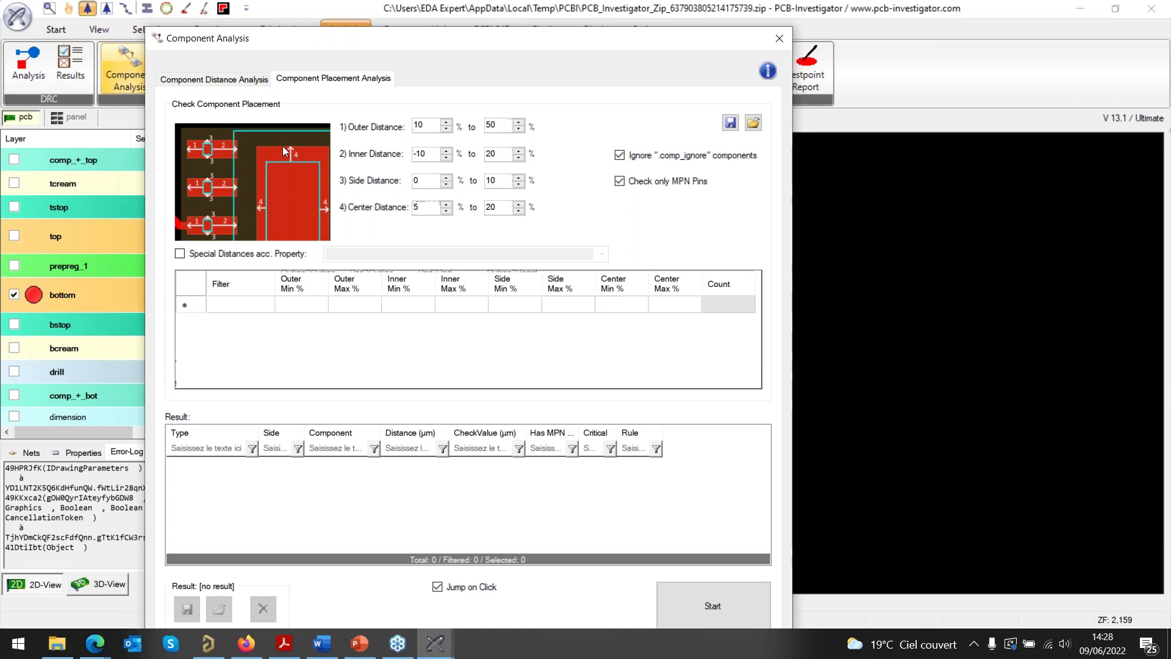
{"action": "left_click", "coordinate": [222, 80]}
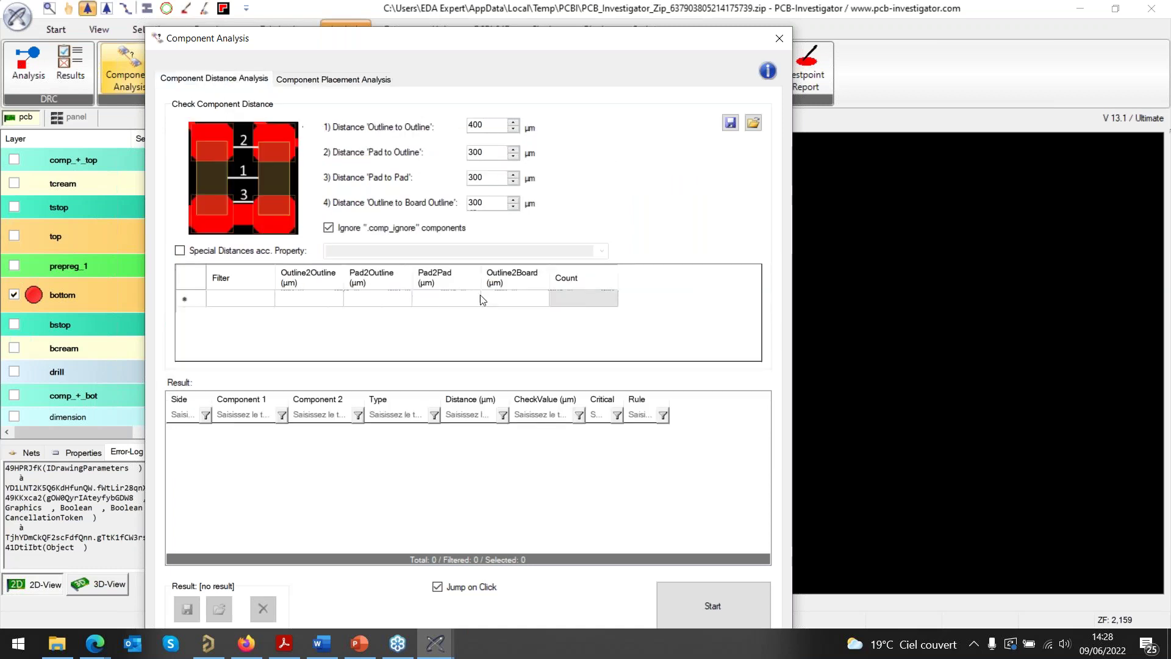
{"action": "left_click", "coordinate": [707, 603]}
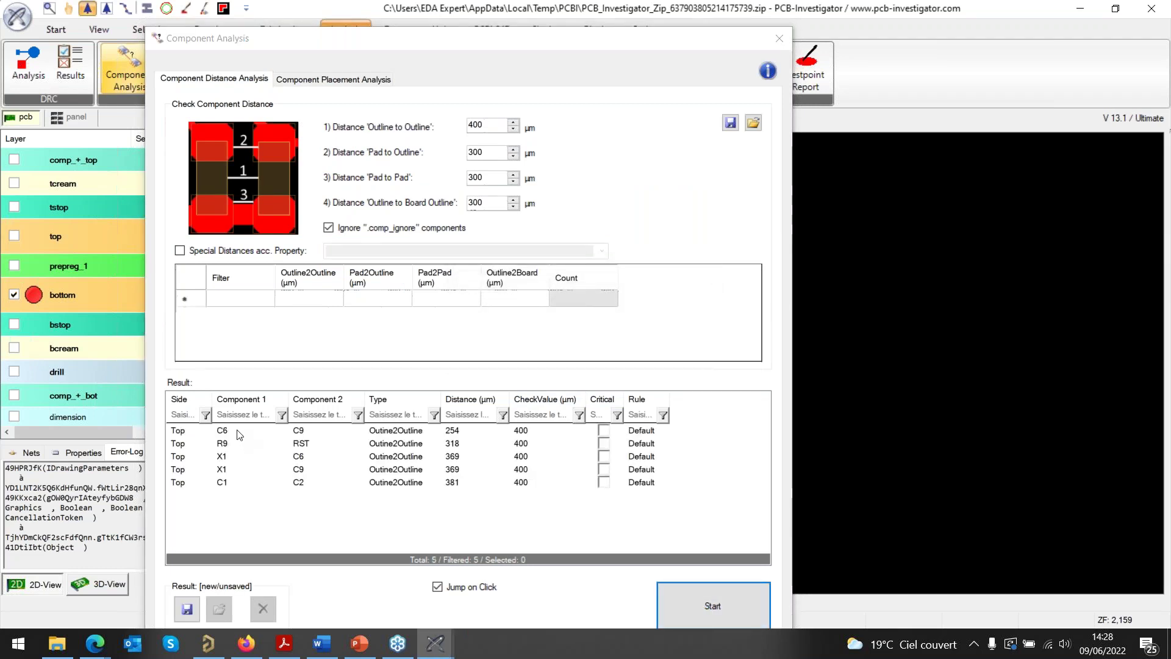
{"action": "left_click", "coordinate": [239, 430]}
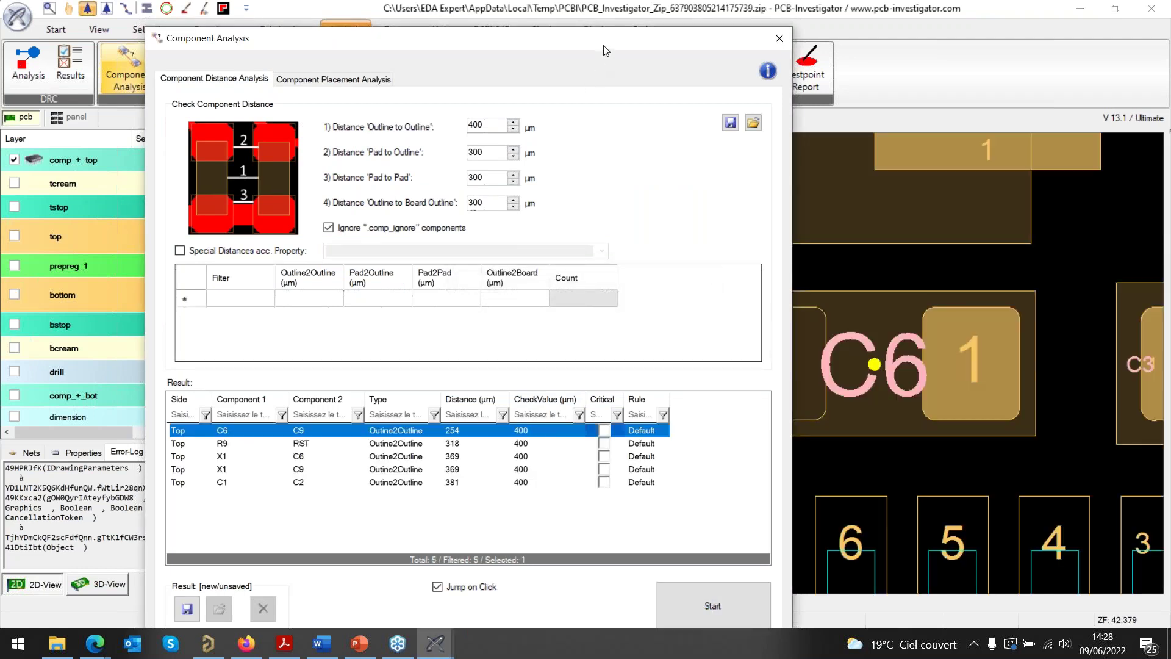
{"action": "left_click_drag", "start_coordinate": [601, 44], "coordinate": [256, 286]}
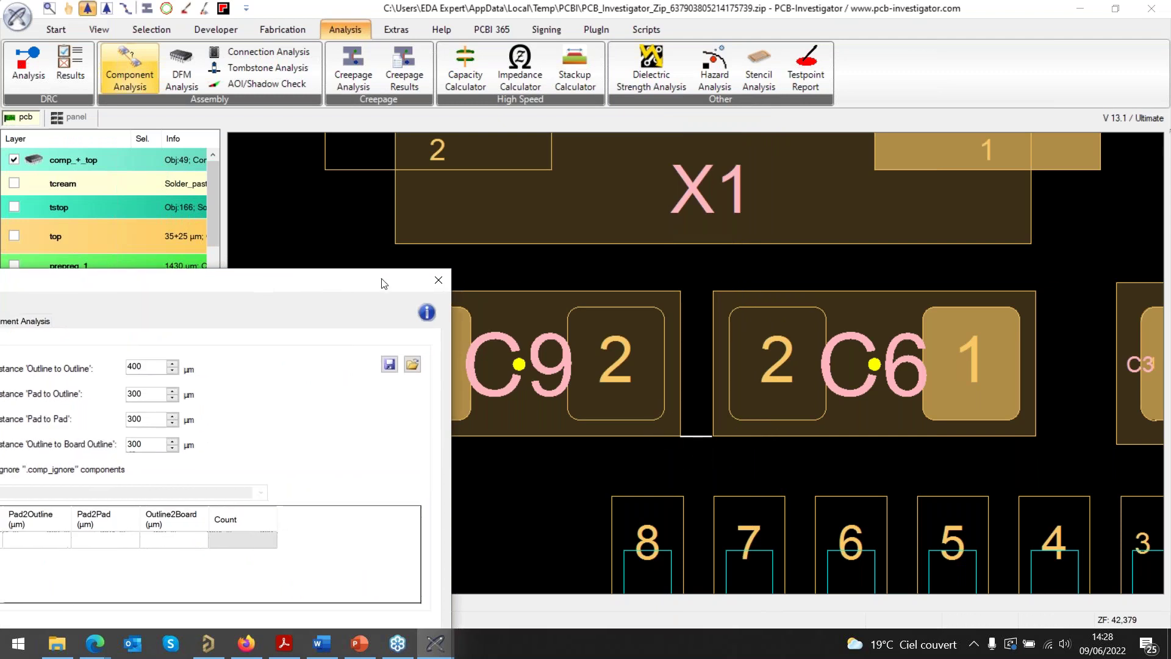
{"action": "left_click_drag", "start_coordinate": [305, 284], "coordinate": [737, 159]}
- Run the Component Placement Analysis with its default limits and locate the IN3-+ inner distance violation on the board
{"action": "left_click", "coordinate": [450, 196]}
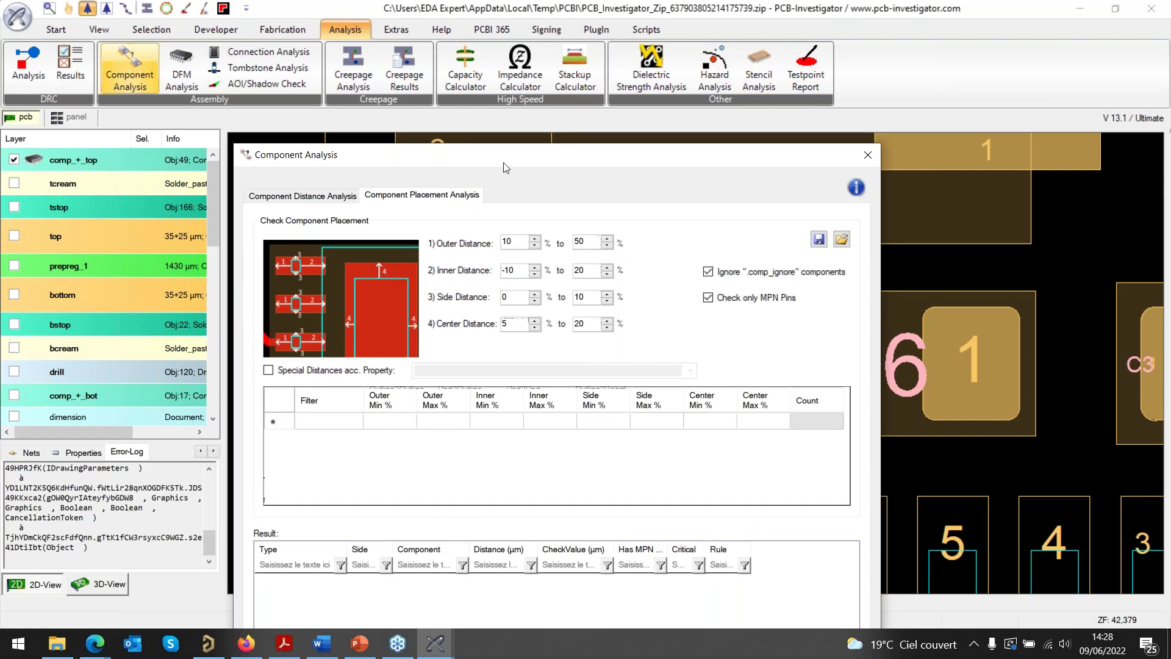
{"action": "left_click_drag", "start_coordinate": [510, 163], "coordinate": [469, 90]}
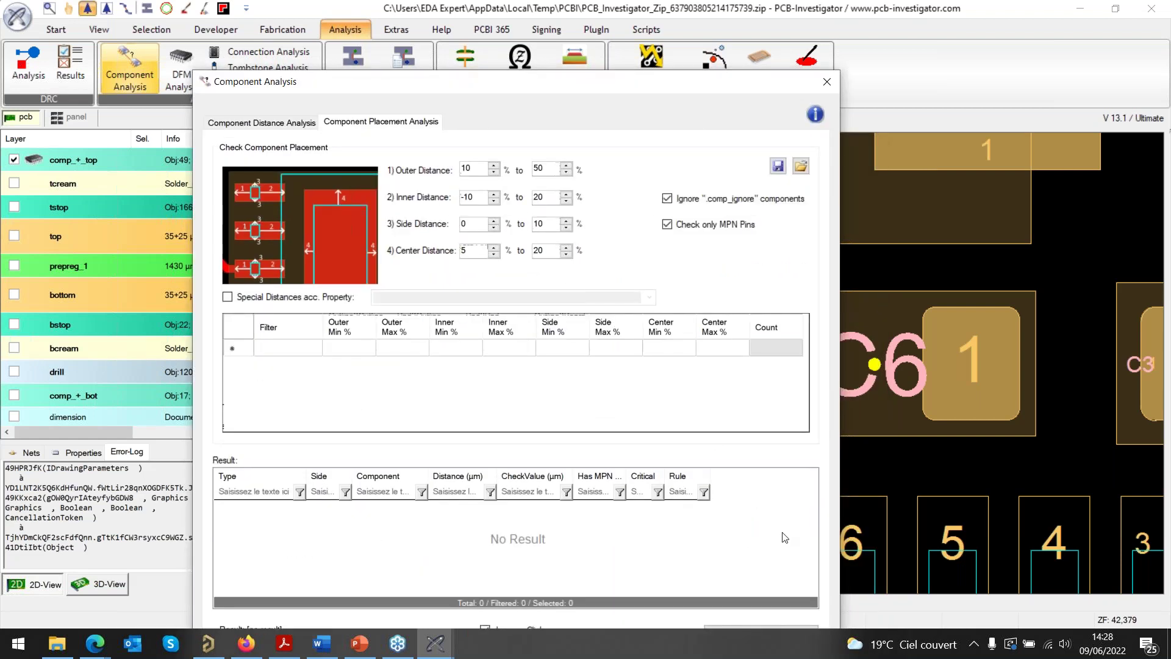
{"action": "left_click_drag", "start_coordinate": [632, 86], "coordinate": [559, 45]}
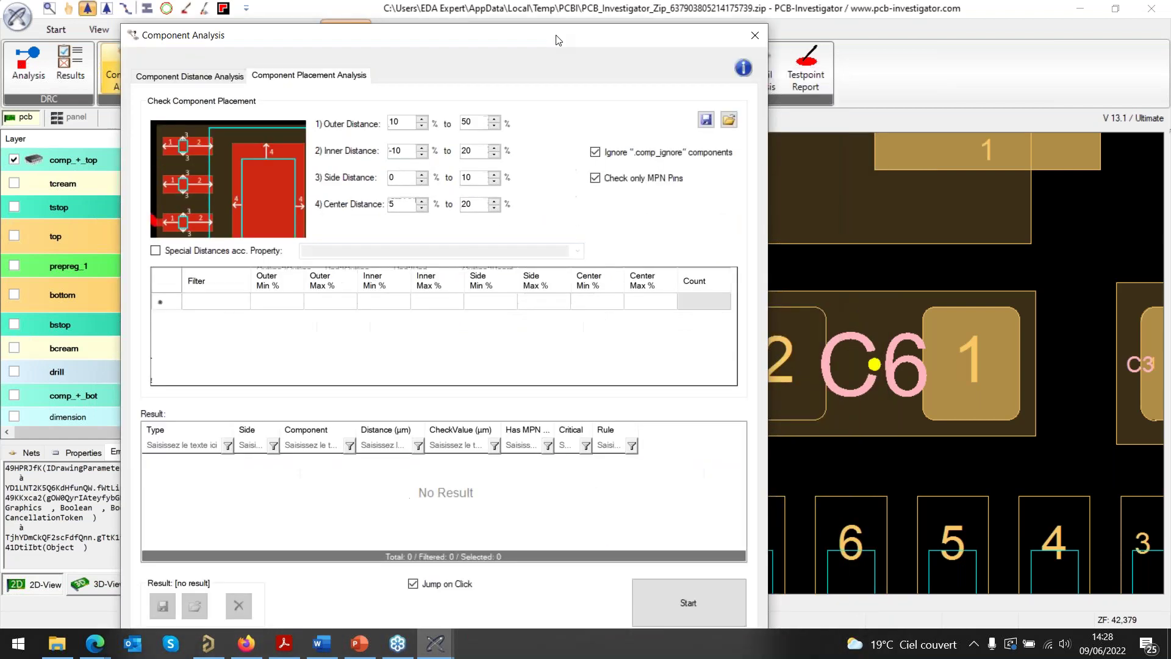
{"action": "left_click", "coordinate": [686, 609]}
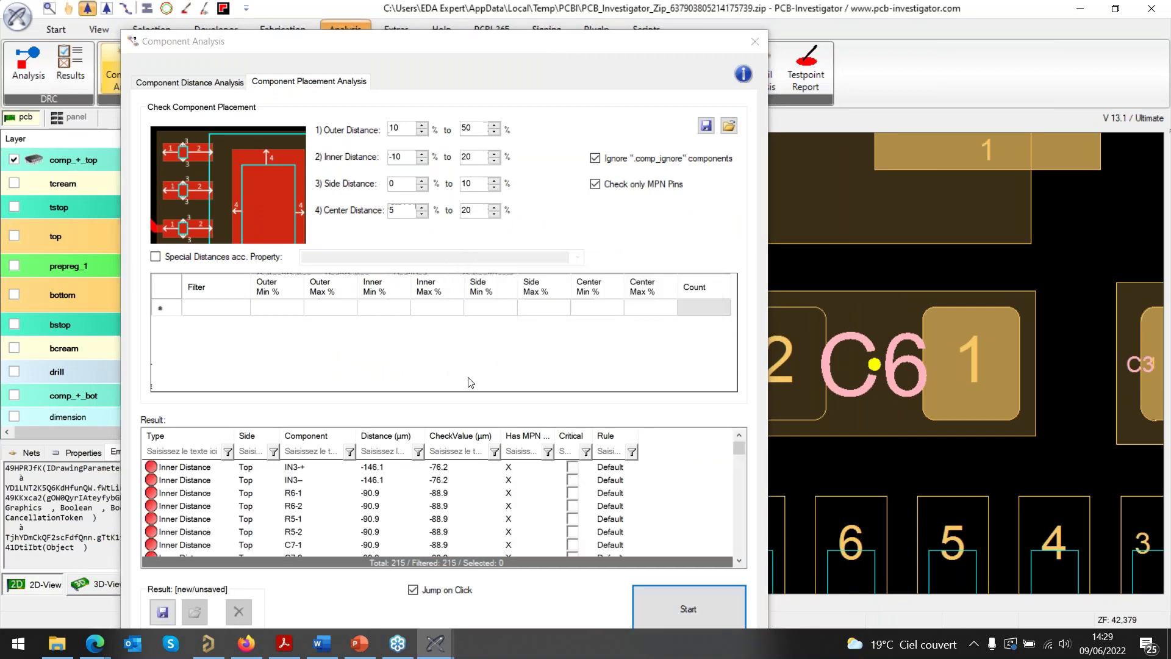
{"action": "left_click", "coordinate": [250, 468]}
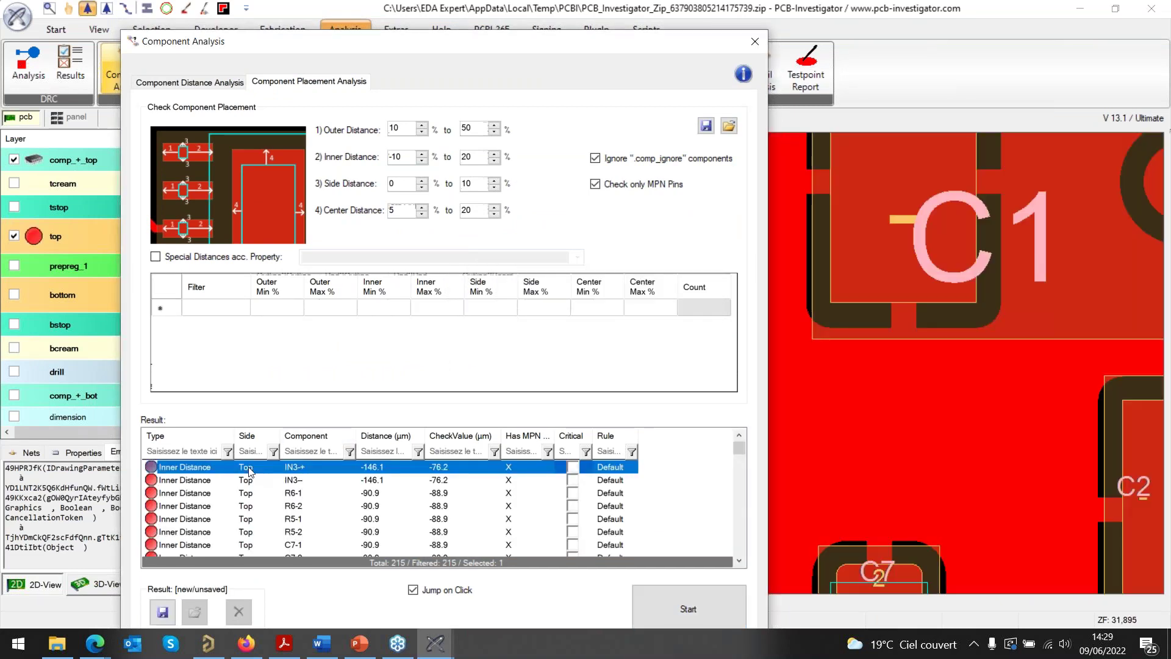
{"action": "left_click_drag", "start_coordinate": [527, 51], "coordinate": [346, 386]}
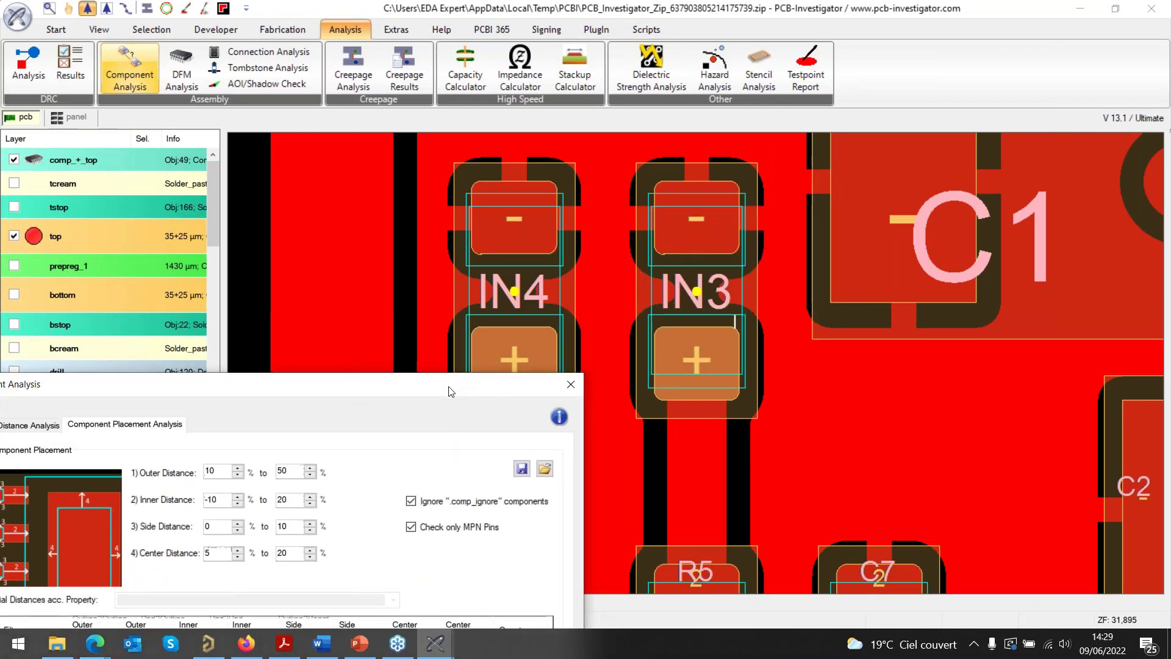
{"action": "left_click_drag", "start_coordinate": [426, 388], "coordinate": [727, 145]}
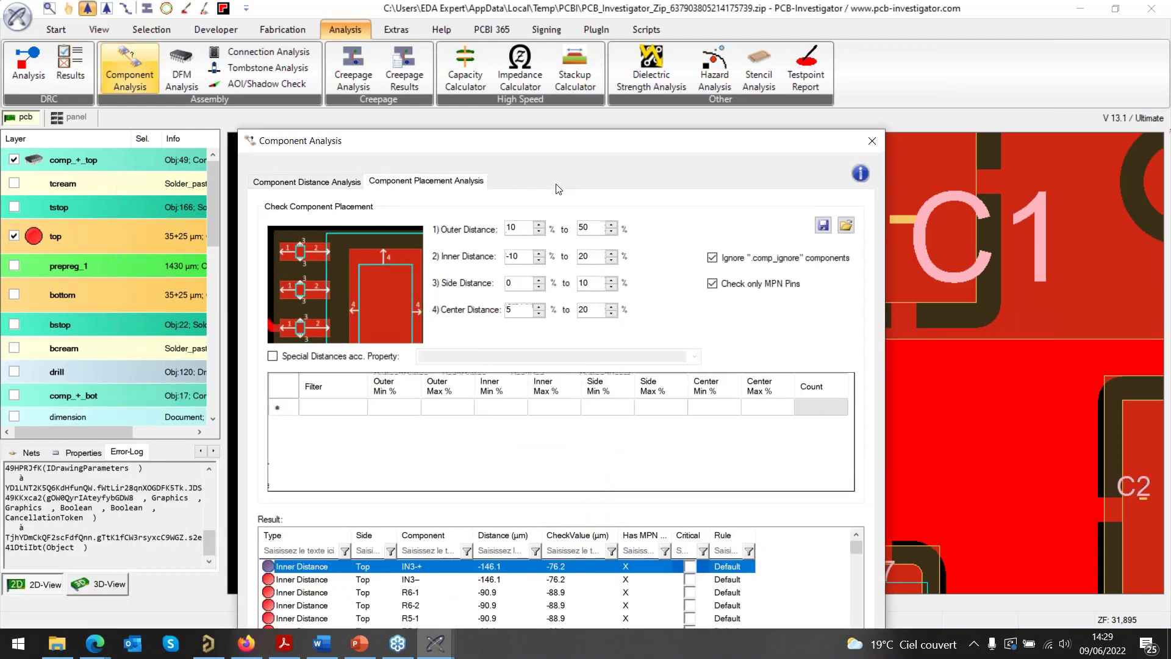
- Save the component placement results and close the Component Analysis, confirming that the last result is saved
{"action": "left_click_drag", "start_coordinate": [603, 150], "coordinate": [536, 51]}
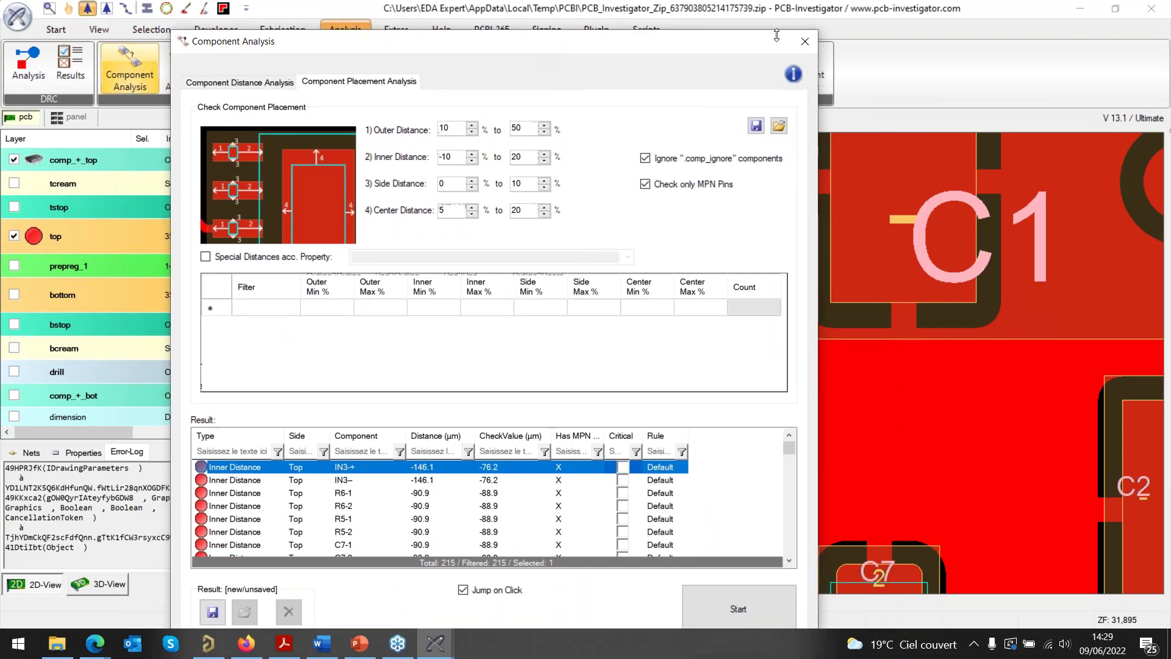
{"action": "left_click", "coordinate": [210, 617]}
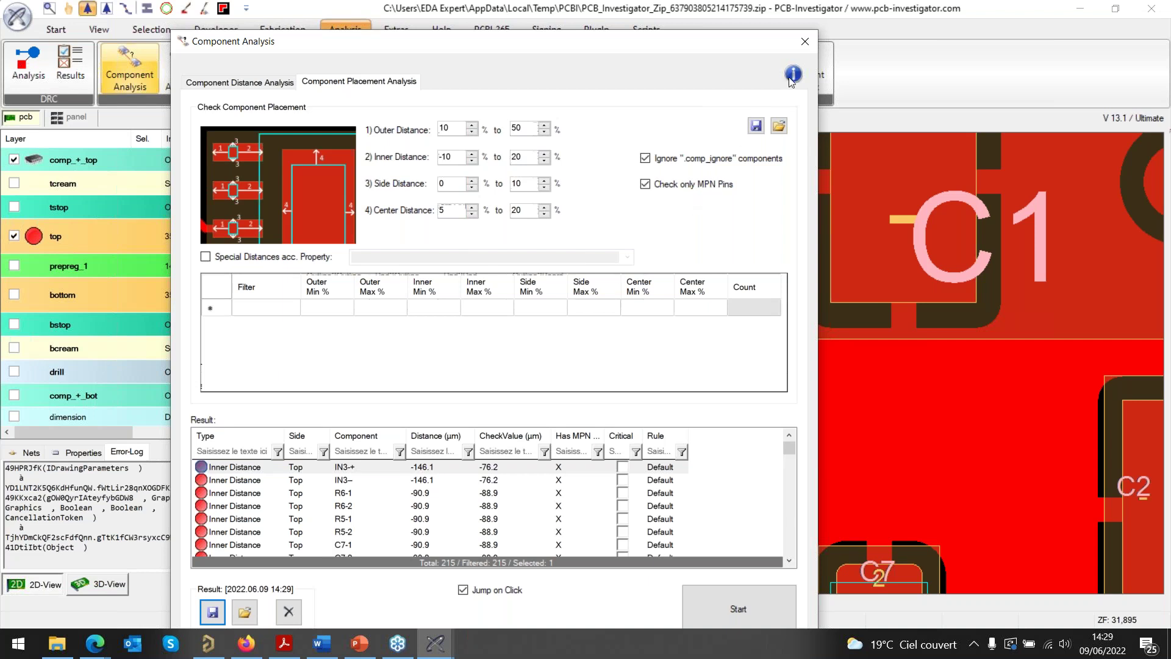
{"action": "left_click", "coordinate": [805, 43]}
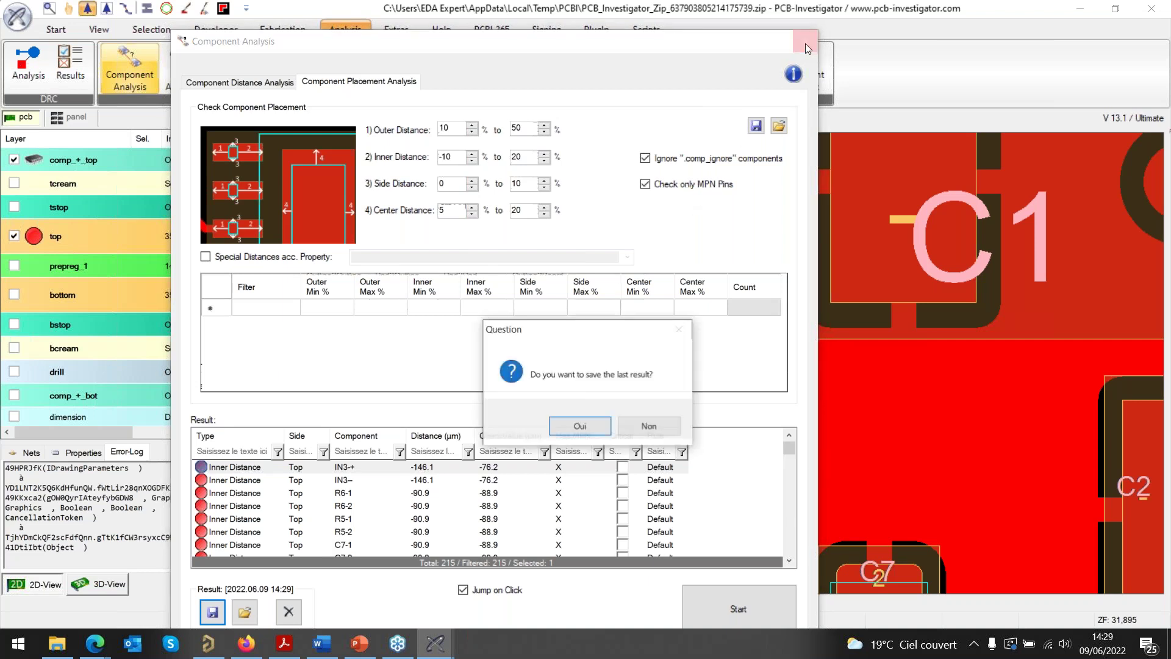
{"action": "left_click", "coordinate": [580, 426]}
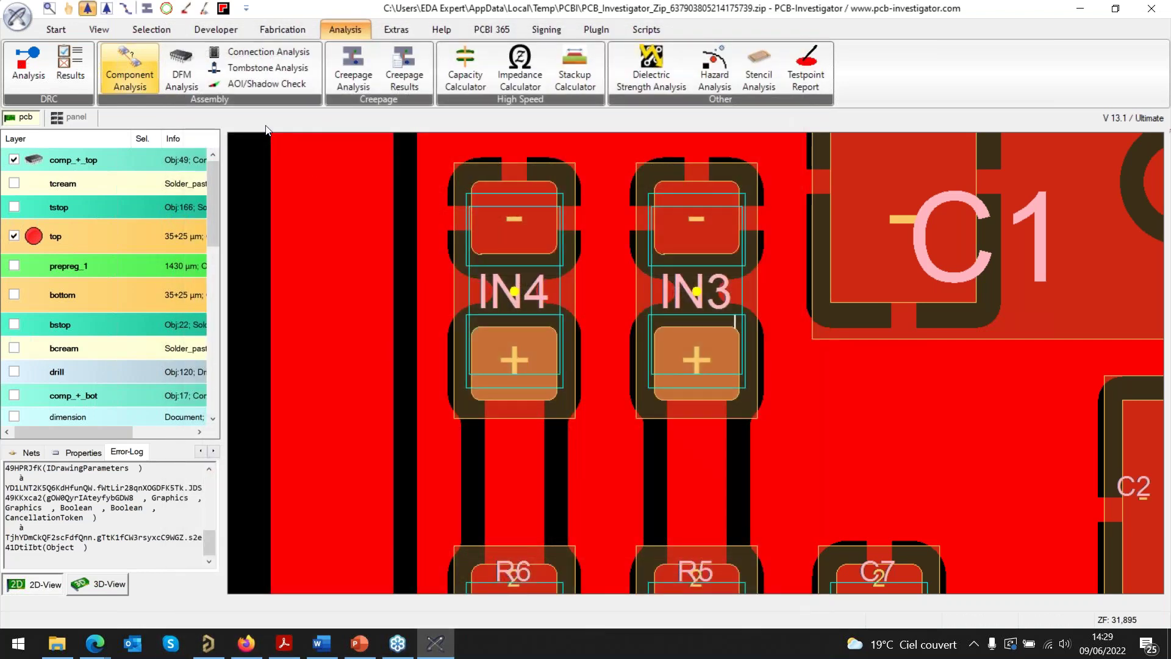
- Open the DFM Analysis and review its settings for selective soldering, fiducial markers, panelization, testpoints, solder paste and traces under components
{"action": "left_click", "coordinate": [177, 79]}
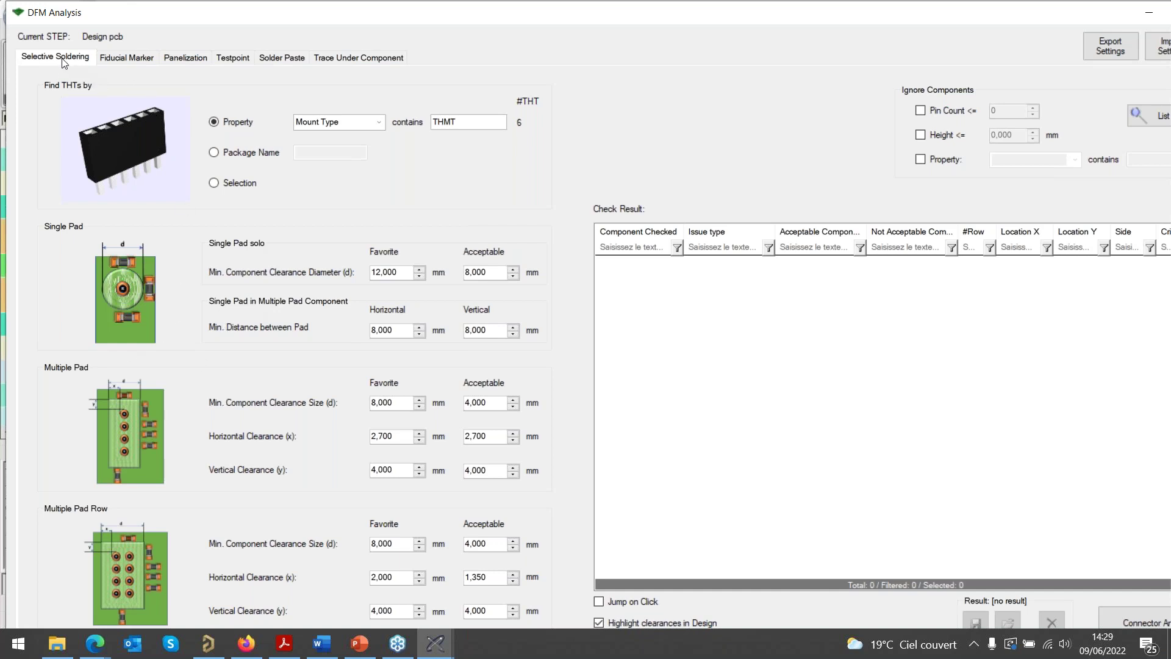
{"action": "left_click", "coordinate": [124, 58]}
{"action": "left_click", "coordinate": [185, 58]}
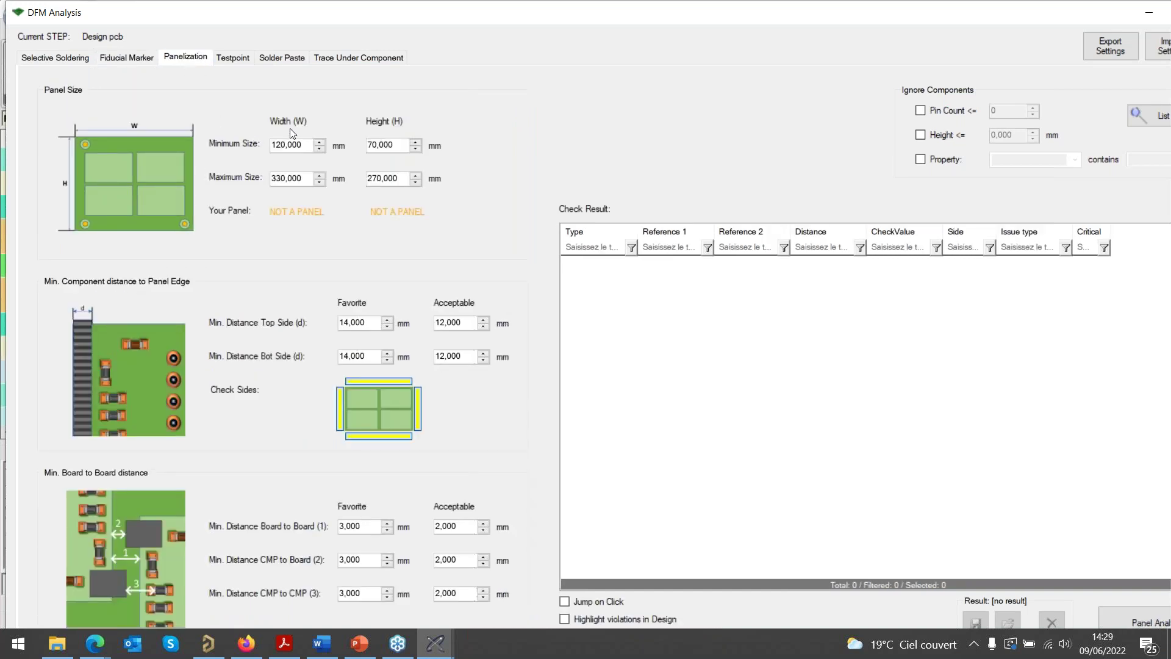
{"action": "left_click", "coordinate": [233, 61]}
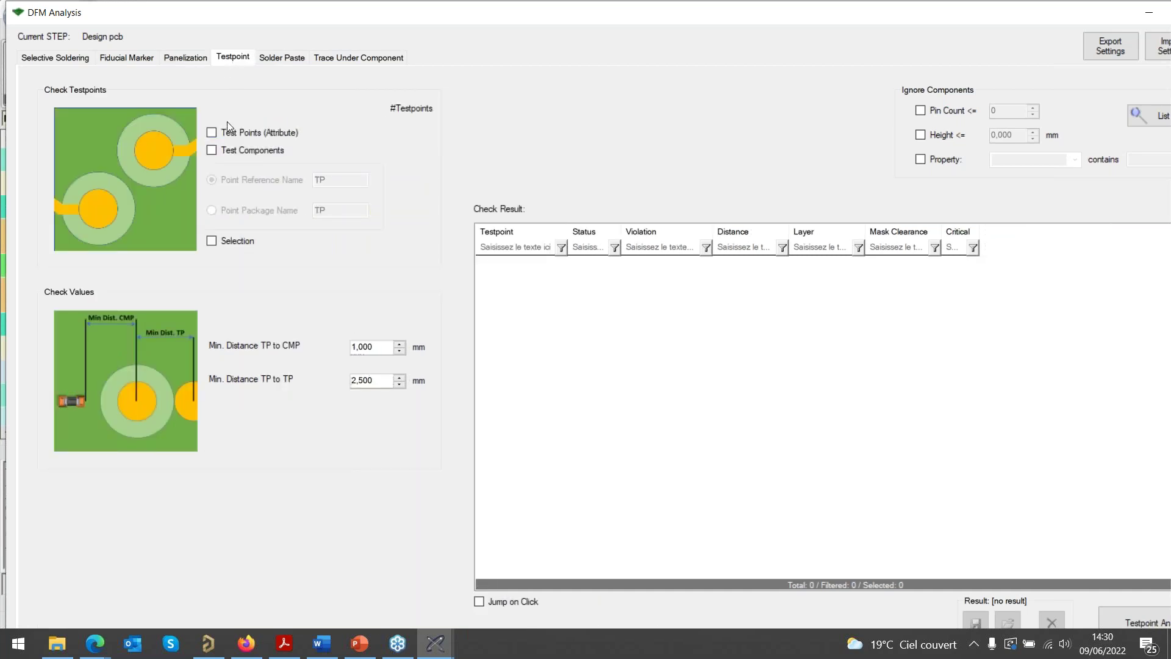
{"action": "left_click", "coordinate": [282, 60]}
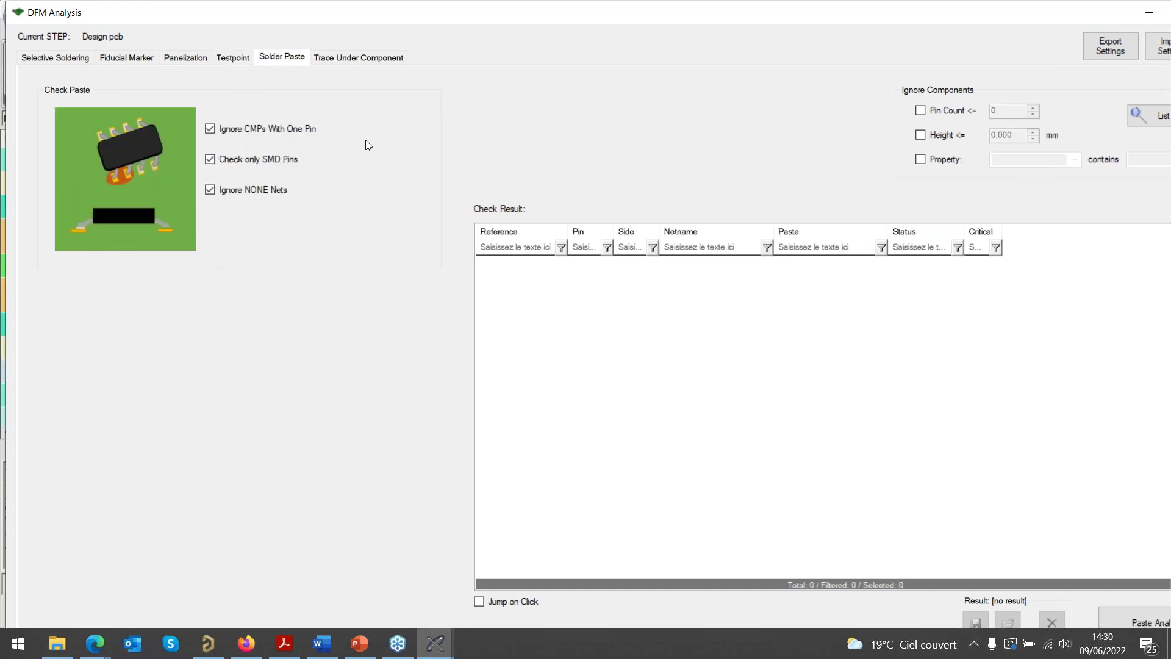
{"action": "left_click", "coordinate": [345, 58]}
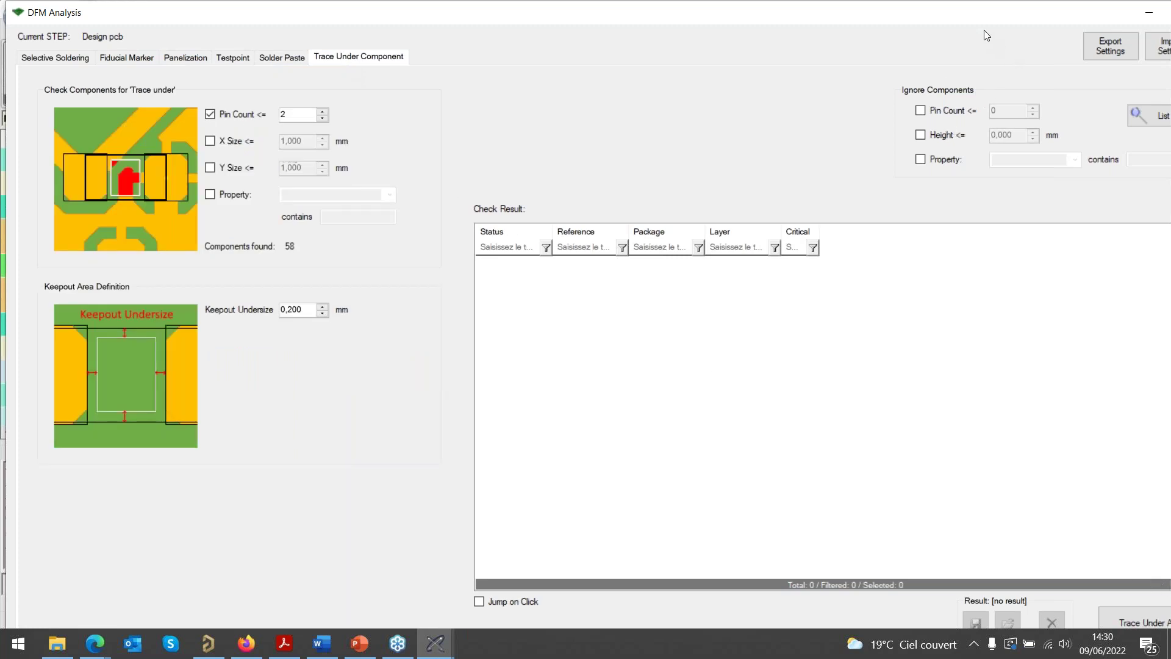
- Run the Trace Under Component analysis in the maximized window, mark the X1 result as critical, and briefly uncover the board behind it
{"action": "double_click", "coordinate": [934, 22]}
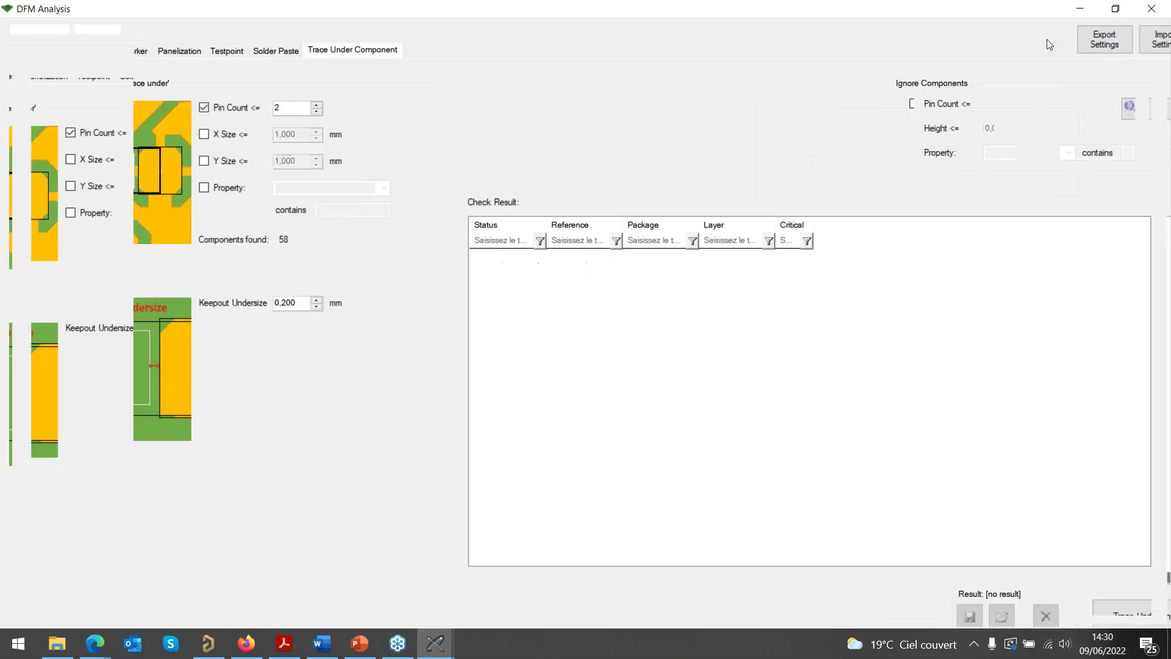
{"action": "left_click", "coordinate": [1091, 608]}
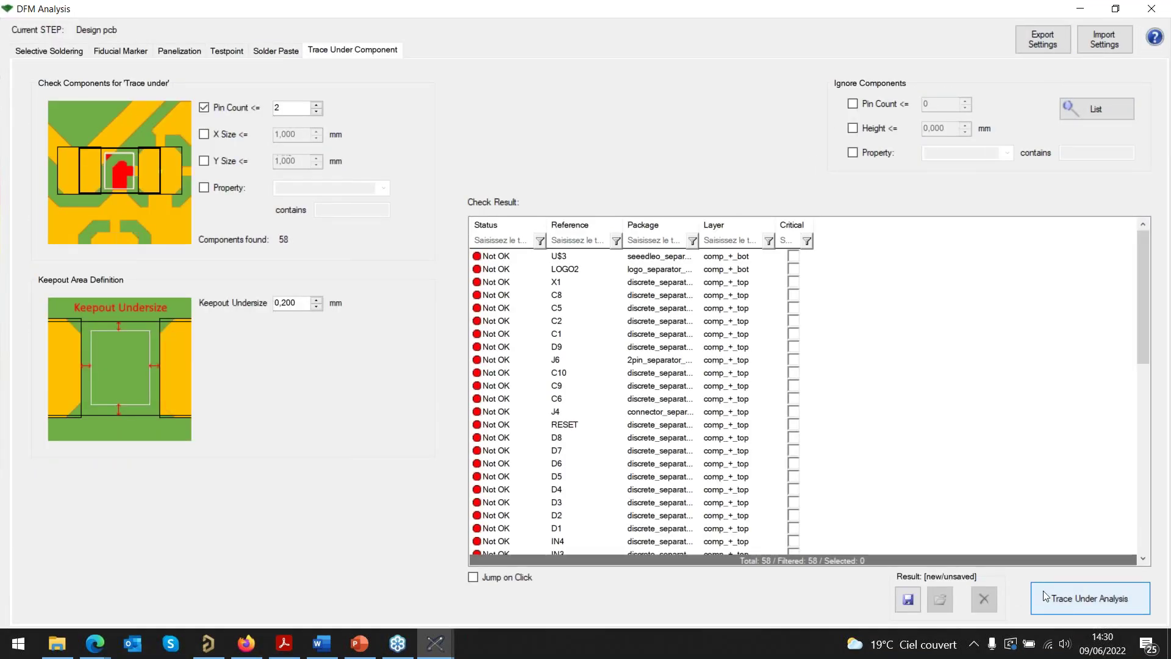
{"action": "left_click", "coordinate": [511, 284]}
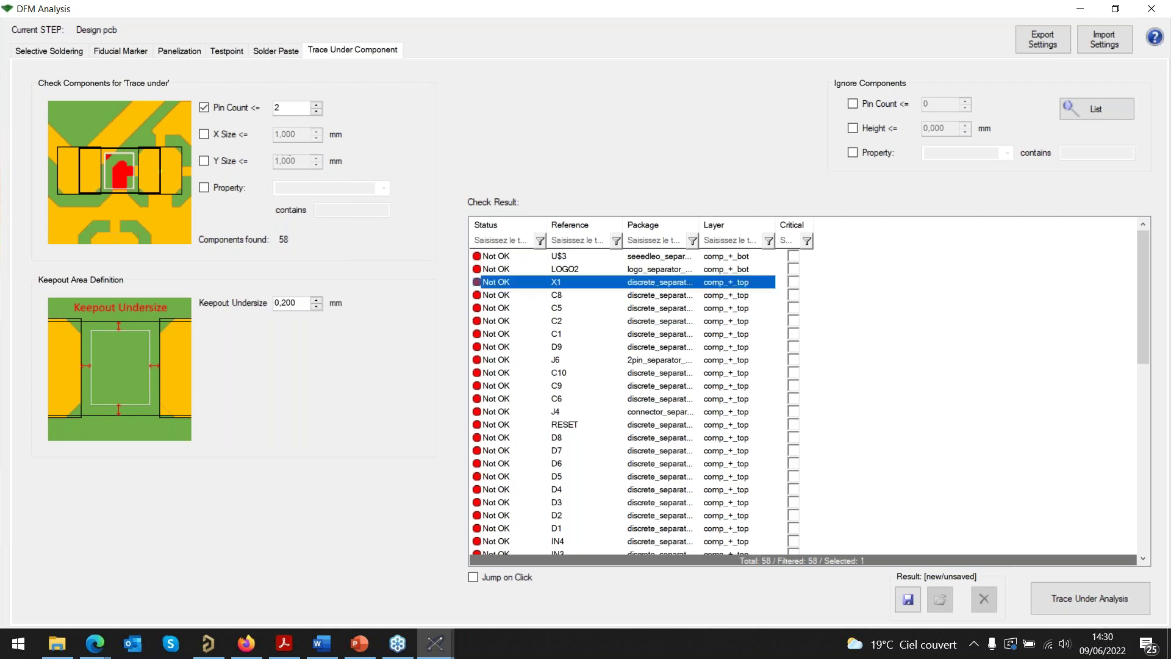
{"action": "left_click", "coordinate": [793, 282]}
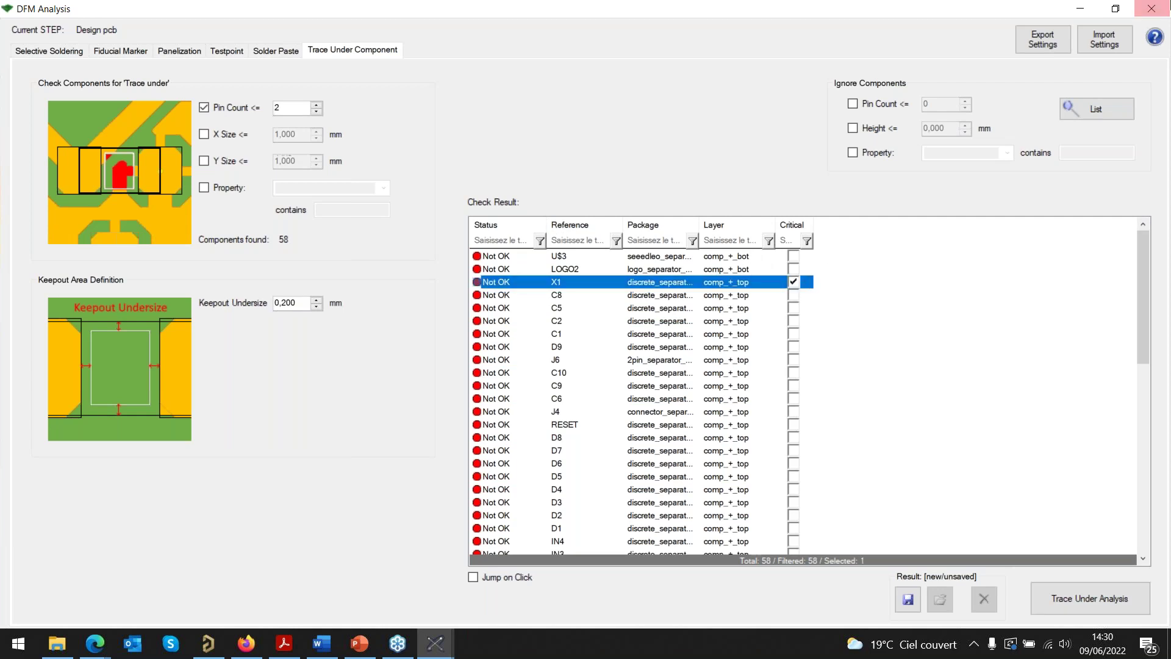
{"action": "left_click", "coordinate": [1115, 8]}
{"action": "left_click_drag", "start_coordinate": [893, 33], "coordinate": [452, 477]}
{"action": "left_click_drag", "start_coordinate": [330, 477], "coordinate": [907, 57]}
{"action": "left_click", "coordinate": [1110, 58]}
- Review the solder paste, testpoint, panelization and selective soldering checks again, and close the DFM Analysis
{"action": "left_click", "coordinate": [282, 54]}
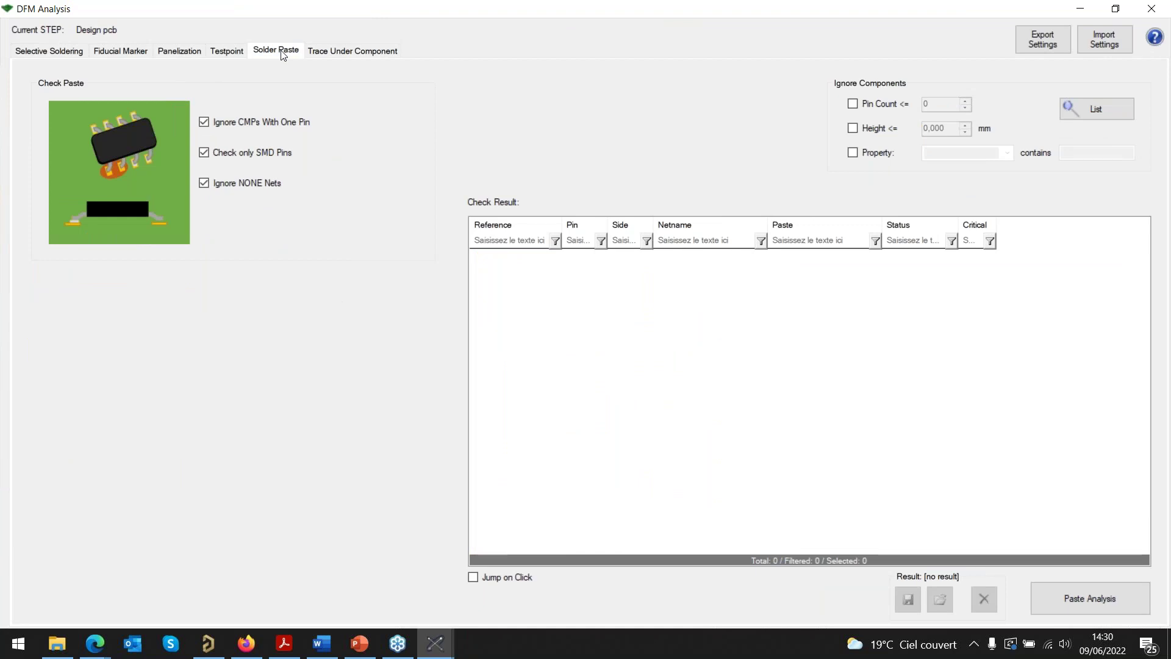
{"action": "left_click", "coordinate": [229, 54]}
{"action": "left_click", "coordinate": [184, 57]}
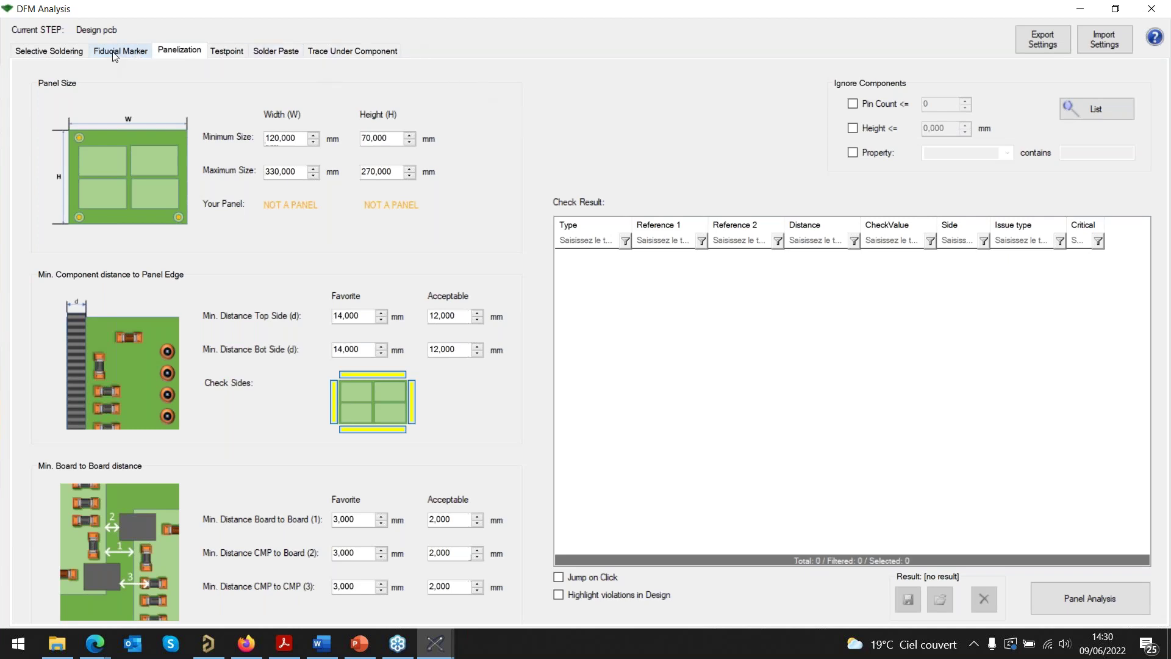
{"action": "left_click", "coordinate": [49, 51]}
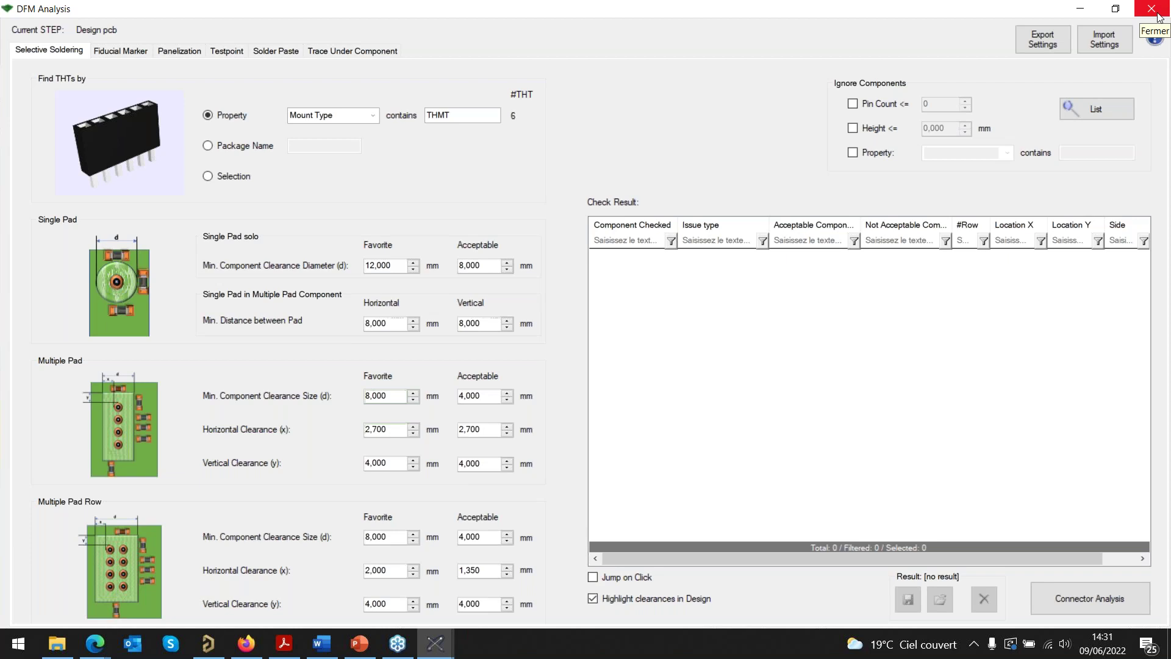
{"action": "left_click", "coordinate": [1138, 13]}
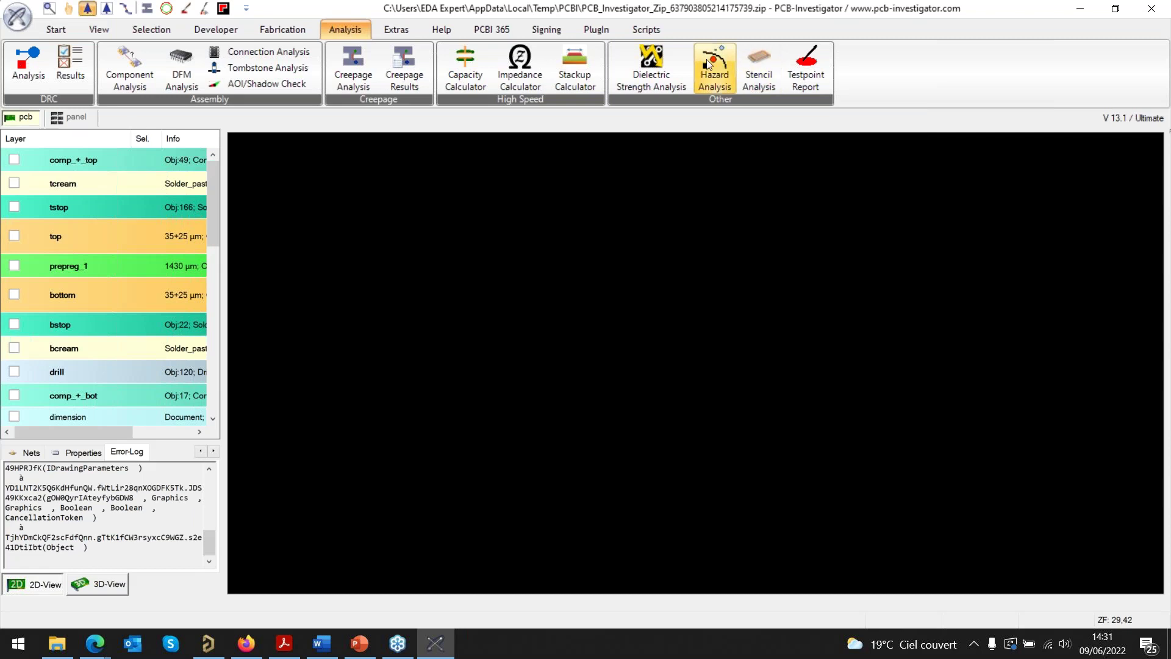
- Open the Hazard Analysis, view its help illustration and its particle and ignore settings, and close it
{"action": "left_click", "coordinate": [706, 59]}
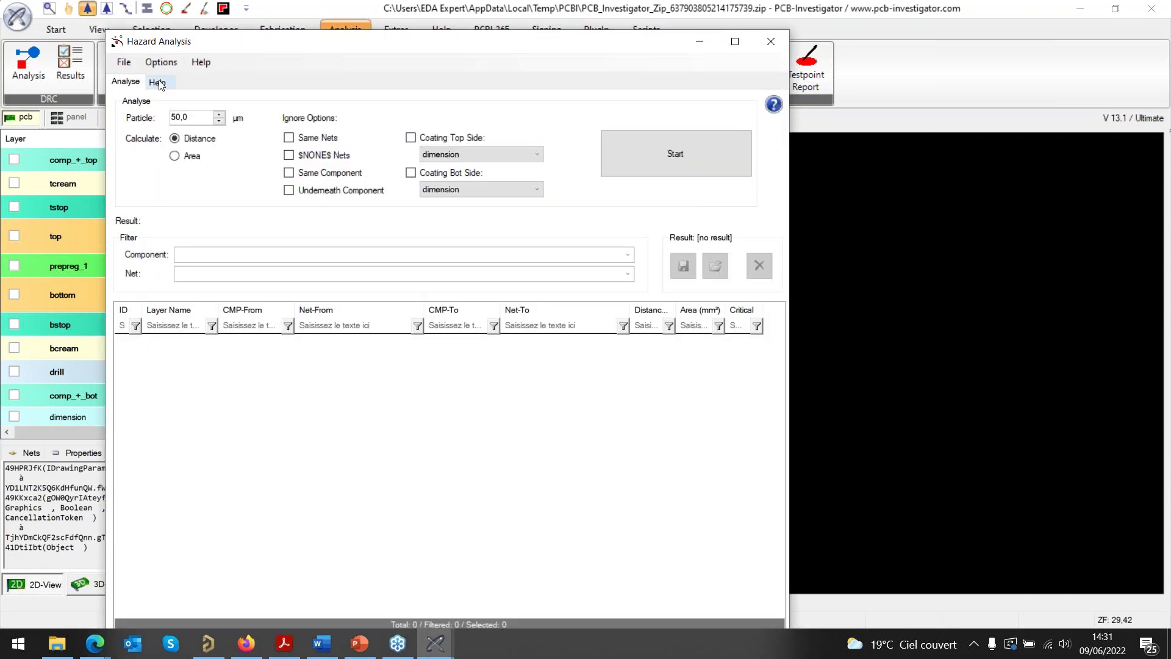
{"action": "left_click", "coordinate": [157, 82]}
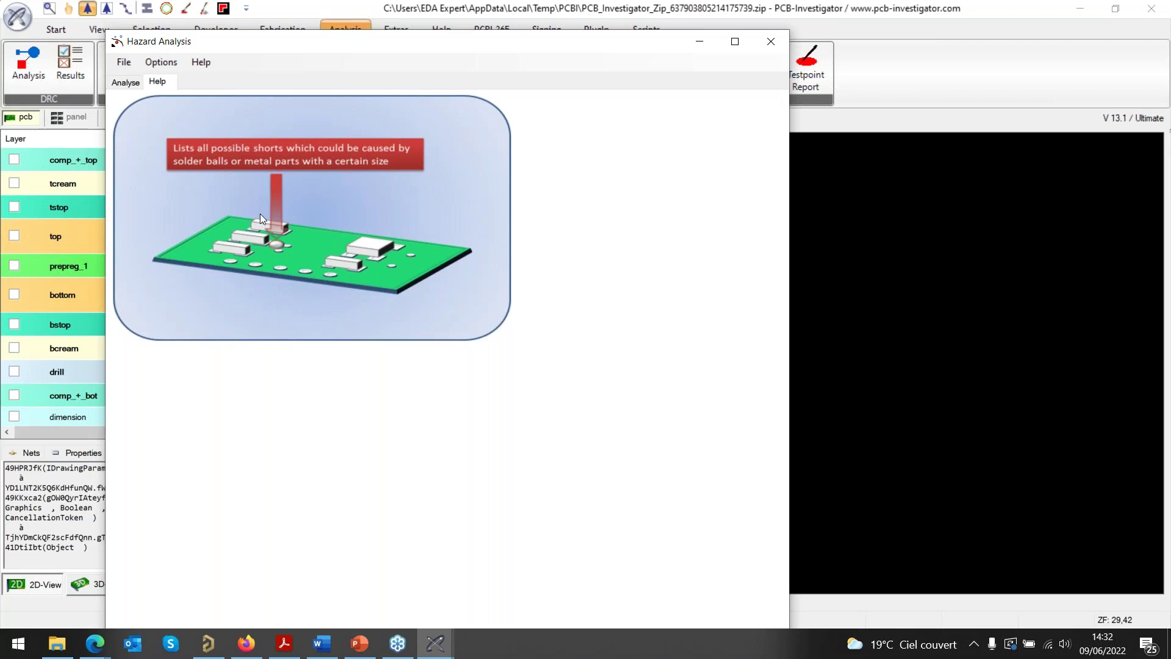
{"action": "left_click", "coordinate": [126, 82]}
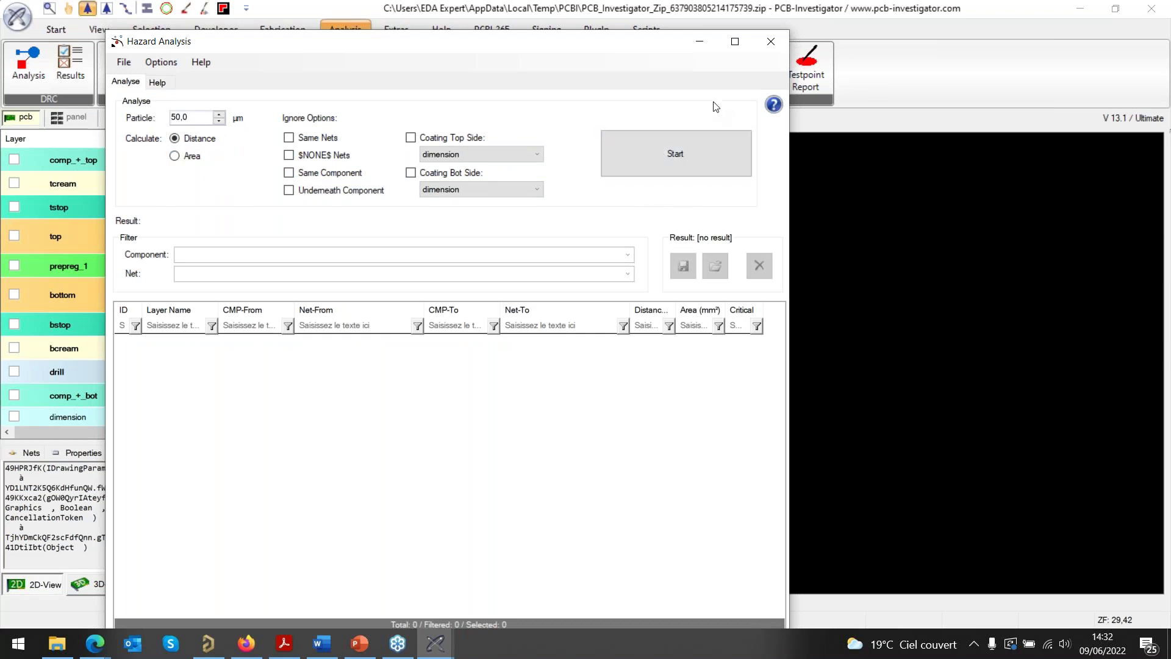
{"action": "left_click", "coordinate": [770, 41]}
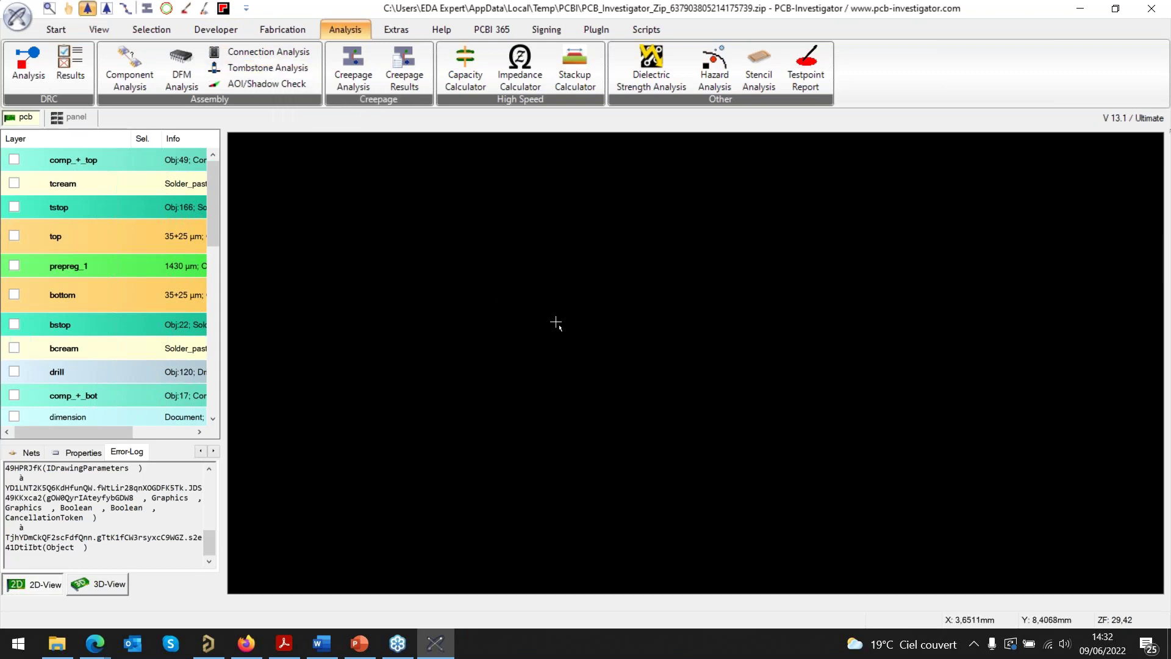
- Show the top, prepreg_1, bottom and bstop layers on the board
{"action": "left_click", "coordinate": [14, 237]}
{"action": "left_click", "coordinate": [14, 266]}
{"action": "left_click", "coordinate": [14, 294]}
{"action": "left_click", "coordinate": [14, 325]}
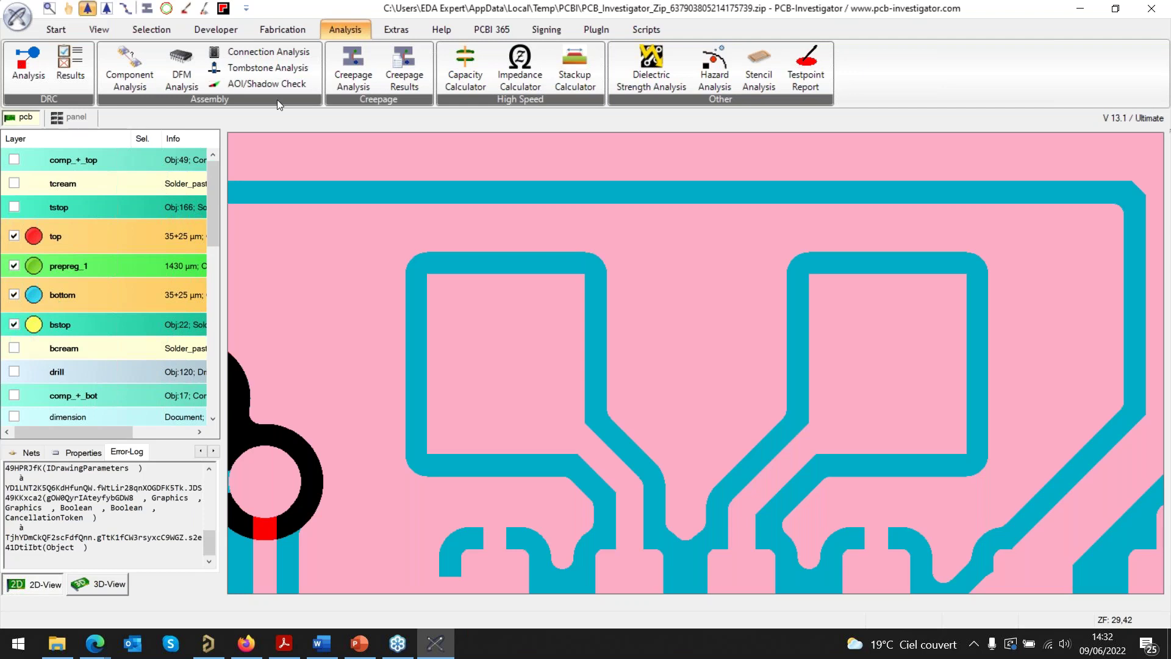
- Open the Extended Design Report with HTML output and move its window up so the report creation option is accessible
{"action": "left_click", "coordinate": [396, 29]}
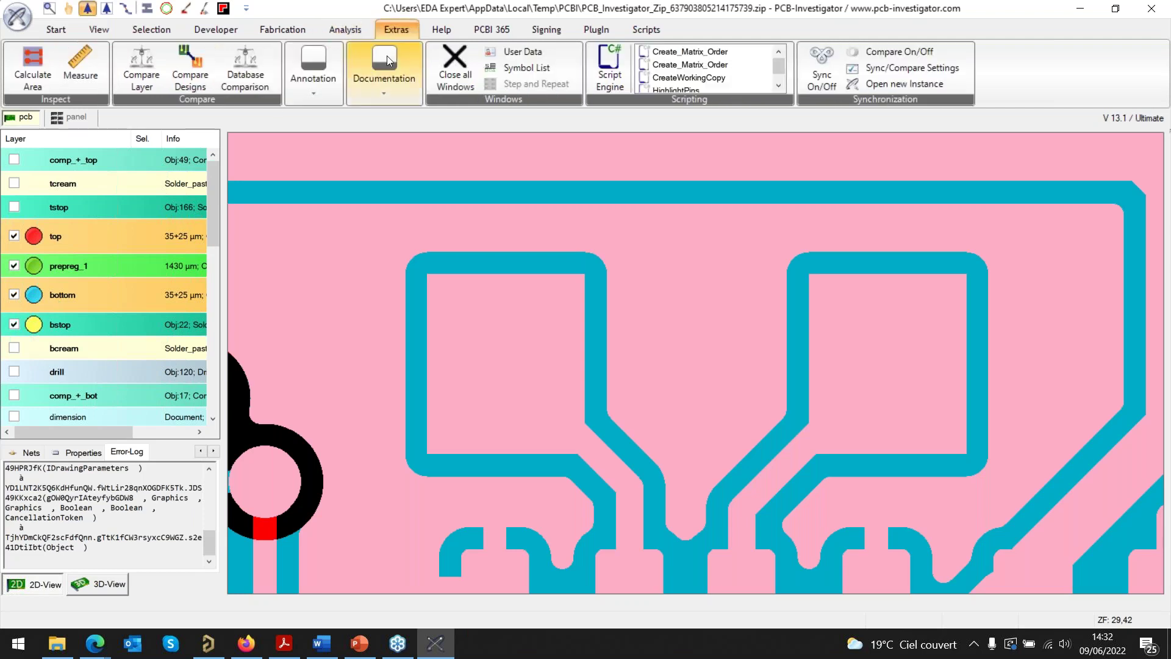
{"action": "left_click", "coordinate": [386, 93]}
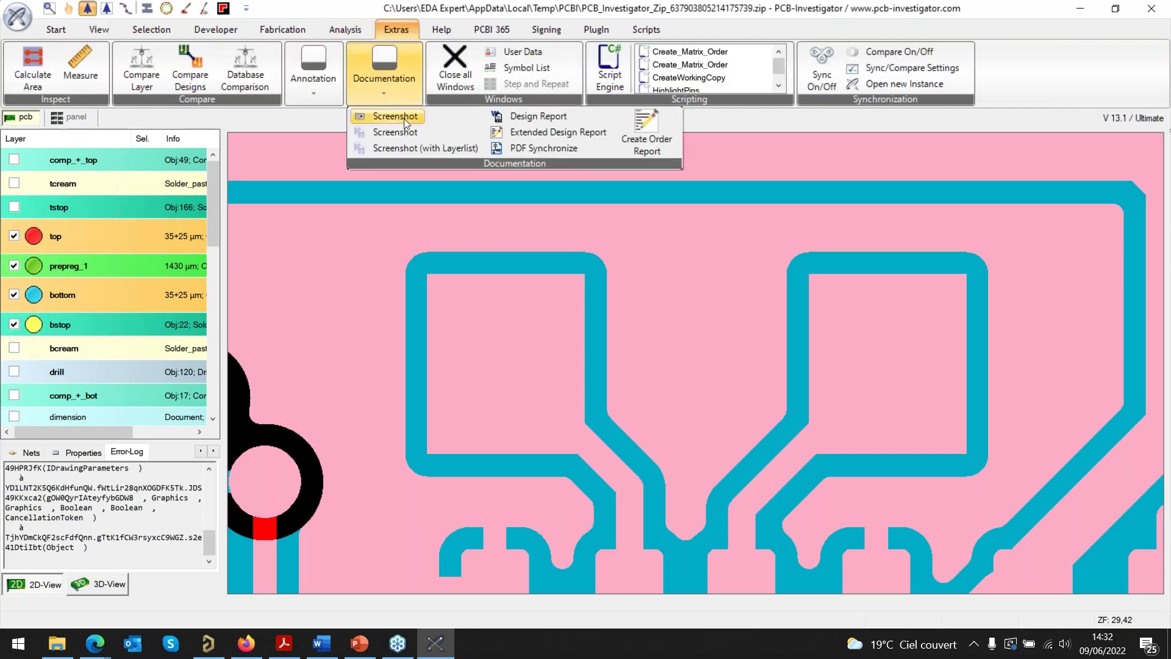
{"action": "left_click", "coordinate": [525, 133]}
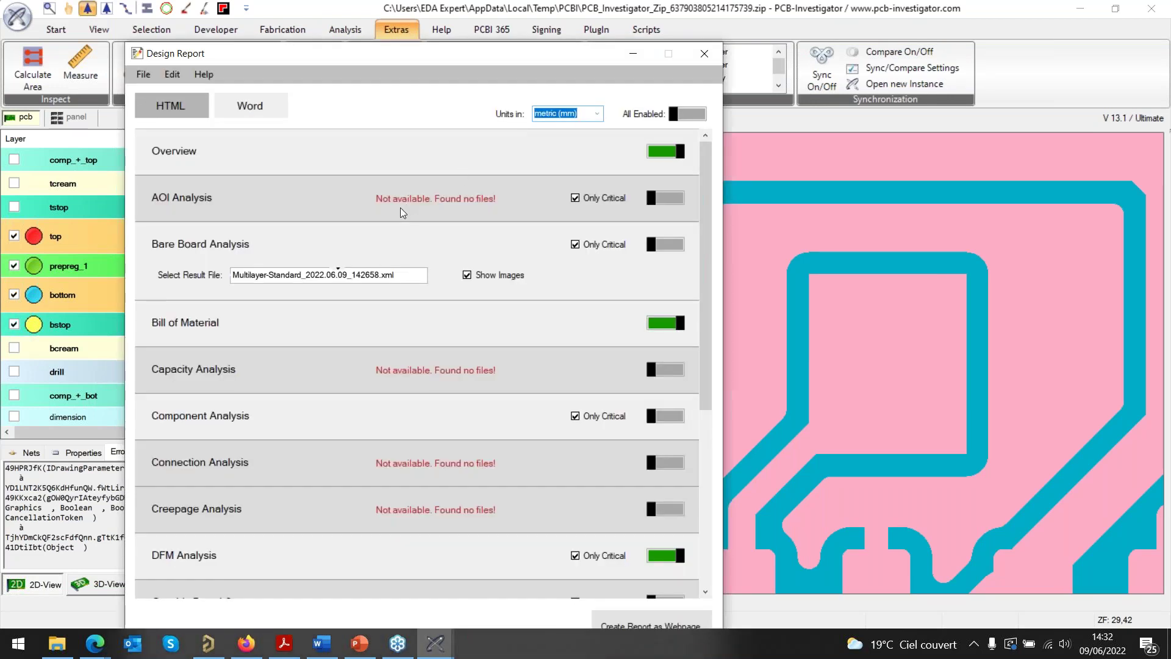
{"action": "left_click", "coordinate": [182, 111]}
{"action": "left_click_drag", "start_coordinate": [570, 61], "coordinate": [528, 1]}
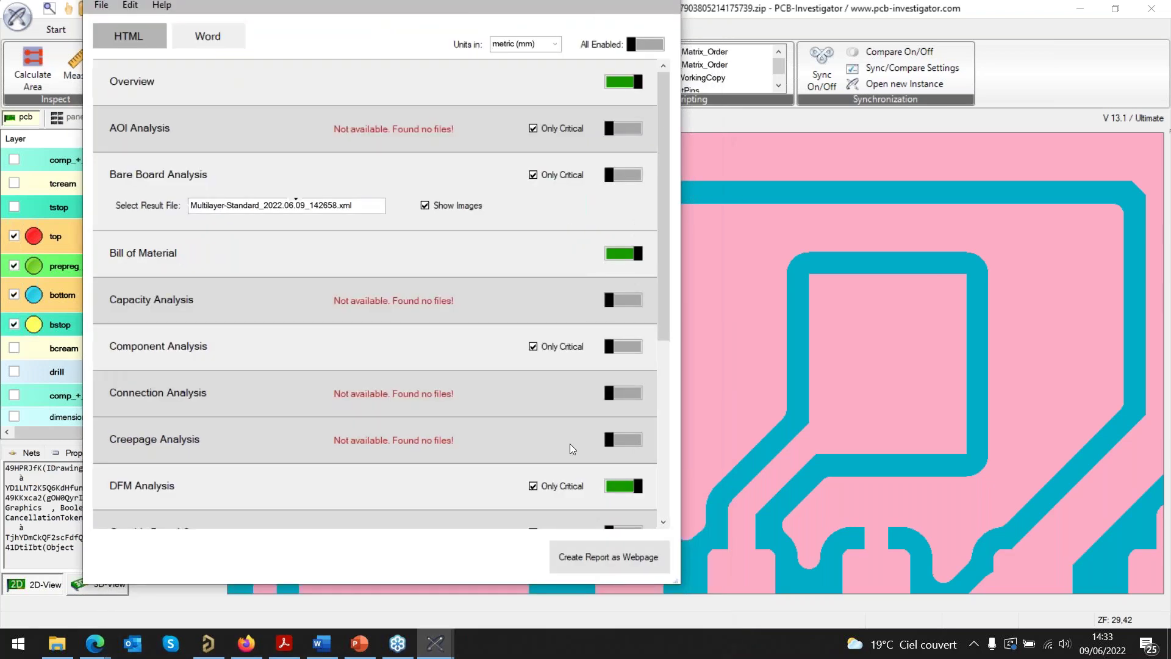
- Create the report as a webpage and save it as DesignReport.html in the C: drive's TMP folder
{"action": "left_click", "coordinate": [599, 558]}
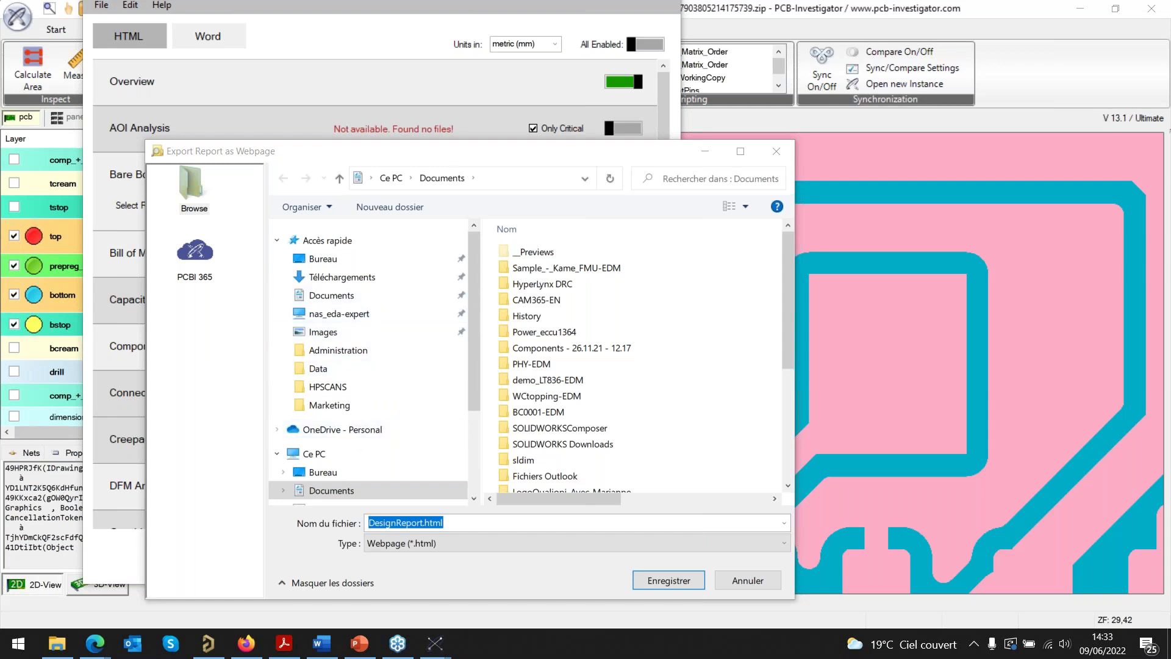
{"action": "left_click", "coordinate": [349, 455]}
{"action": "scroll", "coordinate": [549, 406], "scroll_direction": "down", "scroll_amount": 2}
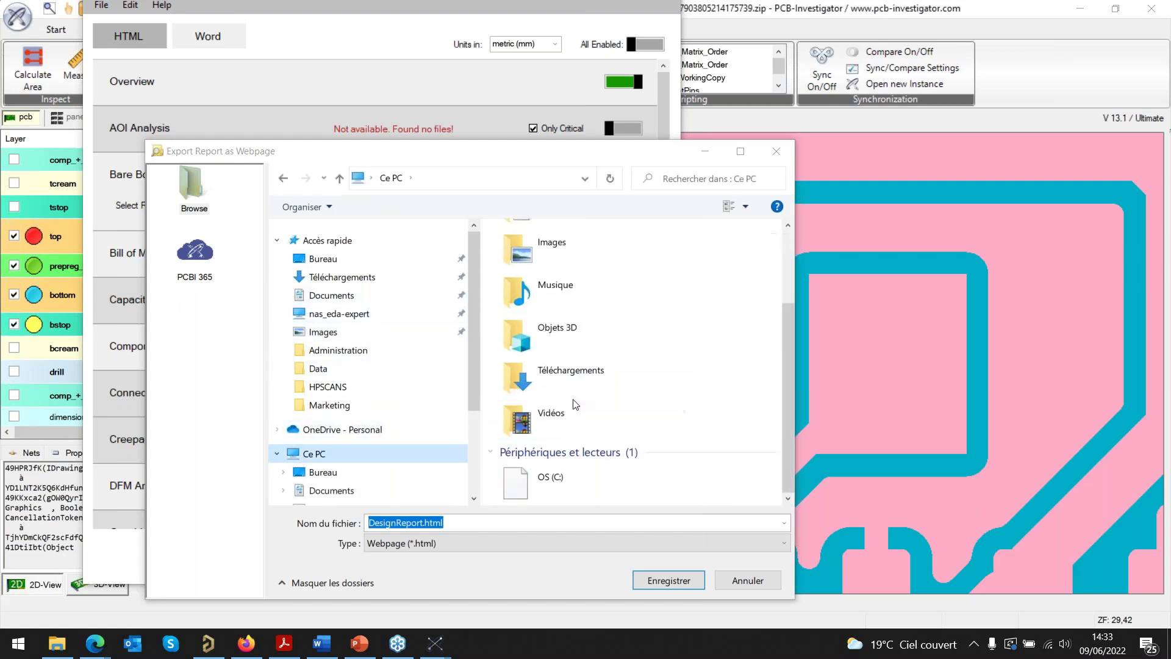
{"action": "left_click", "coordinate": [580, 477]}
{"action": "double_click", "coordinate": [579, 477]}
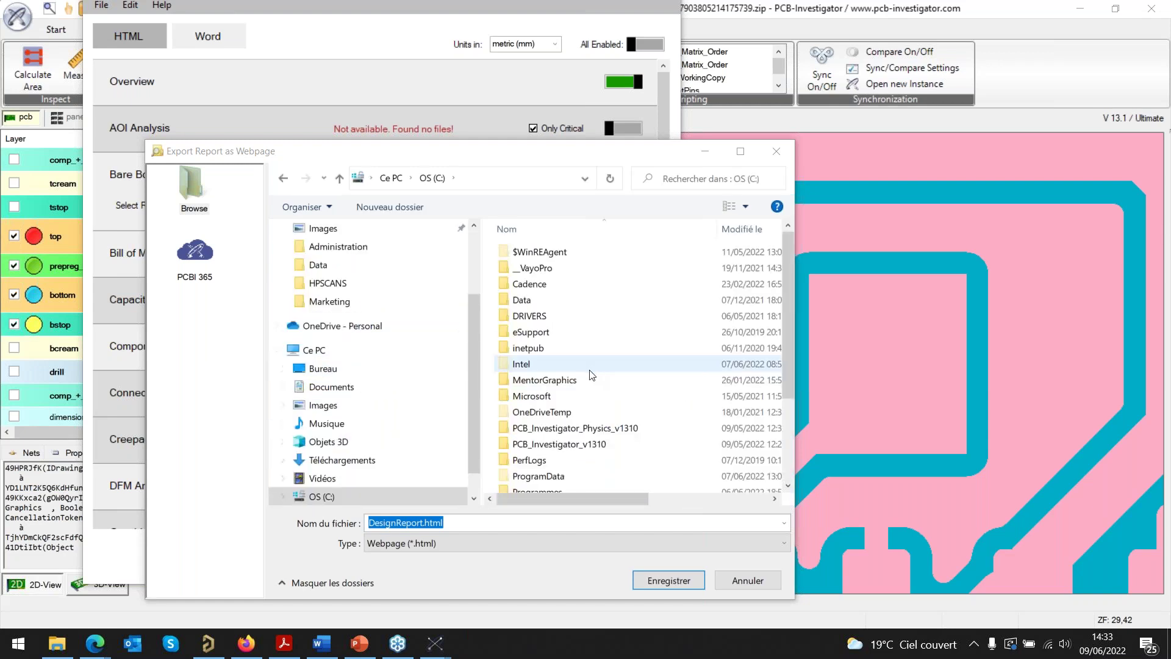
{"action": "scroll", "coordinate": [567, 403], "scroll_direction": "down", "scroll_amount": 3}
{"action": "double_click", "coordinate": [565, 436]}
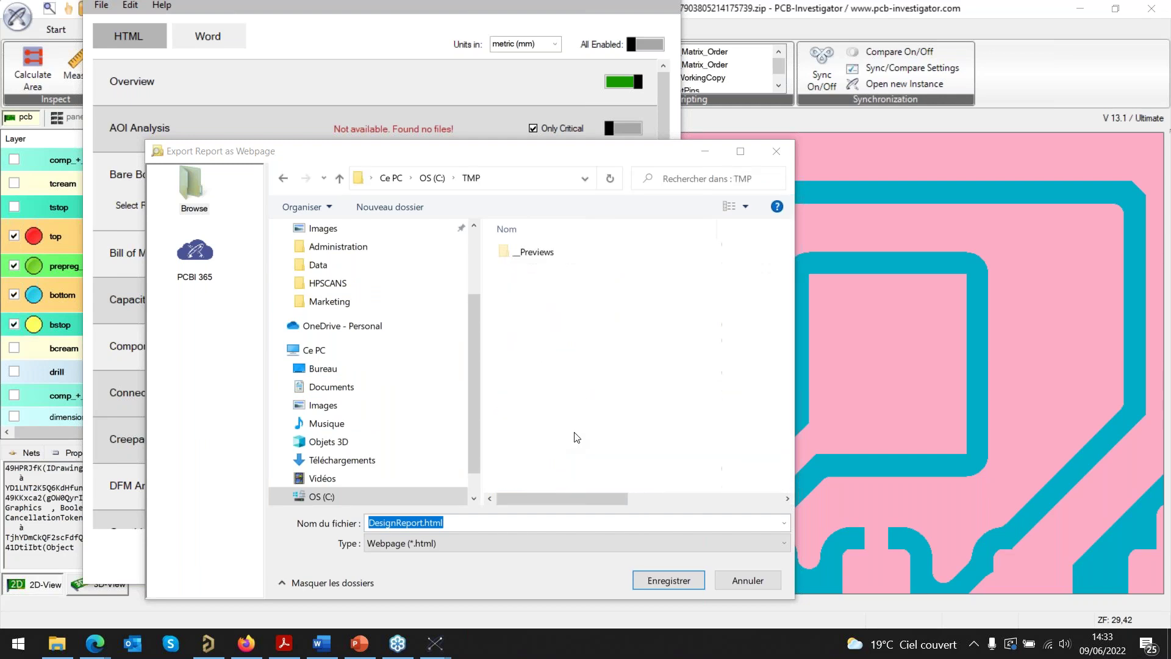
{"action": "left_click", "coordinate": [670, 579]}
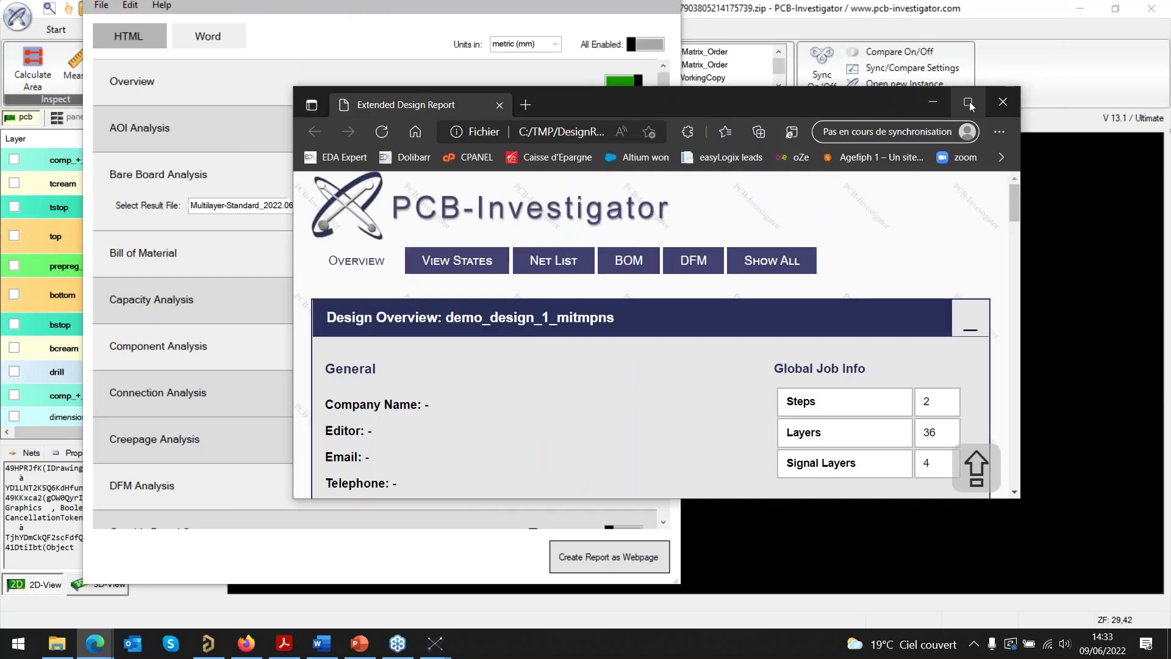
- Maximize the generated report and examine the design overview, board dimensions and layer table of the pcb step
{"action": "left_click", "coordinate": [970, 101]}
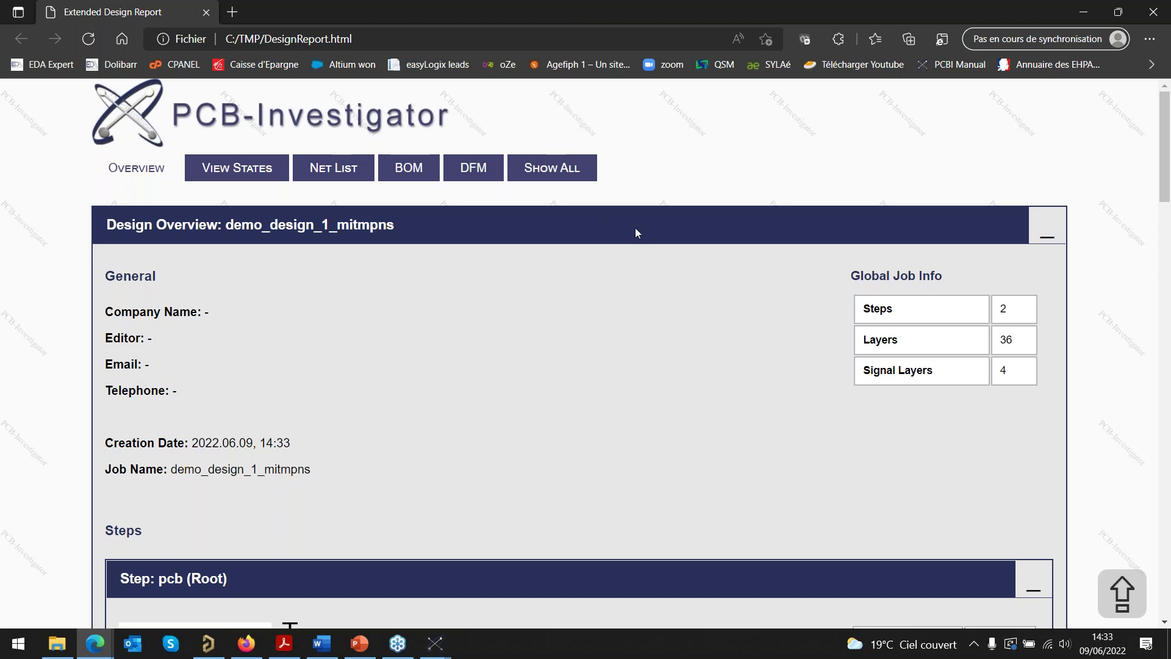
{"action": "scroll", "coordinate": [635, 229], "scroll_direction": "down", "scroll_amount": 5}
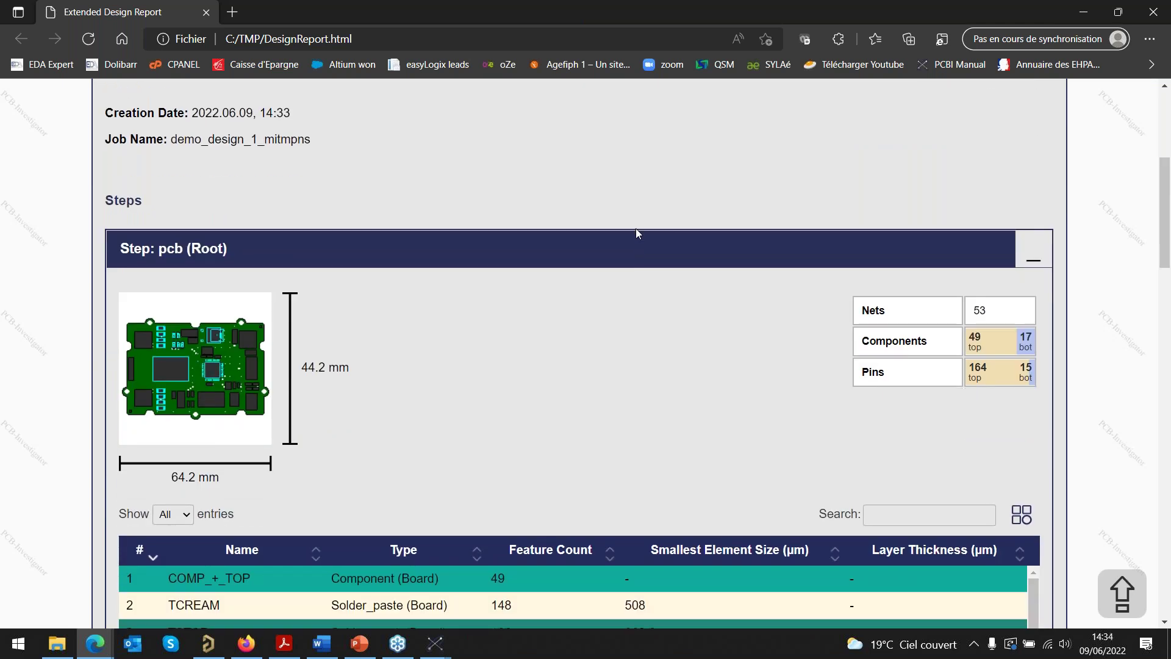
{"action": "scroll", "coordinate": [636, 232], "scroll_direction": "down", "scroll_amount": 3}
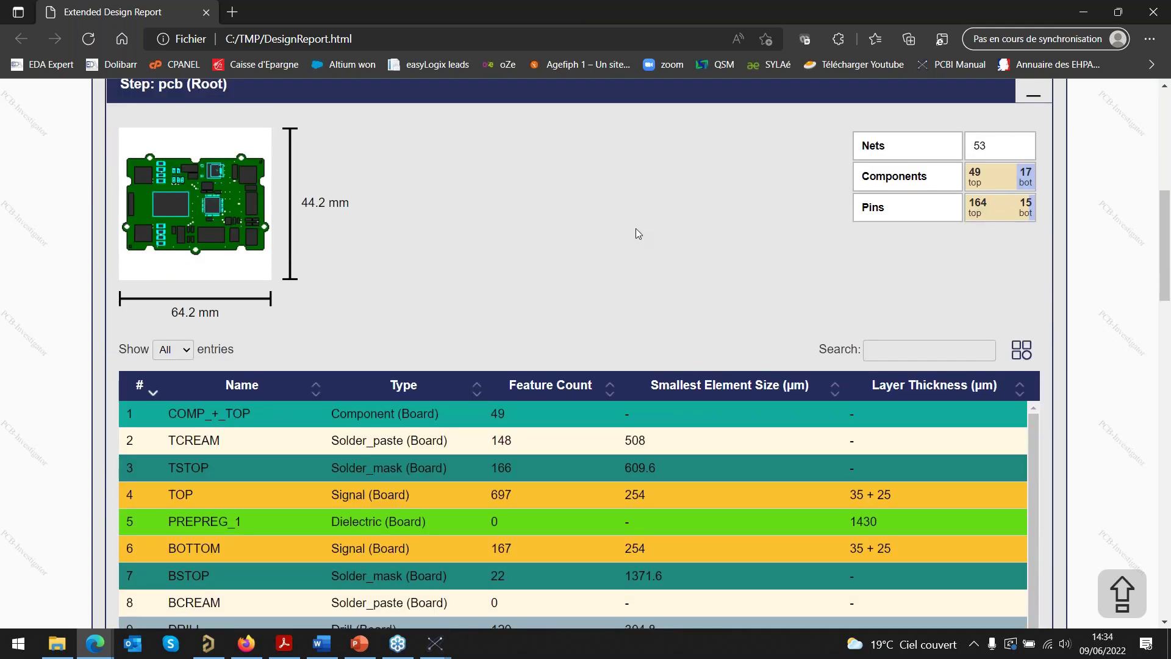
{"action": "scroll", "coordinate": [638, 232], "scroll_direction": "down", "scroll_amount": 3}
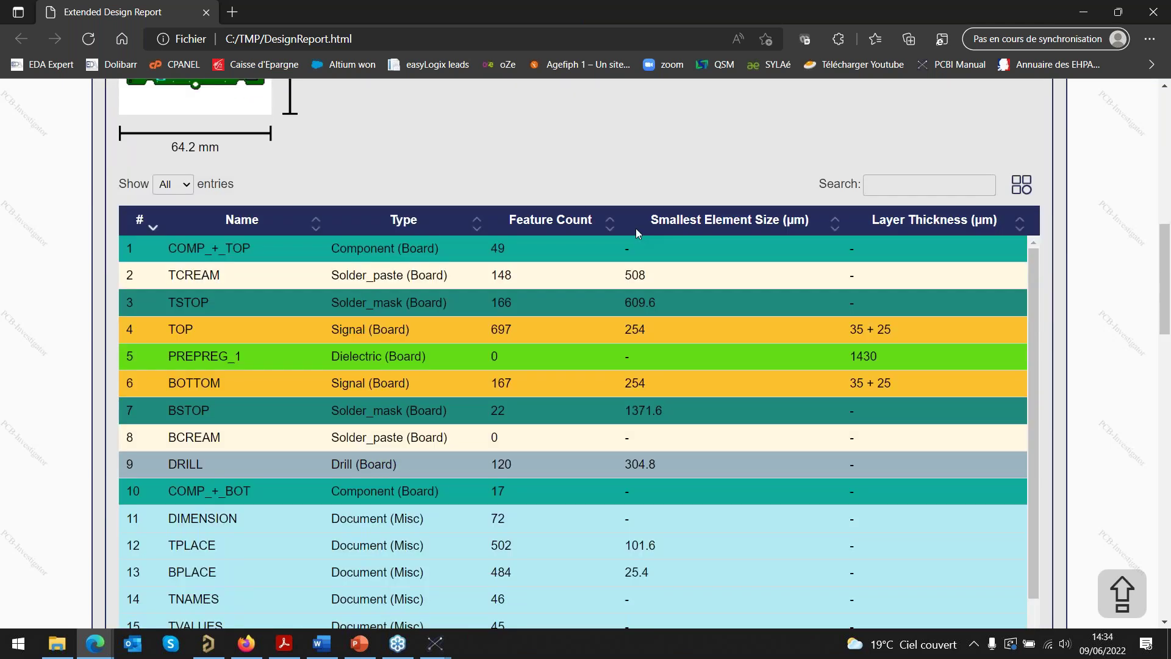
{"action": "scroll", "coordinate": [635, 228], "scroll_direction": "down", "scroll_amount": 3}
{"action": "scroll", "coordinate": [636, 228], "scroll_direction": "down", "scroll_amount": 3}
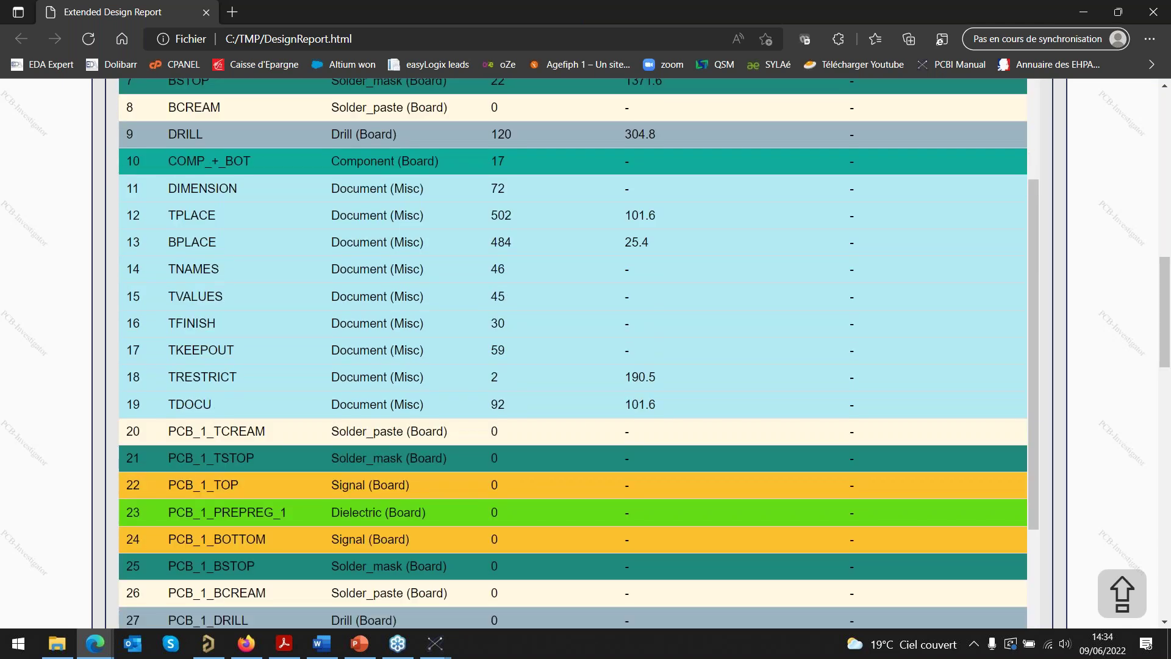
{"action": "scroll", "coordinate": [578, 353], "scroll_direction": "down", "scroll_amount": 3}
{"action": "scroll", "coordinate": [578, 354], "scroll_direction": "up", "scroll_amount": 6}
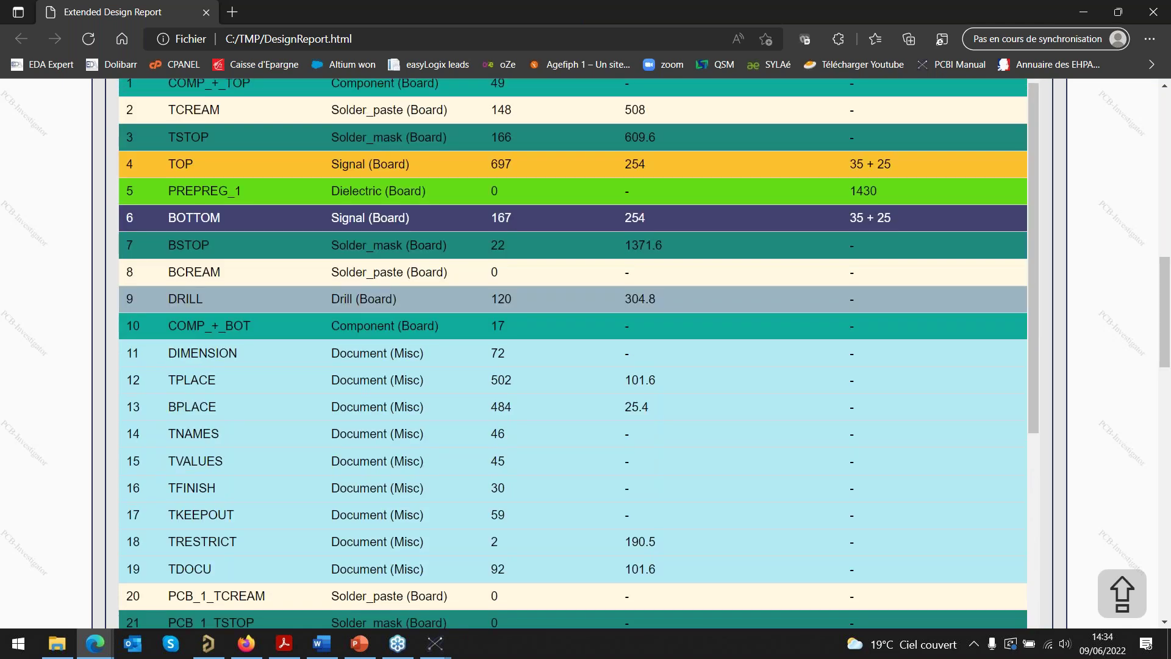
{"action": "scroll", "coordinate": [497, 211], "scroll_direction": "up", "scroll_amount": 14}
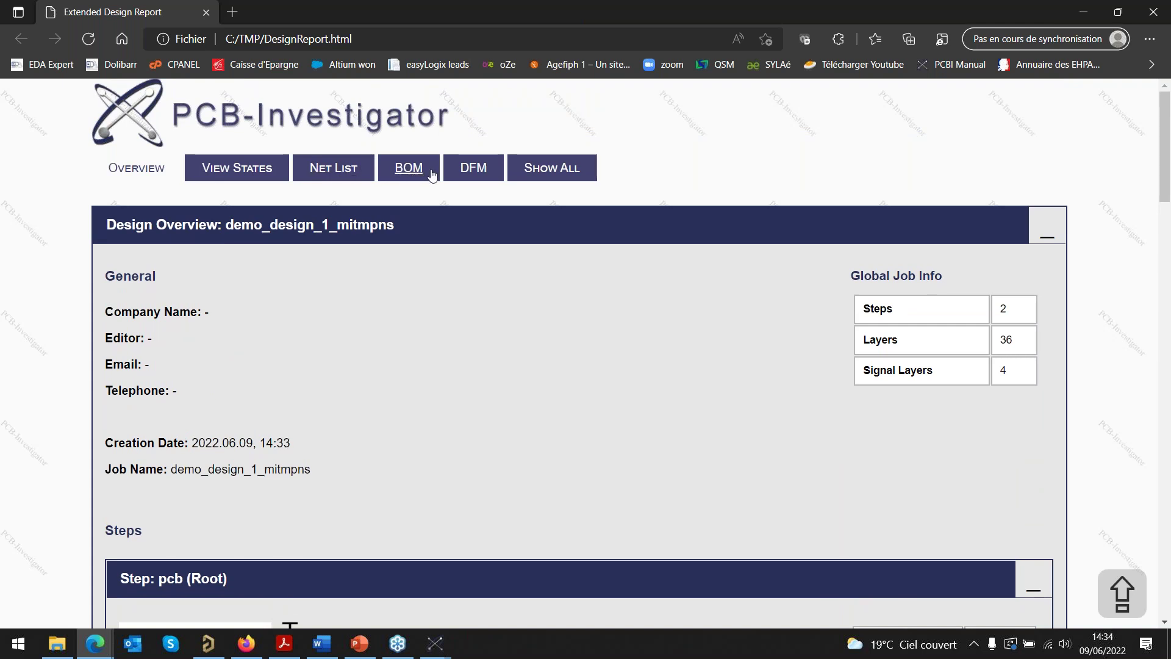
- Review the report's DFM section, and show all sections to look through the panel step, net list and Trace Under Analysis
{"action": "left_click", "coordinate": [471, 169]}
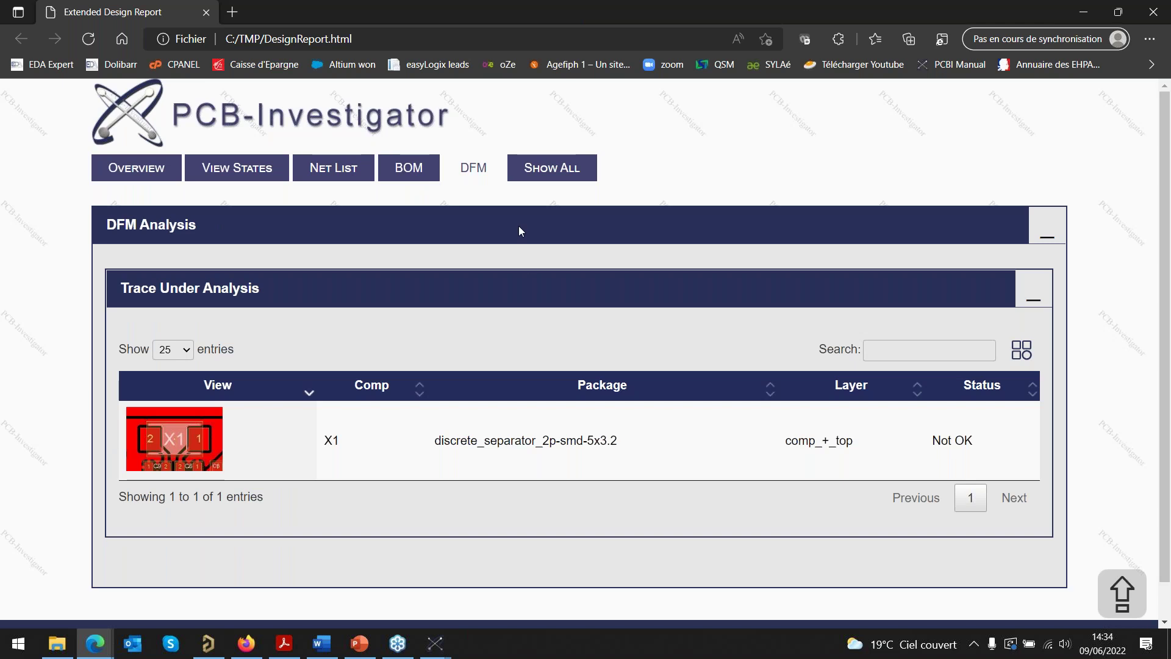
{"action": "left_click", "coordinate": [536, 174]}
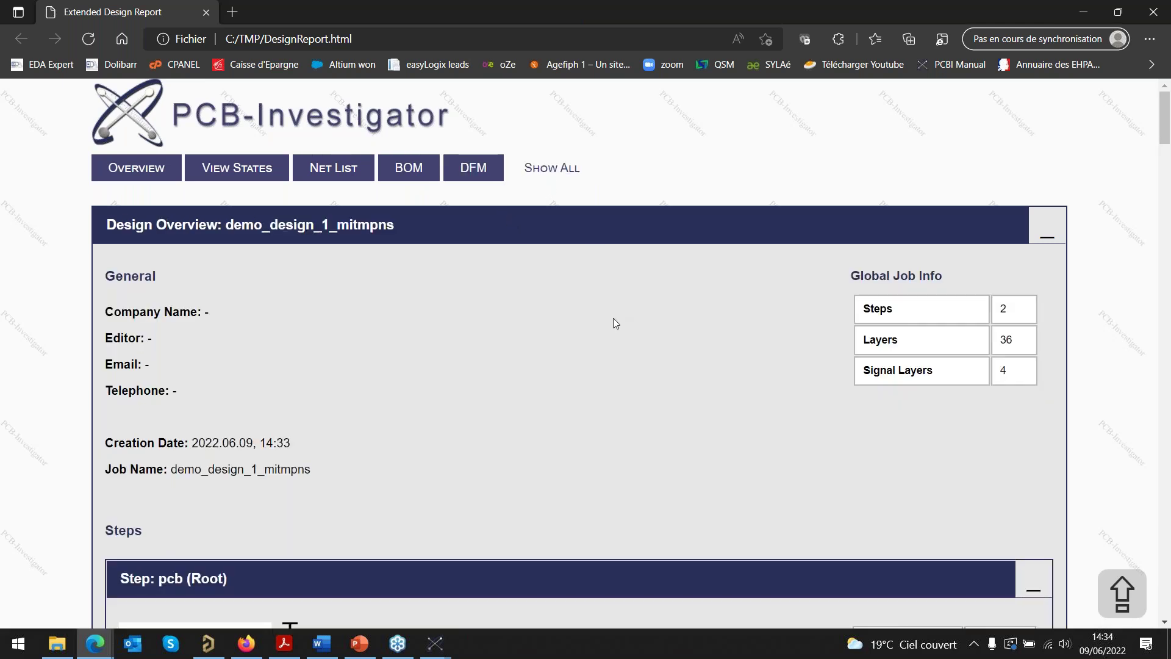
{"action": "scroll", "coordinate": [610, 320], "scroll_direction": "down", "scroll_amount": 15}
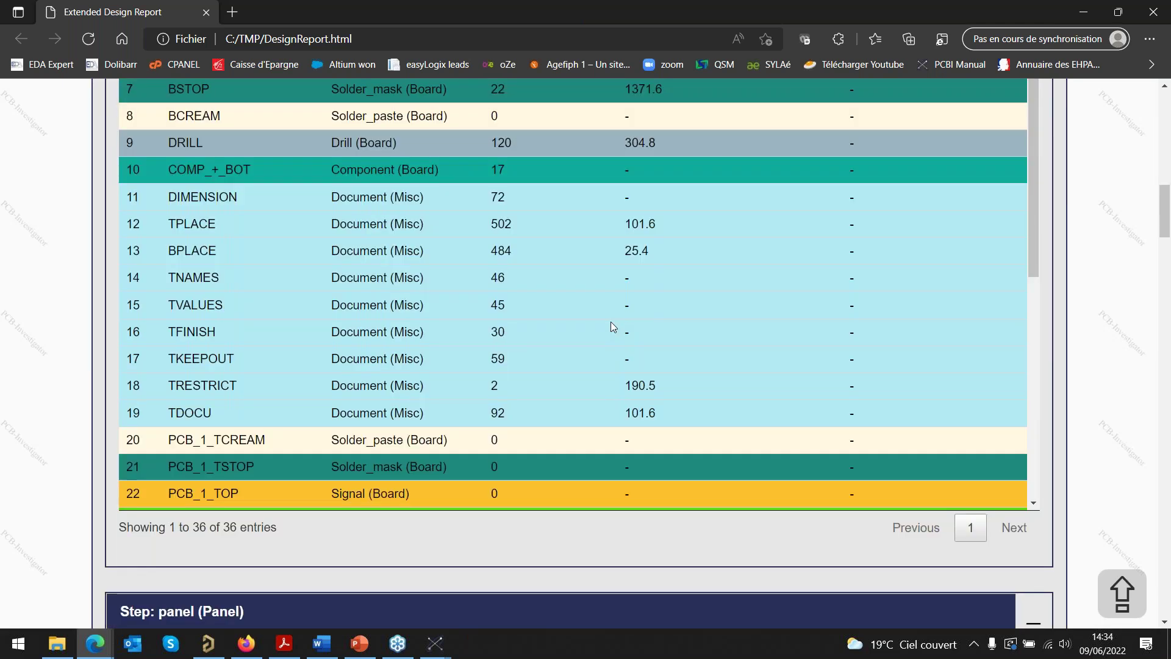
{"action": "scroll", "coordinate": [610, 321], "scroll_direction": "down", "scroll_amount": 8}
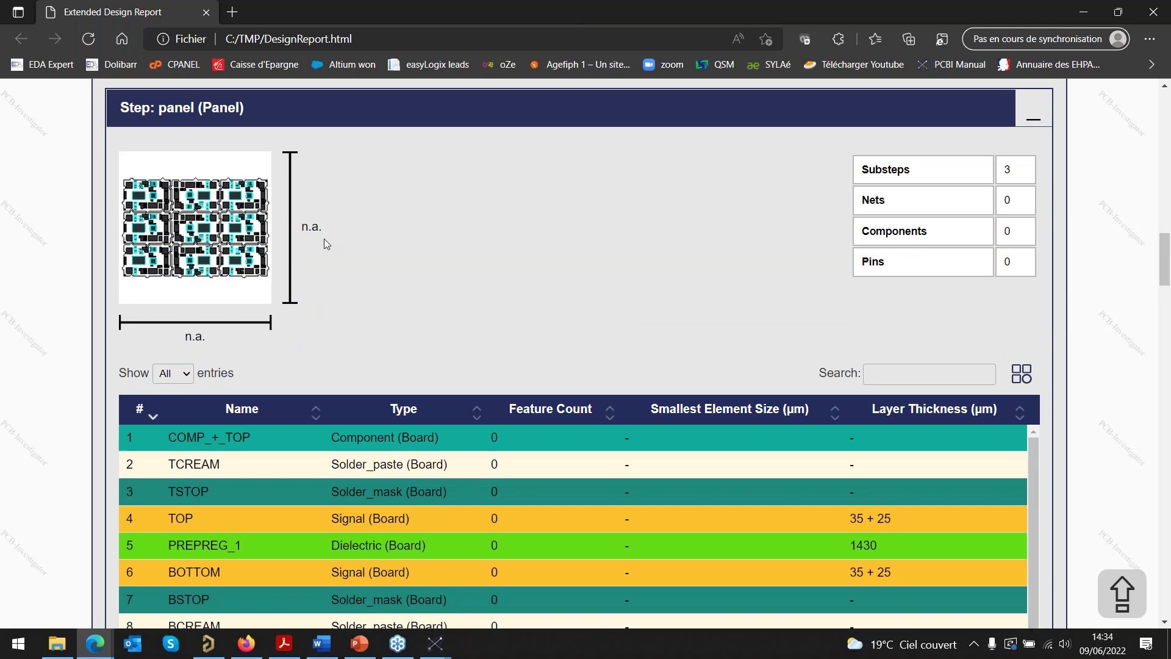
{"action": "scroll", "coordinate": [324, 239], "scroll_direction": "down", "scroll_amount": 8}
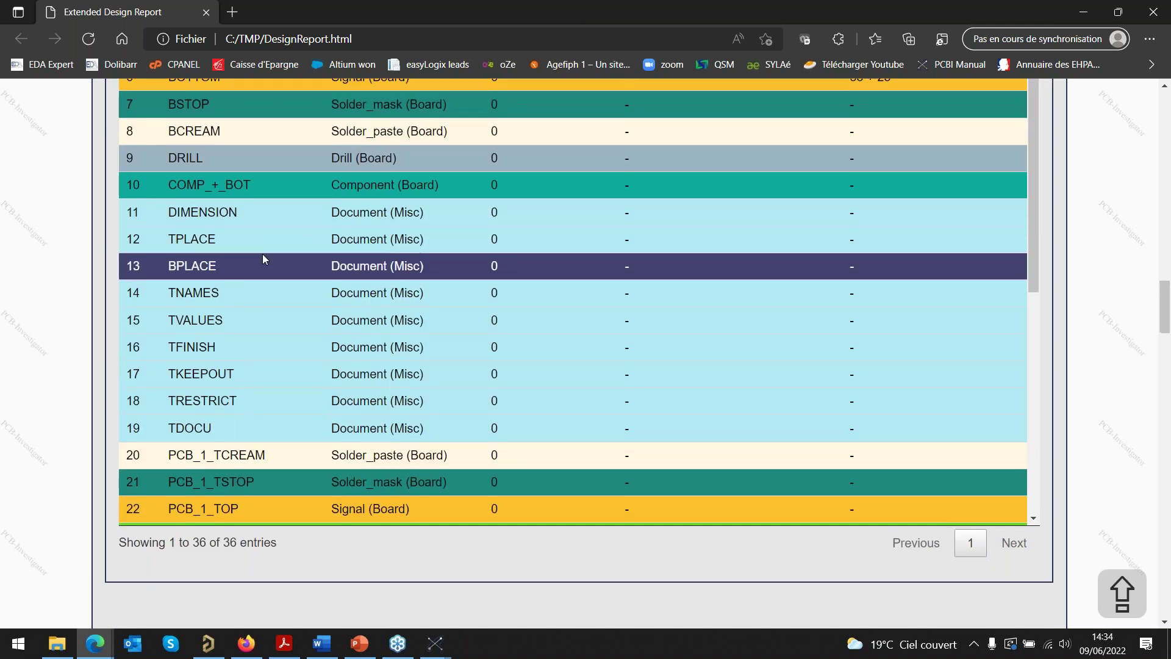
{"action": "scroll", "coordinate": [303, 266], "scroll_direction": "down", "scroll_amount": 6}
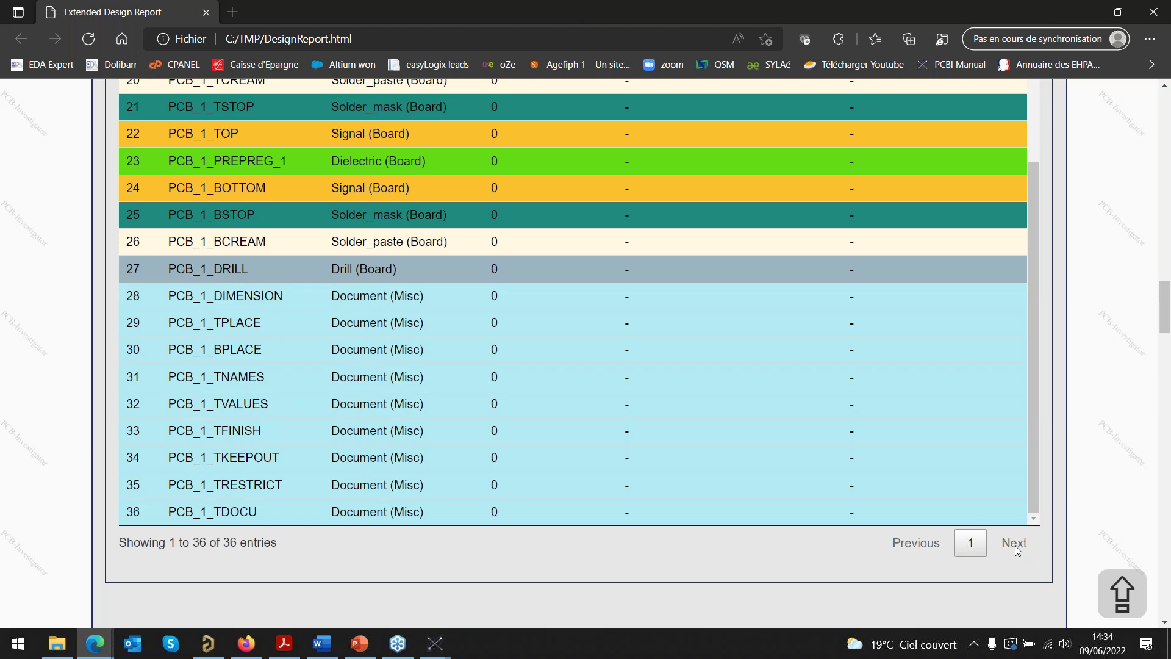
{"action": "left_click_drag", "start_coordinate": [1167, 330], "coordinate": [1168, 444]}
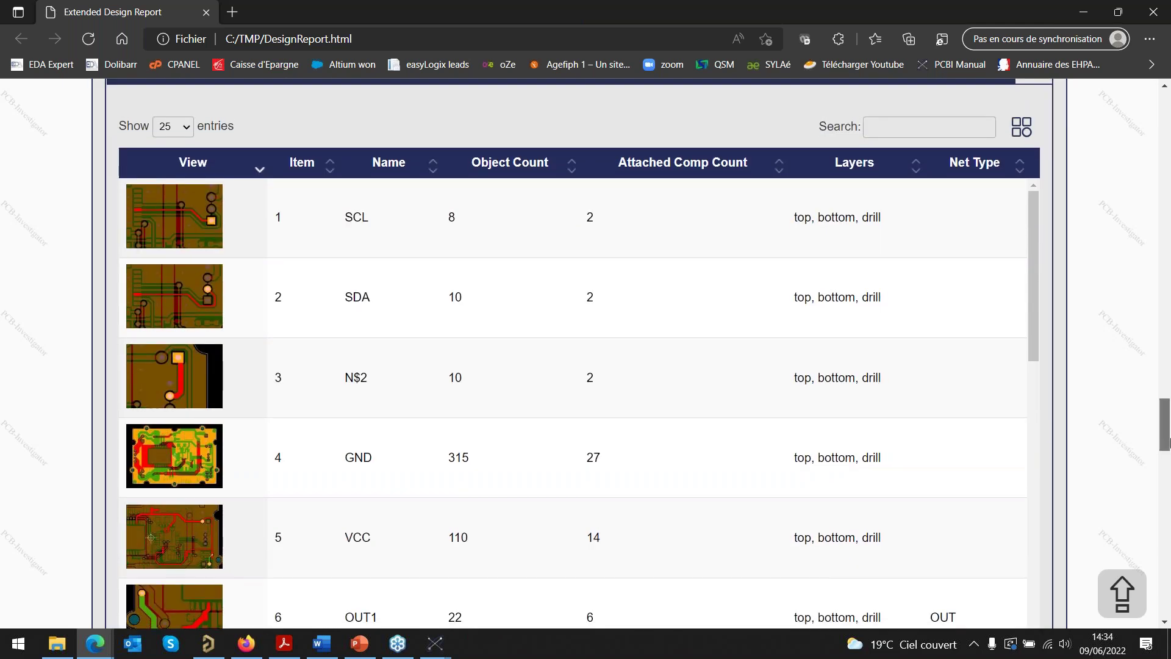
{"action": "left_click_drag", "start_coordinate": [1168, 444], "coordinate": [1167, 608]}
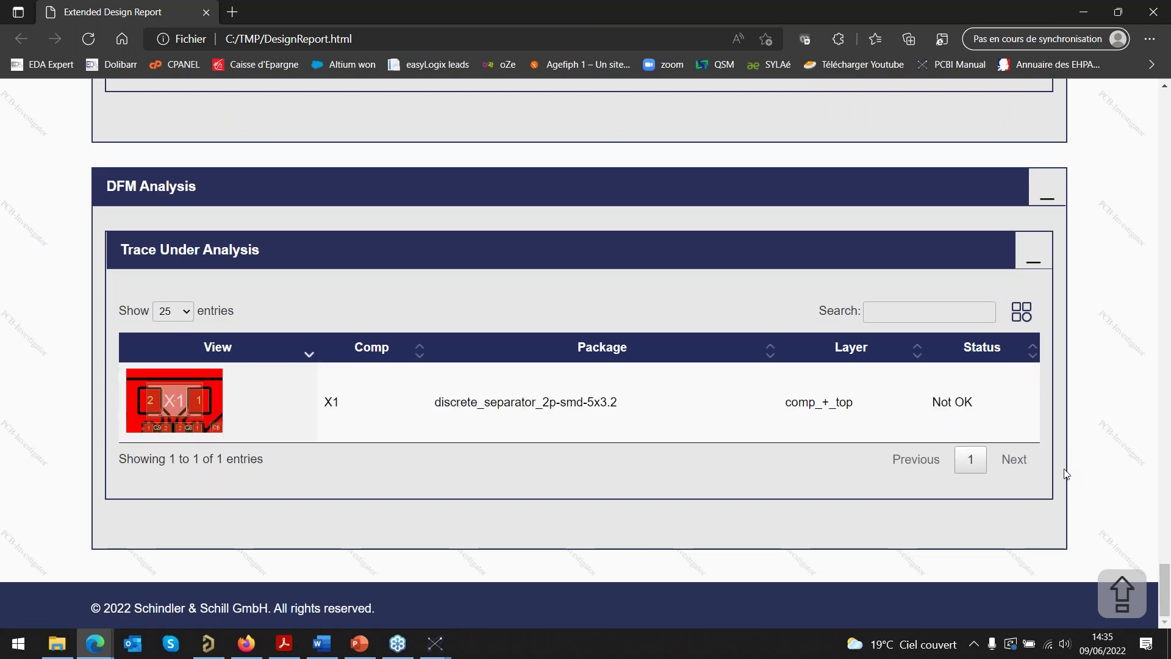
{"action": "left_click_drag", "start_coordinate": [1162, 576], "coordinate": [1169, 87]}
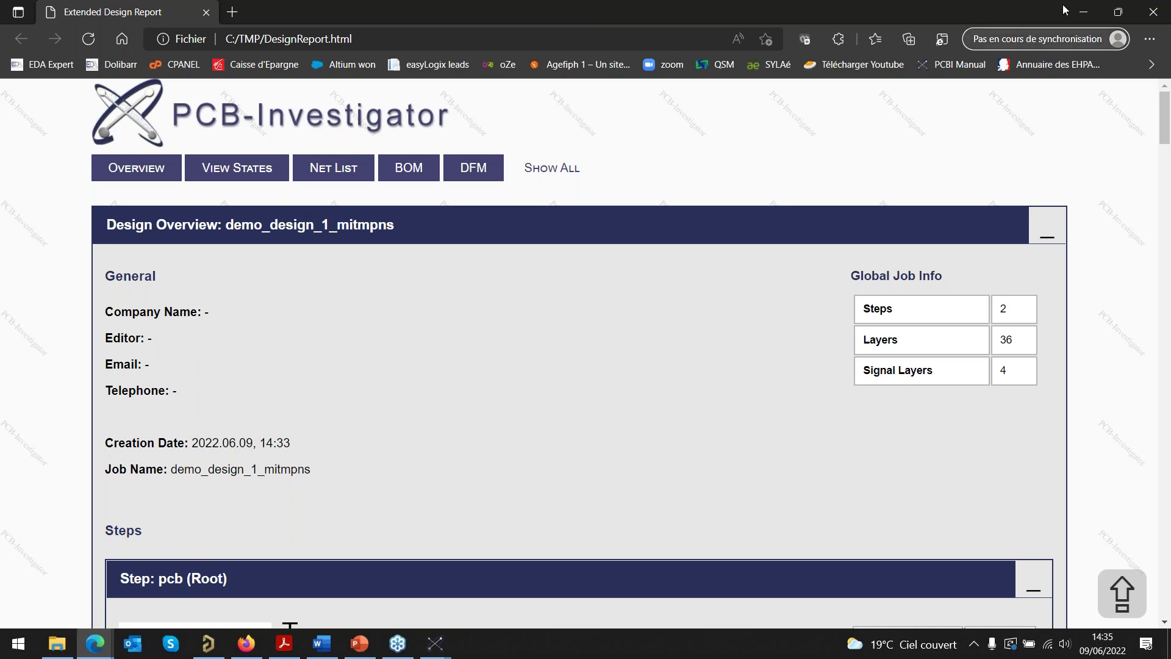
- Minimize the browser with the report and close the Design Report window
{"action": "left_click", "coordinate": [1087, 14]}
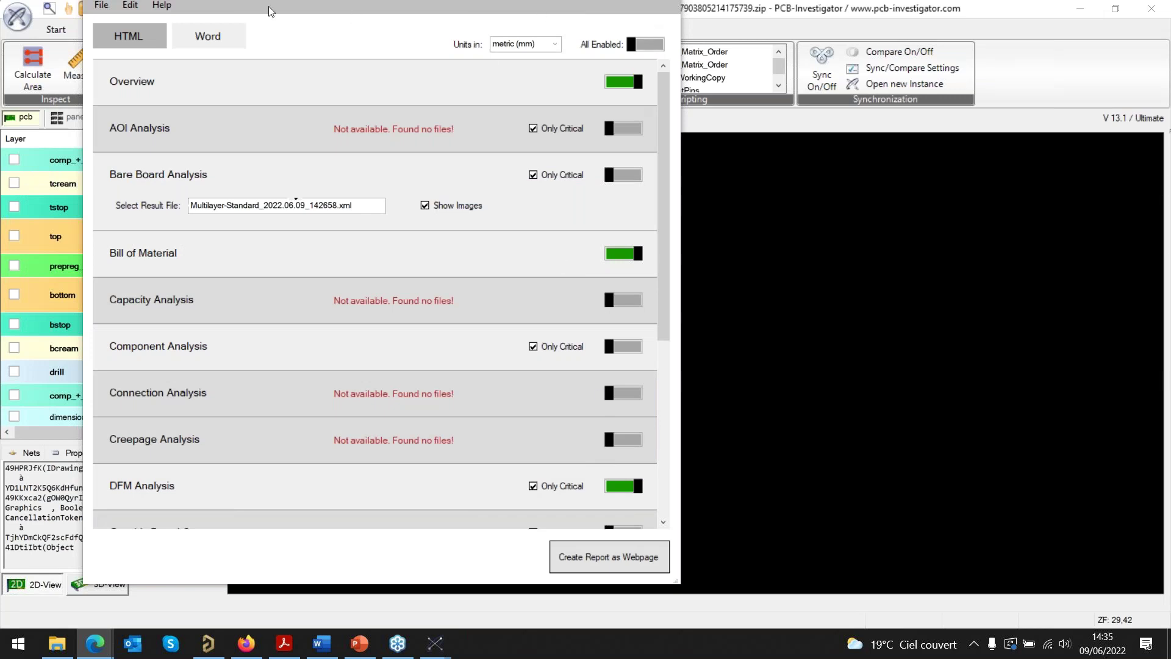
{"action": "left_click", "coordinate": [322, 7]}
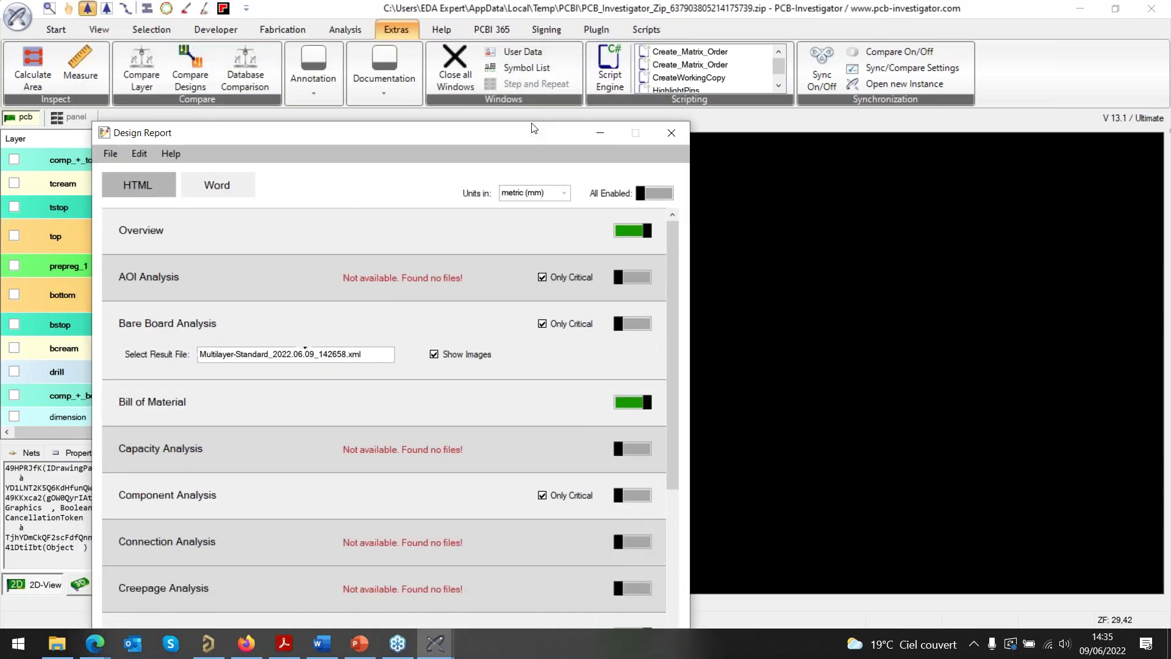
{"action": "left_click", "coordinate": [671, 126]}
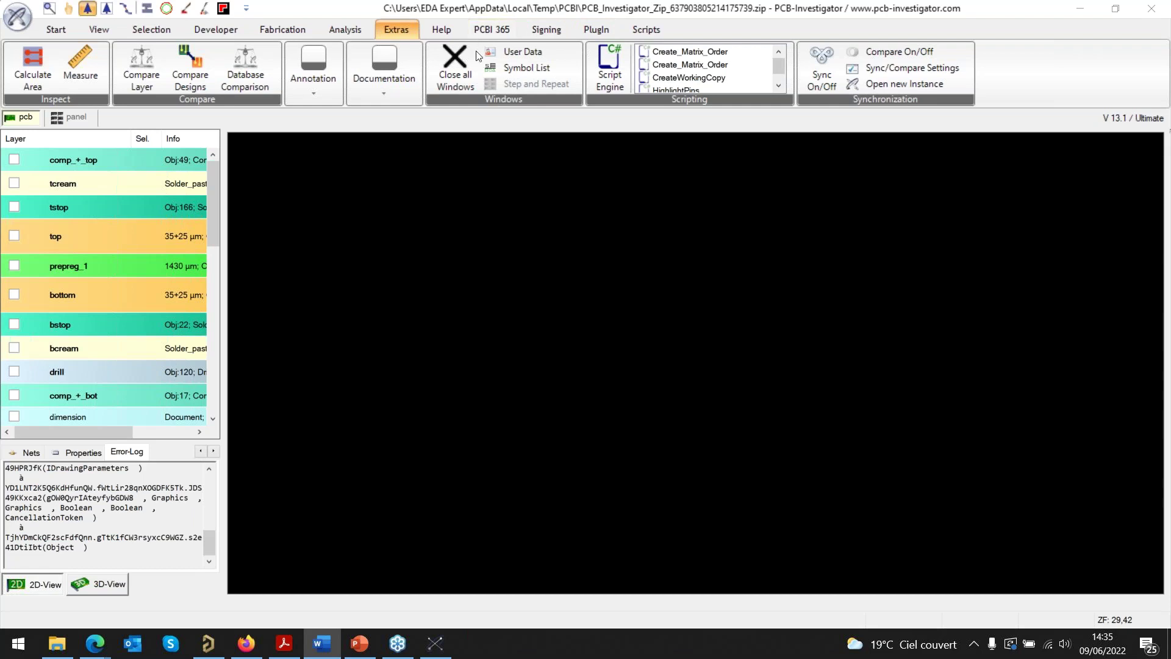
- Open the Script Engine and reposition its window so the favorite scripts and output log are fully in view
{"action": "left_click", "coordinate": [607, 78]}
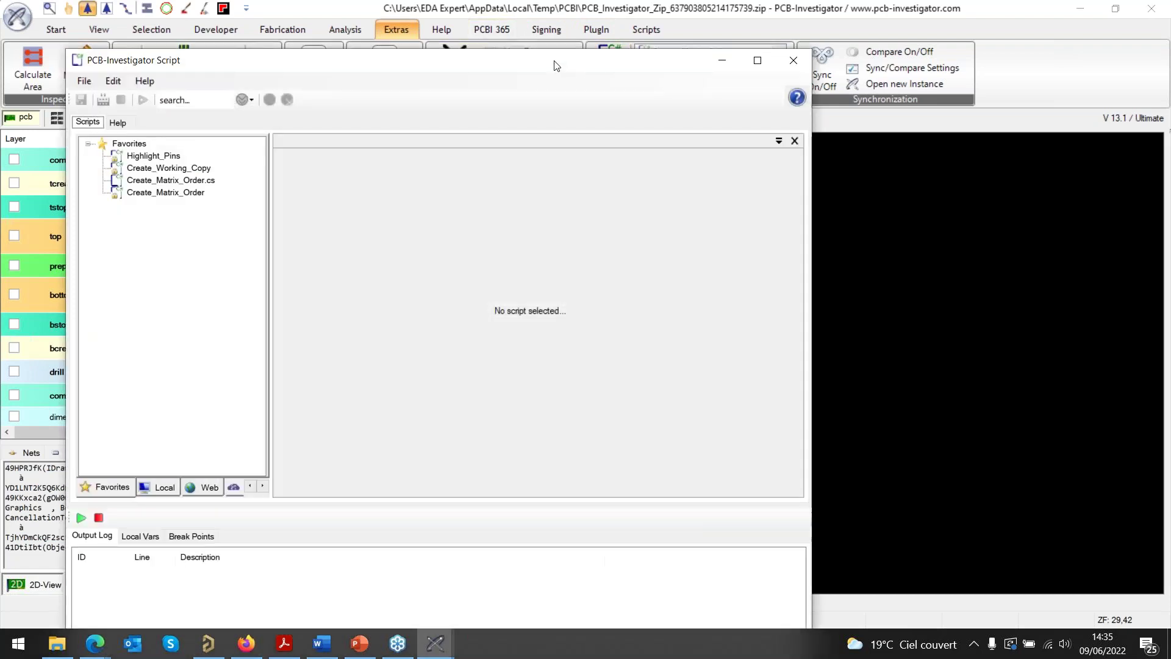
{"action": "left_click_drag", "start_coordinate": [563, 66], "coordinate": [621, 60]}
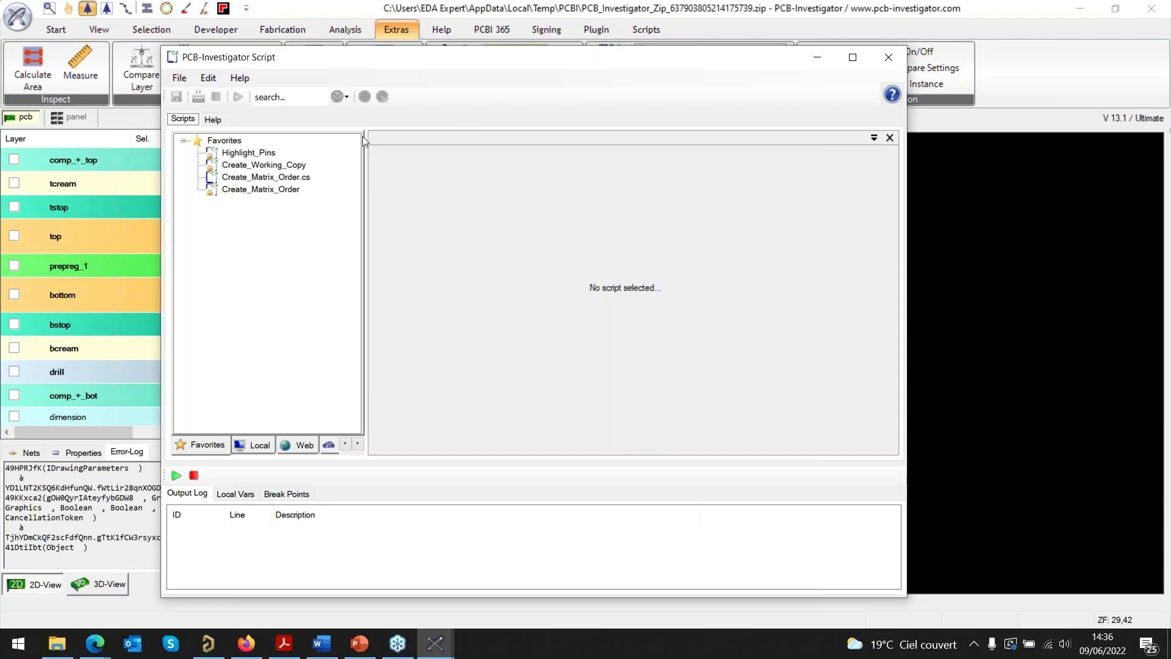
- Open the favorite script Create_Matrix_Order.cs, look through its C# code and close the script window
{"action": "left_click", "coordinate": [259, 175]}
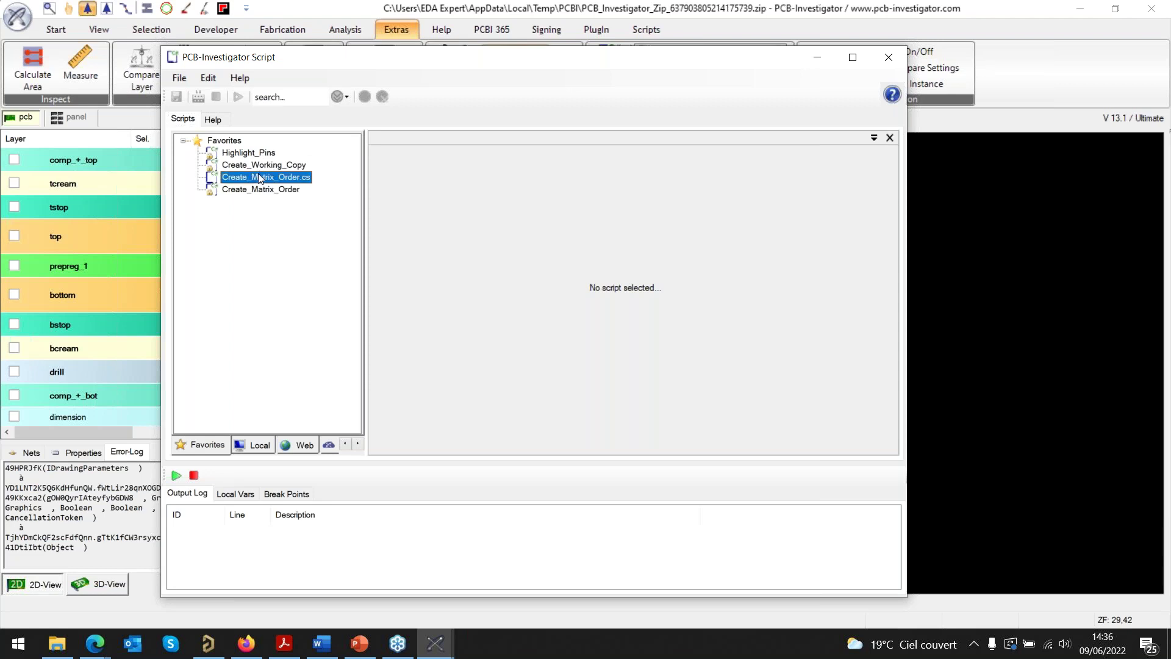
{"action": "double_click", "coordinate": [259, 176]}
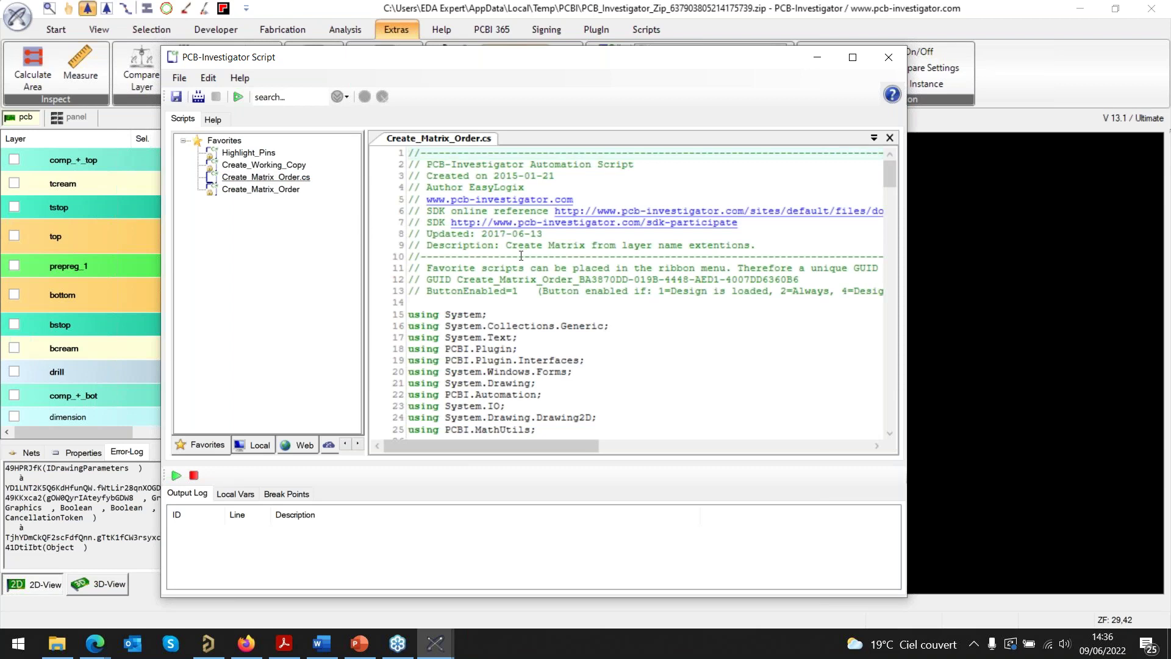
{"action": "scroll", "coordinate": [521, 255], "scroll_direction": "down", "scroll_amount": 8}
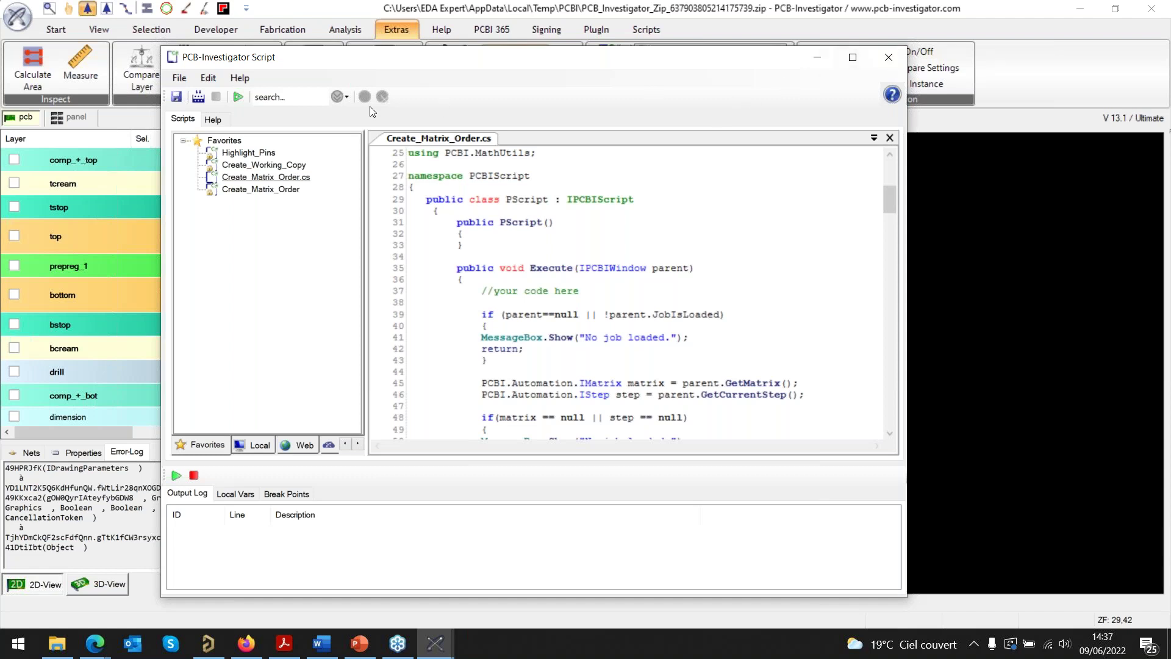
{"action": "left_click", "coordinate": [888, 56]}
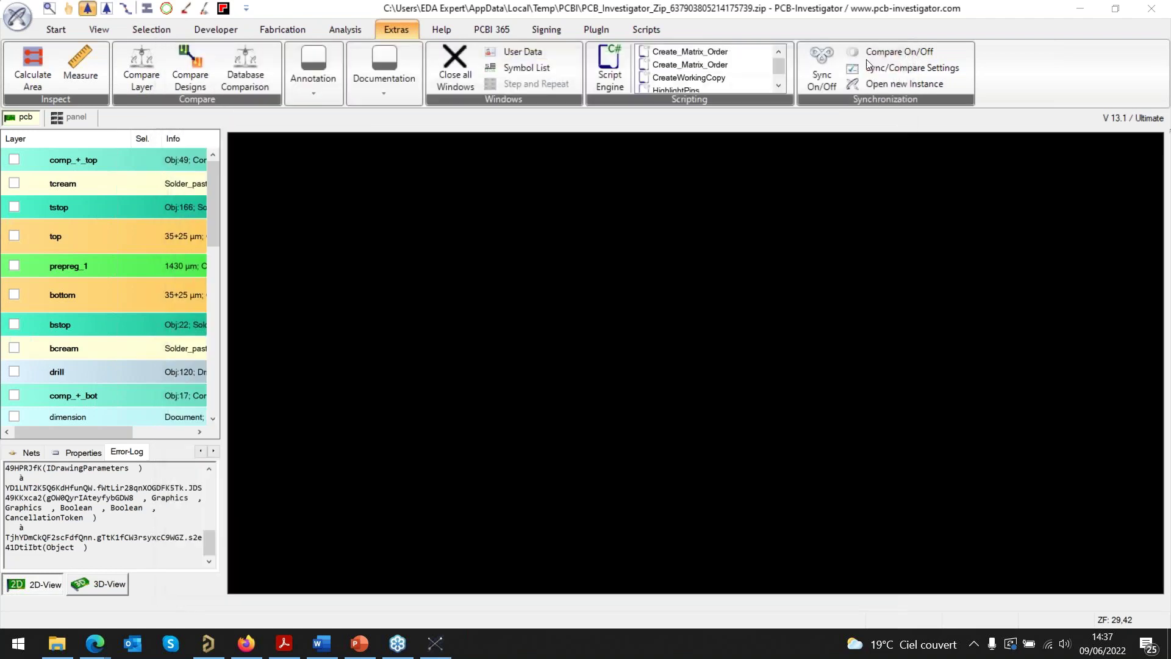
- Run the Create_Matrix_Order script on the board and show only the top, bstop and pcb_1_tstop layers
{"action": "left_click", "coordinate": [646, 29]}
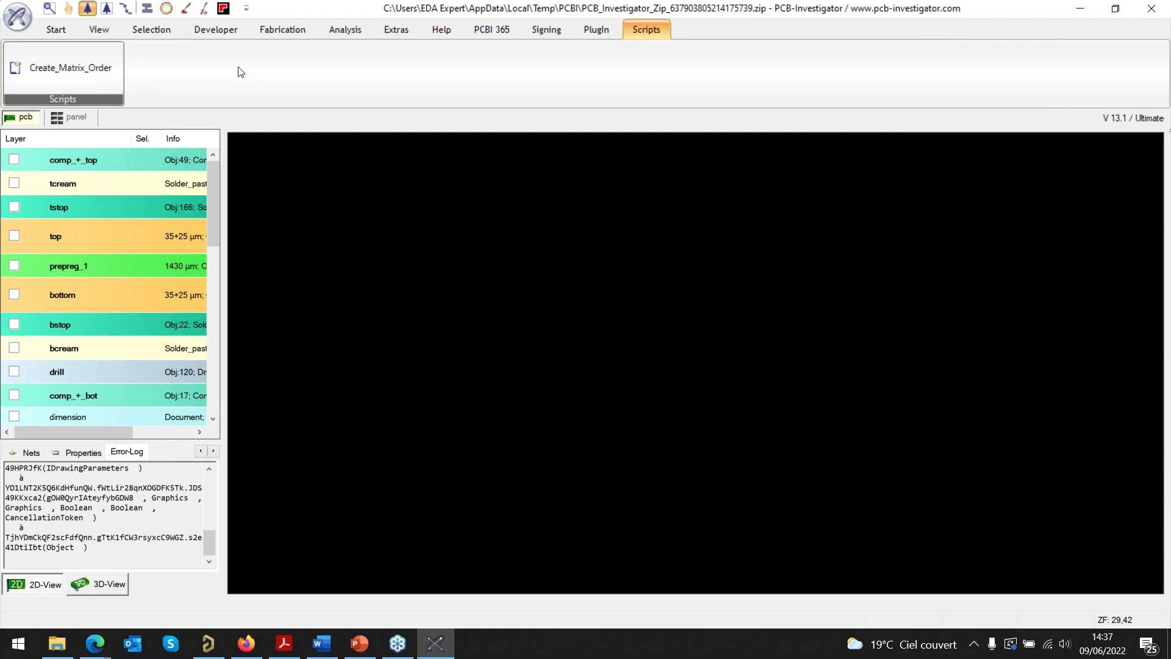
{"action": "left_click", "coordinate": [86, 69]}
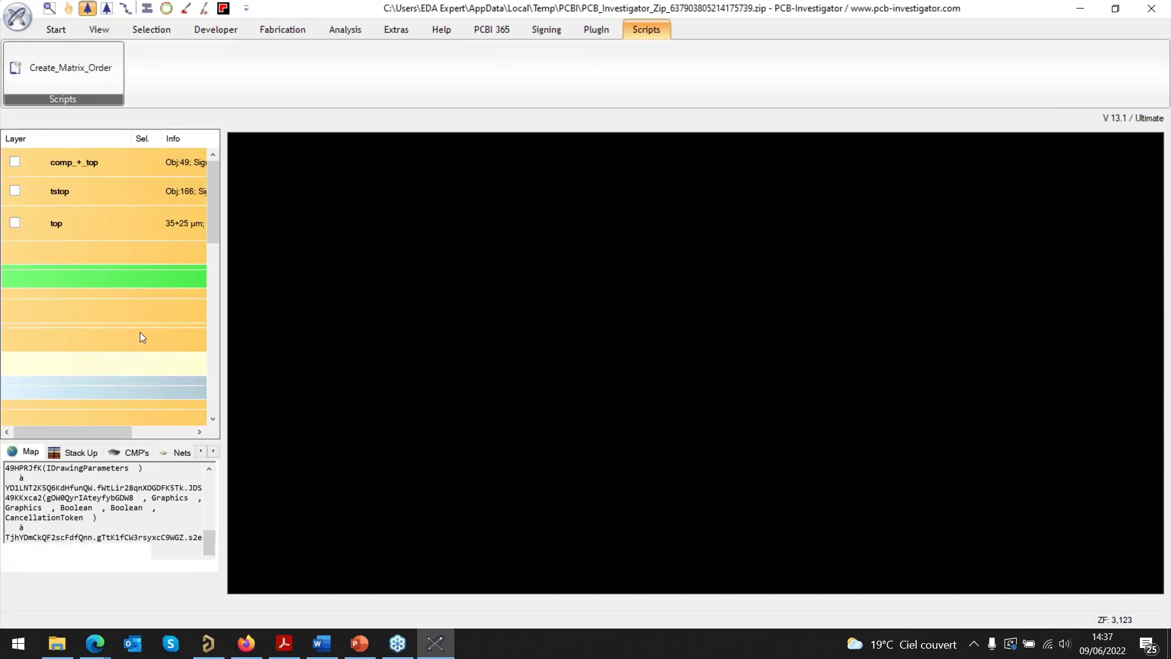
{"action": "left_click", "coordinate": [17, 222]}
{"action": "left_click", "coordinate": [14, 255]}
{"action": "left_click", "coordinate": [16, 284]}
{"action": "left_click", "coordinate": [15, 314]}
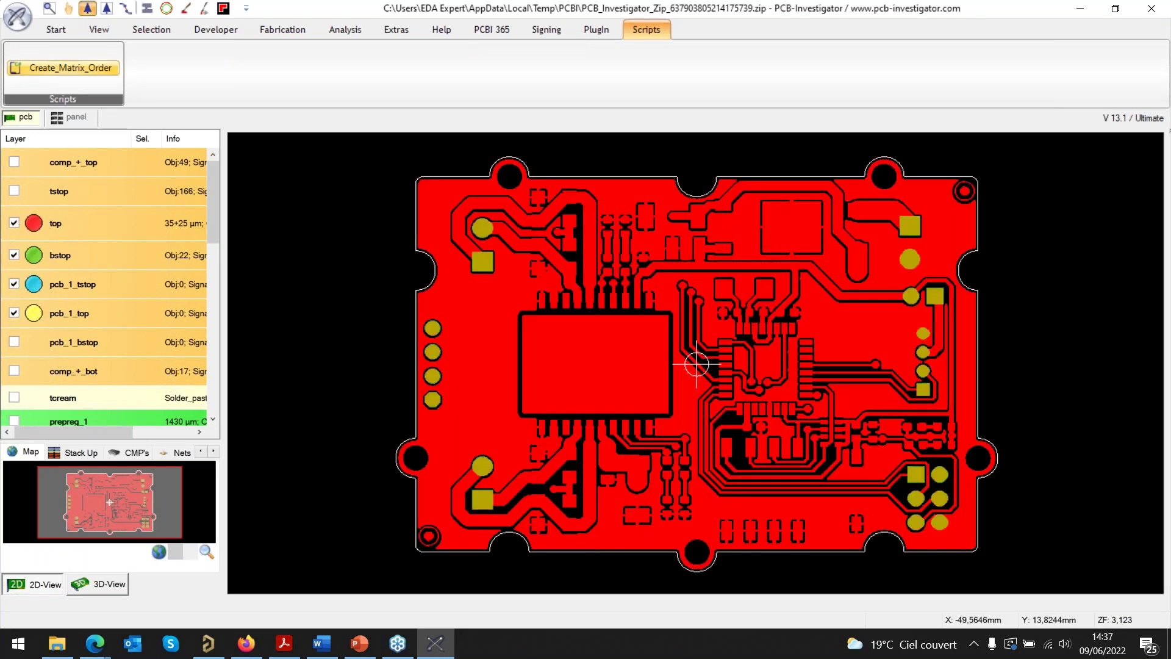
{"action": "left_click", "coordinate": [14, 314]}
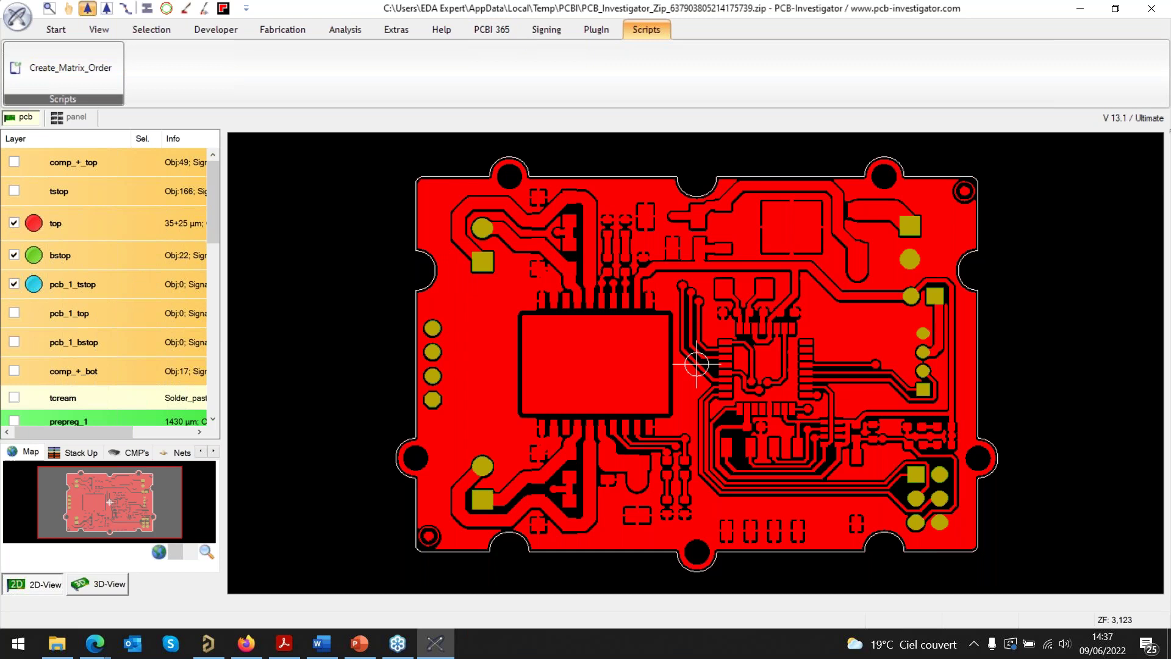
- Open the PCBI 365 Explorer, view the personal space and expand the EasyLogix Shared group
{"action": "left_click", "coordinate": [498, 32]}
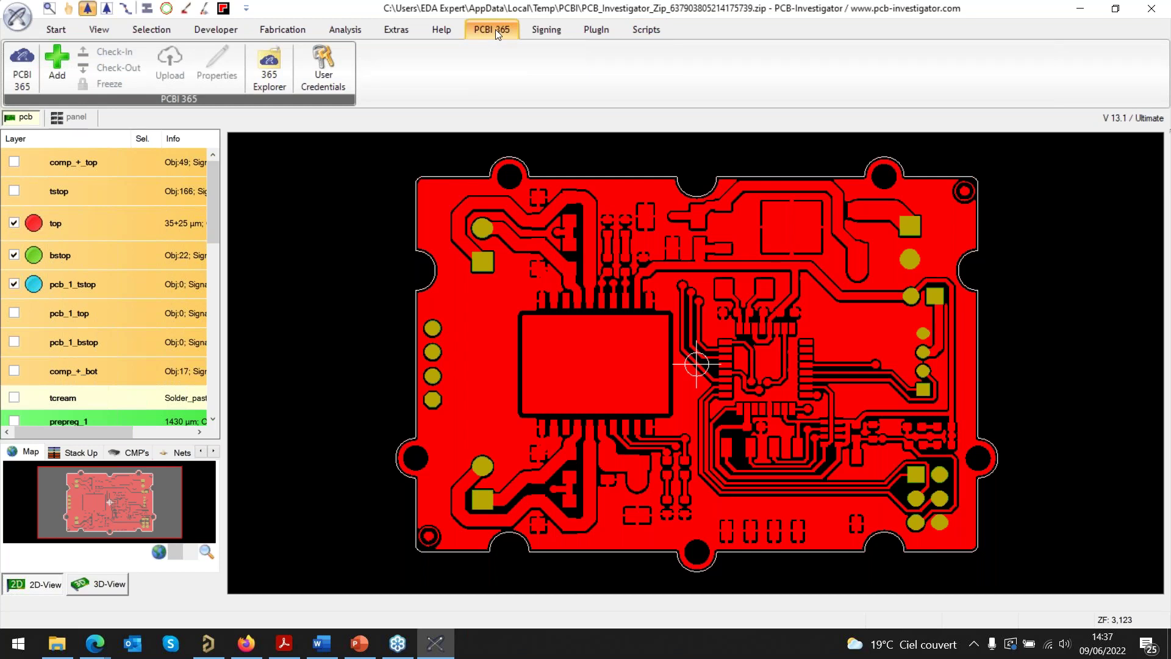
{"action": "left_click", "coordinate": [273, 78]}
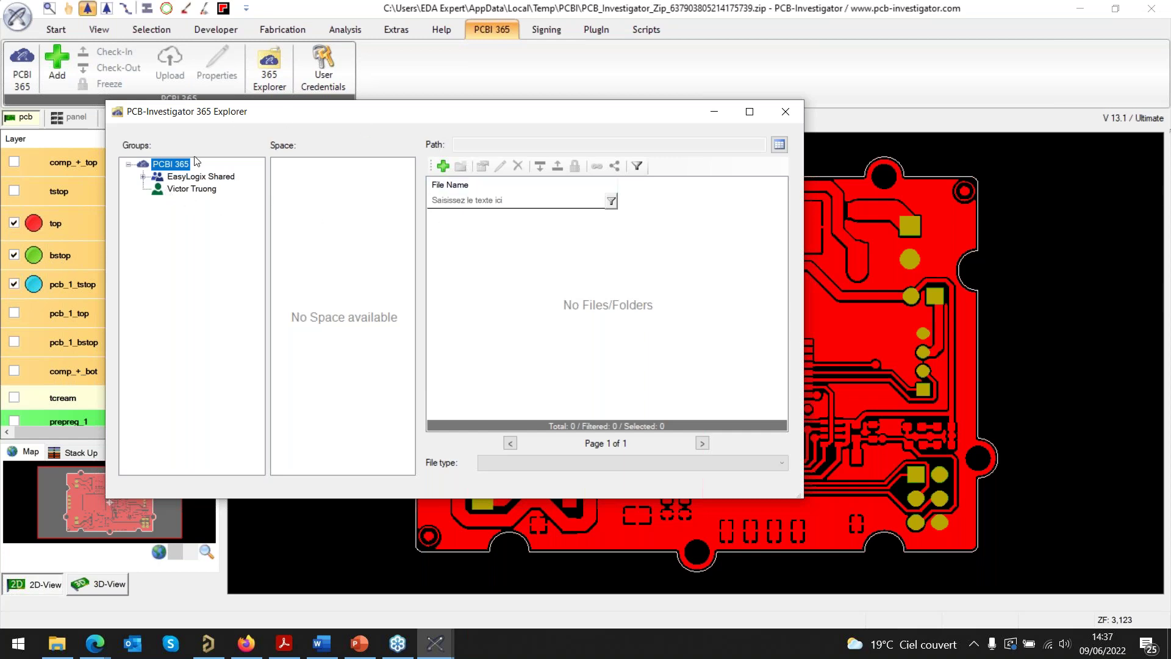
{"action": "left_click", "coordinate": [182, 190]}
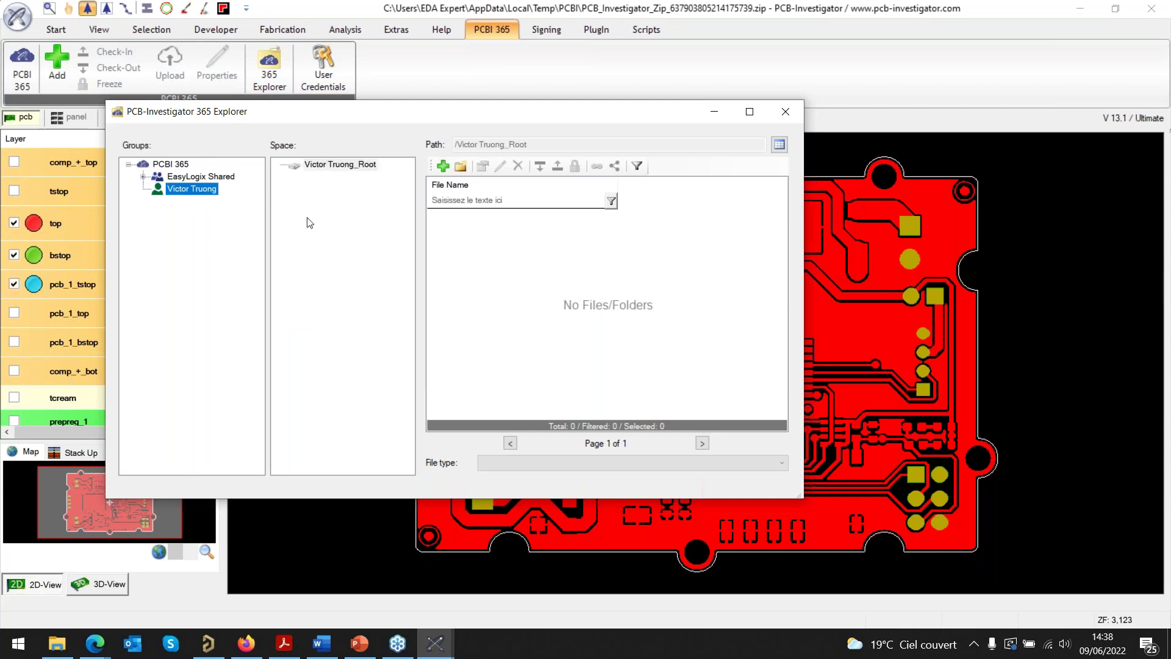
{"action": "left_click", "coordinate": [144, 177]}
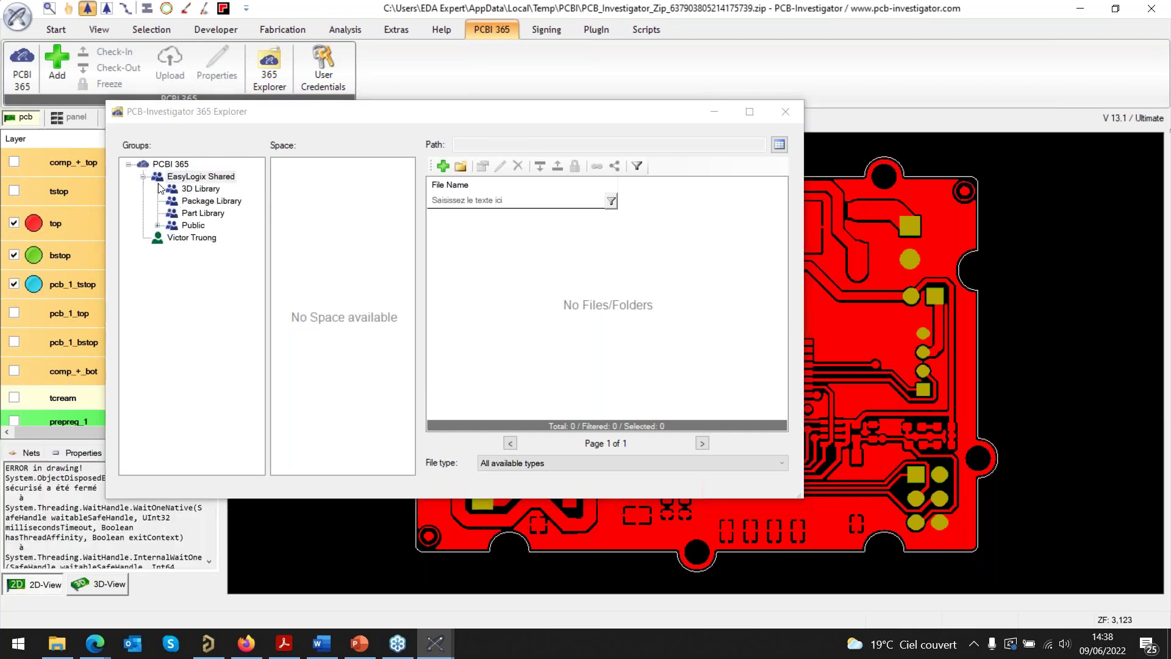
- Browse the part files in the EPL folder of the shared Part Library and close the 365 Explorer
{"action": "left_click", "coordinate": [187, 215]}
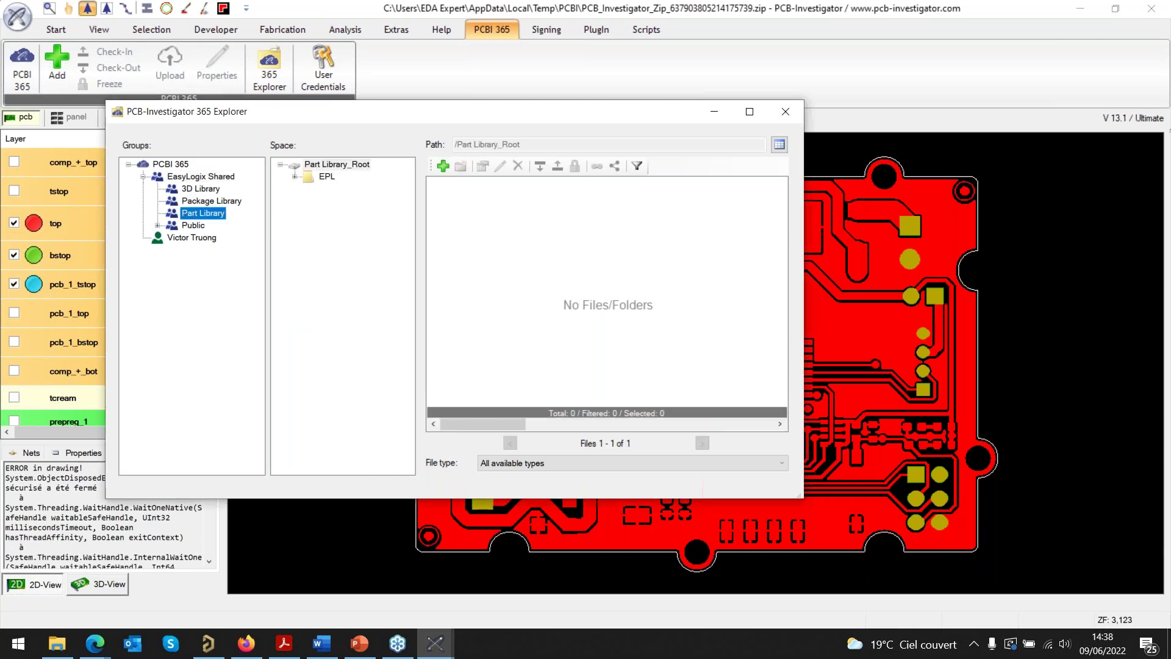
{"action": "left_click", "coordinate": [309, 177]}
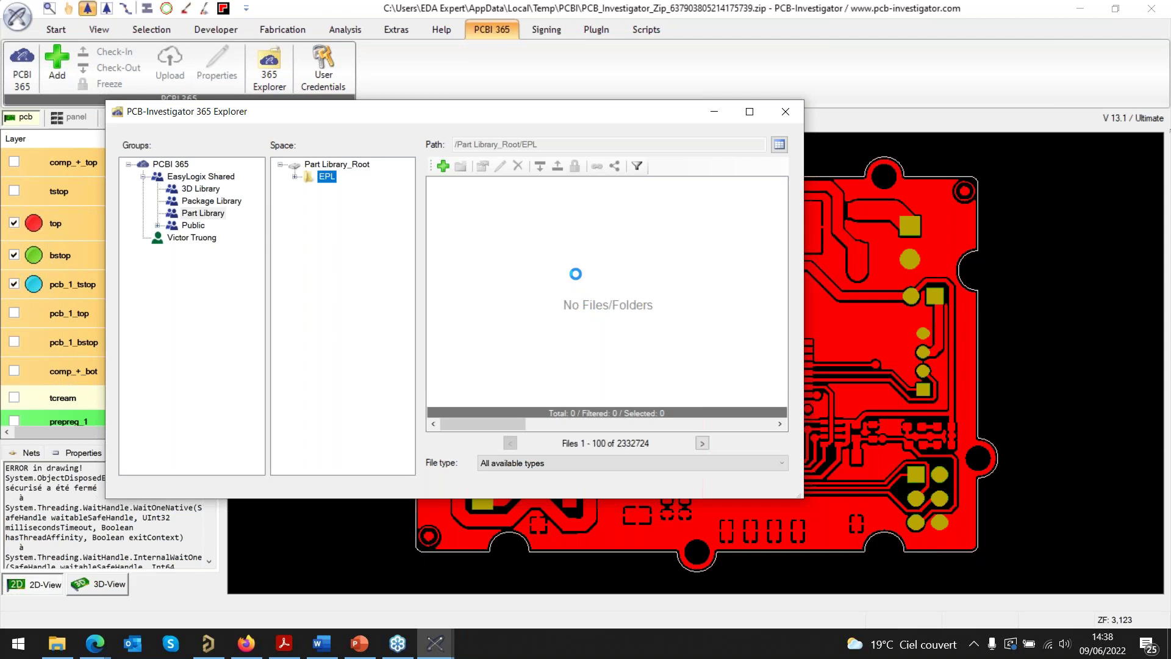
{"action": "left_click", "coordinate": [543, 272]}
{"action": "left_click", "coordinate": [530, 310]}
{"action": "left_click", "coordinate": [528, 334]}
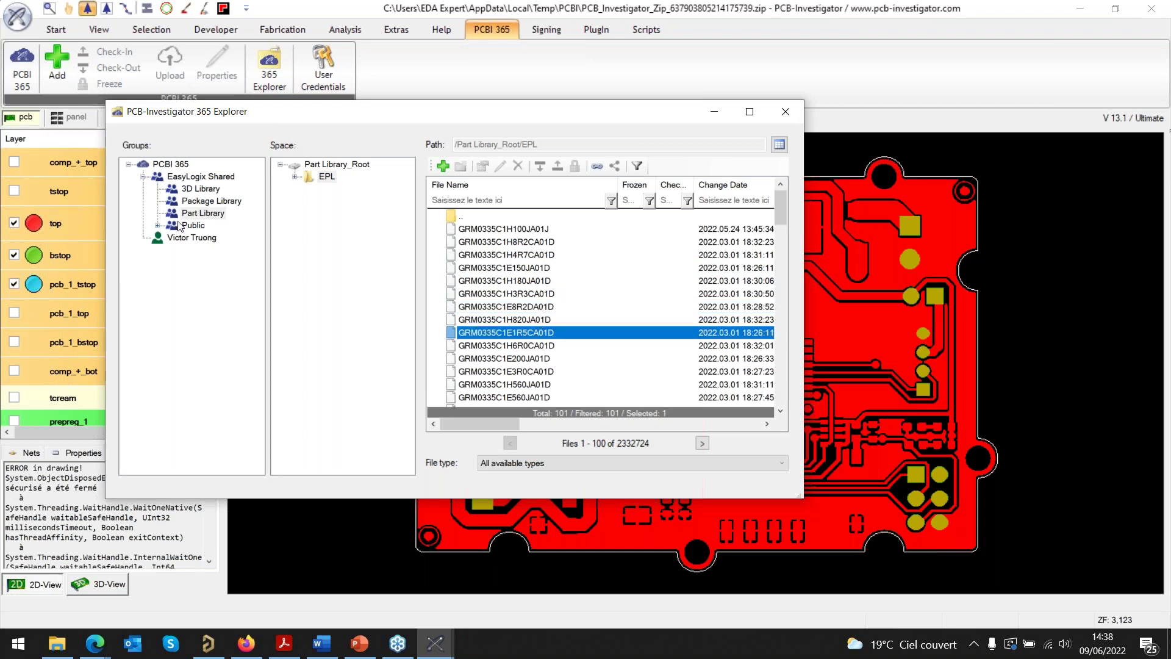
{"action": "scroll", "coordinate": [522, 350], "scroll_direction": "down", "scroll_amount": 2}
{"action": "scroll", "coordinate": [523, 350], "scroll_direction": "down", "scroll_amount": 1}
{"action": "left_click", "coordinate": [506, 333]}
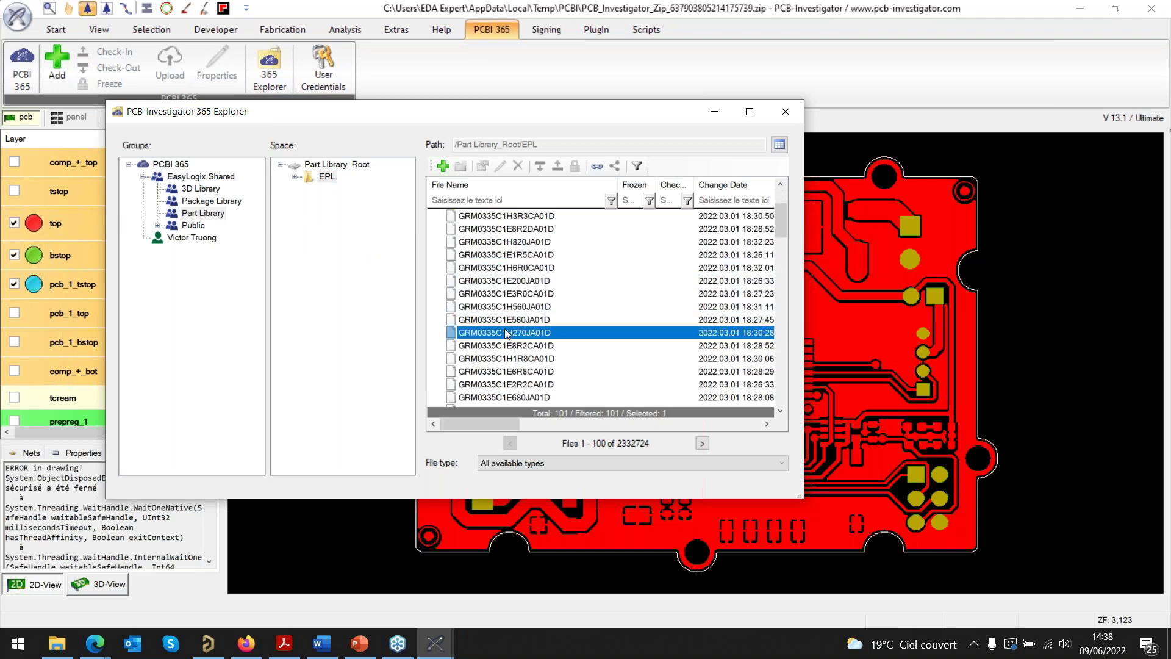
{"action": "scroll", "coordinate": [505, 332], "scroll_direction": "down", "scroll_amount": 1}
{"action": "left_click", "coordinate": [505, 333]}
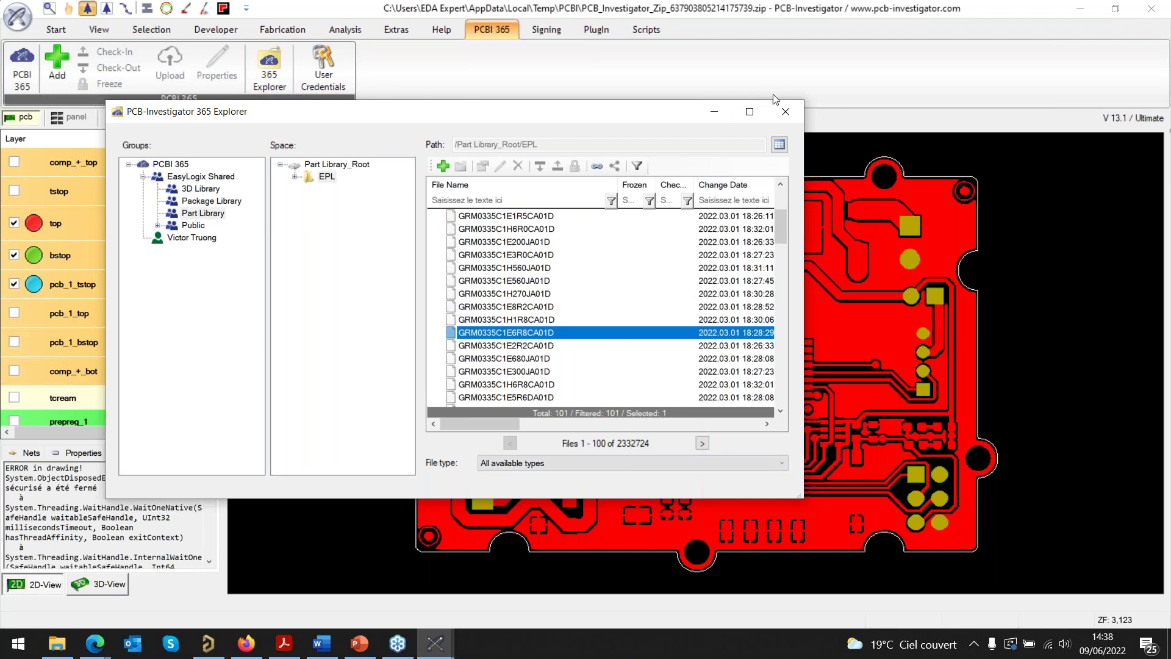
{"action": "left_click", "coordinate": [785, 113]}
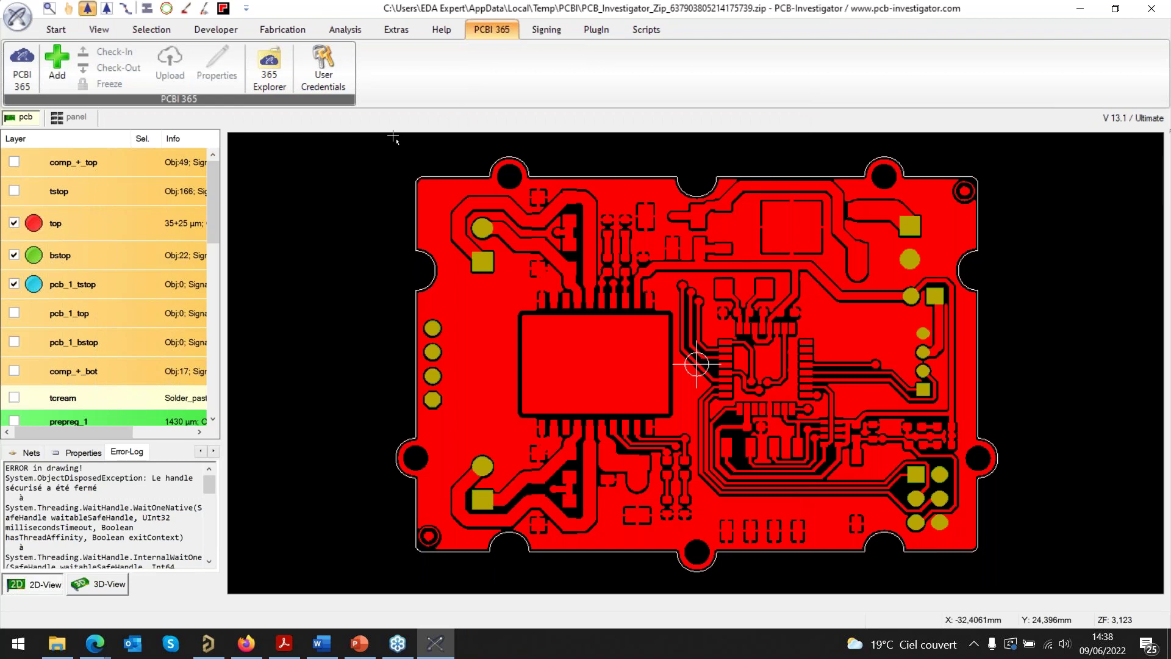
- Check the available edition licenses and close the Select Edition window
{"action": "left_click", "coordinate": [441, 31]}
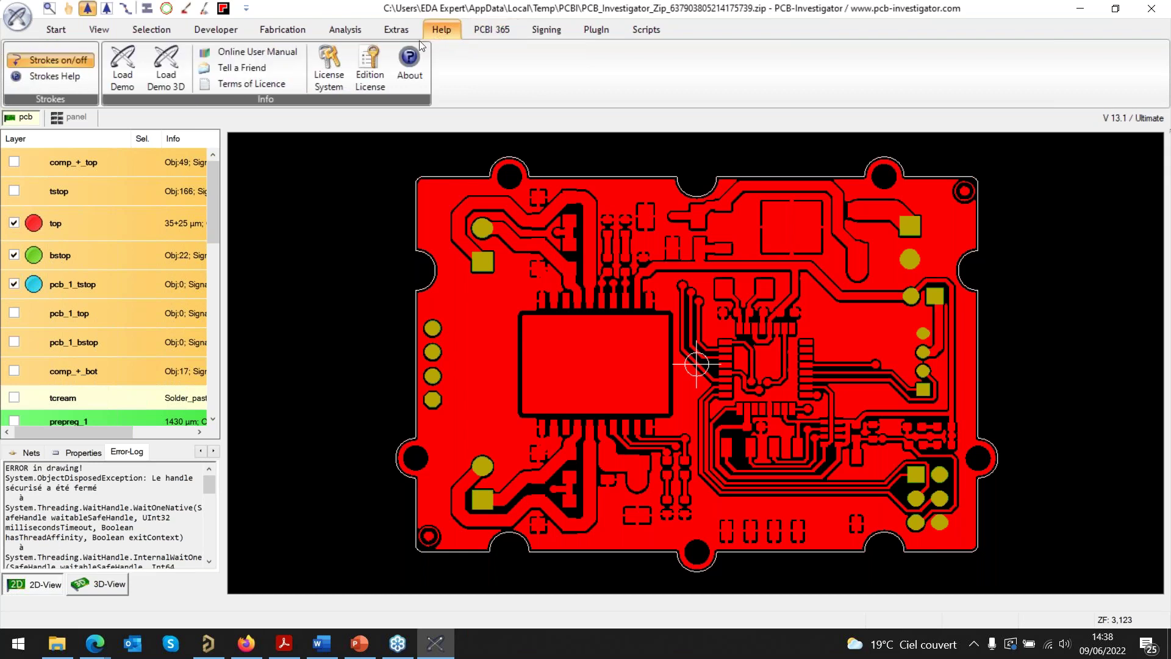
{"action": "left_click", "coordinate": [373, 75]}
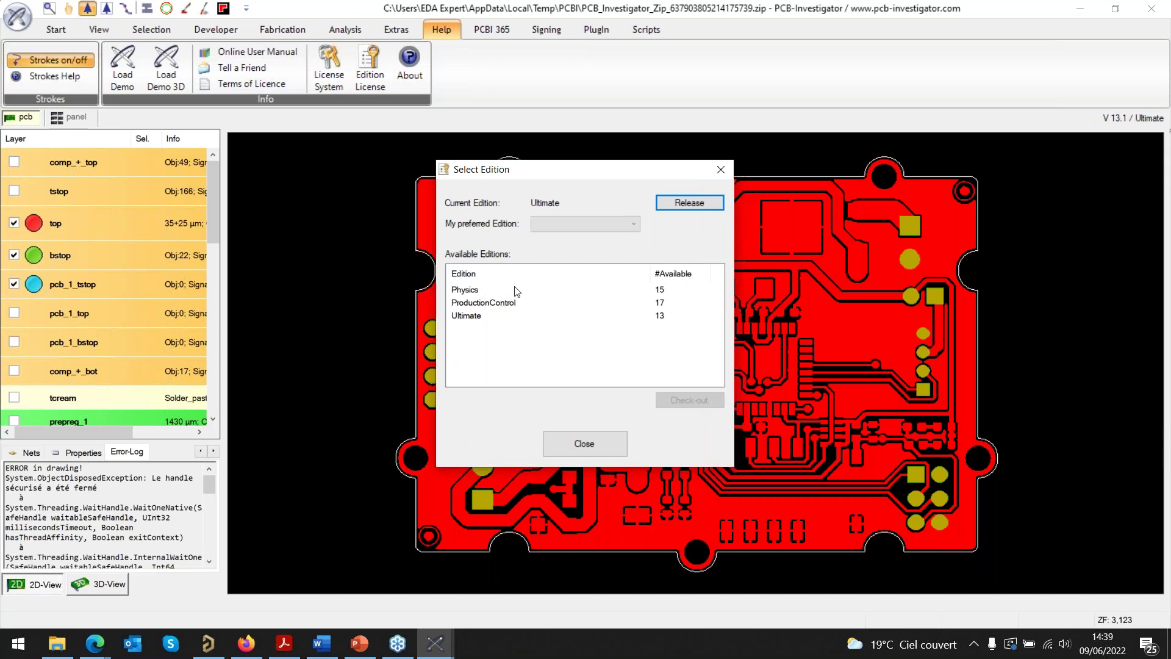
{"action": "left_click", "coordinate": [717, 171]}
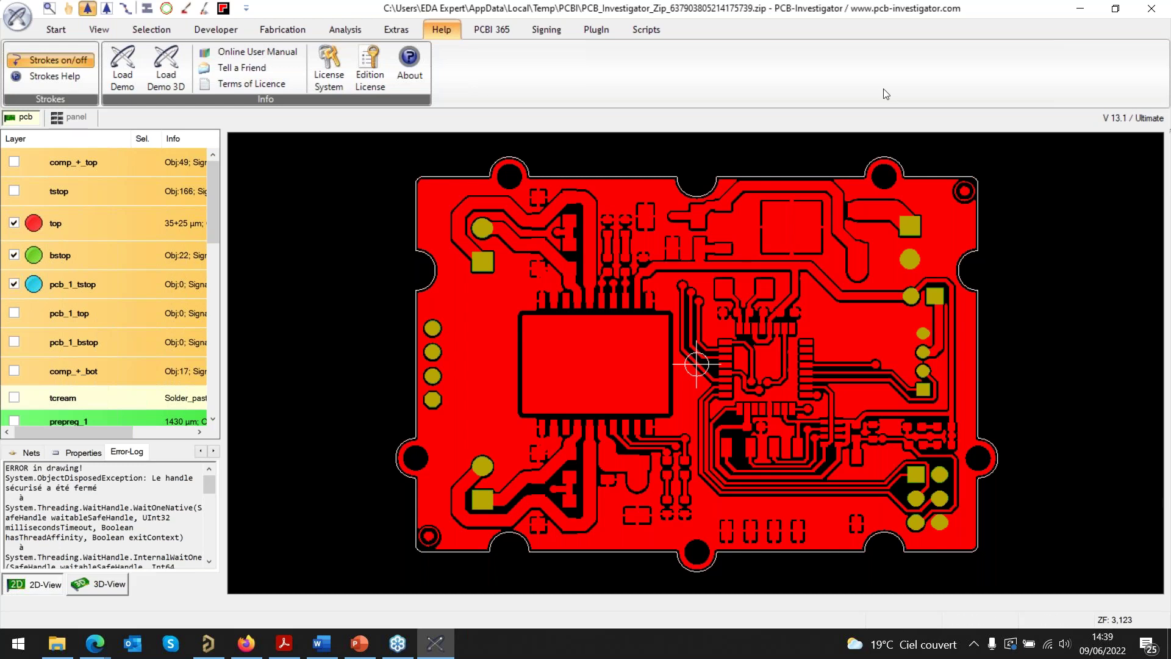
- Minimize PCB-Investigator and launch PCB-Investigator Physics from the desktop
{"action": "left_click", "coordinate": [1080, 12]}
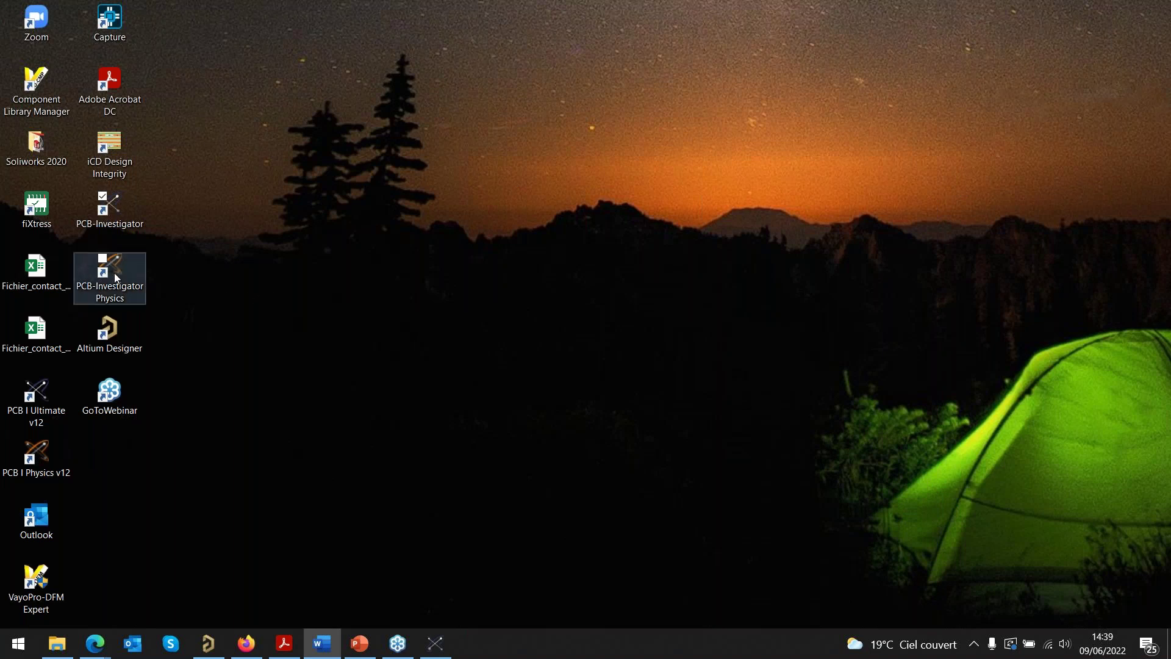
{"action": "left_click", "coordinate": [115, 273]}
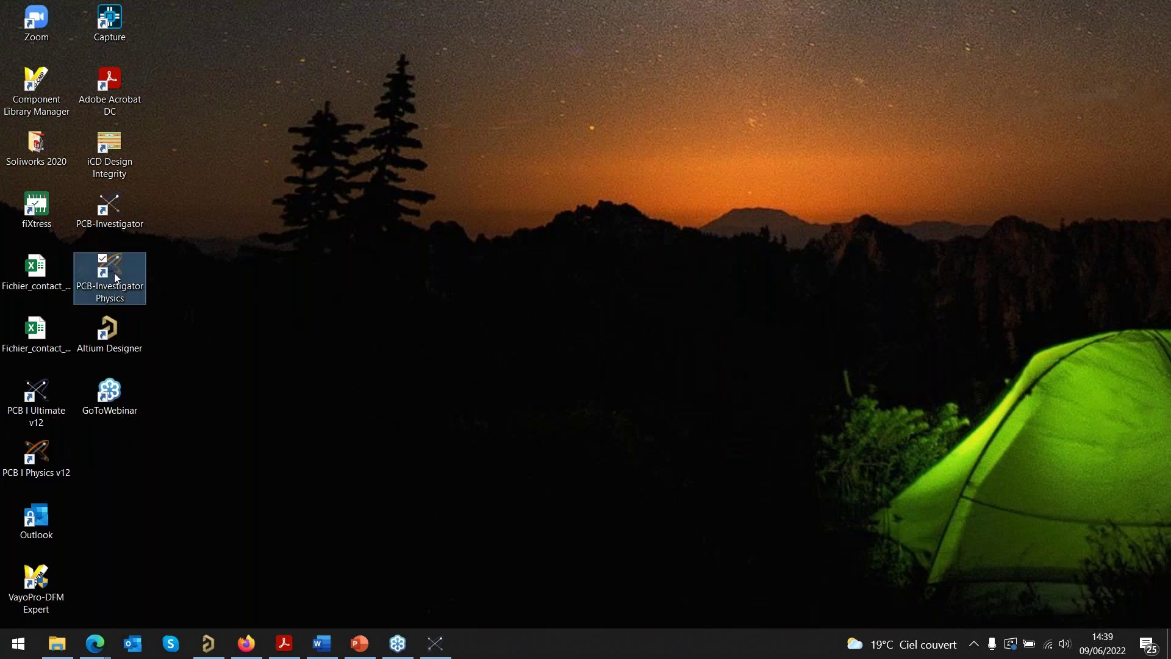
{"action": "double_click", "coordinate": [115, 272]}
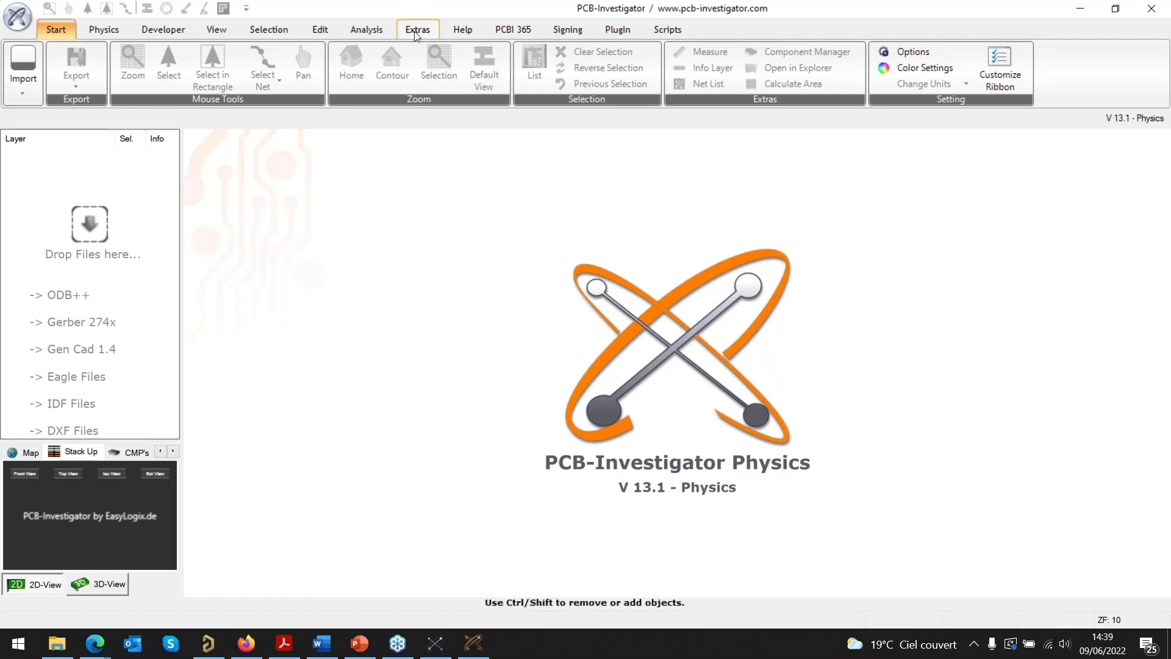
- Load the demo board and show its top, prepreg_1 and bottom layers
{"action": "left_click", "coordinate": [458, 30]}
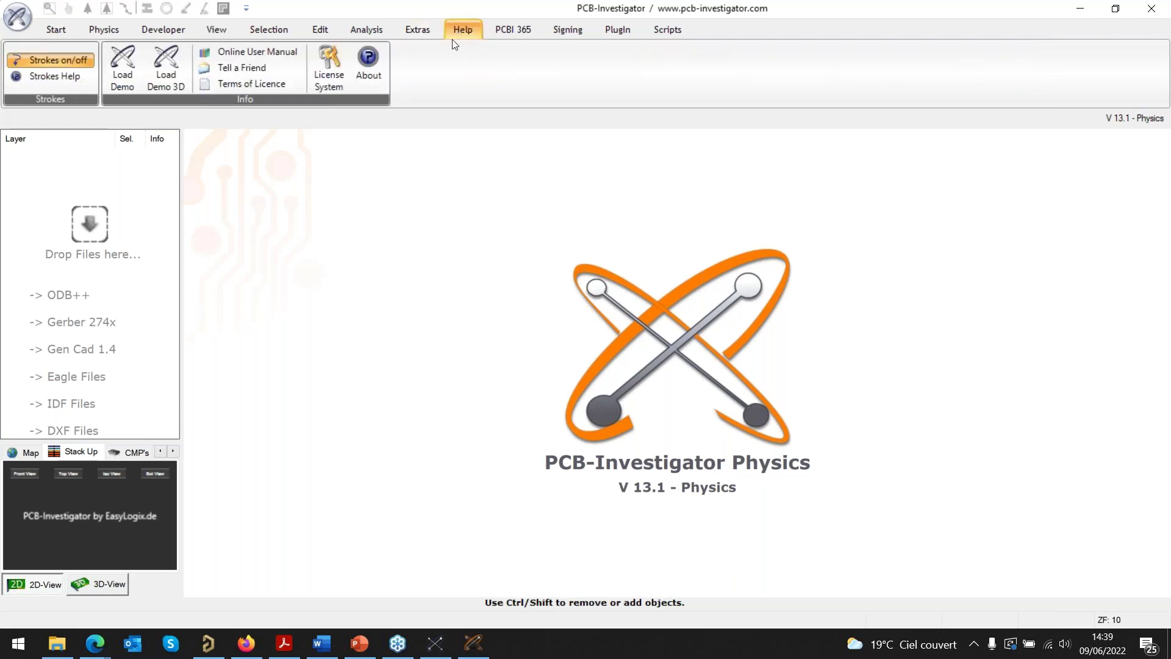
{"action": "left_click", "coordinate": [119, 74]}
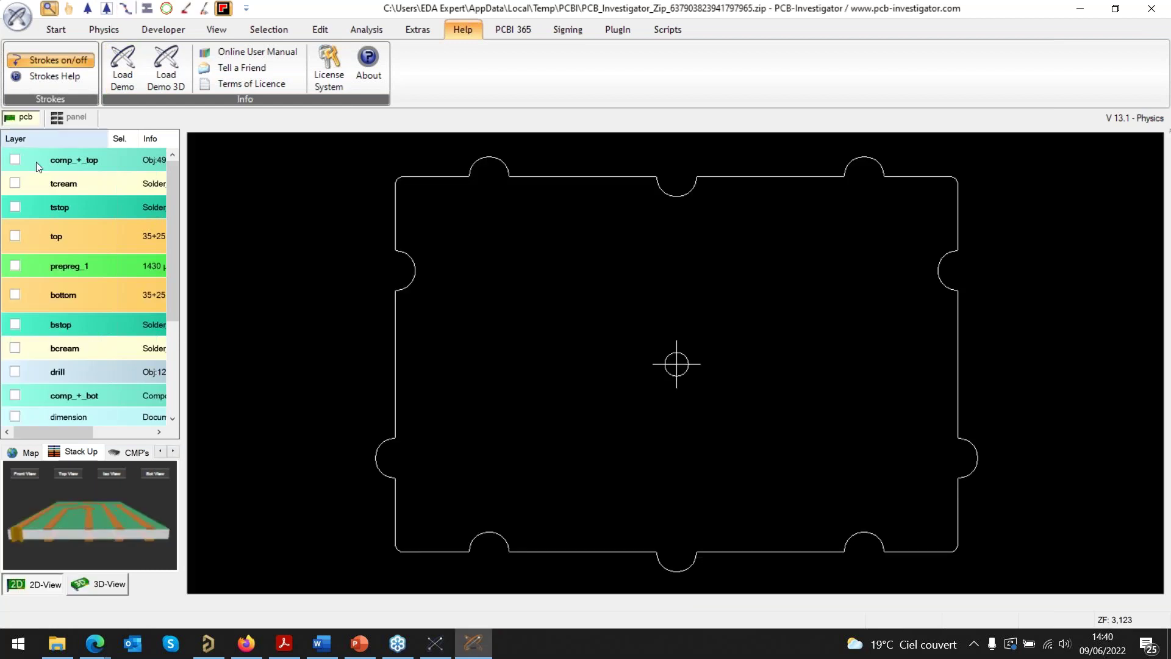
{"action": "left_click", "coordinate": [15, 235]}
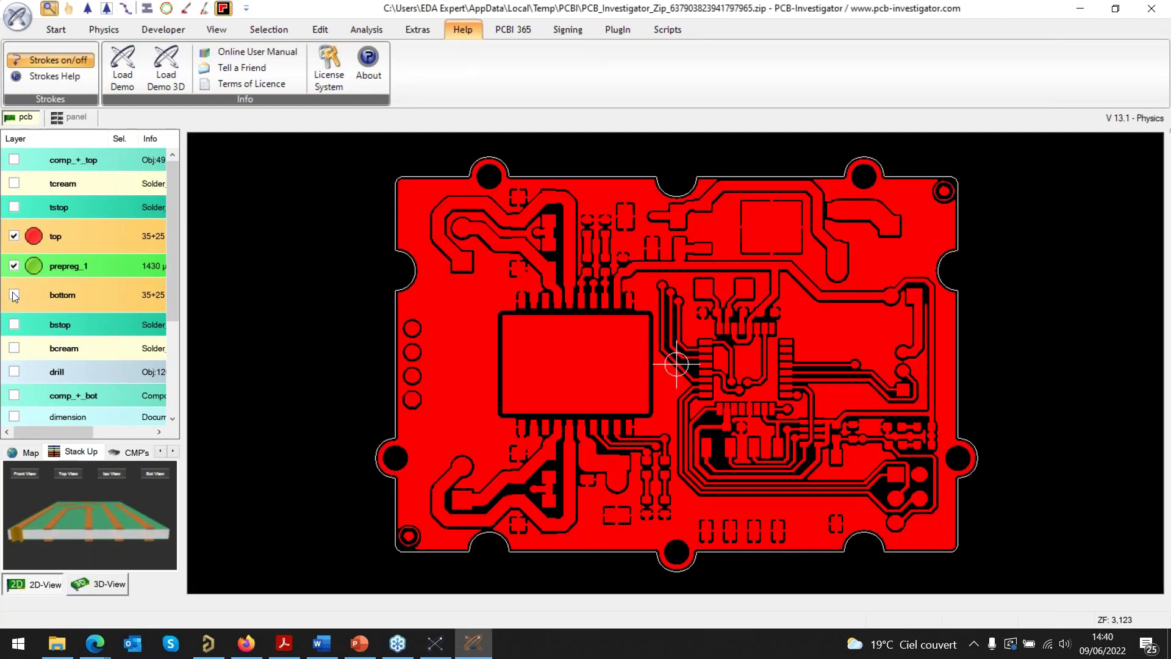
{"action": "left_click", "coordinate": [15, 295]}
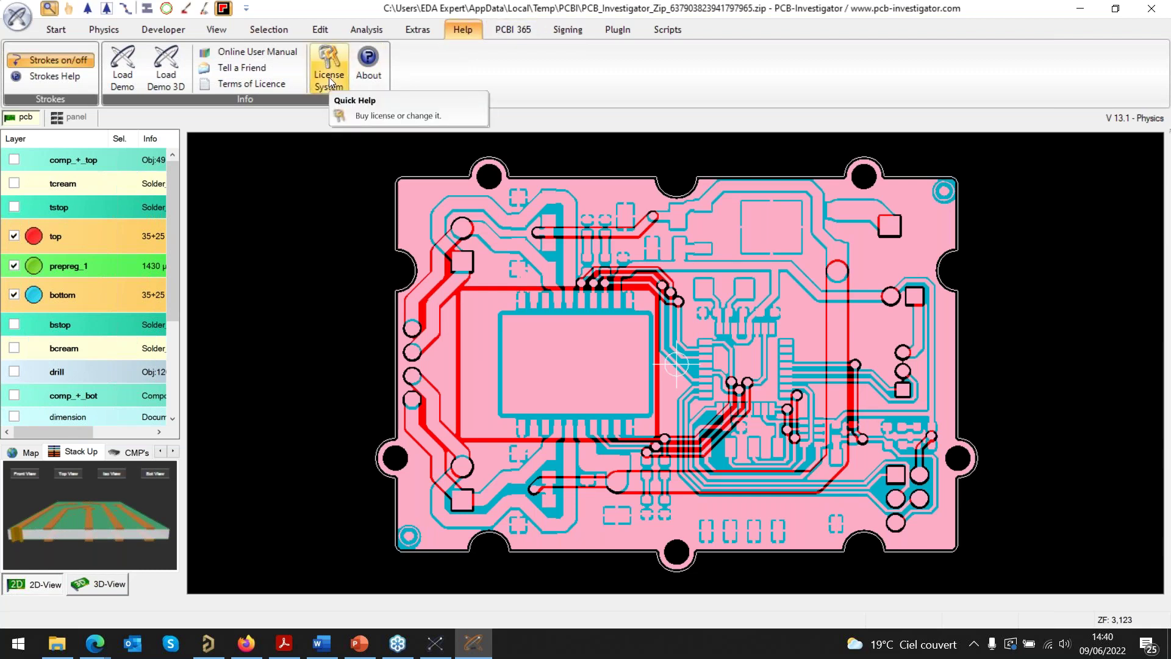
- Set up a transient simulation of the pcb step with the default project settings and review the board's stackup materials
{"action": "left_click", "coordinate": [56, 30]}
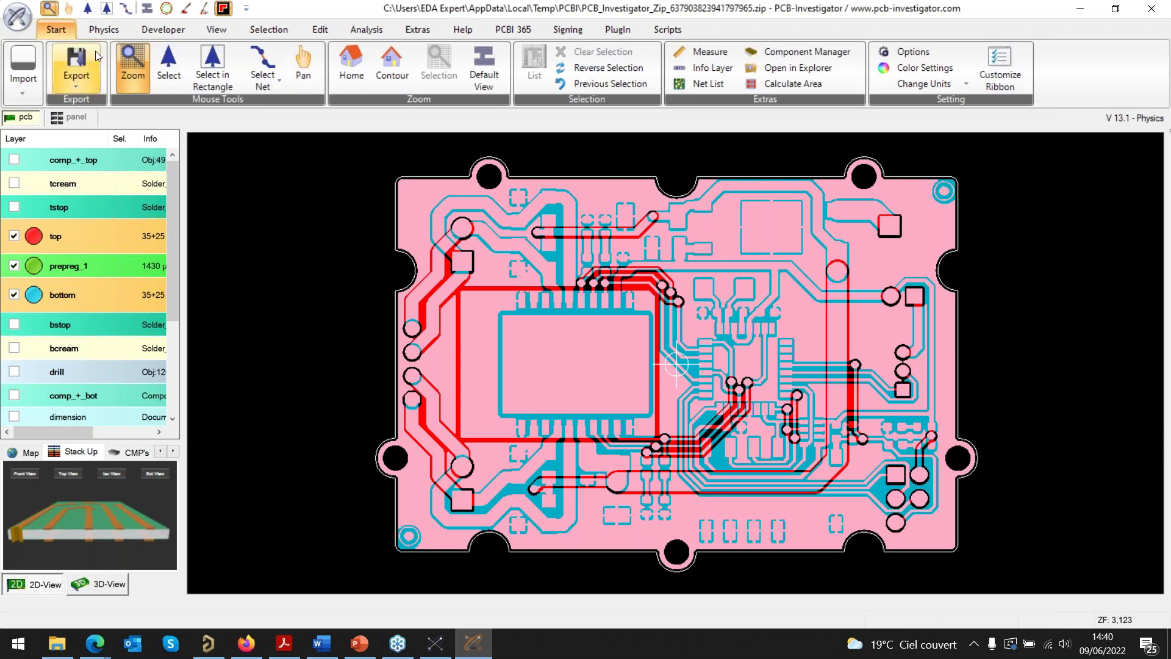
{"action": "left_click", "coordinate": [105, 30]}
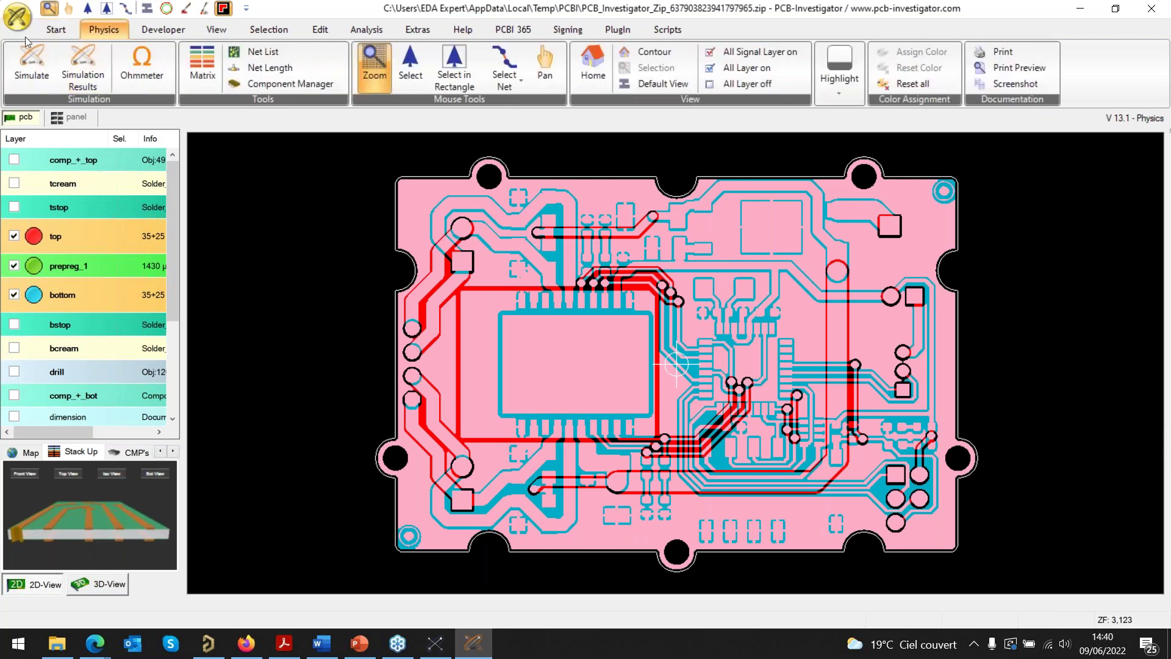
{"action": "left_click", "coordinate": [42, 74]}
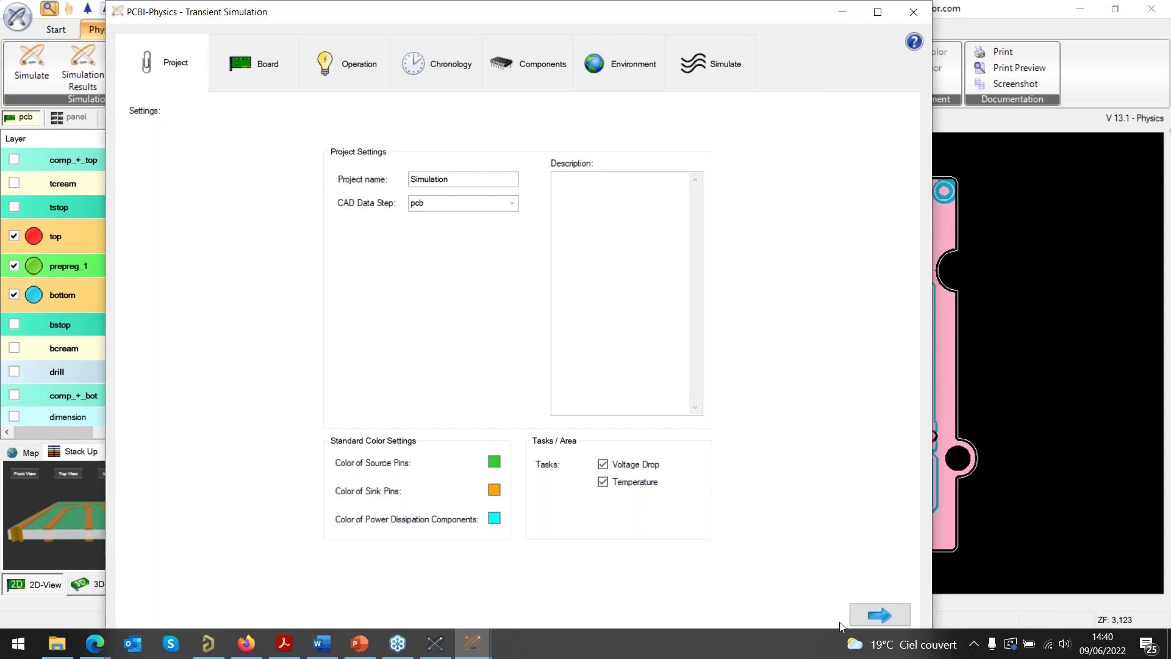
{"action": "left_click", "coordinate": [876, 619]}
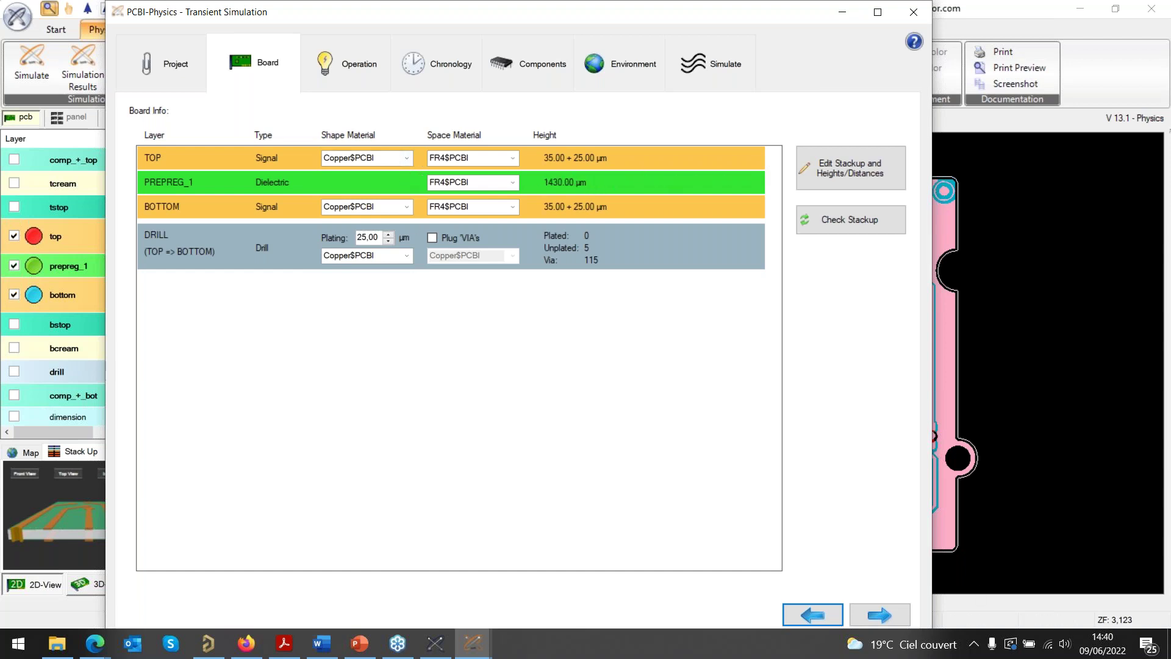
- Create a new operation state named demo for the simulation
{"action": "left_click", "coordinate": [884, 615]}
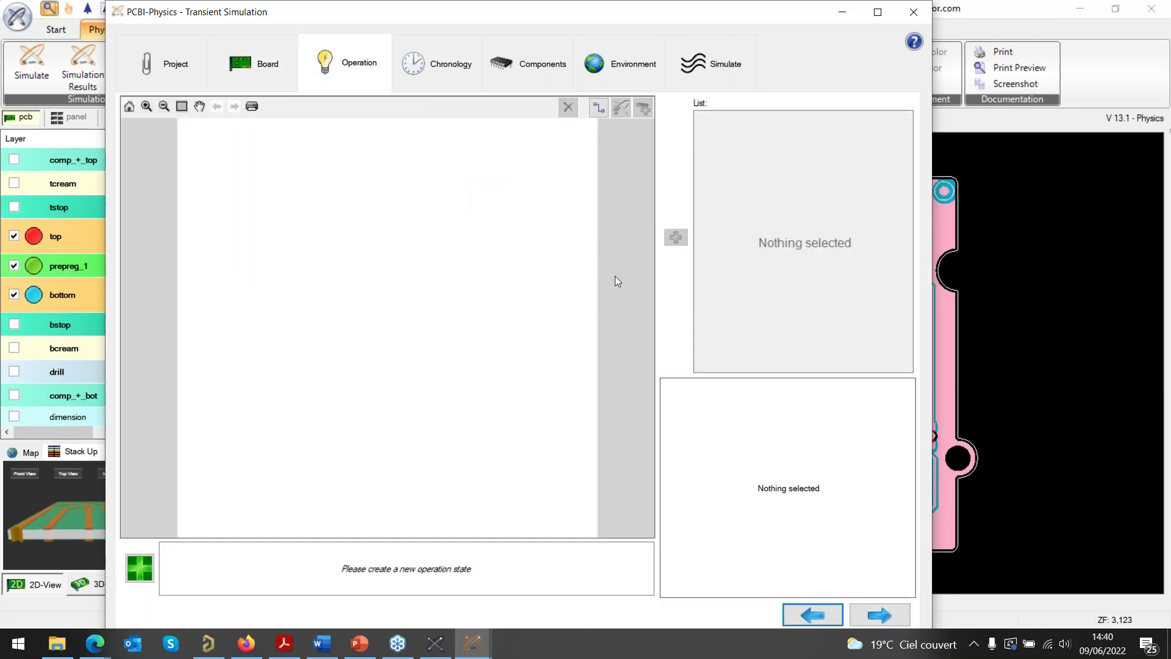
{"action": "left_click", "coordinate": [136, 569]}
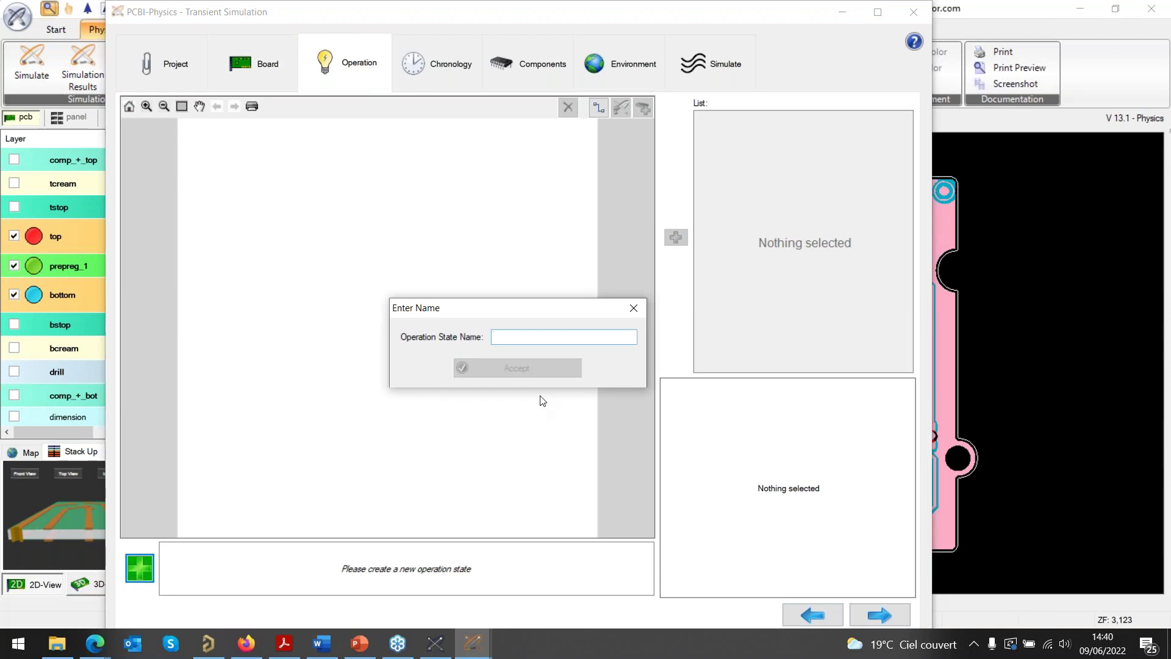
{"action": "type", "text": "demo"}
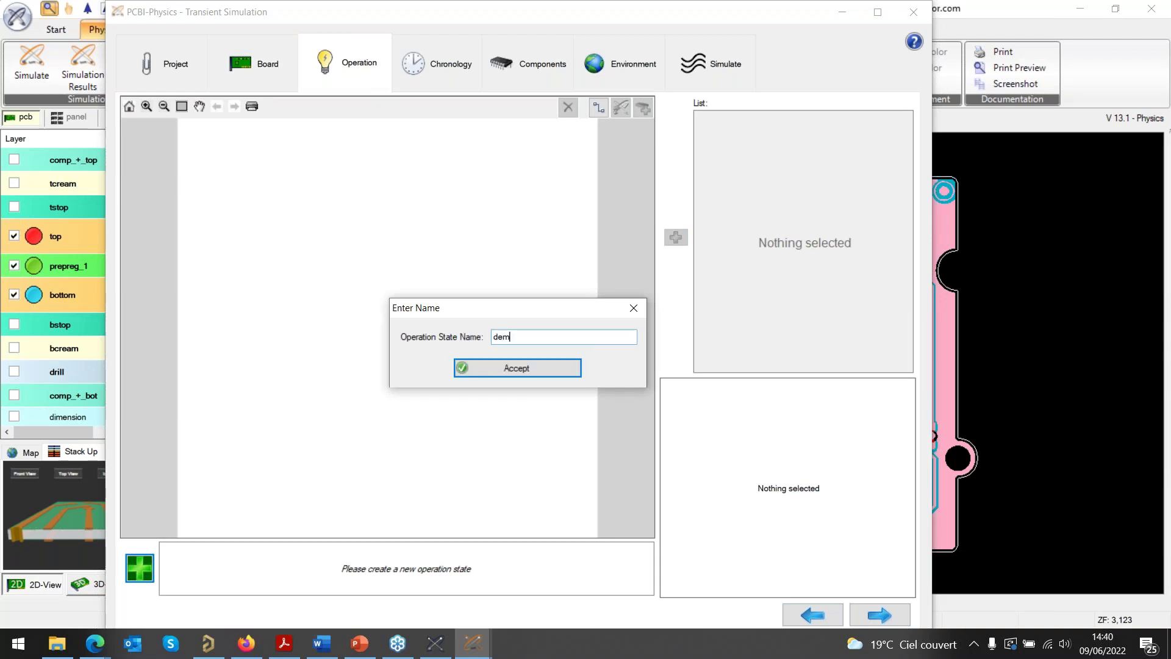
{"action": "left_click", "coordinate": [536, 367]}
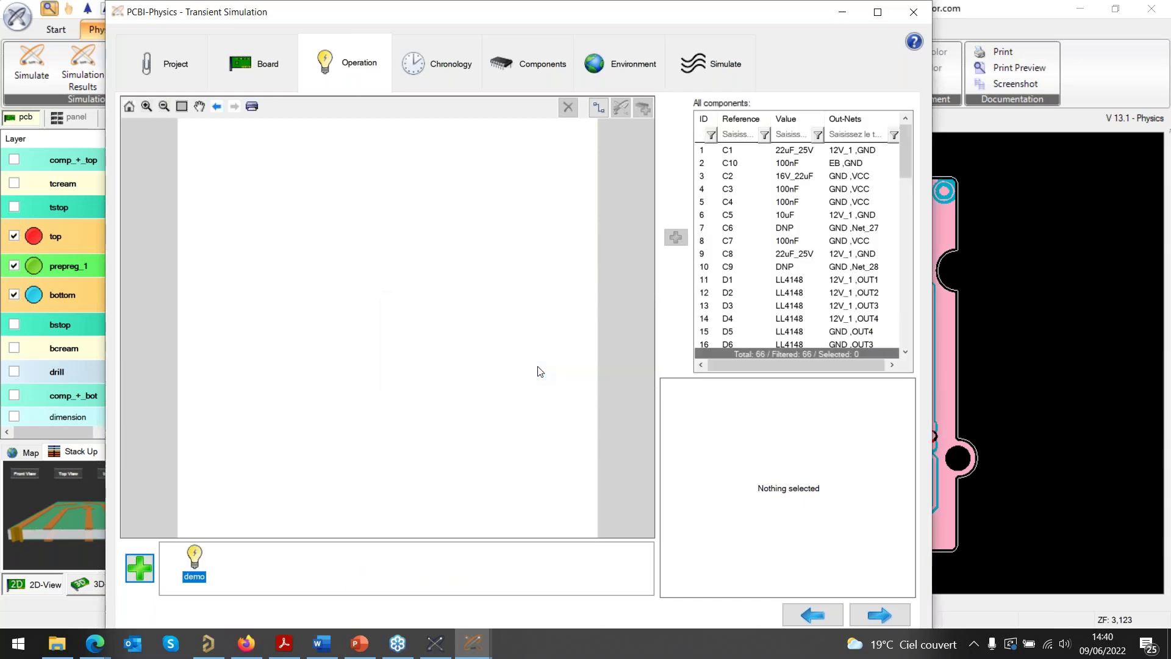
- Add components J3 and U1 to the demo operation state
{"action": "scroll", "coordinate": [745, 247], "scroll_direction": "down", "scroll_amount": 4}
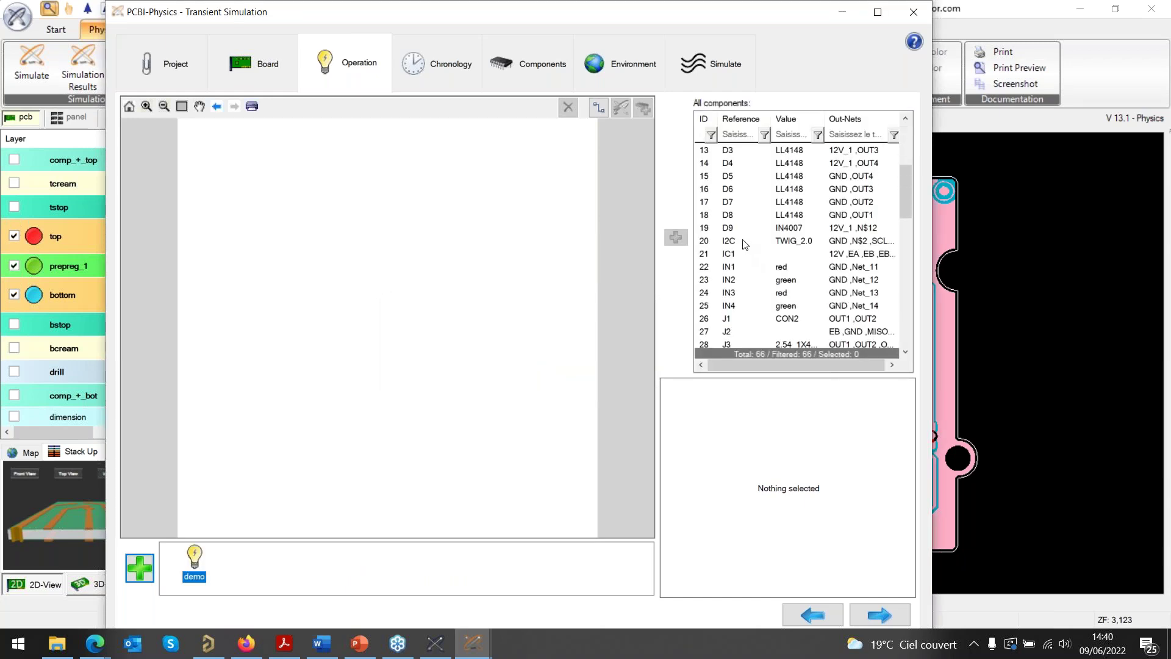
{"action": "scroll", "coordinate": [744, 242], "scroll_direction": "down", "scroll_amount": 1}
{"action": "left_click", "coordinate": [733, 306]}
{"action": "scroll", "coordinate": [776, 290], "scroll_direction": "down", "scroll_amount": 12}
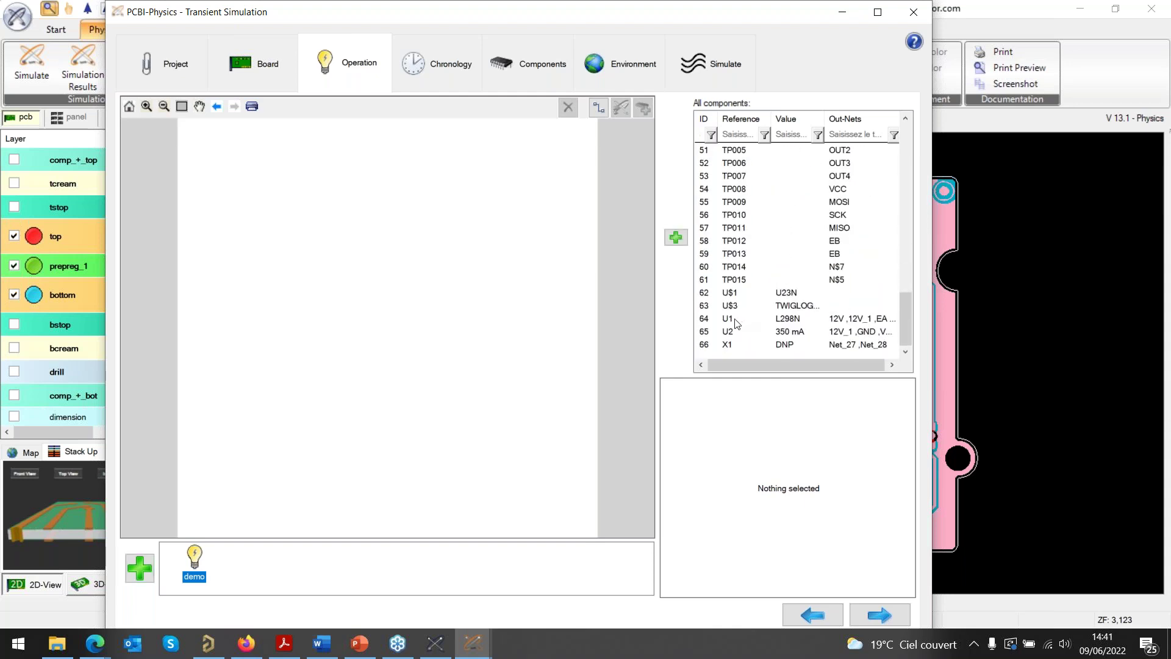
{"action": "left_click", "coordinate": [736, 321]}
{"action": "left_click", "coordinate": [676, 239]}
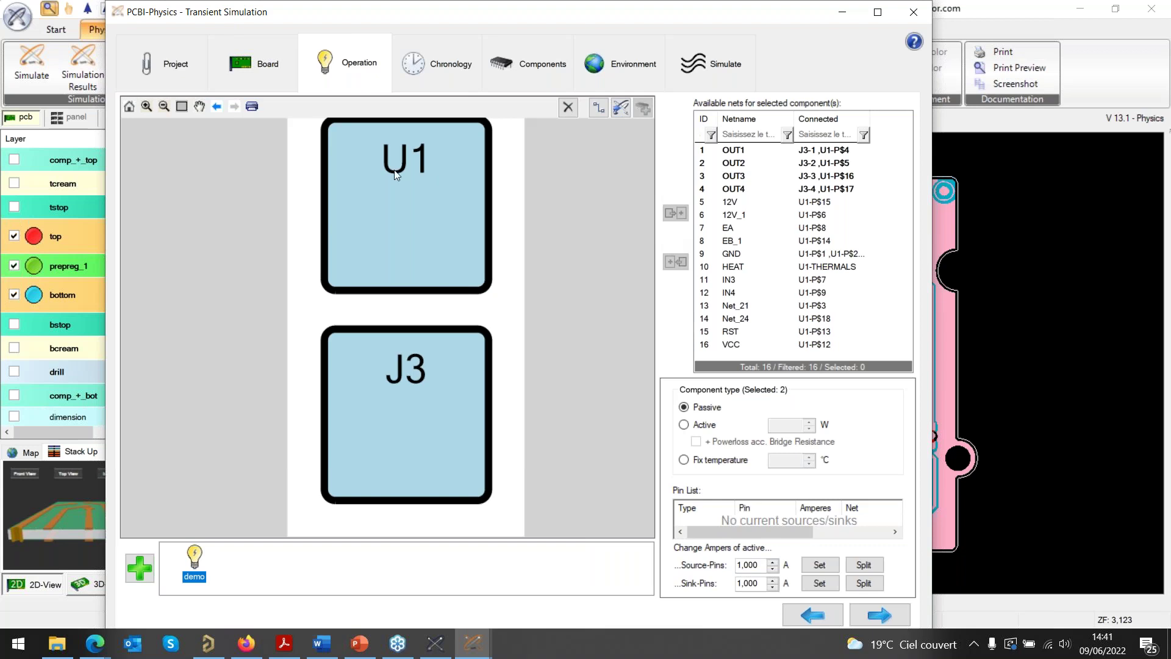
- Search the current paths from J3 to U1 and add the J3->OUT1->U1 path to the operation state
{"action": "left_click", "coordinate": [596, 111]}
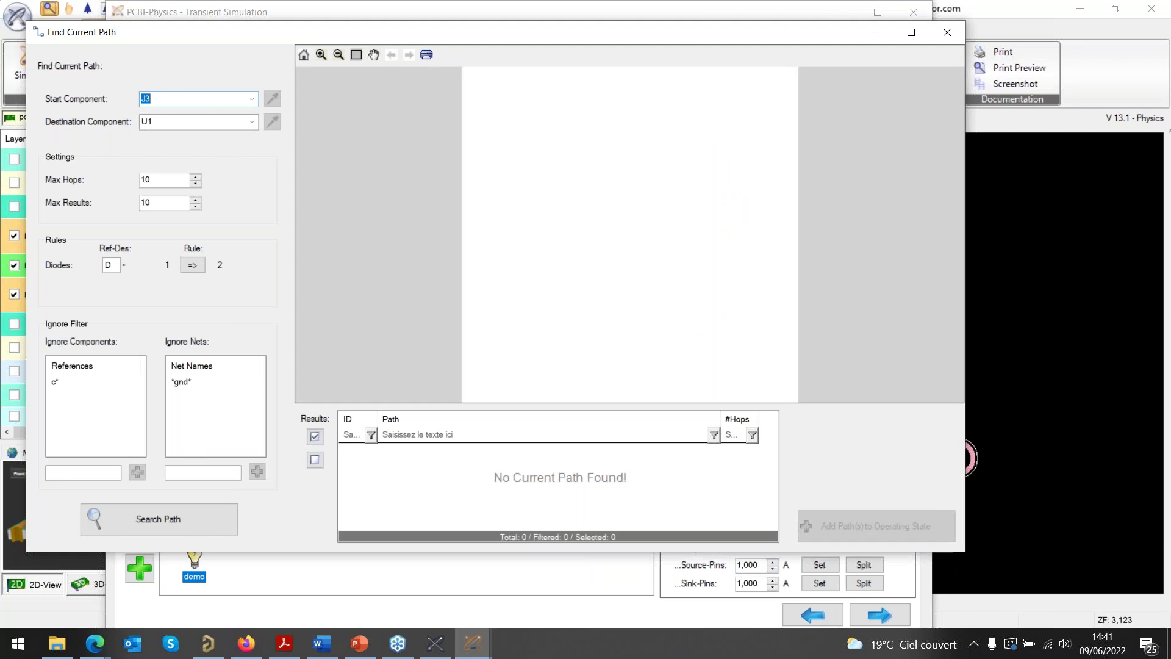
{"action": "left_click", "coordinate": [157, 518]}
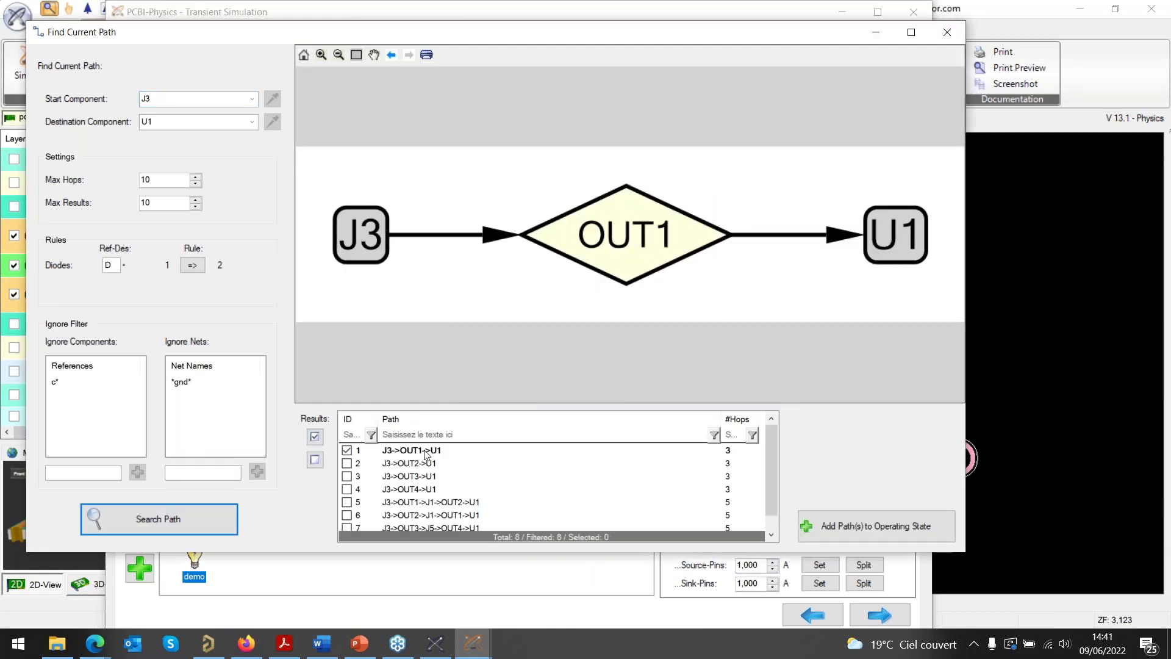
{"action": "left_click", "coordinate": [426, 453]}
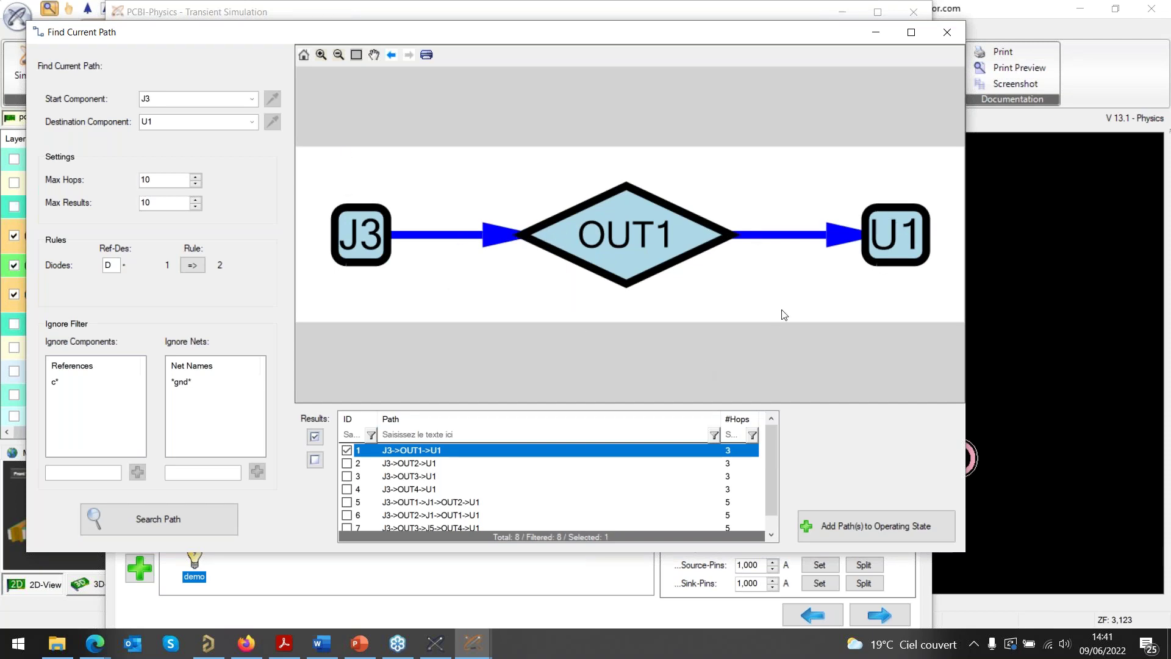
{"action": "left_click", "coordinate": [852, 527]}
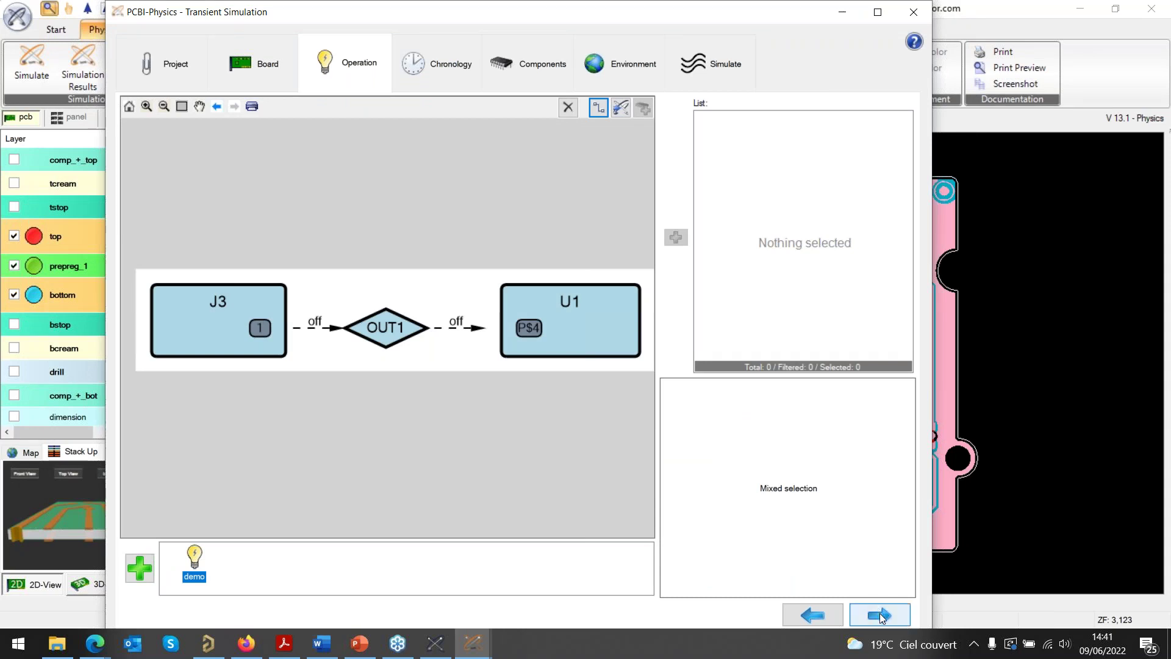
- Assign a current to the connection from J3 to the OUT1 net and raise it in repeated increments
{"action": "left_click", "coordinate": [316, 322]}
{"action": "type", "text": "0,7"}
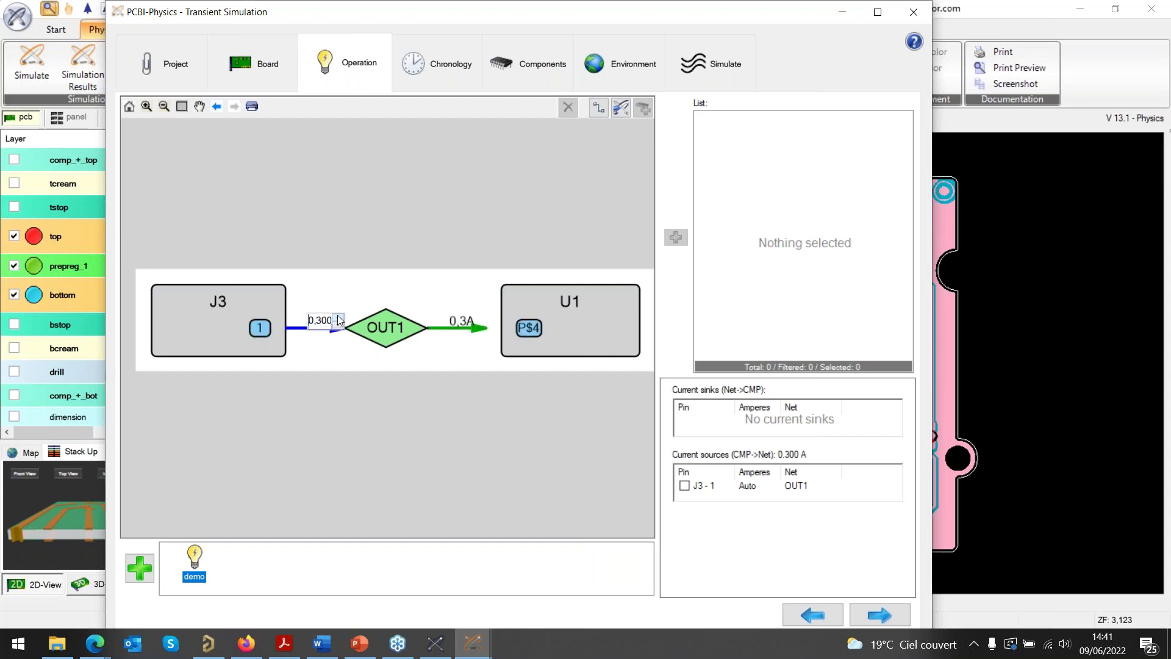
{"action": "left_click", "coordinate": [338, 316]}
{"action": "left_click", "coordinate": [338, 316]}
{"action": "left_click", "coordinate": [338, 315]}
{"action": "left_click", "coordinate": [338, 316]}
{"action": "left_click", "coordinate": [338, 316]}
{"action": "left_click", "coordinate": [338, 316]}
{"action": "left_click", "coordinate": [337, 316]}
{"action": "left_click", "coordinate": [338, 316]}
{"action": "left_click", "coordinate": [338, 316]}
{"action": "left_click", "coordinate": [338, 316]}
{"action": "left_click", "coordinate": [338, 316]}
{"action": "left_click", "coordinate": [338, 316]}
{"action": "left_click", "coordinate": [338, 316]}
- Keep the static simulation of the demo state and include J3 and U1 with the Component$PCBI material in the simulation
{"action": "left_click", "coordinate": [880, 616]}
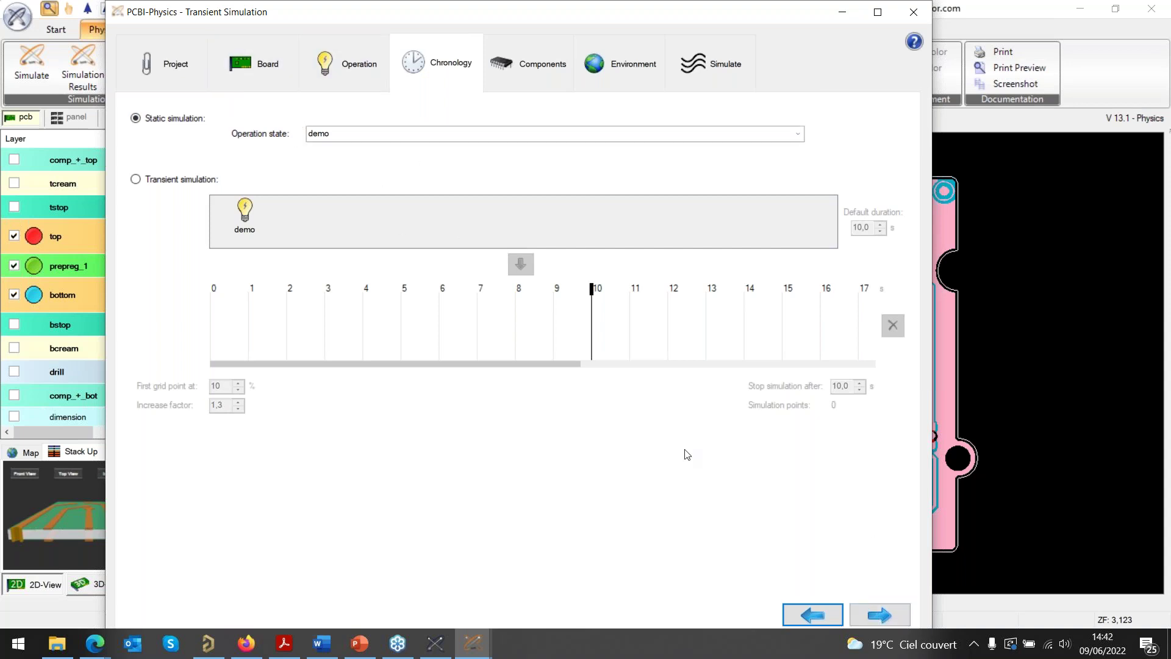
{"action": "left_click", "coordinate": [879, 613]}
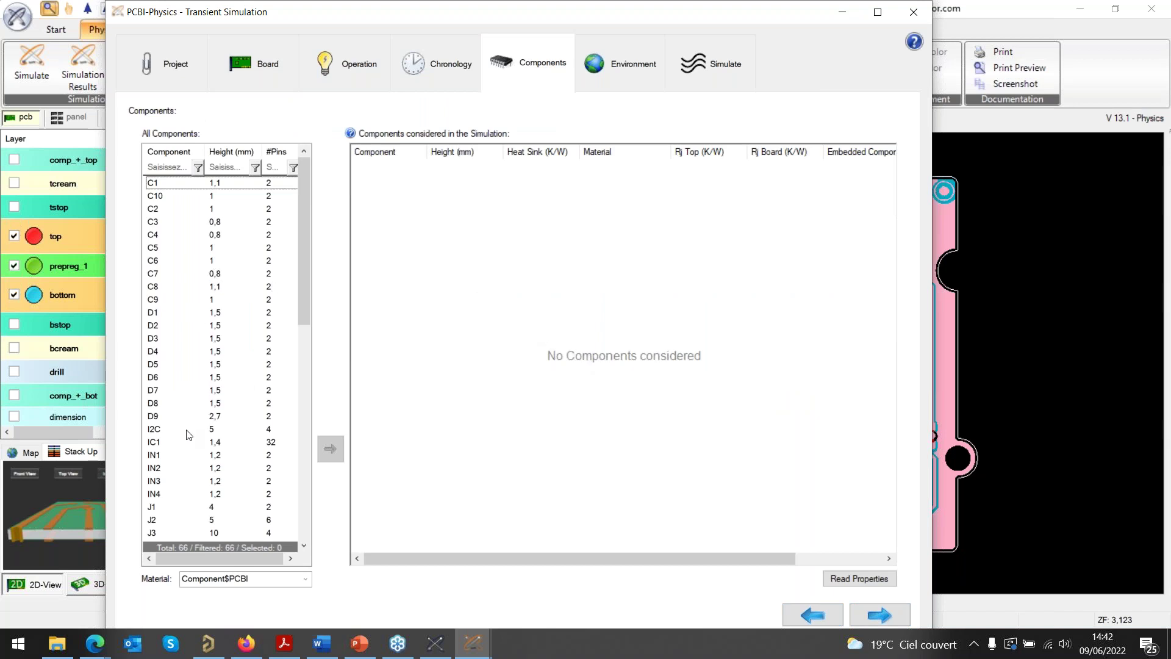
{"action": "scroll", "coordinate": [189, 434], "scroll_direction": "down", "scroll_amount": 2}
{"action": "left_click", "coordinate": [160, 455]}
{"action": "scroll", "coordinate": [237, 451], "scroll_direction": "down", "scroll_amount": 4}
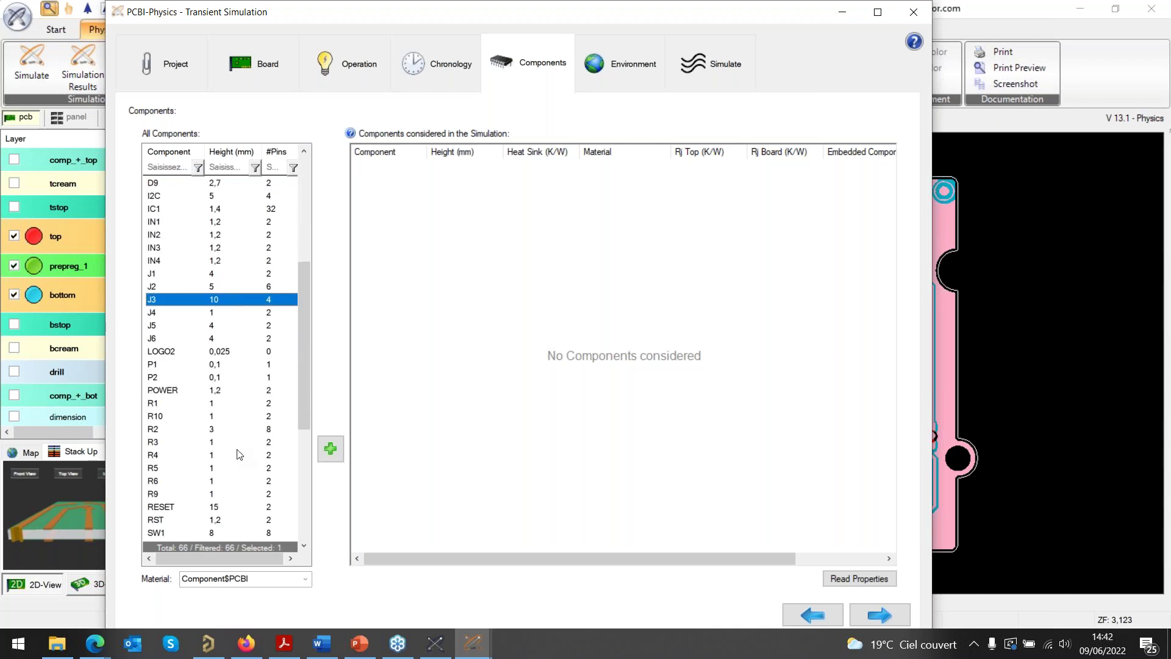
{"action": "scroll", "coordinate": [237, 454], "scroll_direction": "down", "scroll_amount": 6}
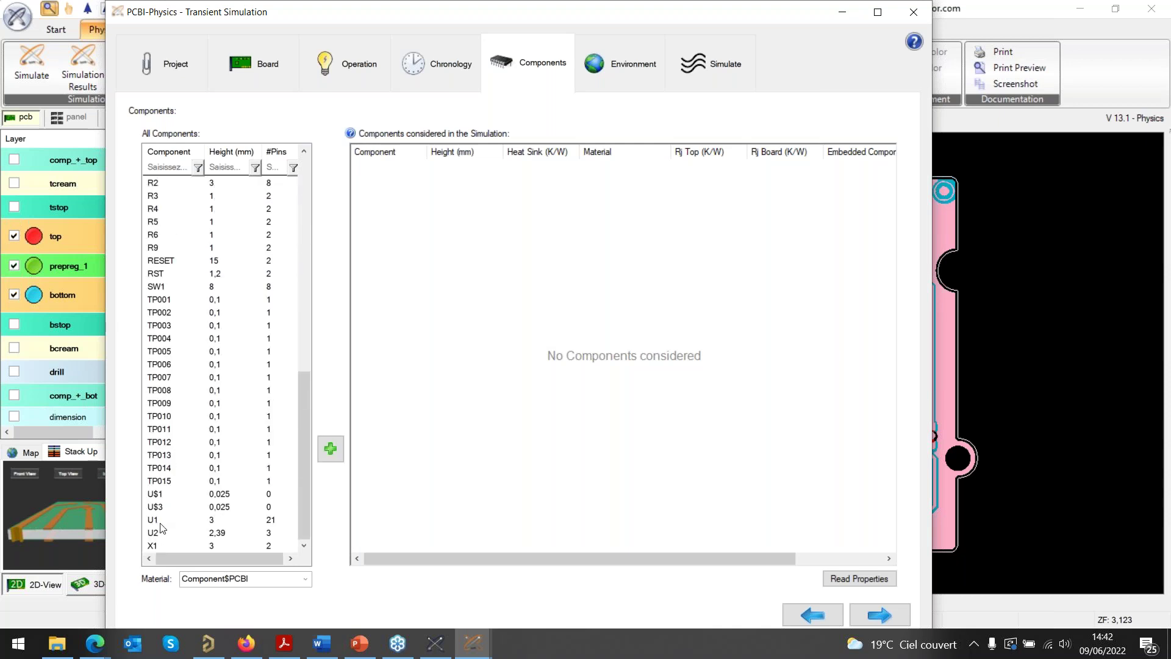
{"action": "left_click", "coordinate": [161, 519], "text": "ctrl"}
{"action": "left_click", "coordinate": [330, 448]}
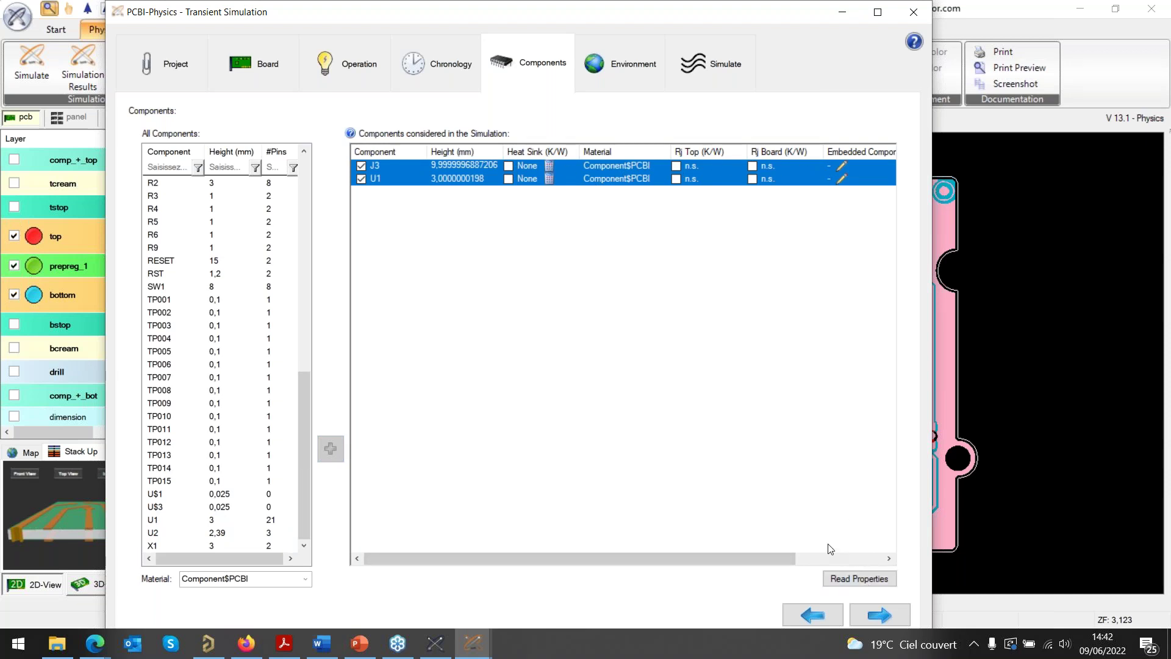
- Keep the default environment settings and start the simulation with Fine raster, Standard accuracy and the CPU solver
{"action": "left_click", "coordinate": [876, 618]}
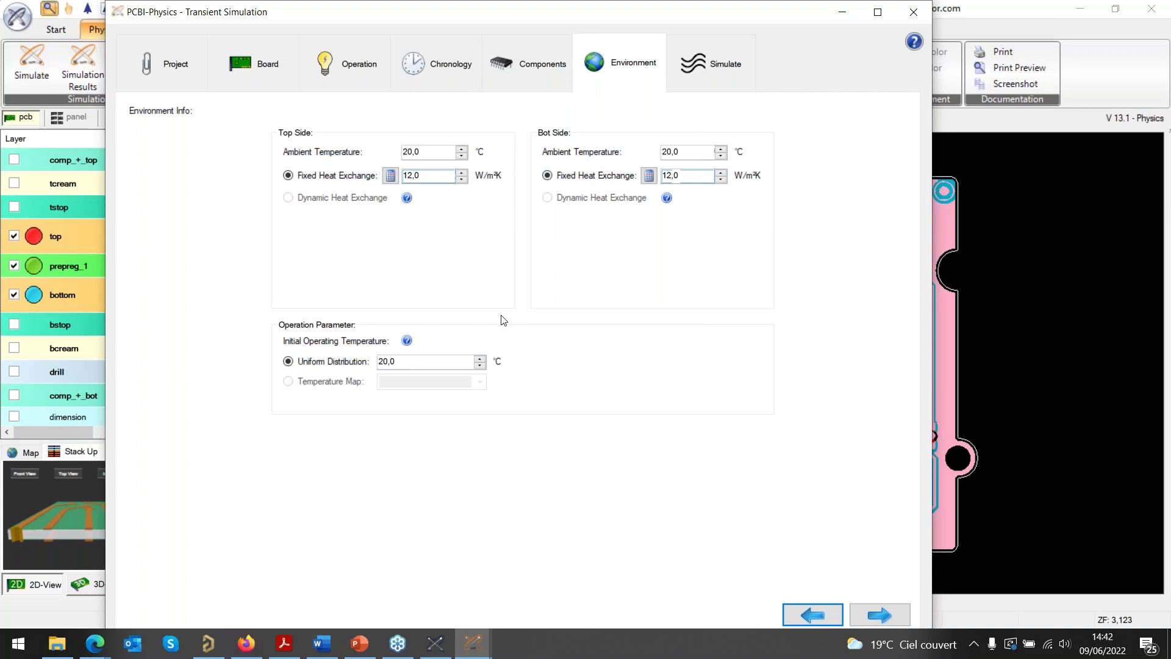
{"action": "left_click", "coordinate": [879, 614]}
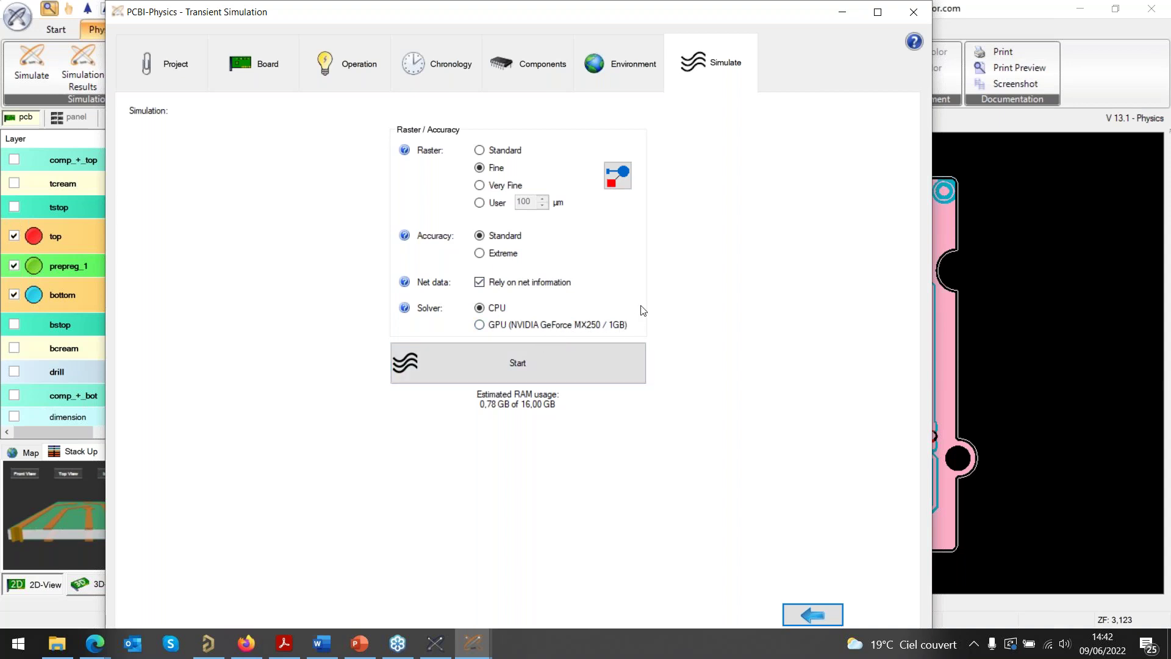
{"action": "left_click", "coordinate": [503, 365]}
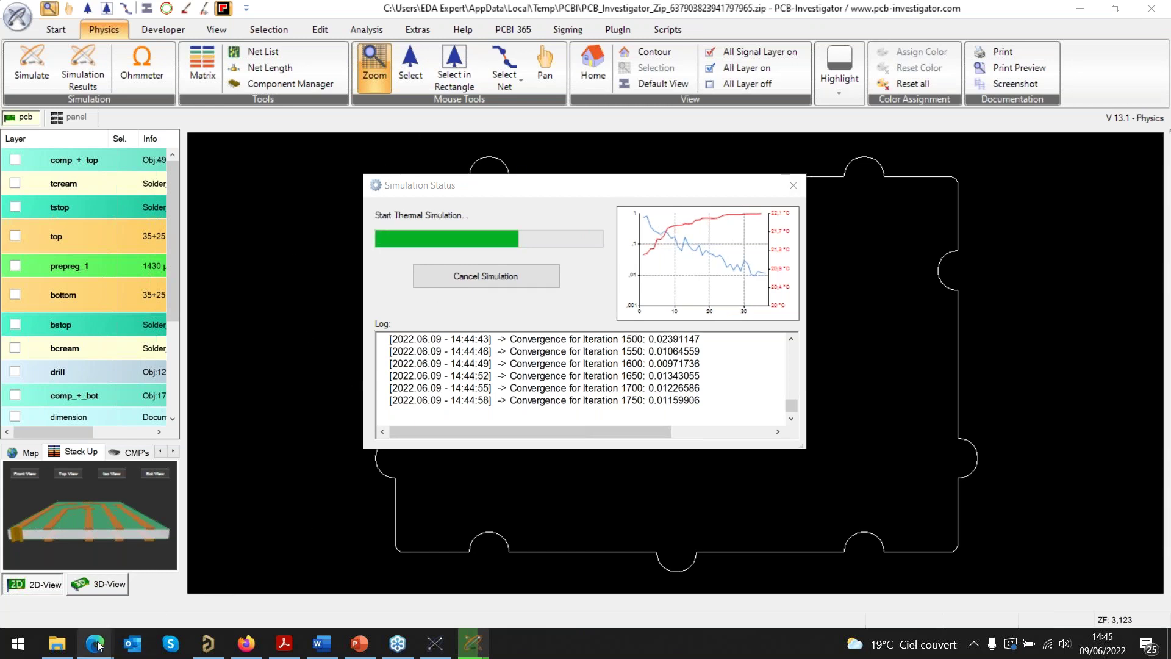
- Switch to the Easylogix page of the EDA Expert site in Edge and examine its feature list, example images and demo videos
{"action": "mouse_move", "coordinate": [96, 644]}
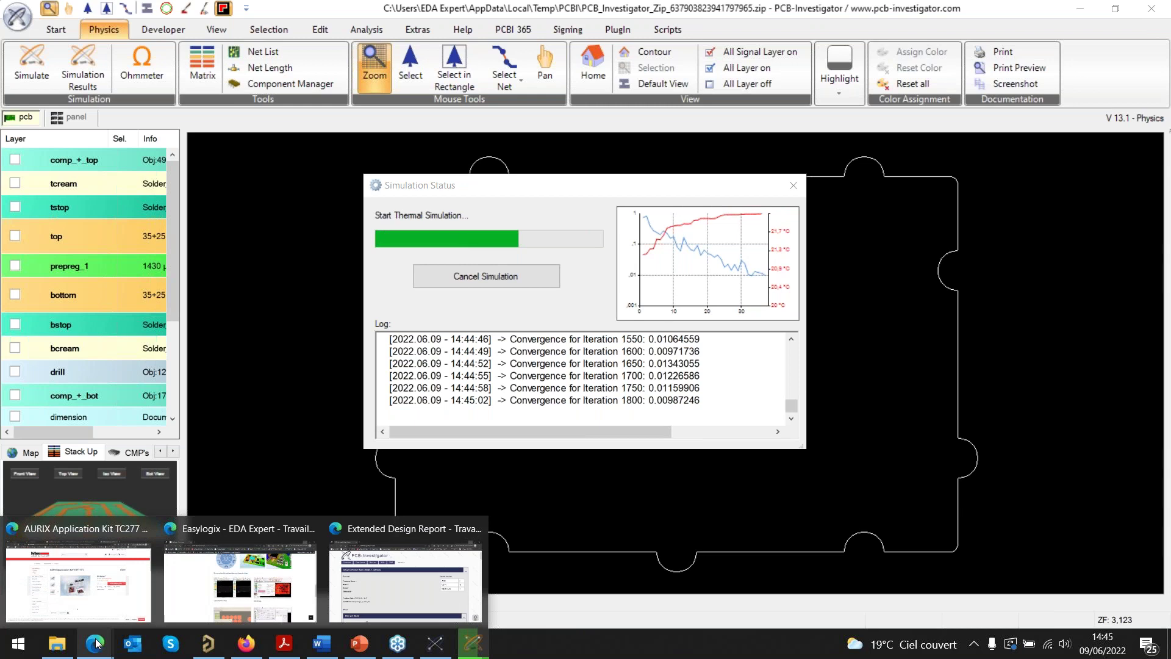
{"action": "left_click", "coordinate": [210, 582]}
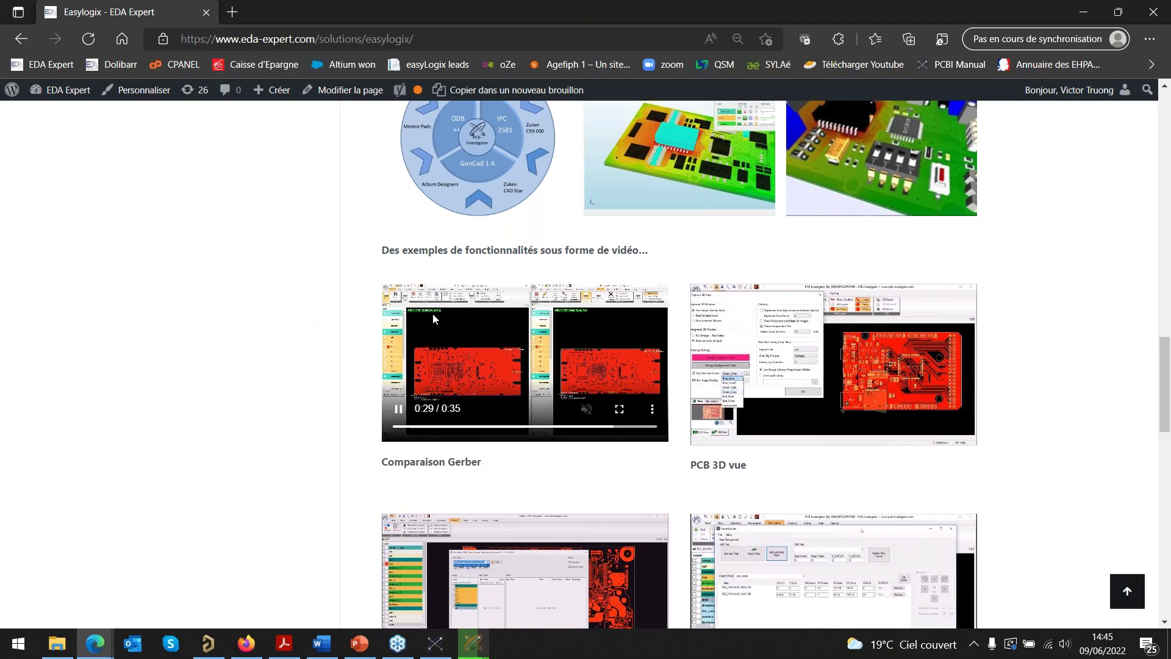
{"action": "scroll", "coordinate": [433, 313], "scroll_direction": "up", "scroll_amount": 2}
{"action": "scroll", "coordinate": [433, 313], "scroll_direction": "up", "scroll_amount": 3}
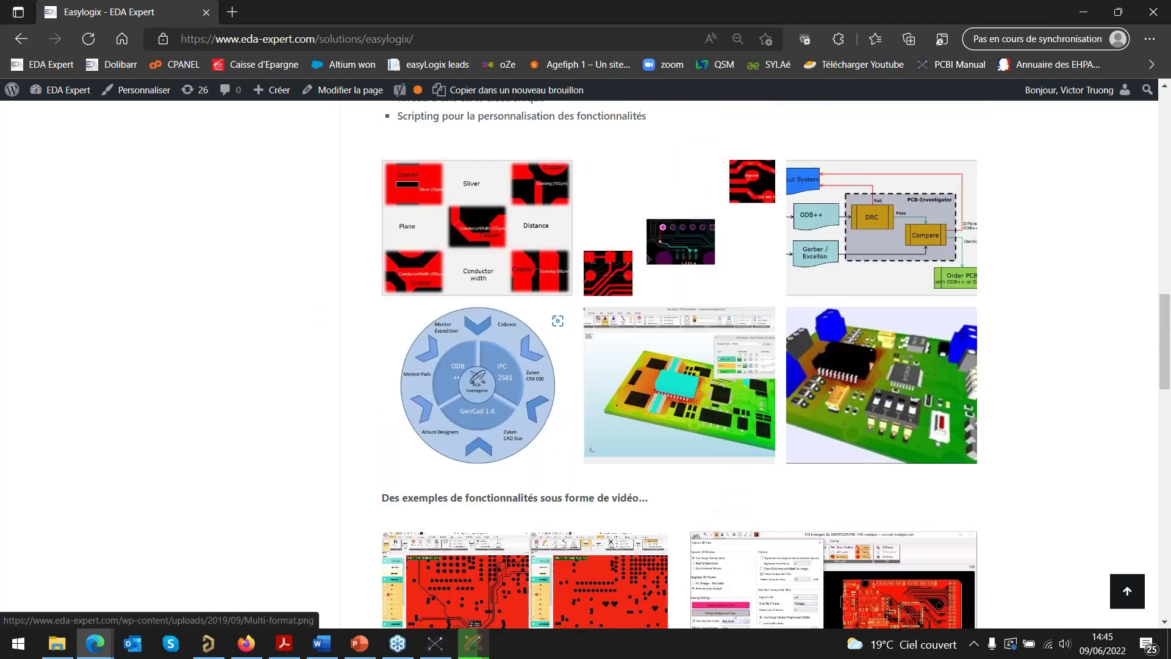
{"action": "scroll", "coordinate": [433, 312], "scroll_direction": "down", "scroll_amount": 1}
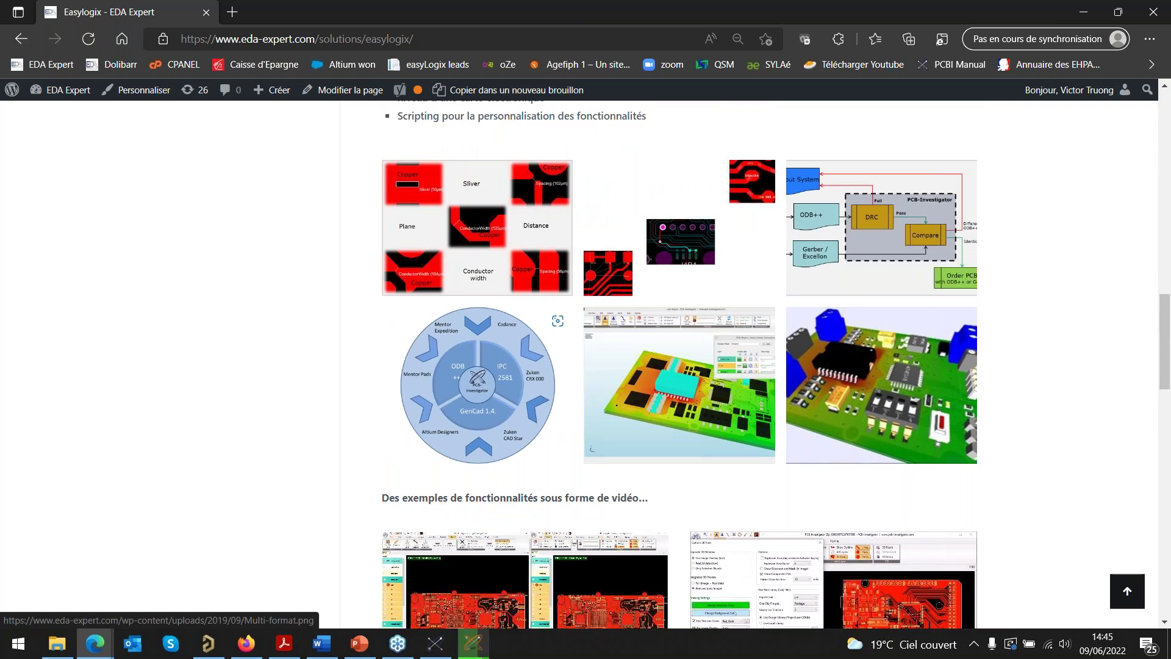
{"action": "scroll", "coordinate": [636, 227], "scroll_direction": "down", "scroll_amount": 3}
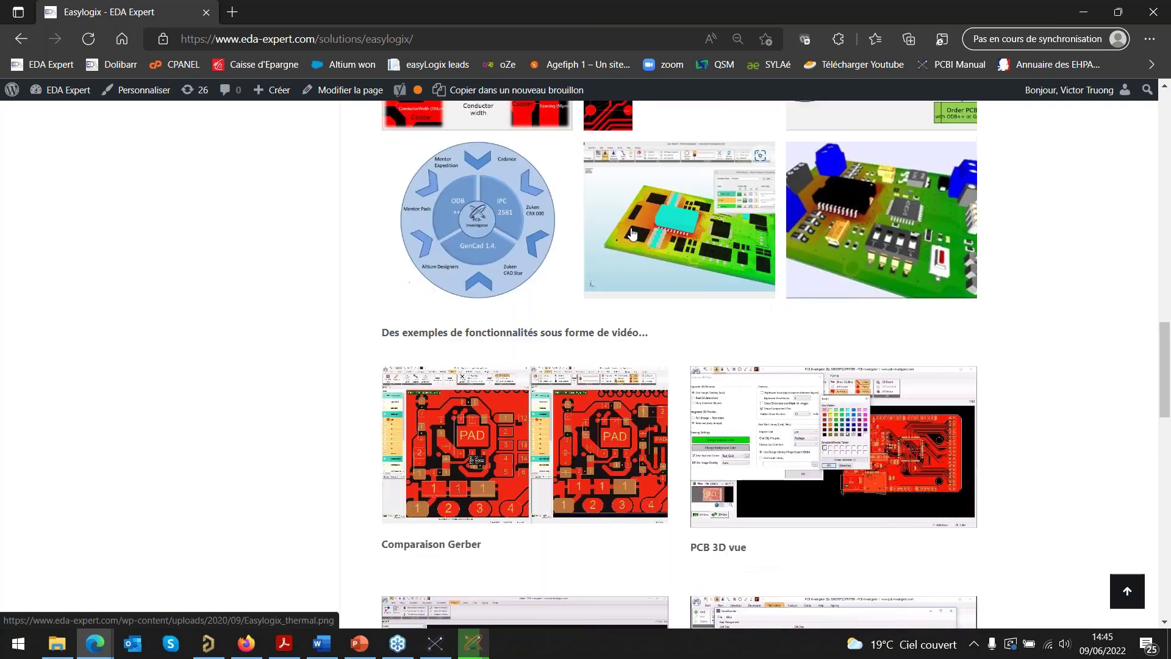
{"action": "scroll", "coordinate": [810, 228], "scroll_direction": "down", "scroll_amount": 2}
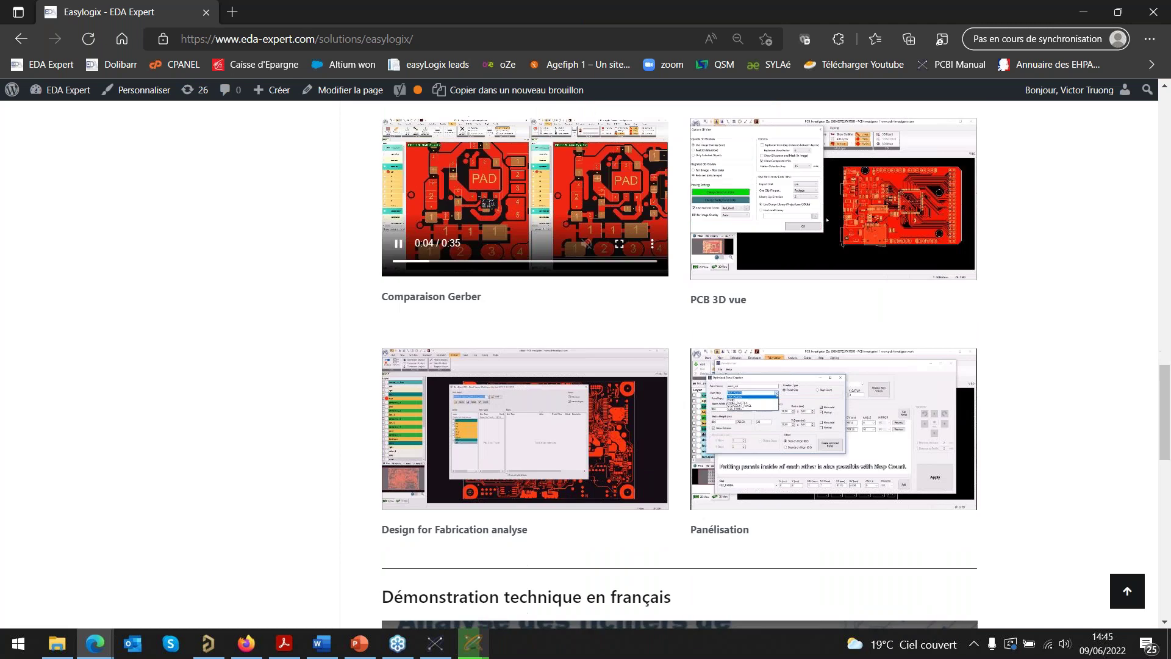
{"action": "scroll", "coordinate": [809, 228], "scroll_direction": "up", "scroll_amount": 1}
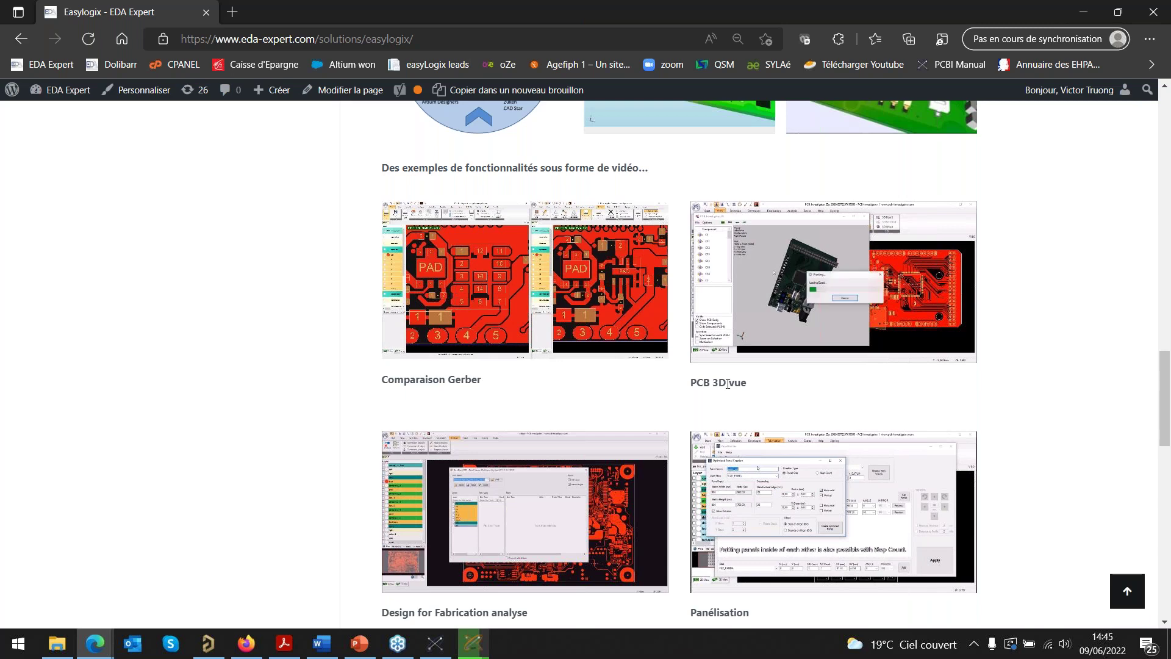
{"action": "scroll", "coordinate": [829, 403], "scroll_direction": "down", "scroll_amount": 1}
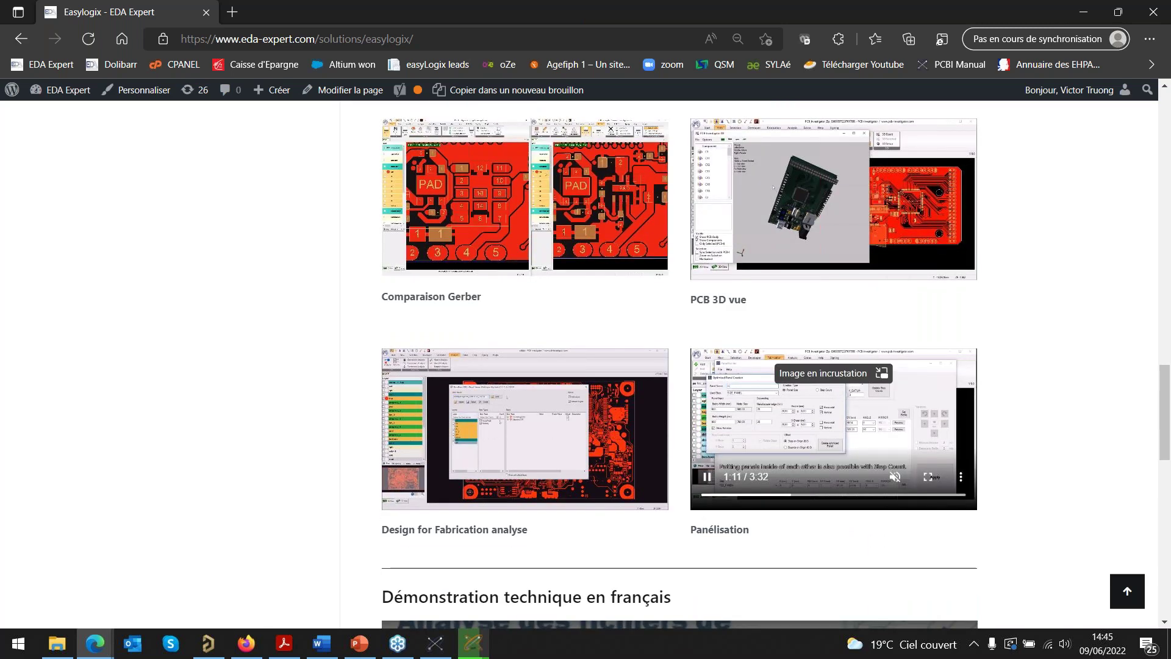
{"action": "scroll", "coordinate": [839, 399], "scroll_direction": "up", "scroll_amount": 3}
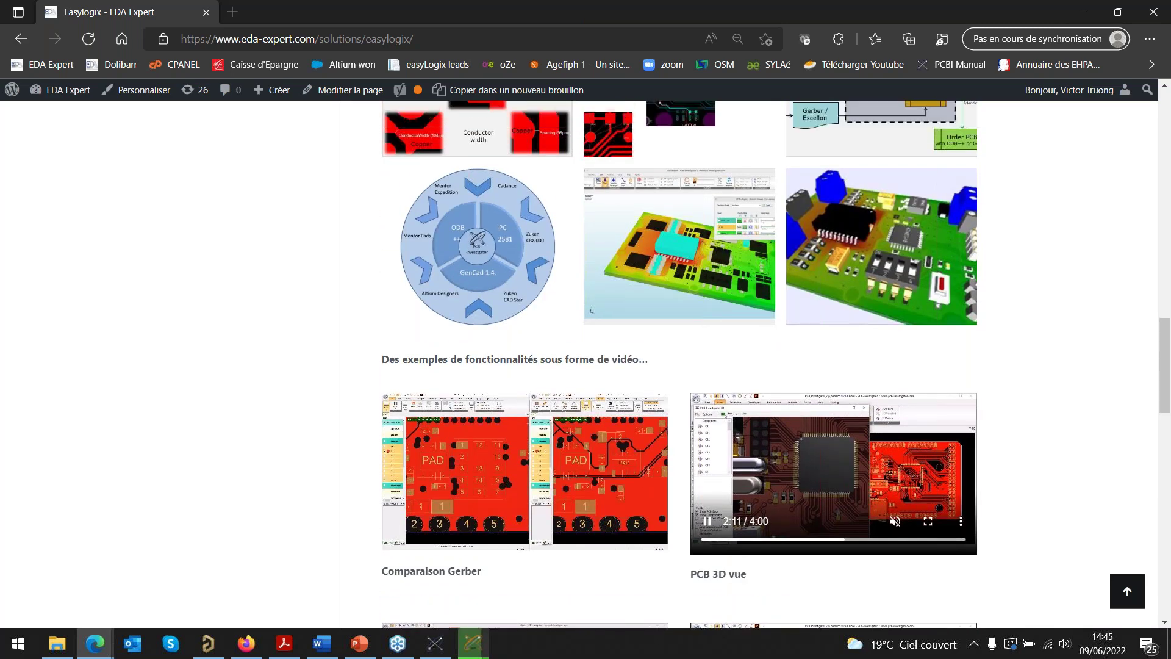
{"action": "scroll", "coordinate": [838, 400], "scroll_direction": "up", "scroll_amount": 8}
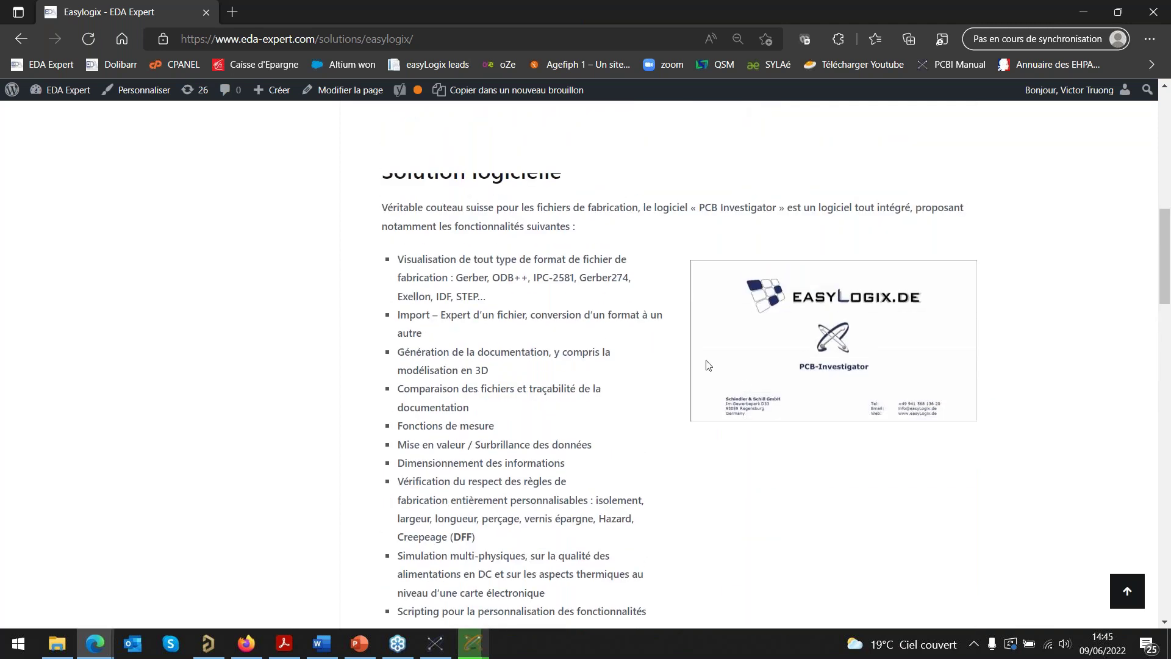
{"action": "scroll", "coordinate": [601, 329], "scroll_direction": "up", "scroll_amount": 2}
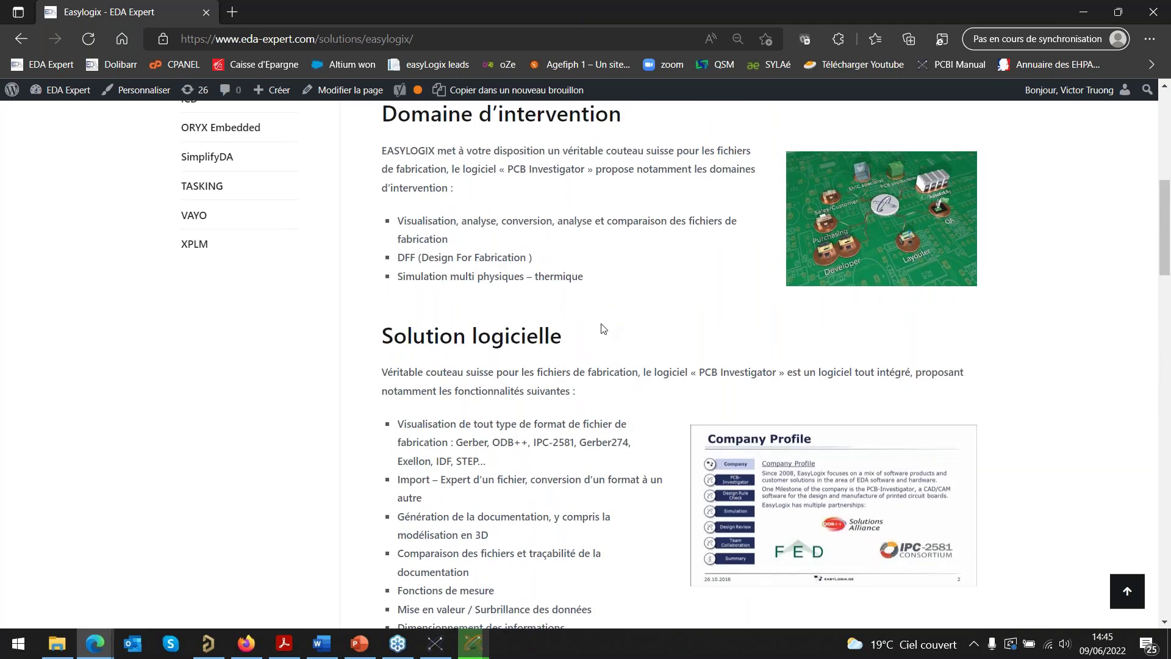
{"action": "scroll", "coordinate": [601, 329], "scroll_direction": "down", "scroll_amount": 1}
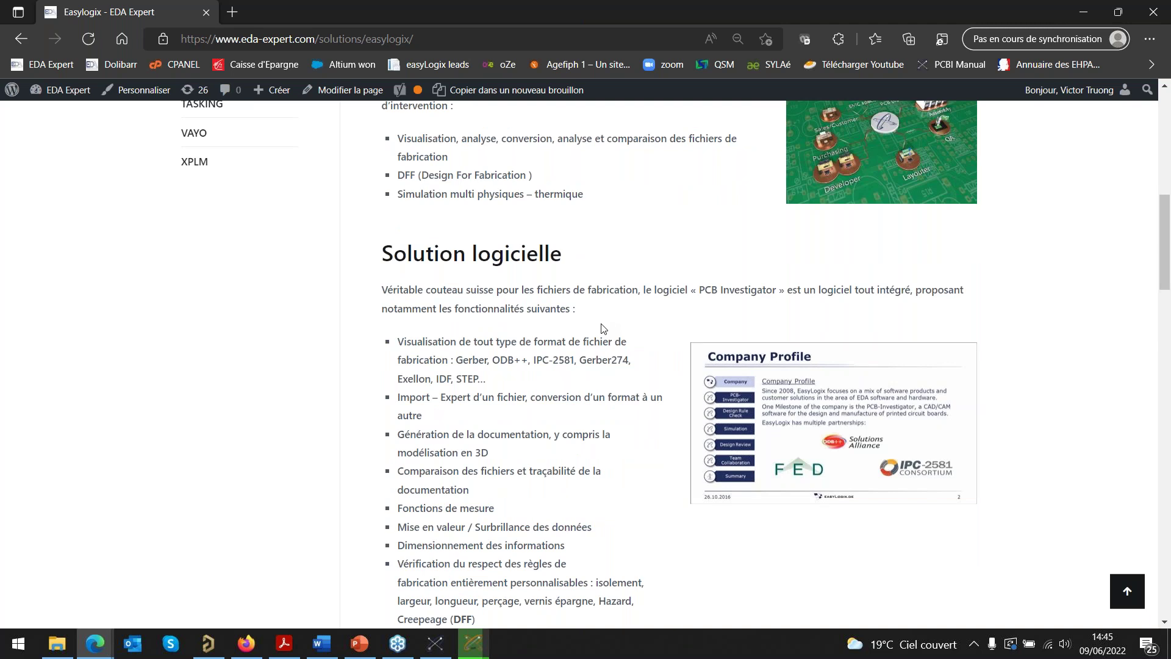
{"action": "scroll", "coordinate": [601, 329], "scroll_direction": "down", "scroll_amount": 4}
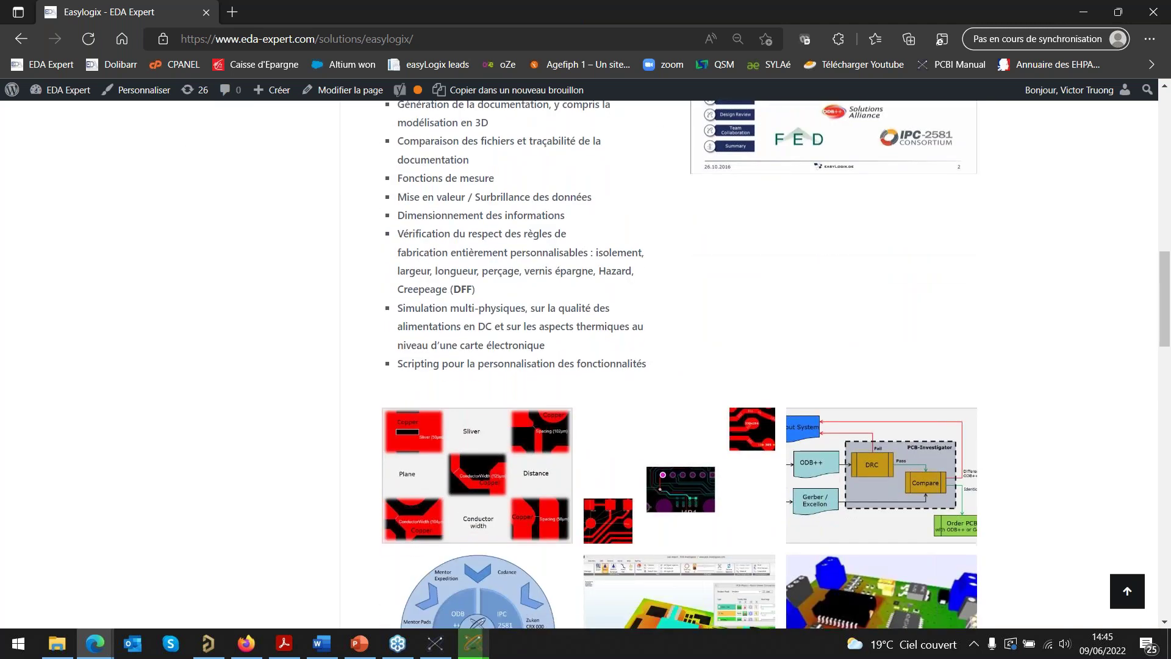
{"action": "scroll", "coordinate": [600, 329], "scroll_direction": "down", "scroll_amount": 1}
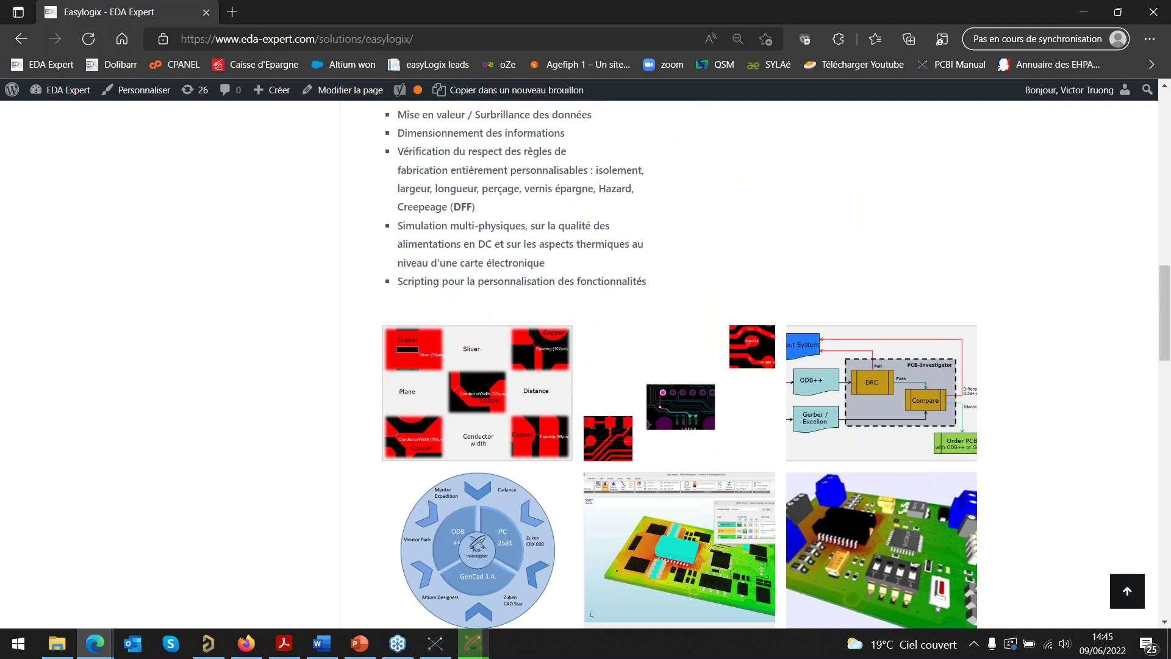
- Switch back to the PCB-Investigator board window and review the measuring, comparison, scripting, fabrication and plug-in tools
{"action": "mouse_move", "coordinate": [478, 641]}
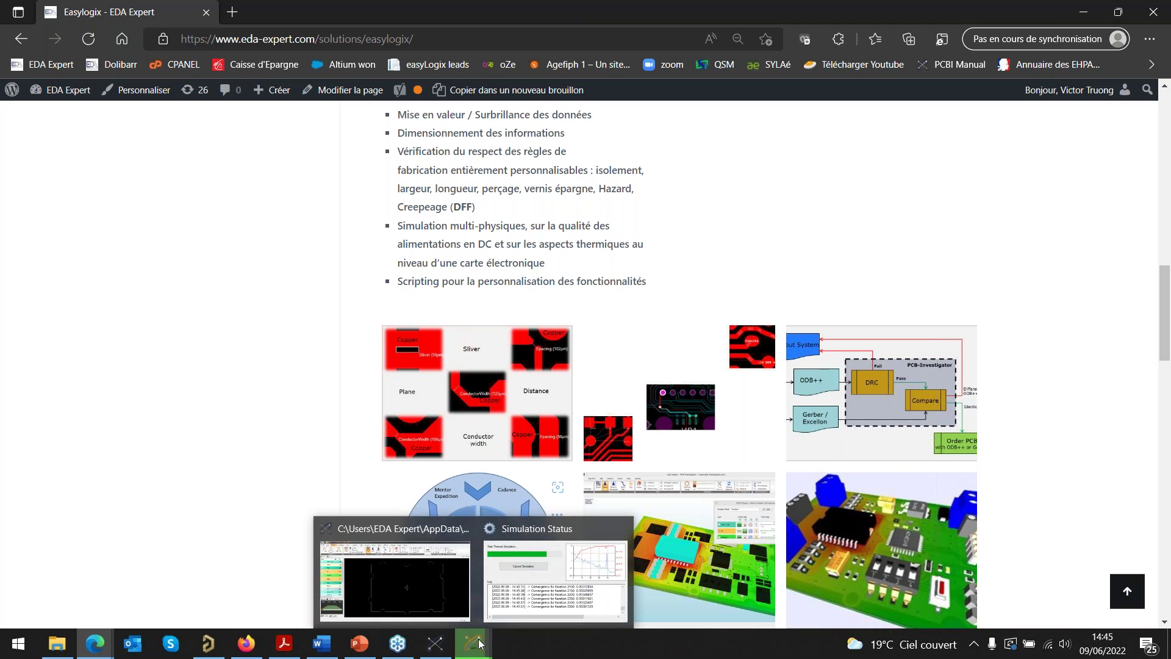
{"action": "mouse_move", "coordinate": [522, 610]}
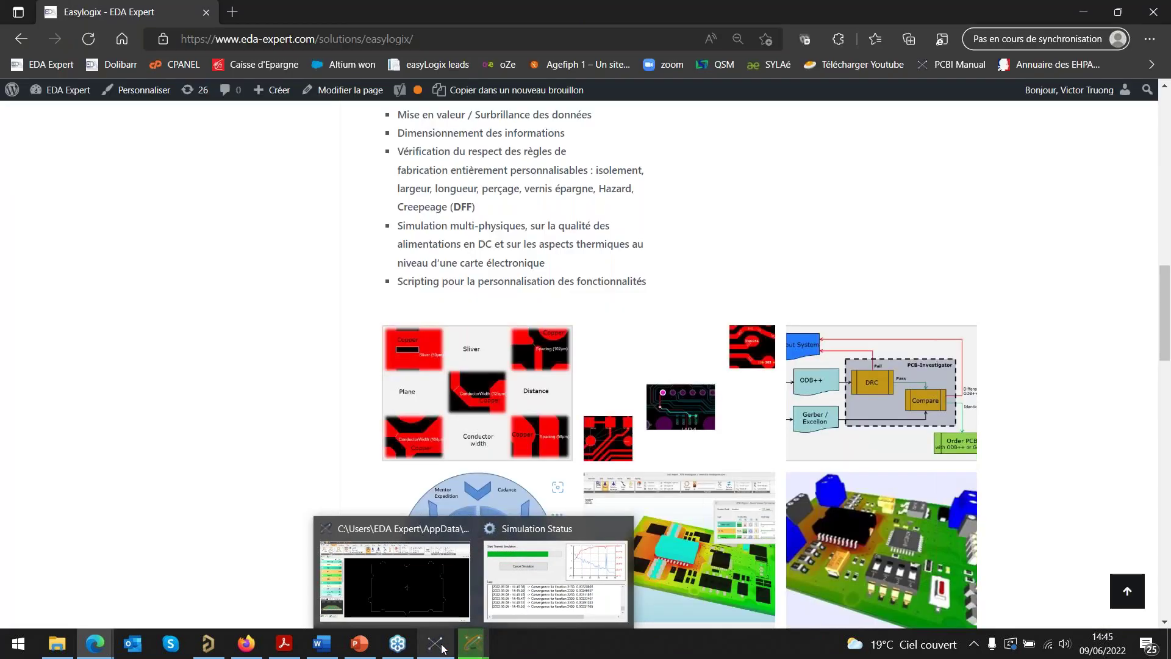
{"action": "left_click", "coordinate": [395, 580]}
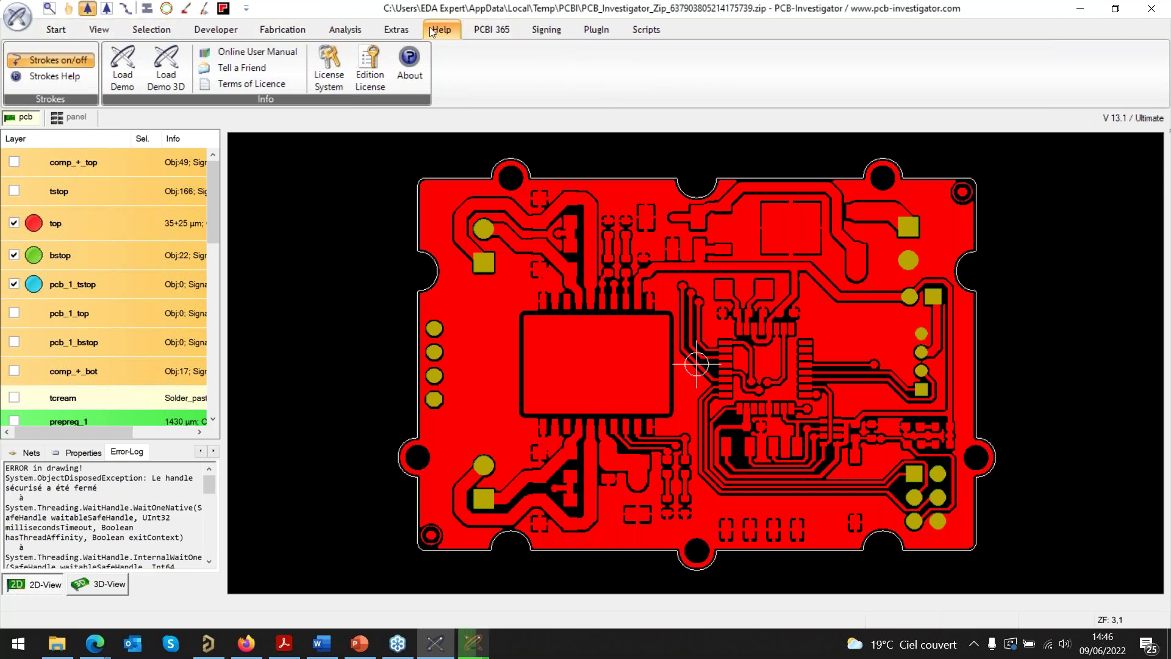
{"action": "left_click", "coordinate": [389, 30]}
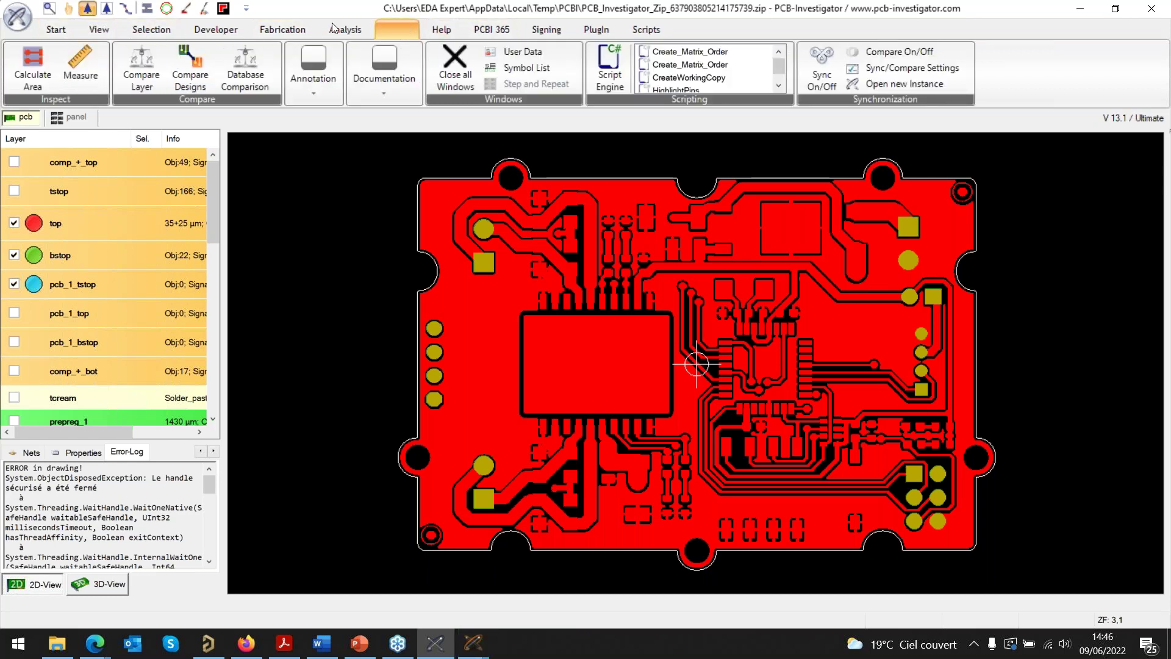
{"action": "left_click", "coordinate": [37, 74]}
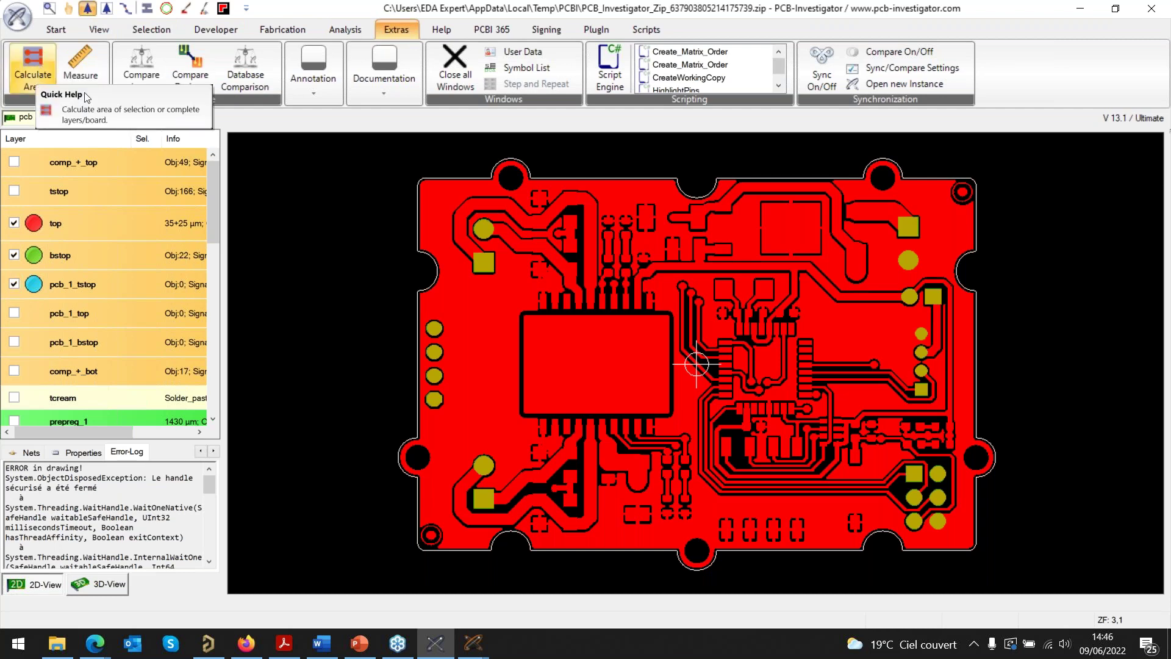
{"action": "mouse_move", "coordinate": [840, 217]}
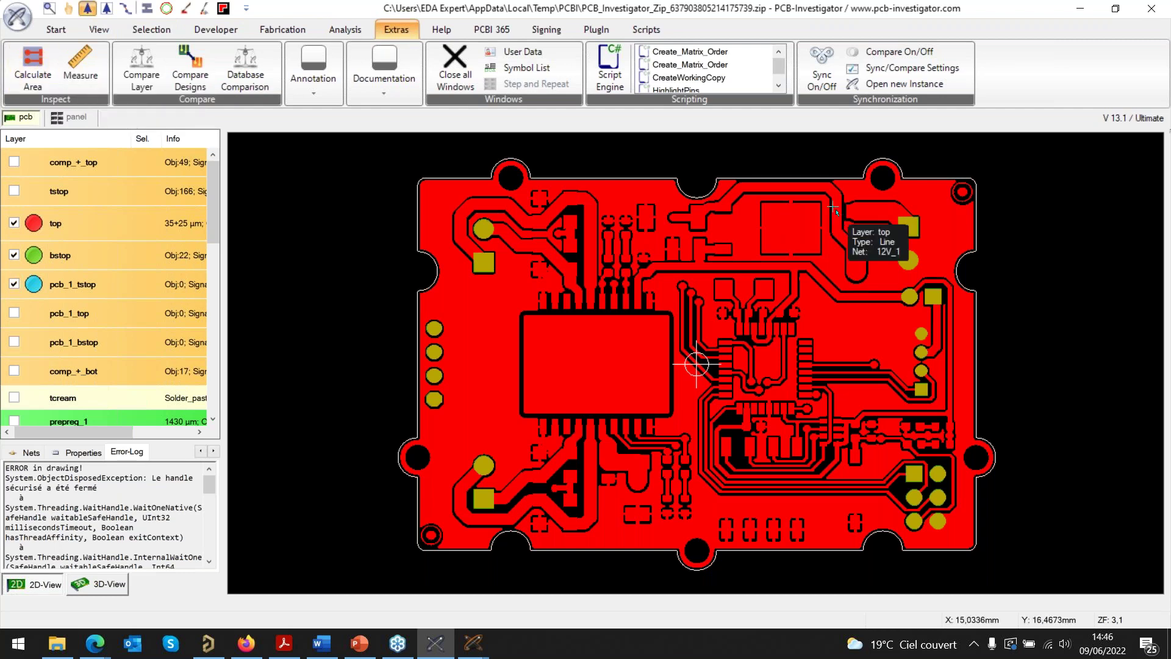
{"action": "mouse_move", "coordinate": [745, 200]}
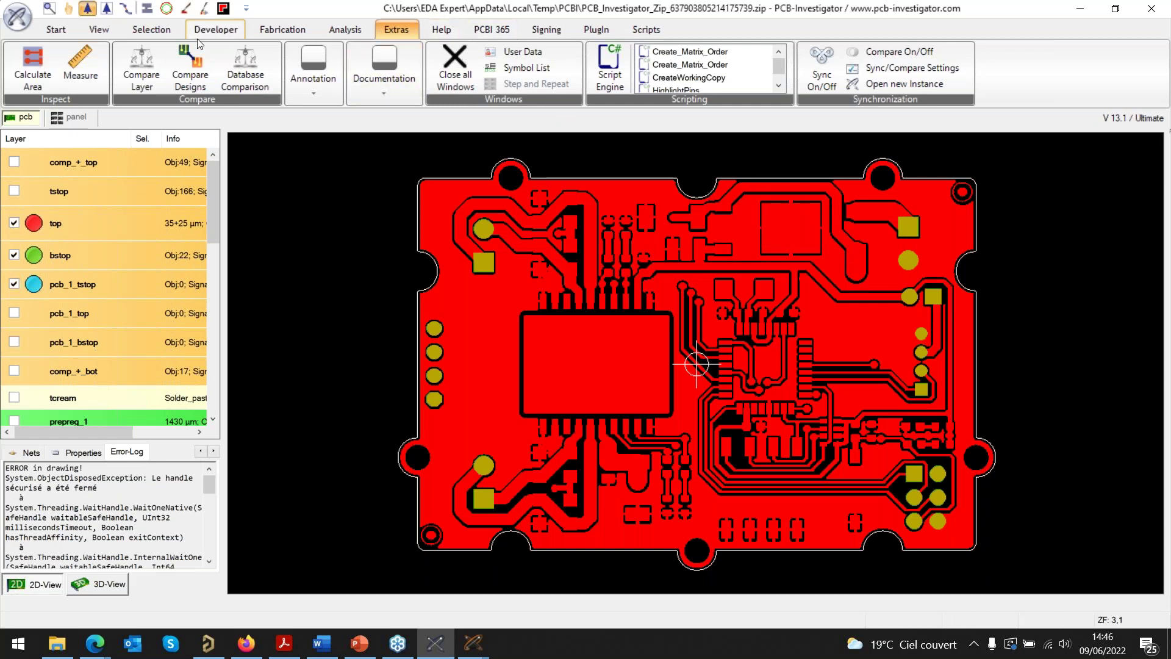
{"action": "left_click", "coordinate": [289, 30]}
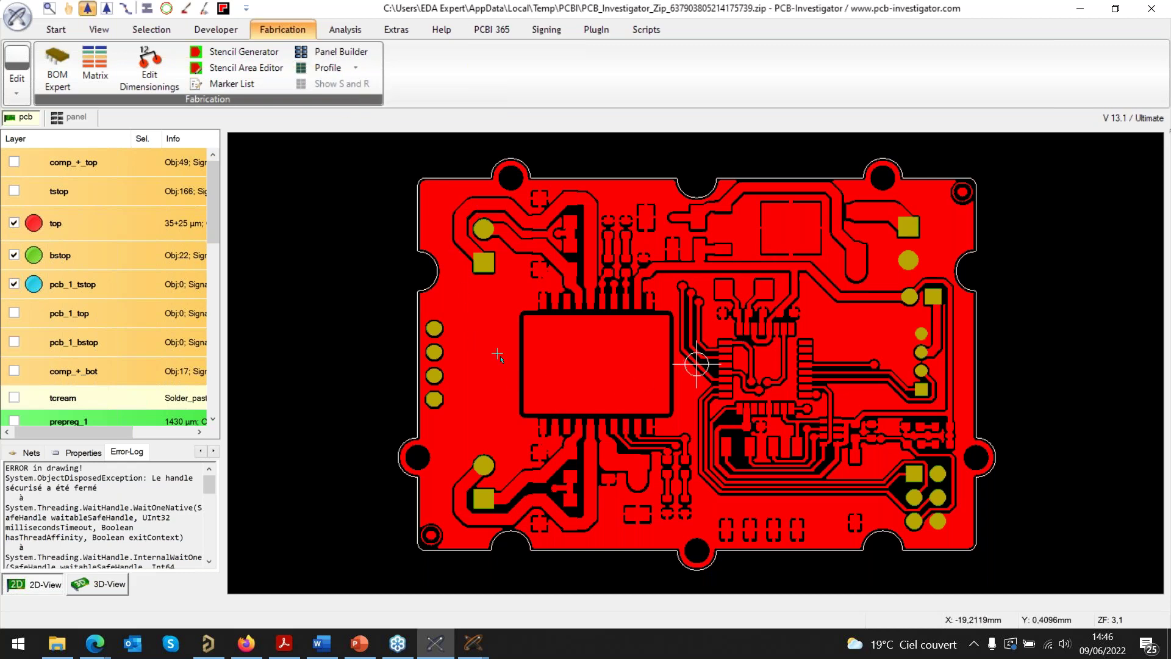
{"action": "mouse_move", "coordinate": [736, 229]}
{"action": "left_click", "coordinate": [599, 32]}
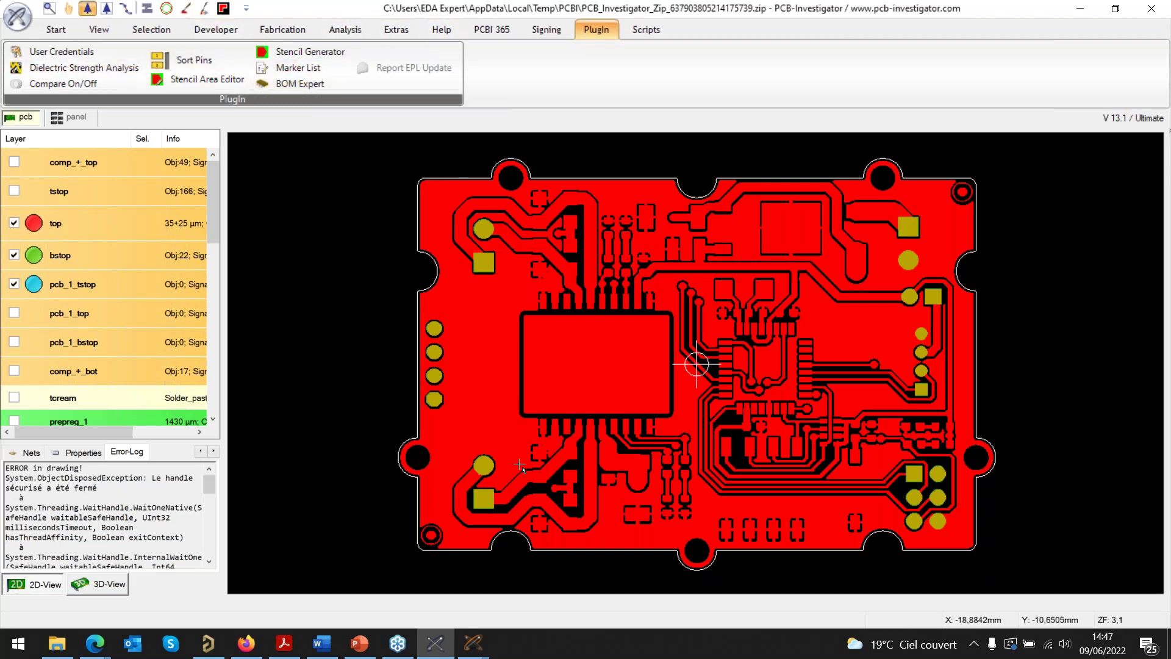
- Return to the Physics simulation and close its status window to open the Result Viewer
{"action": "mouse_move", "coordinate": [473, 645]}
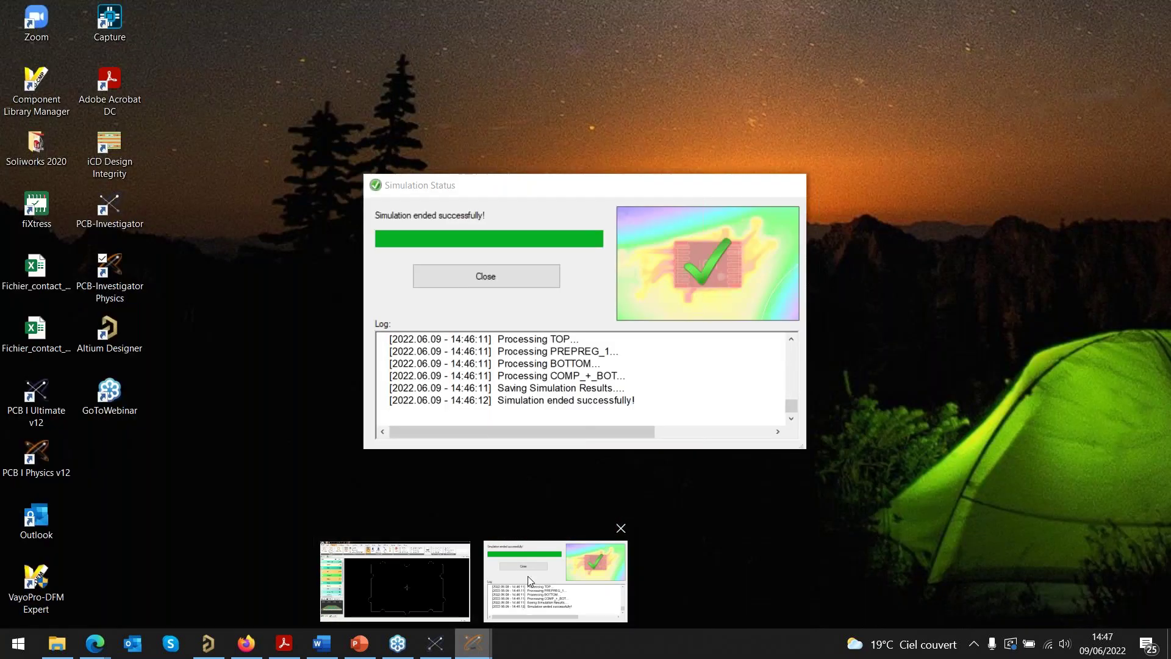
{"action": "left_click", "coordinate": [529, 576]}
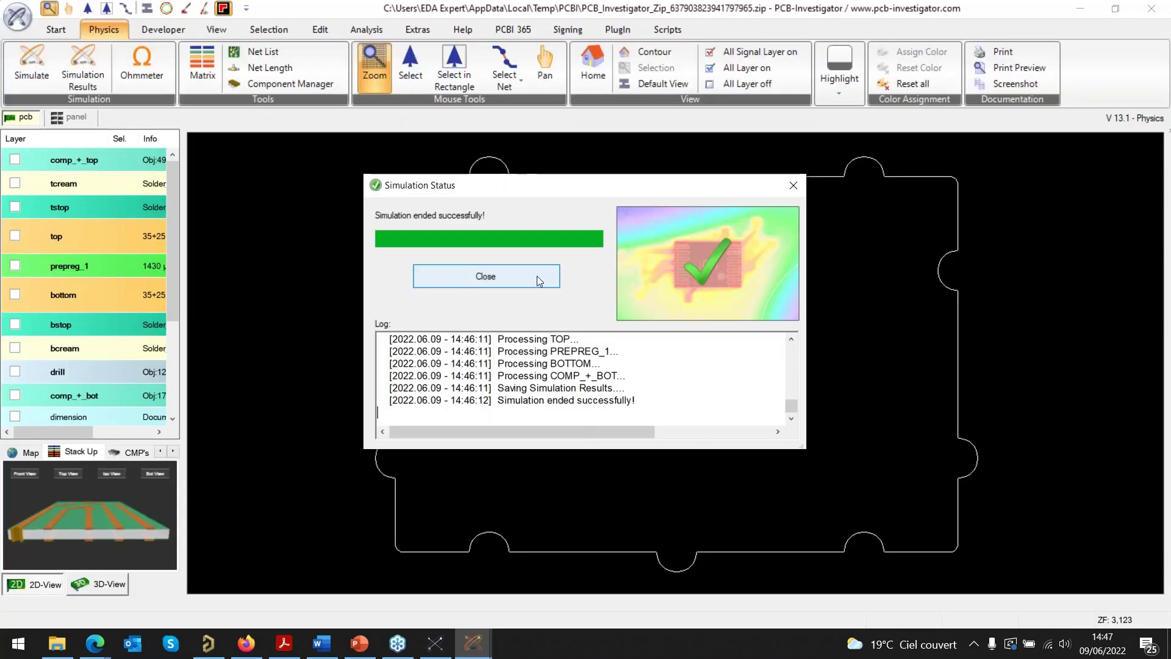
{"action": "left_click", "coordinate": [488, 278]}
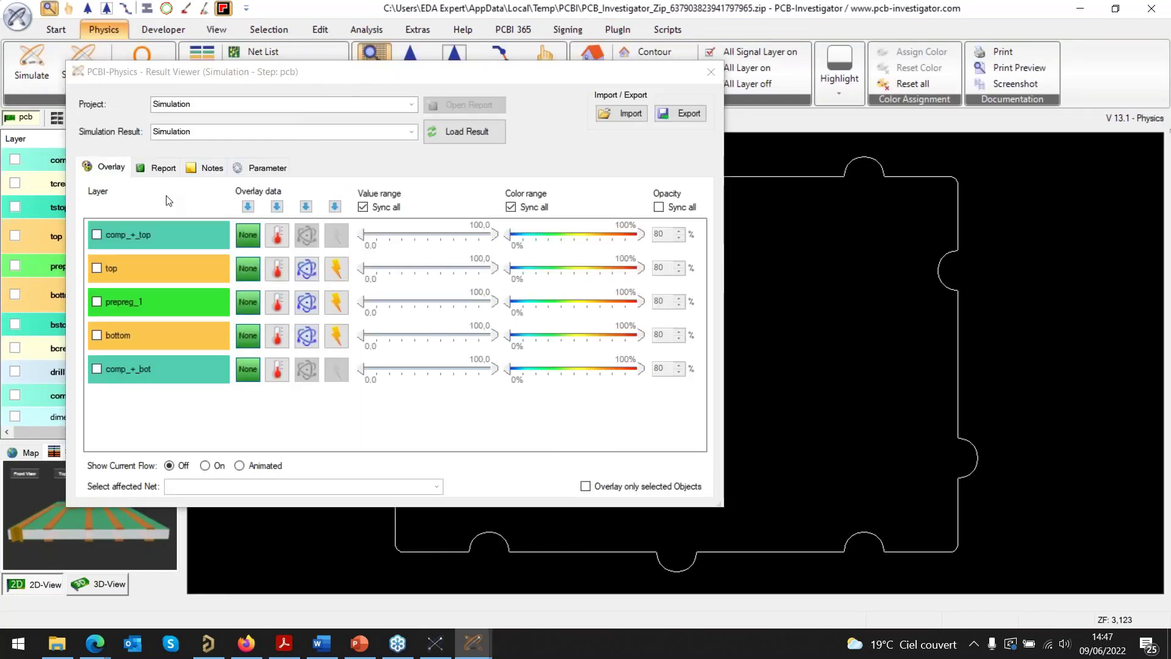
- Display the comp_+_top layer with its temperature overlay and move the Result Viewer to uncover the board
{"action": "left_click", "coordinate": [95, 234]}
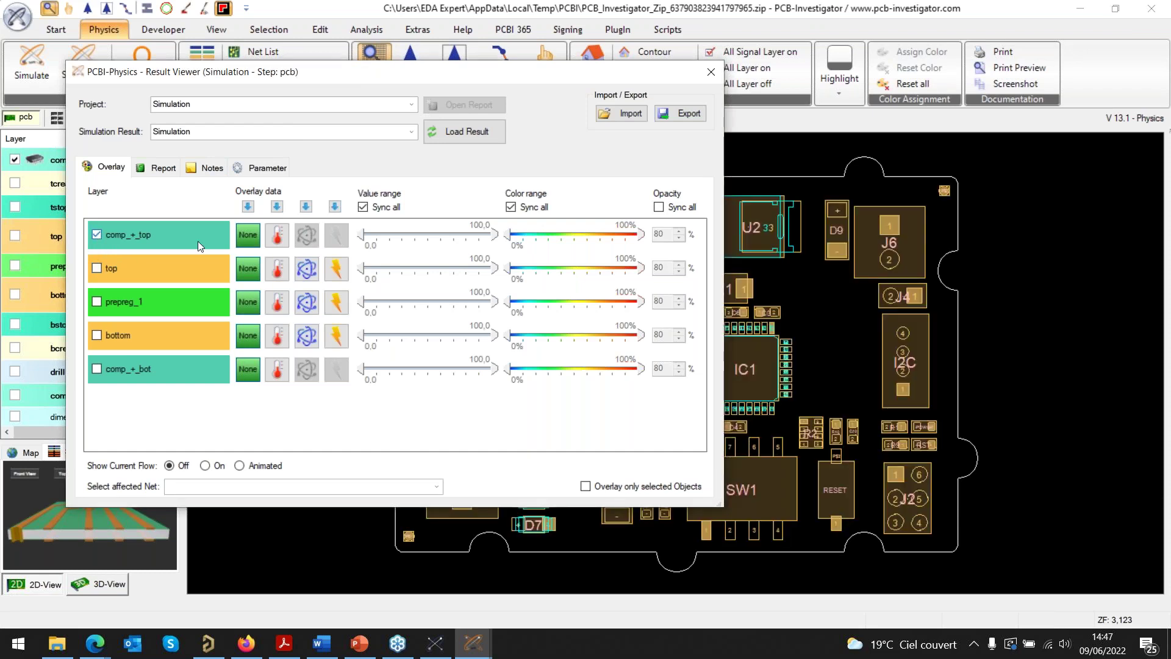
{"action": "left_click", "coordinate": [277, 234]}
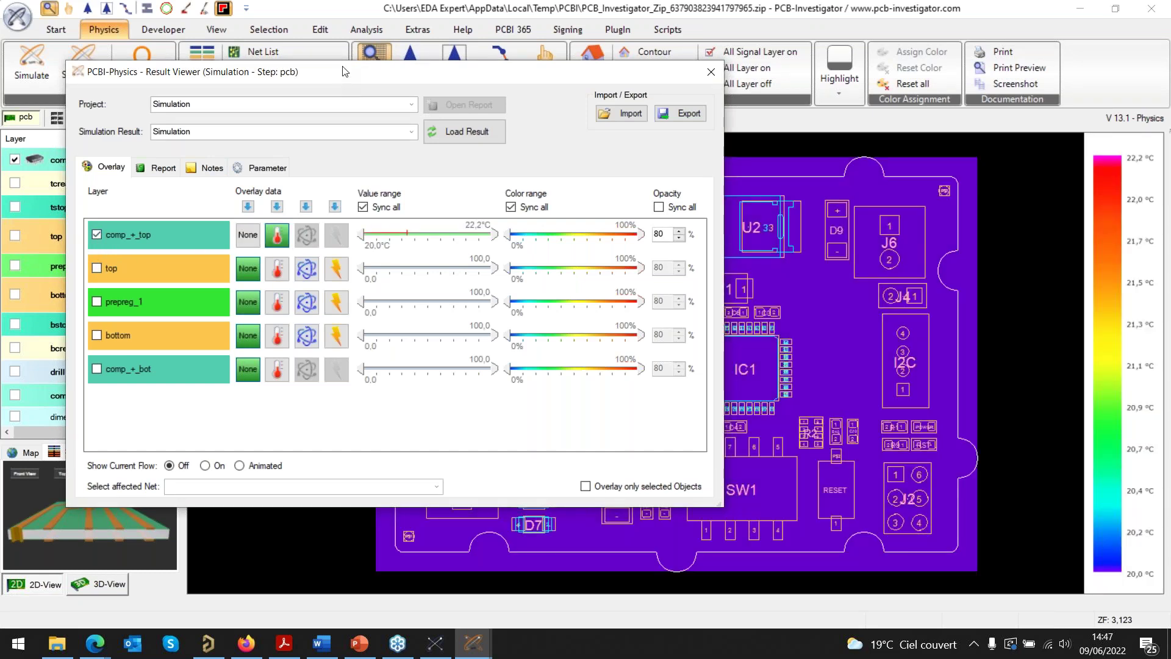
{"action": "left_click_drag", "start_coordinate": [351, 81], "coordinate": [25, 173]}
{"action": "left_click_drag", "start_coordinate": [78, 204], "coordinate": [444, 197]}
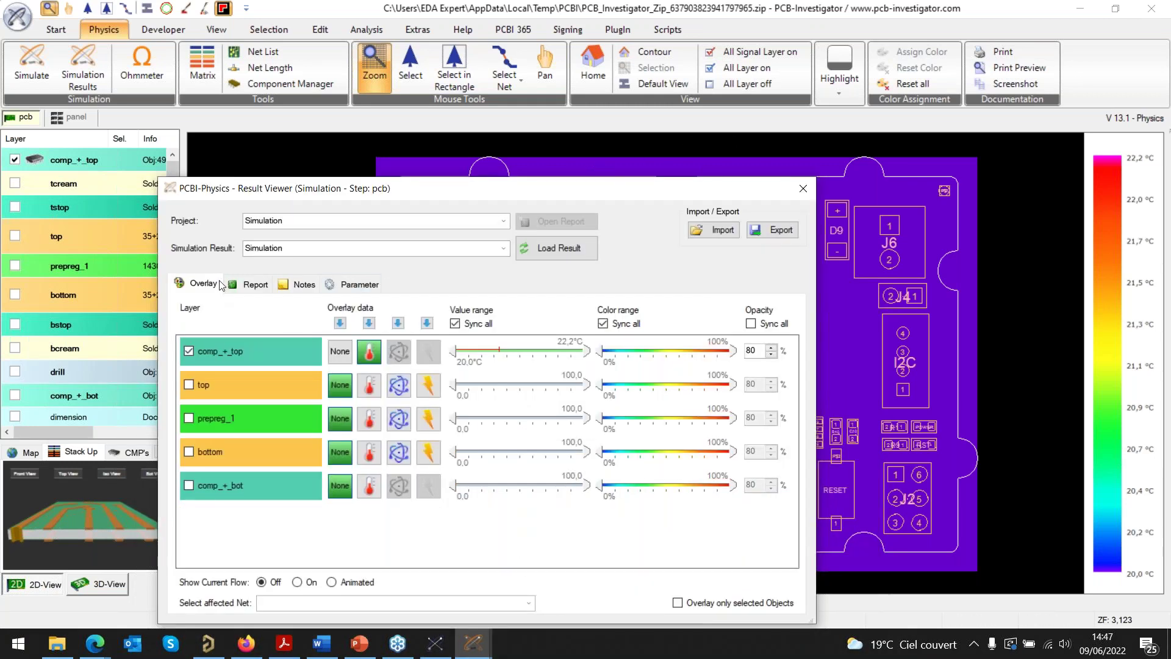
- Show the top layer with the temperature overlay, switch it to current density, and inspect the current path on the board
{"action": "left_click", "coordinate": [189, 386]}
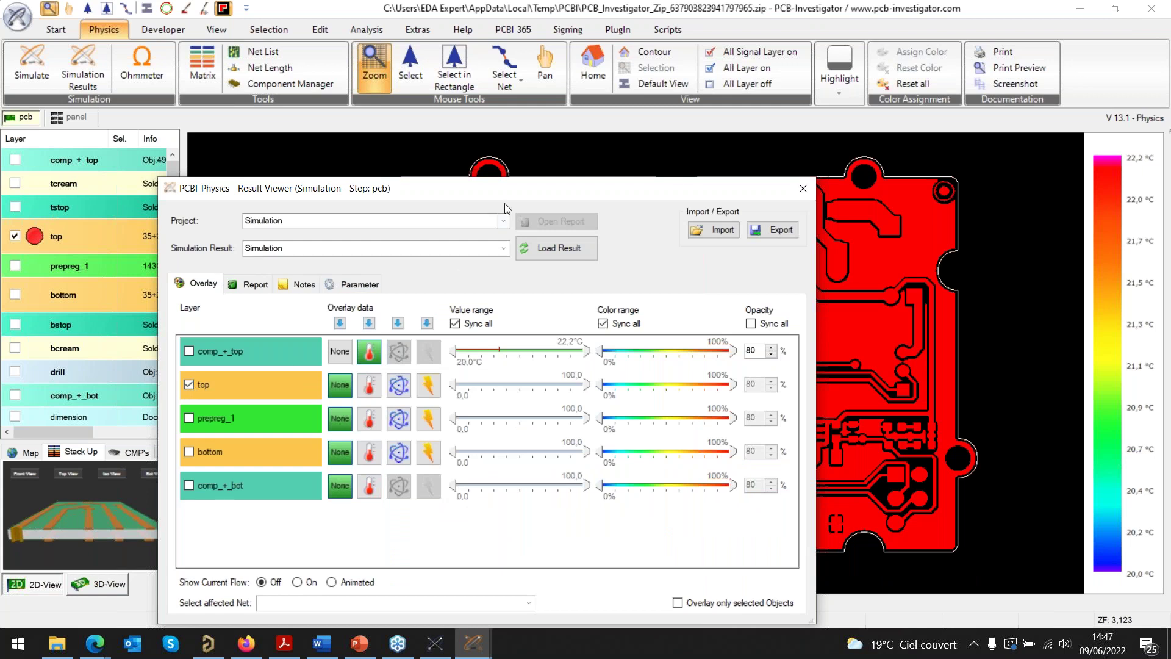
{"action": "left_click_drag", "start_coordinate": [510, 197], "coordinate": [589, 144]}
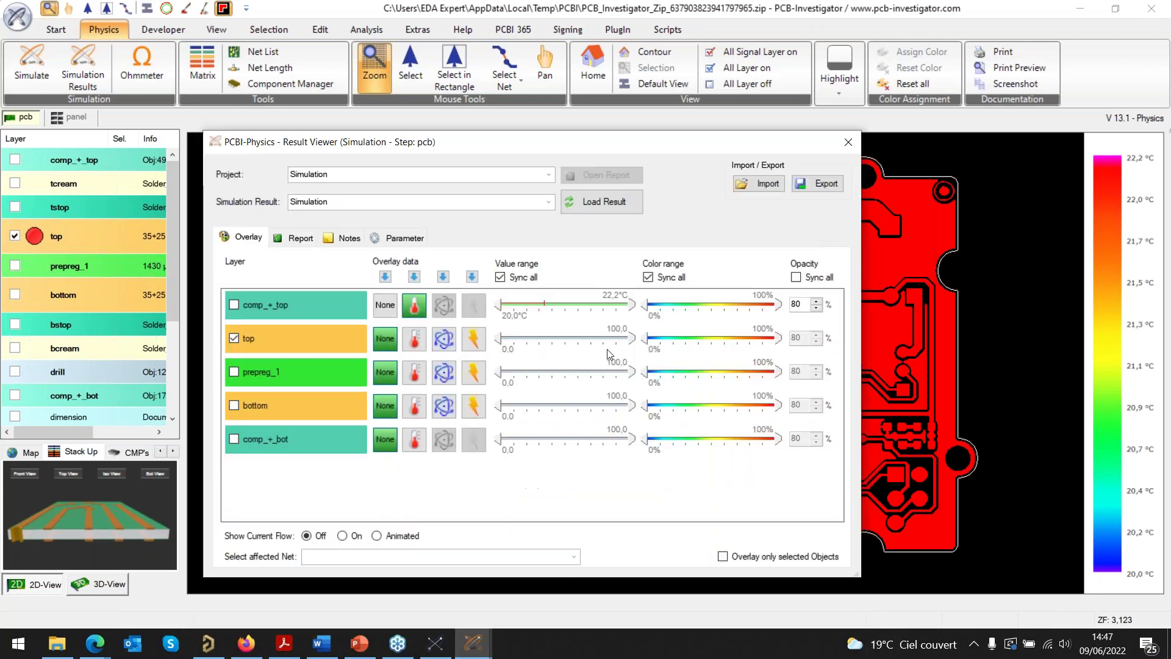
{"action": "left_click", "coordinate": [414, 339]}
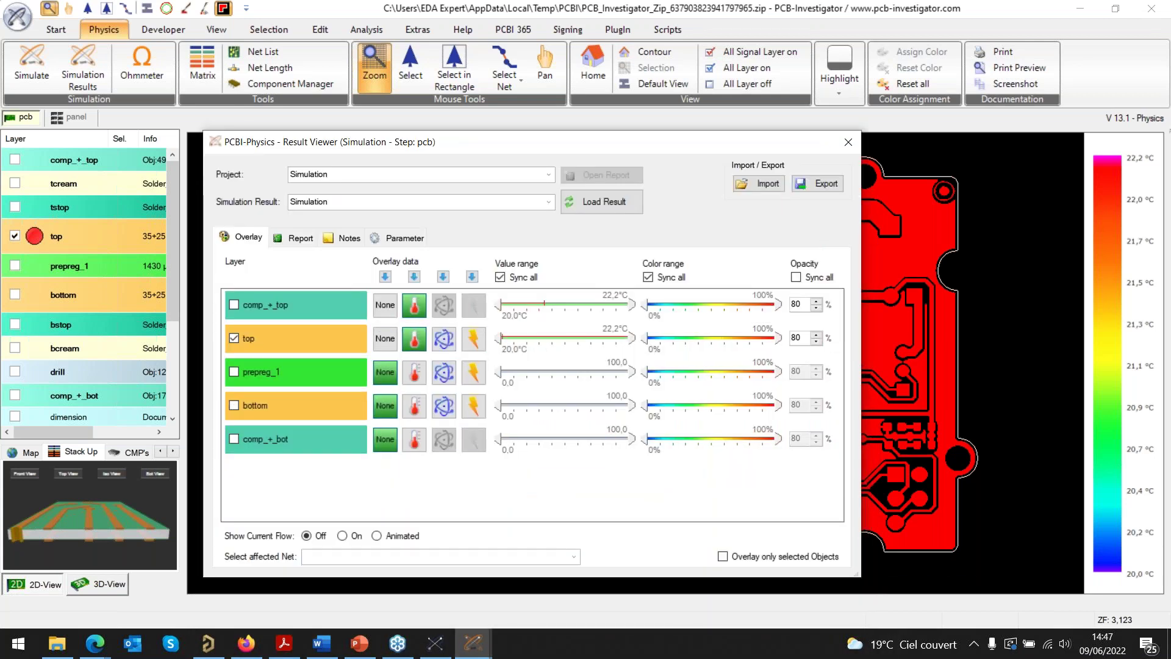
{"action": "left_click", "coordinate": [445, 340]}
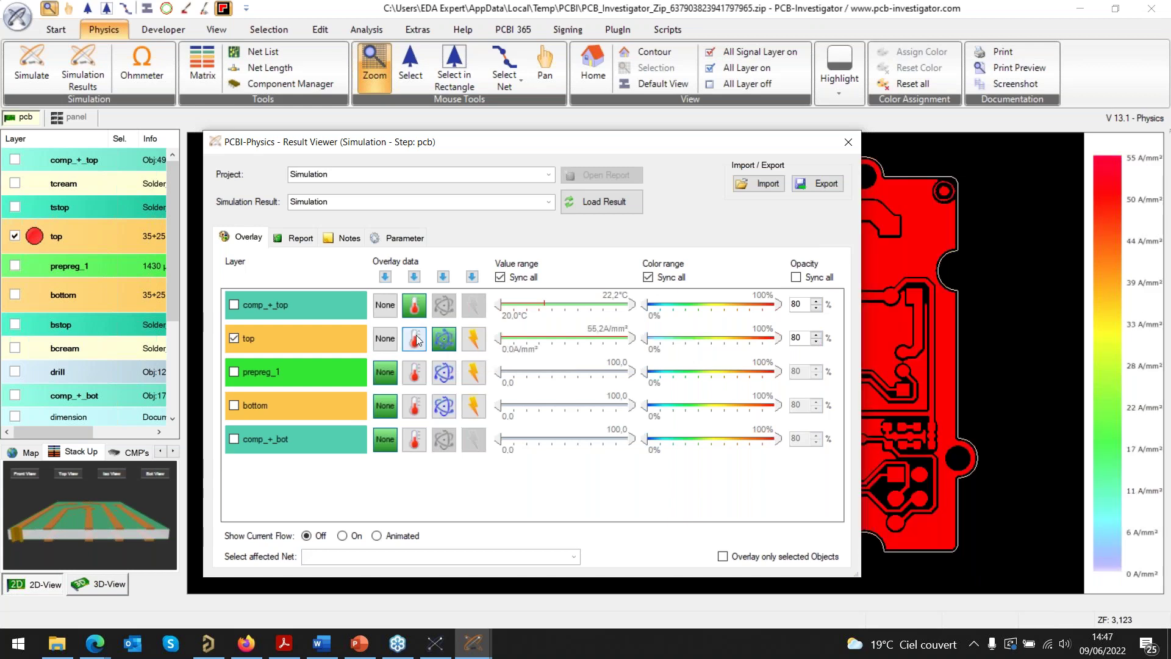
{"action": "left_click_drag", "start_coordinate": [625, 149], "coordinate": [421, 449]}
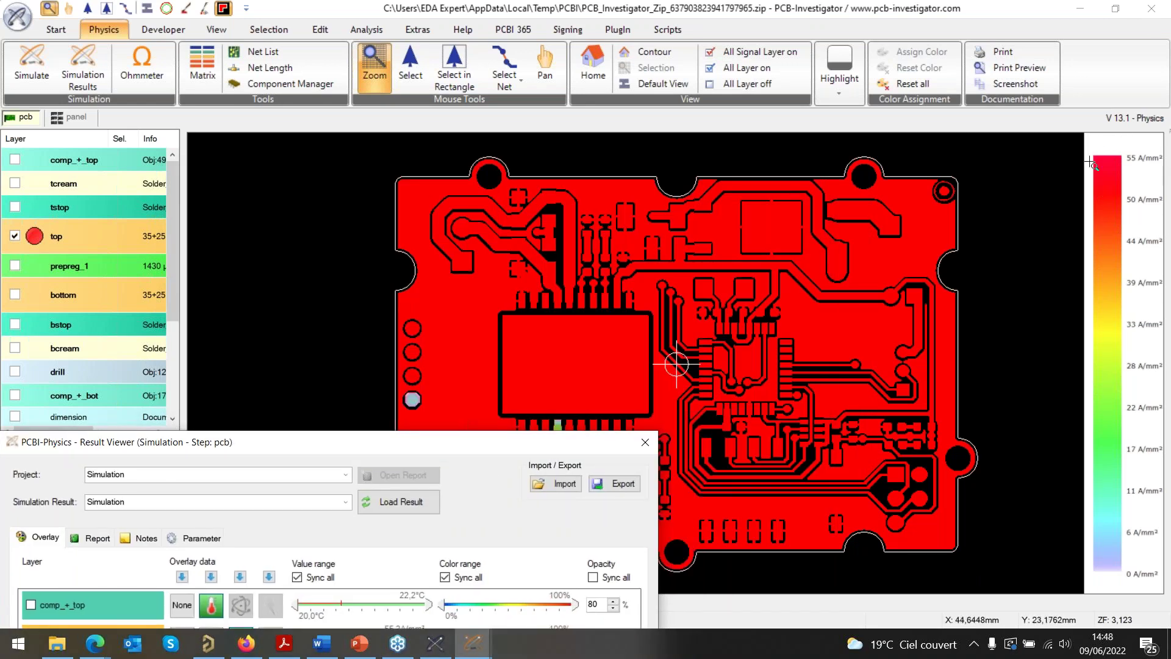
{"action": "left_click_drag", "start_coordinate": [505, 430], "coordinate": [594, 552]}
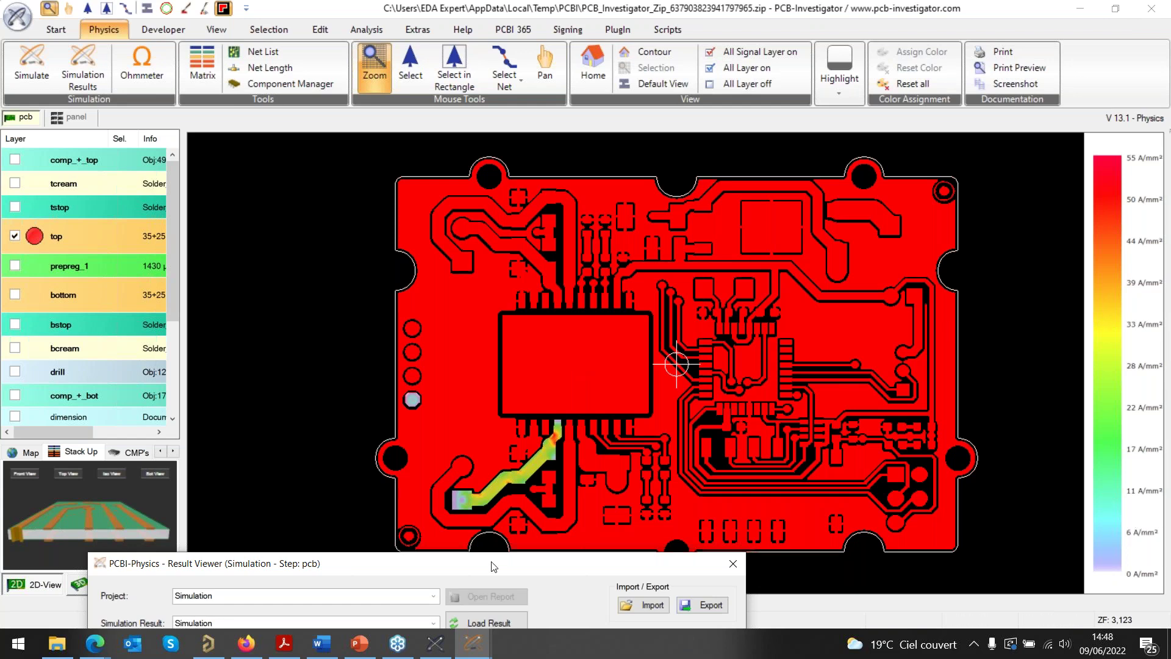
{"action": "left_click_drag", "start_coordinate": [504, 560], "coordinate": [617, 165]}
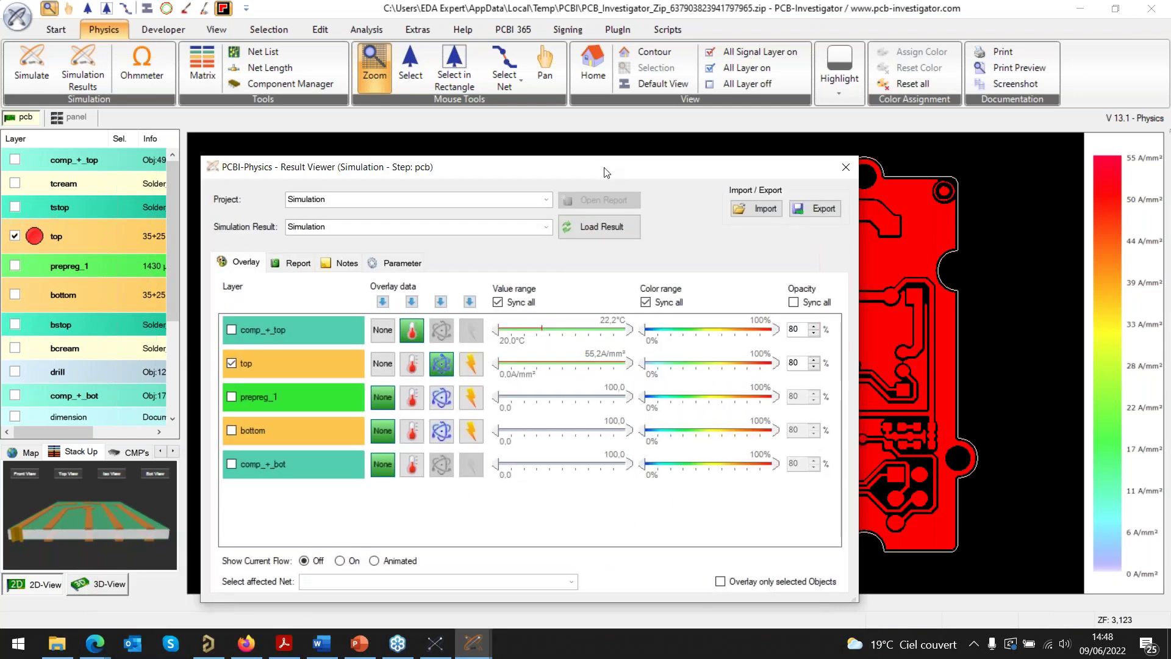
- Switch the top layer's overlay to voltage and uncover the board to inspect the drop along the current path
{"action": "left_click", "coordinate": [473, 364]}
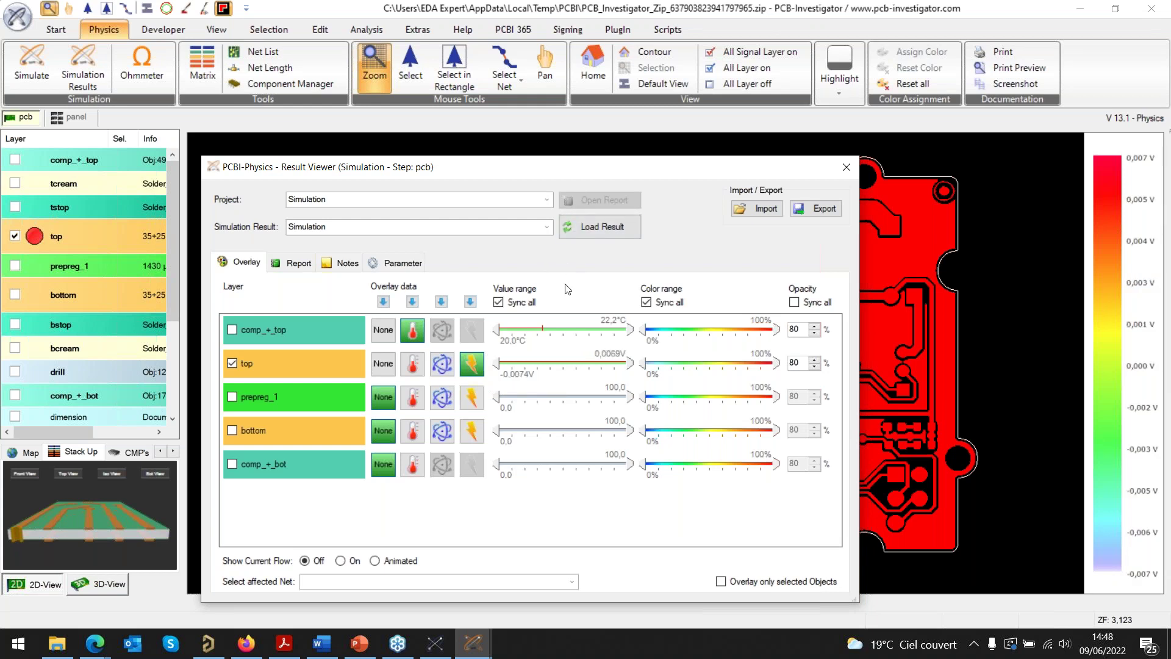
{"action": "left_click_drag", "start_coordinate": [597, 177], "coordinate": [361, 490]}
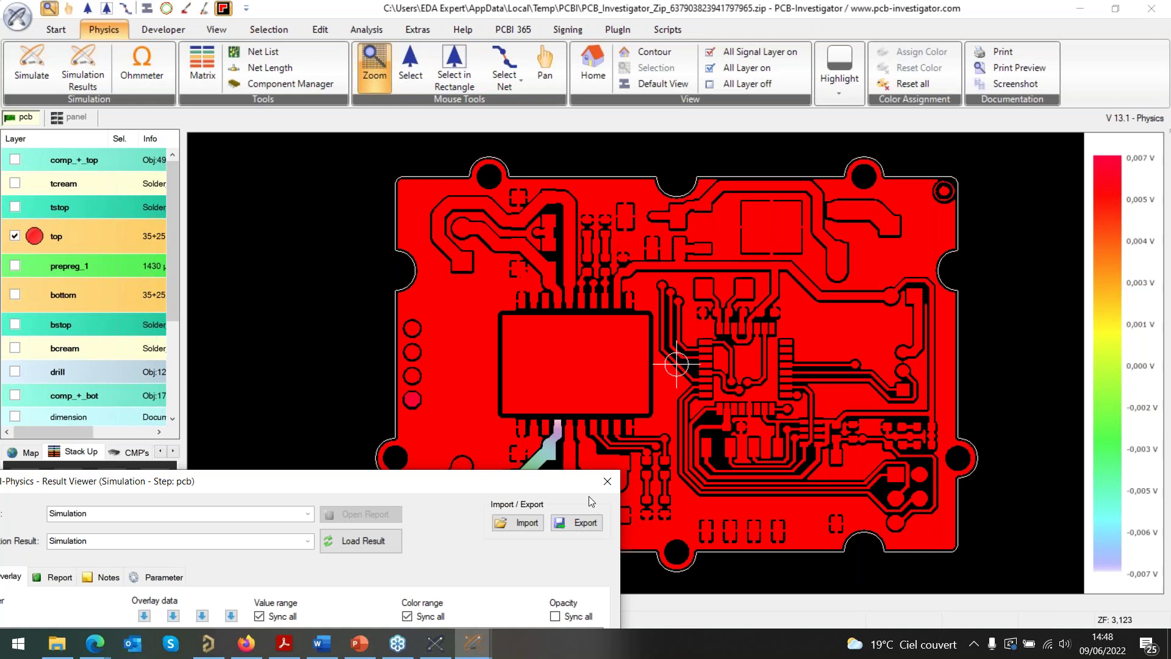
{"action": "left_click_drag", "start_coordinate": [531, 488], "coordinate": [630, 551]}
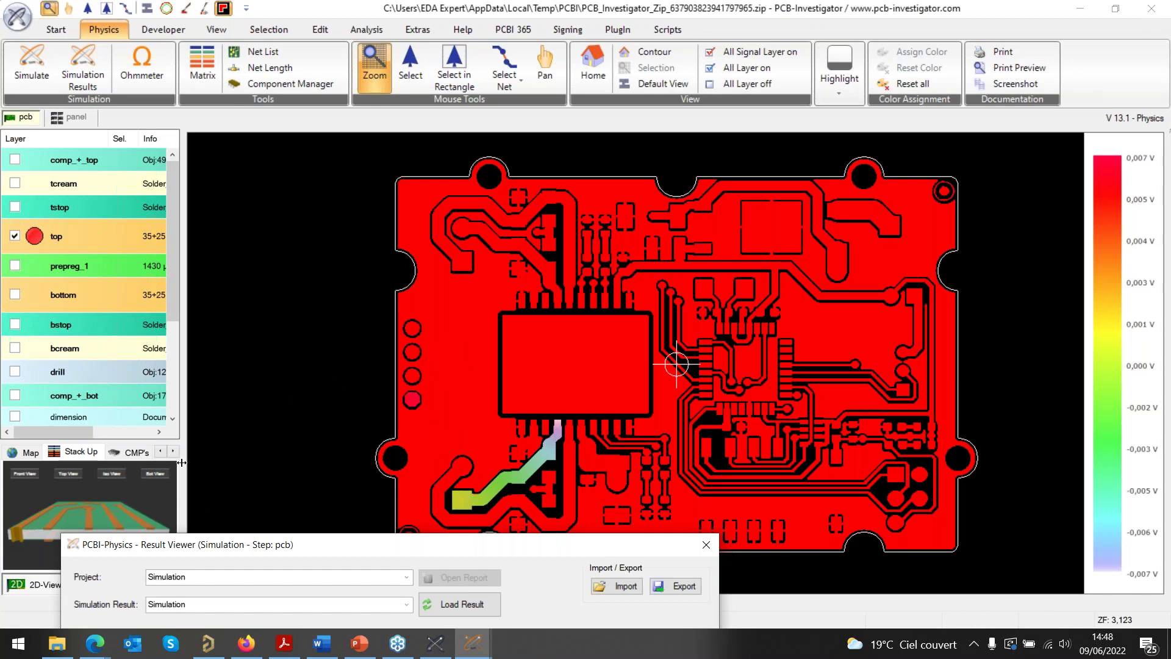
- Compare the comp_+_top temperature overlay with the top layer's voltage overlay on the board
{"action": "left_click_drag", "start_coordinate": [355, 545], "coordinate": [550, 529]}
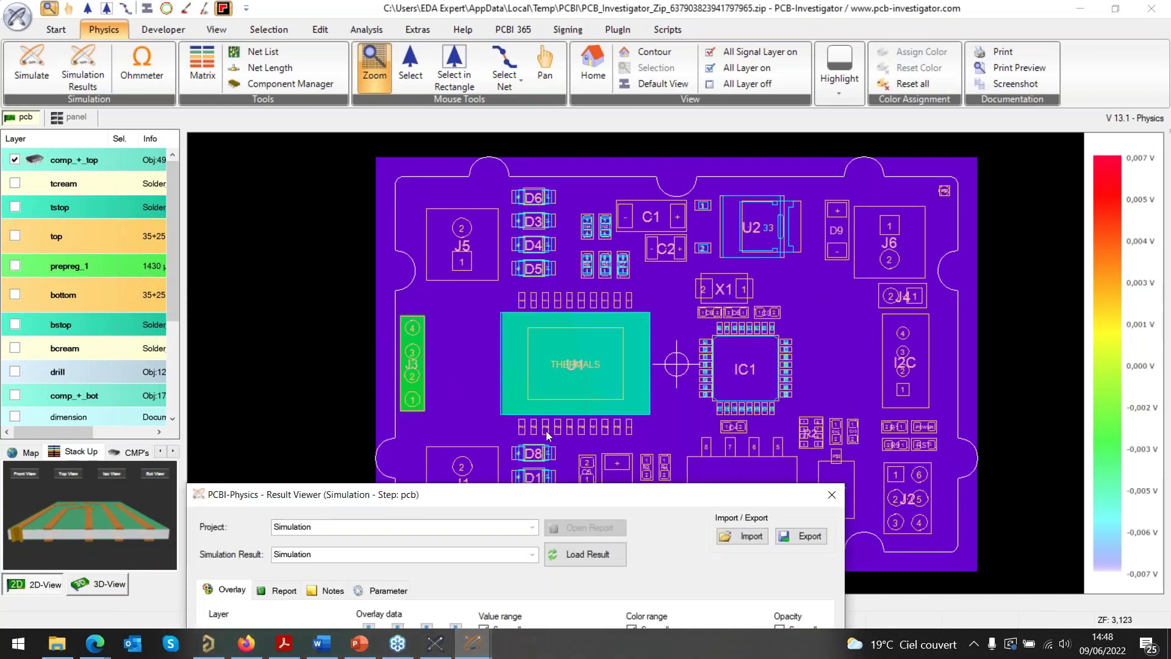
{"action": "left_click", "coordinate": [219, 427]}
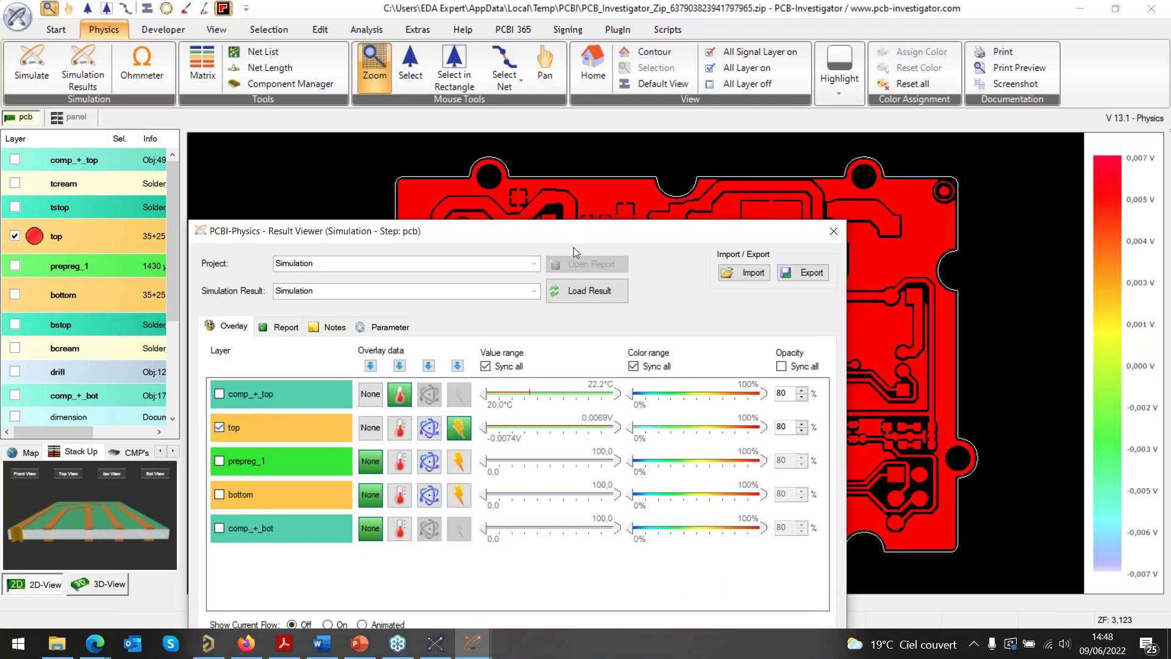
{"action": "left_click_drag", "start_coordinate": [573, 246], "coordinate": [474, 560]}
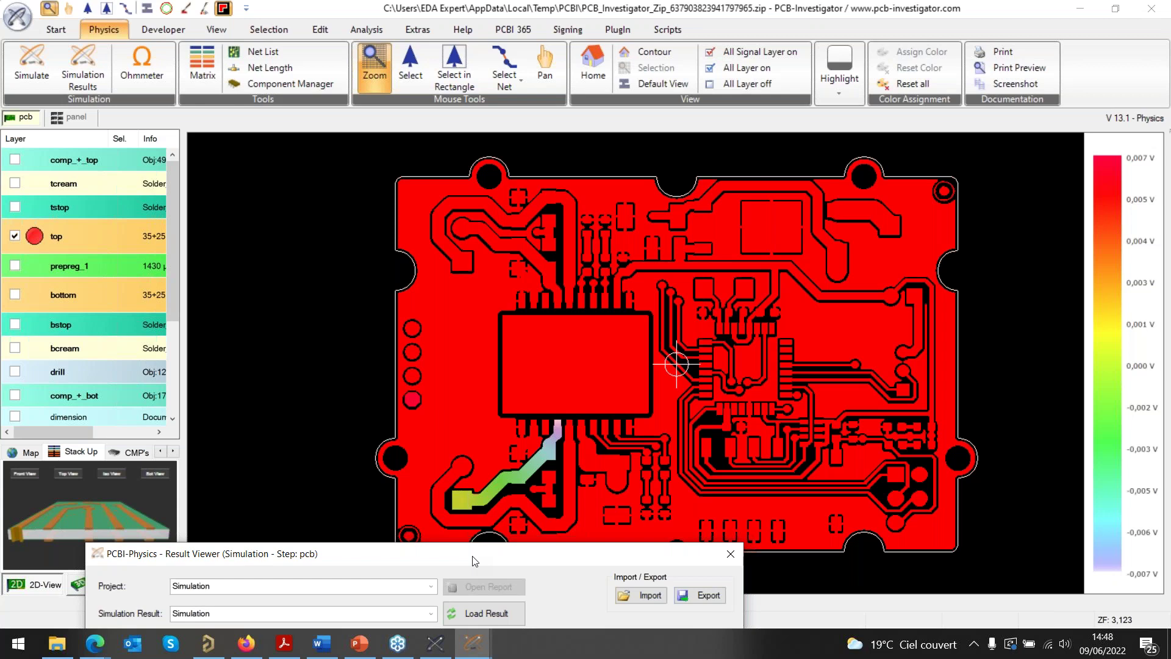
{"action": "left_click_drag", "start_coordinate": [475, 560], "coordinate": [617, 158]}
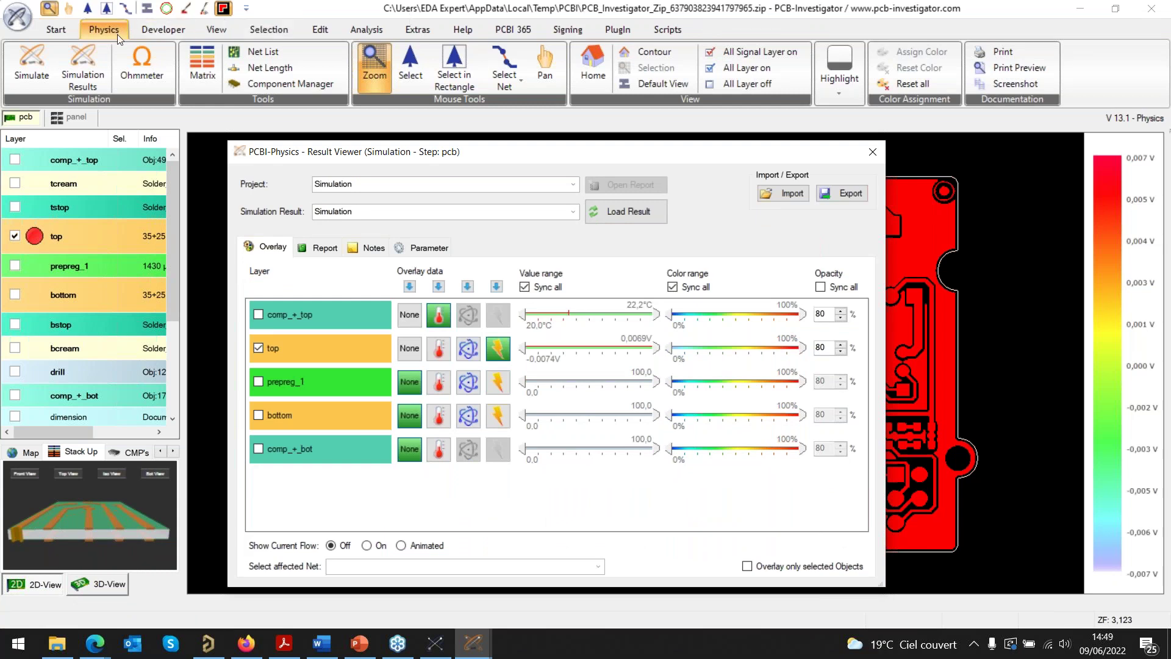
- Switch to the PCB-Investigator overview slideshow in PowerPoint and advance from the DEMO slide to the Use Cases slide
{"action": "left_click", "coordinate": [366, 647]}
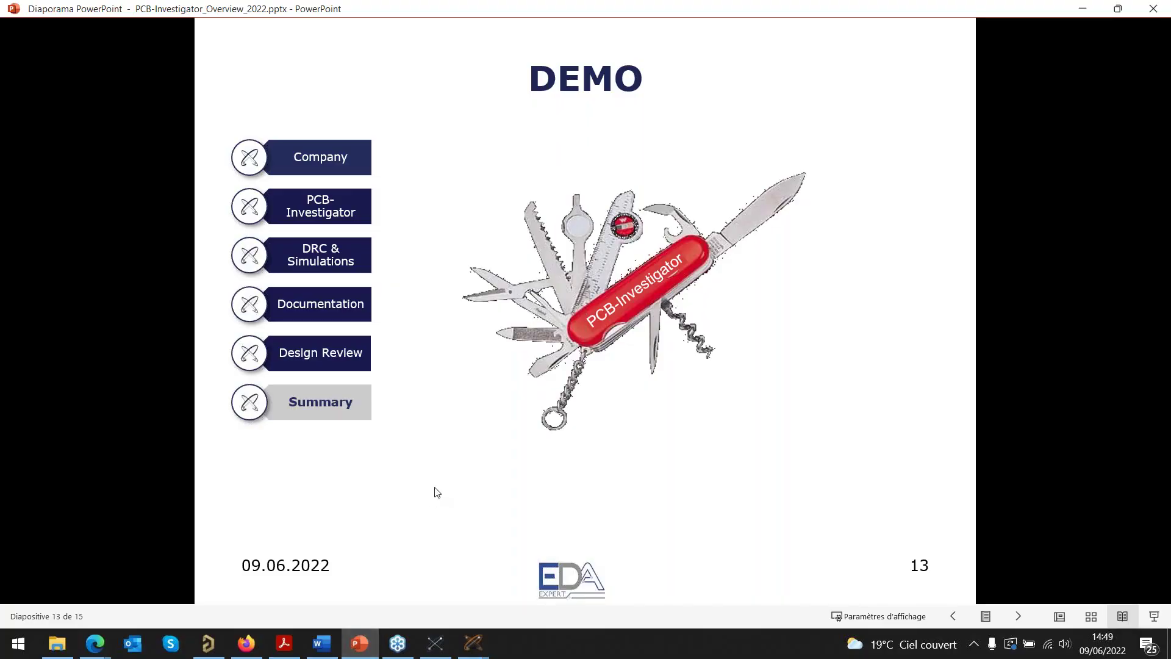
{"action": "left_click", "coordinate": [437, 492]}
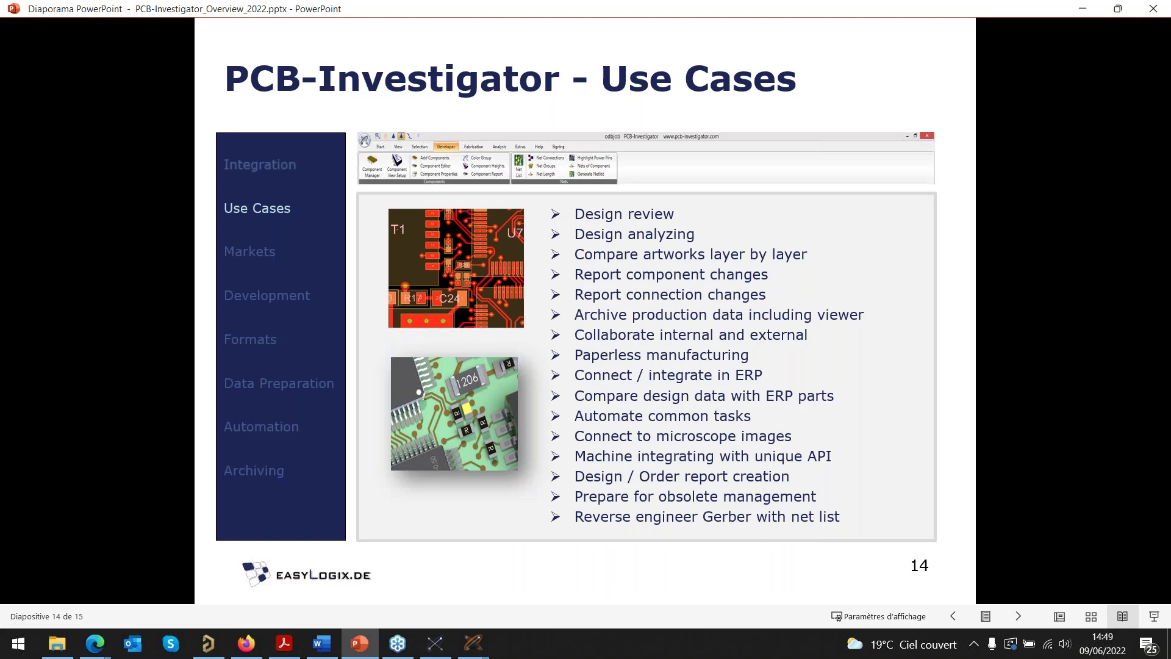